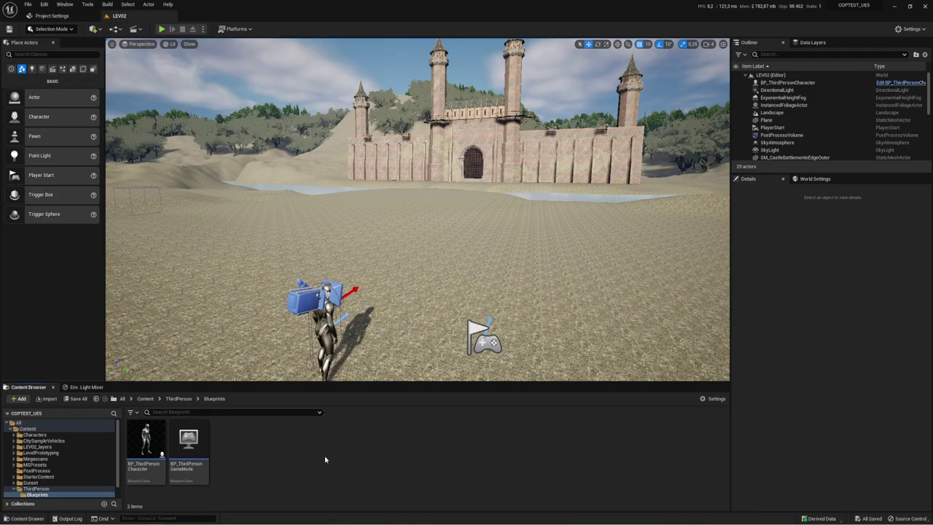
- Bring up the Project Settings tab on its Project - Description page
{"action": "left_click", "coordinate": [52, 15]}
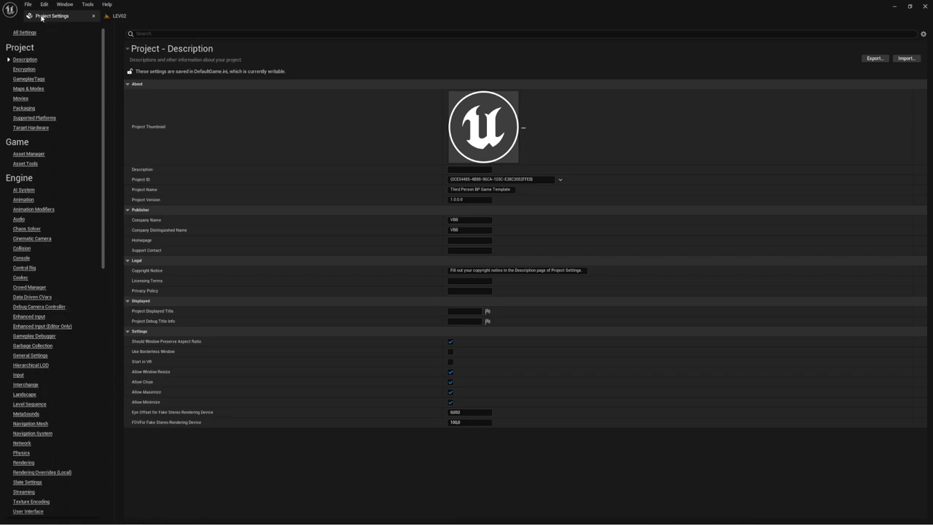
- Go to Engine - Input and collapse, then re-expand, the Action and Axis Mappings lists
{"action": "left_click", "coordinate": [18, 375]}
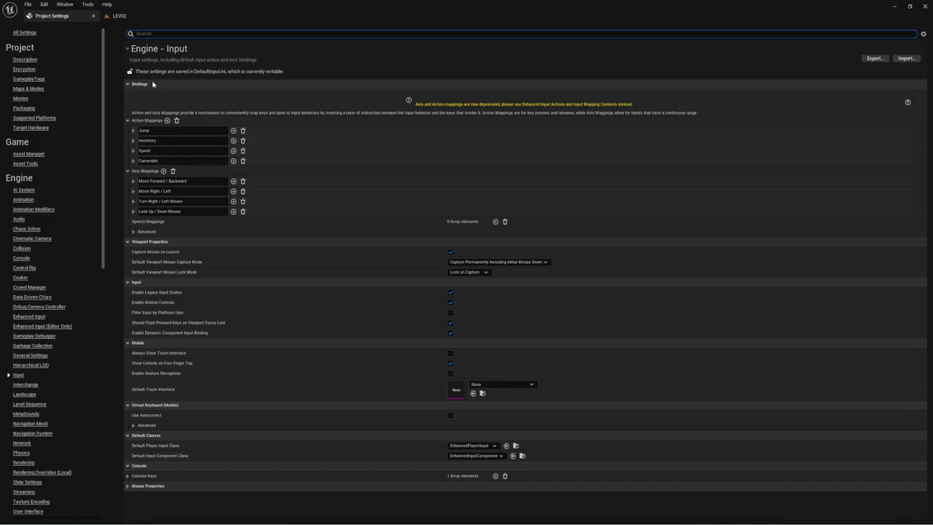
{"action": "left_click", "coordinate": [129, 121]}
{"action": "left_click", "coordinate": [129, 130]}
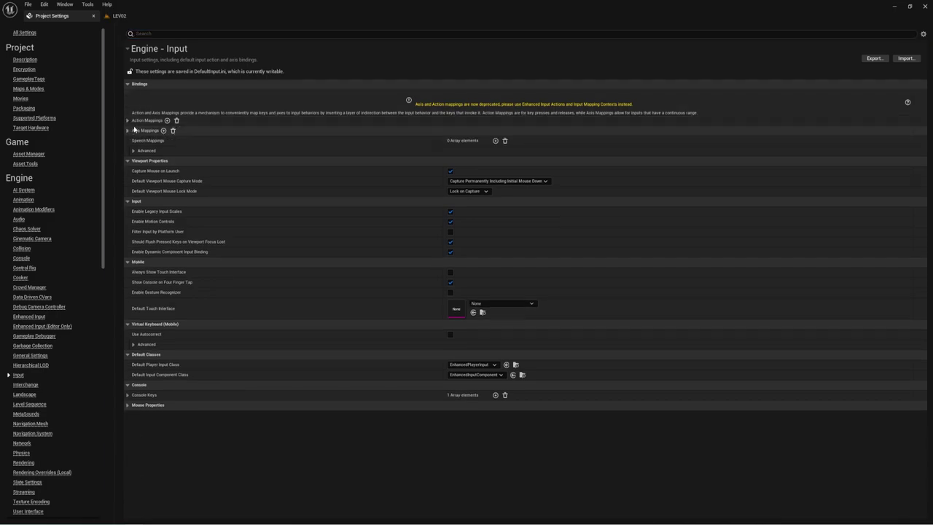
{"action": "left_click", "coordinate": [129, 121]}
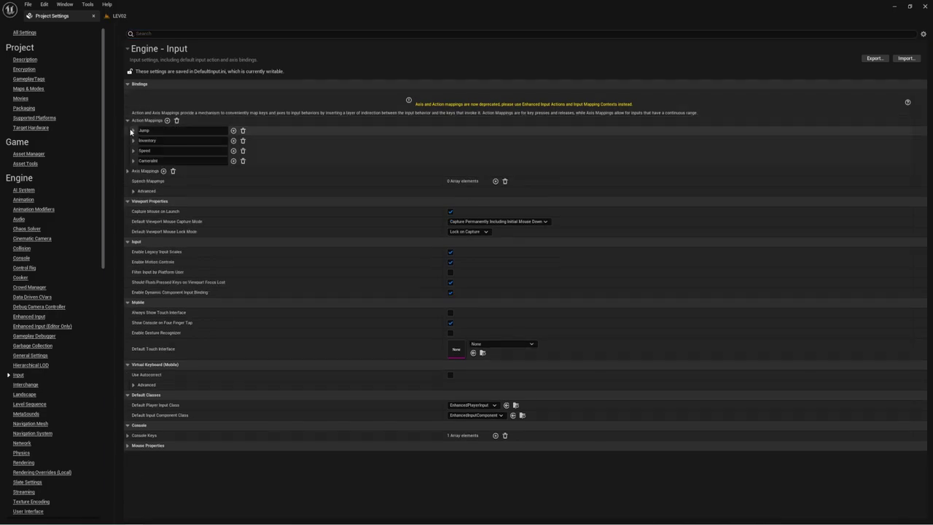
{"action": "left_click", "coordinate": [128, 171]}
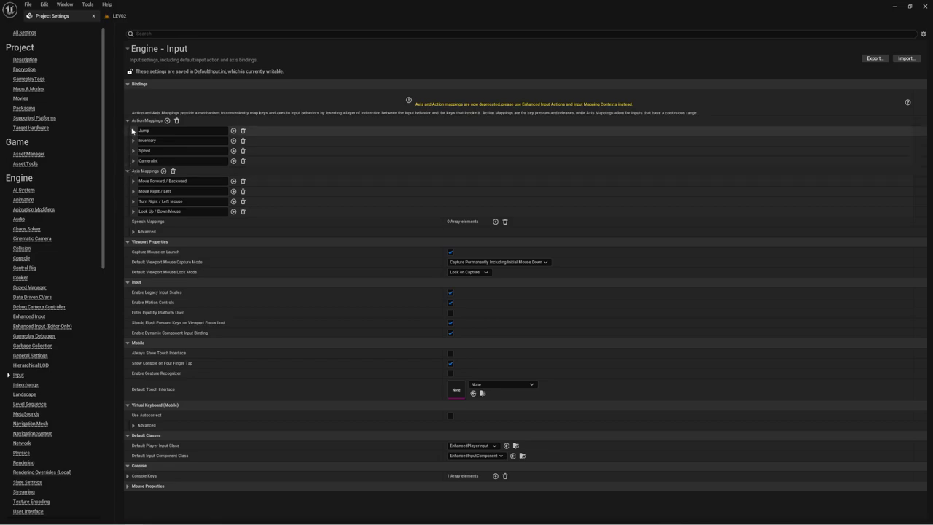
- Expand the Jump, Inventory, Speed and CameraInt action mappings to see their keys
{"action": "left_click", "coordinate": [133, 130]}
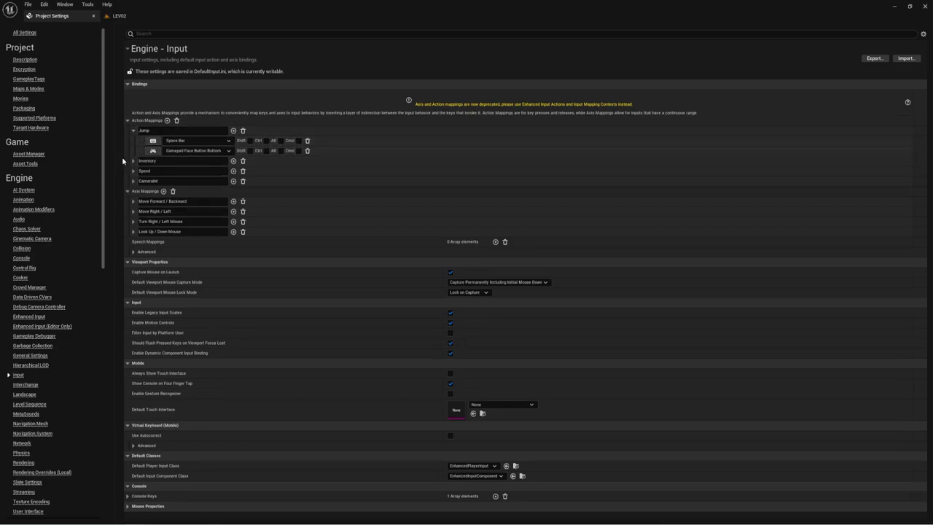
{"action": "left_click", "coordinate": [134, 160]}
{"action": "left_click", "coordinate": [134, 161]}
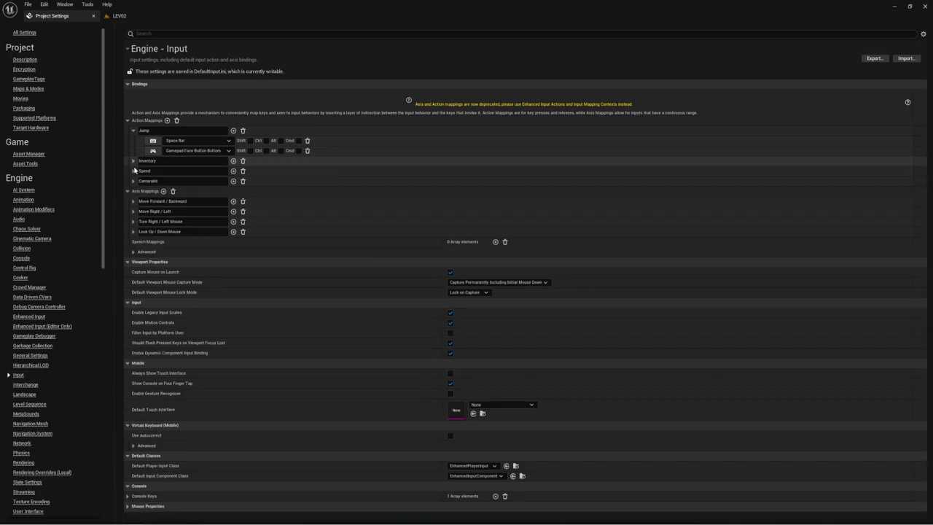
{"action": "left_click", "coordinate": [134, 170]}
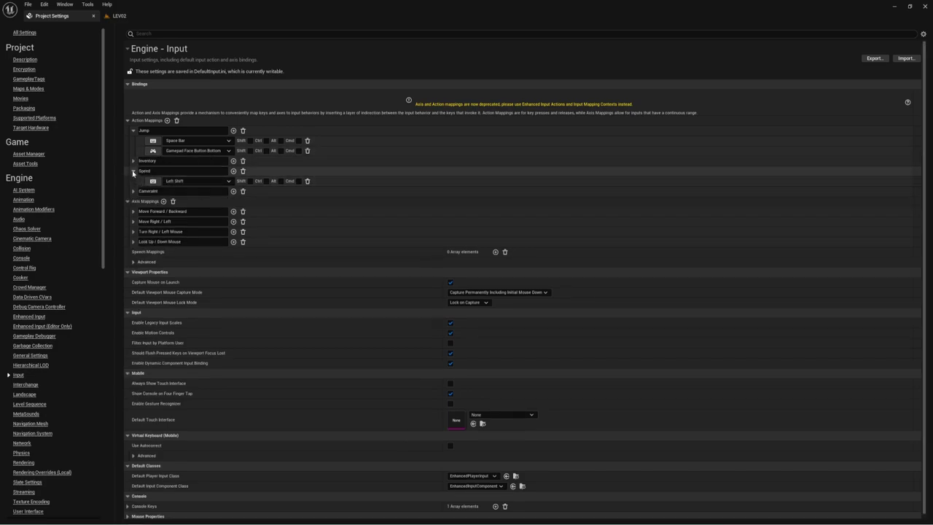
{"action": "left_click", "coordinate": [134, 170]}
{"action": "left_click", "coordinate": [134, 180]}
- Expand the Move Forward/Backward, Move Right/Left, Turn and Look Up/Down axis mappings
{"action": "left_click", "coordinate": [134, 181]}
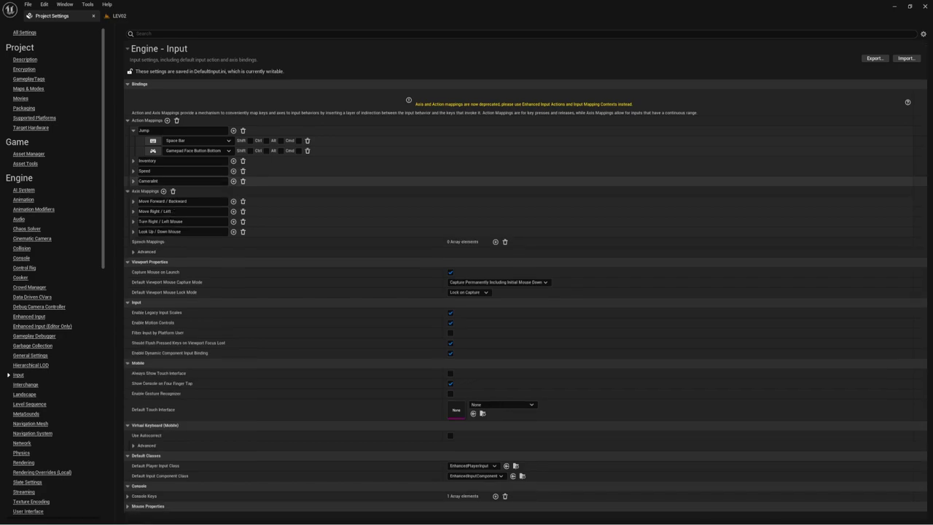
{"action": "left_click", "coordinate": [133, 201]}
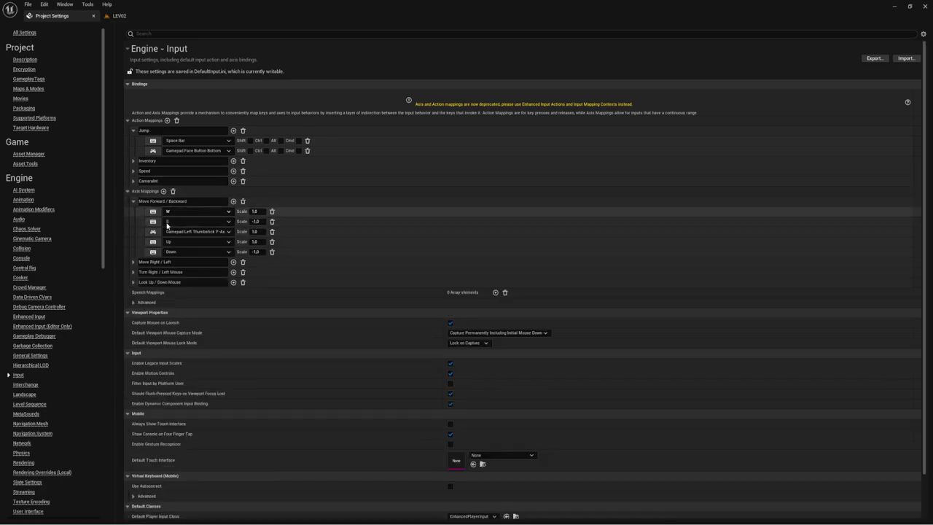
{"action": "left_click", "coordinate": [134, 262]}
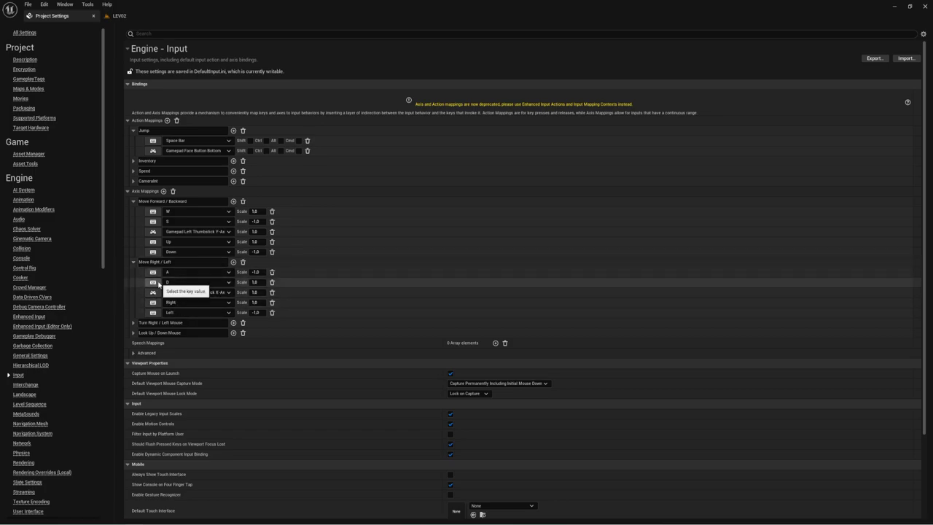
{"action": "left_click", "coordinate": [133, 322]}
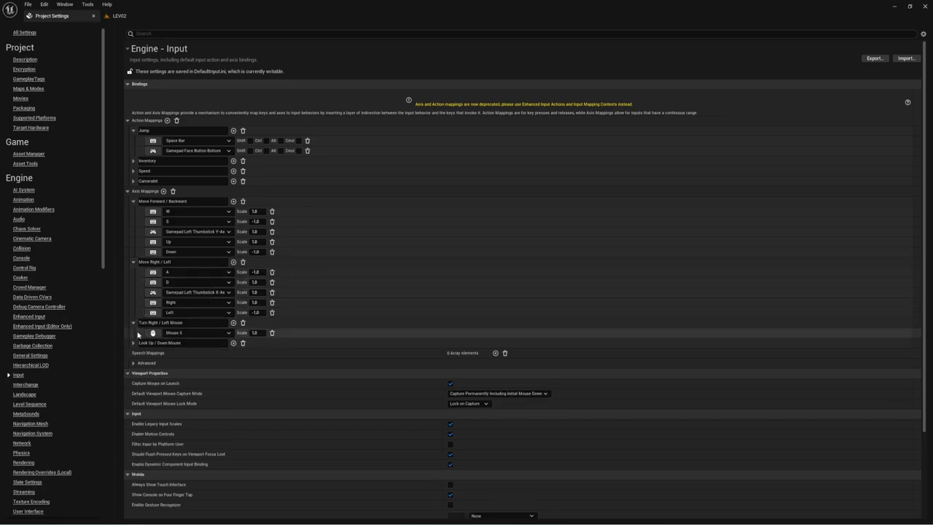
{"action": "left_click", "coordinate": [133, 343]}
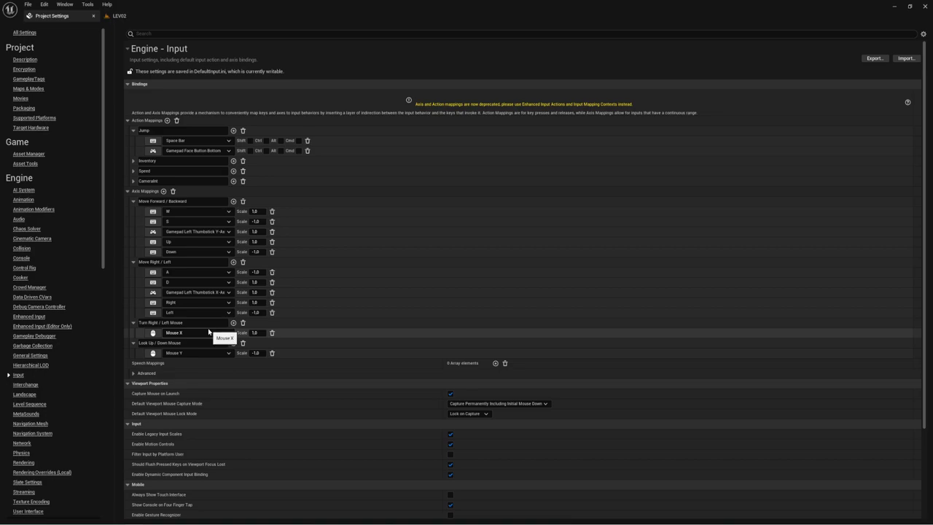
- Return to LEV02, enlarge the Content Browser, and select BP_ThirdPersonGameMode
{"action": "left_click", "coordinate": [128, 15]}
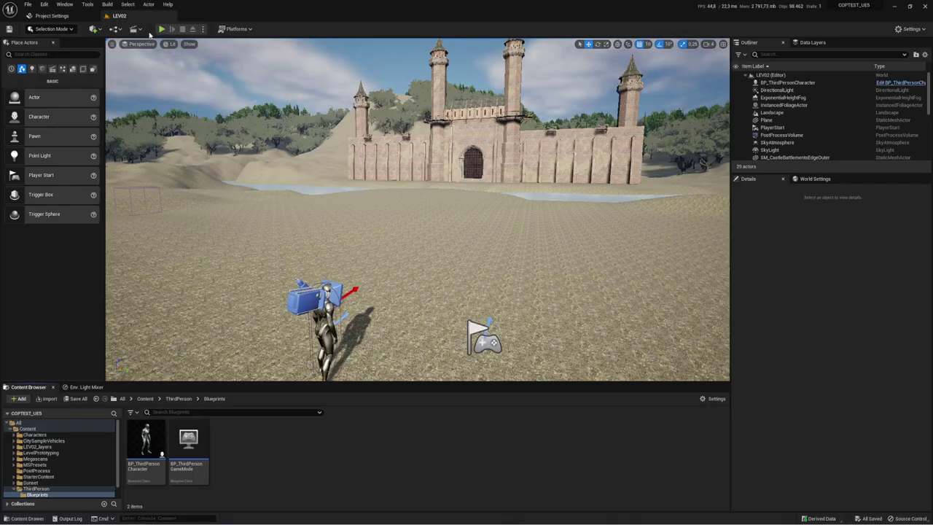
{"action": "left_click_drag", "start_coordinate": [362, 382], "coordinate": [362, 368]}
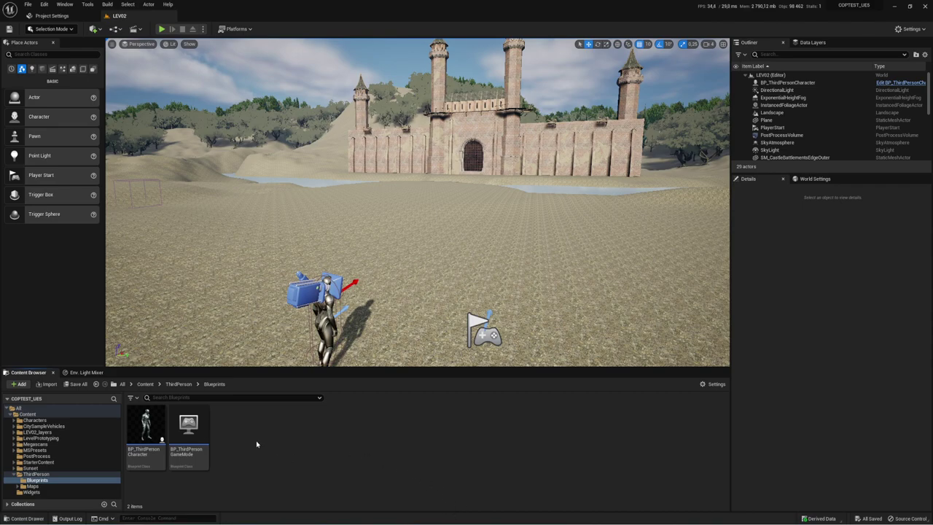
{"action": "right_click", "coordinate": [235, 430]}
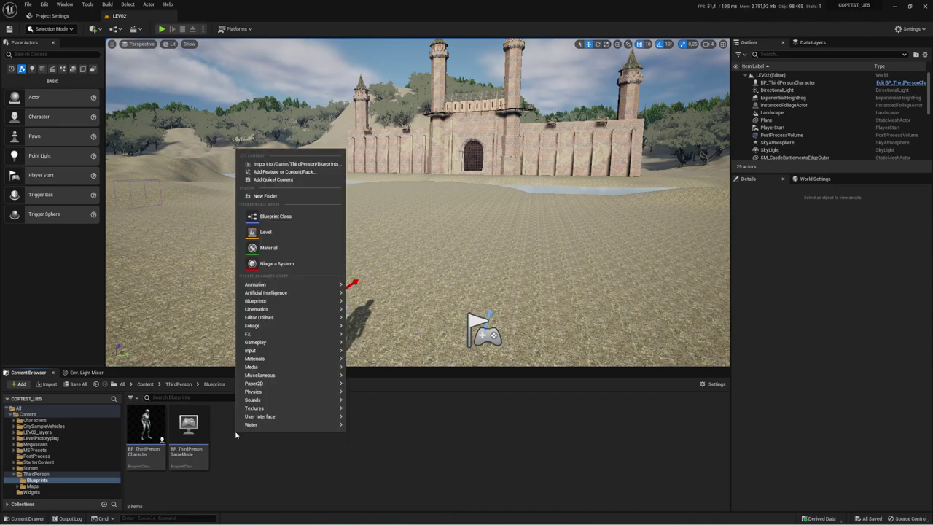
{"action": "left_click", "coordinate": [204, 436]}
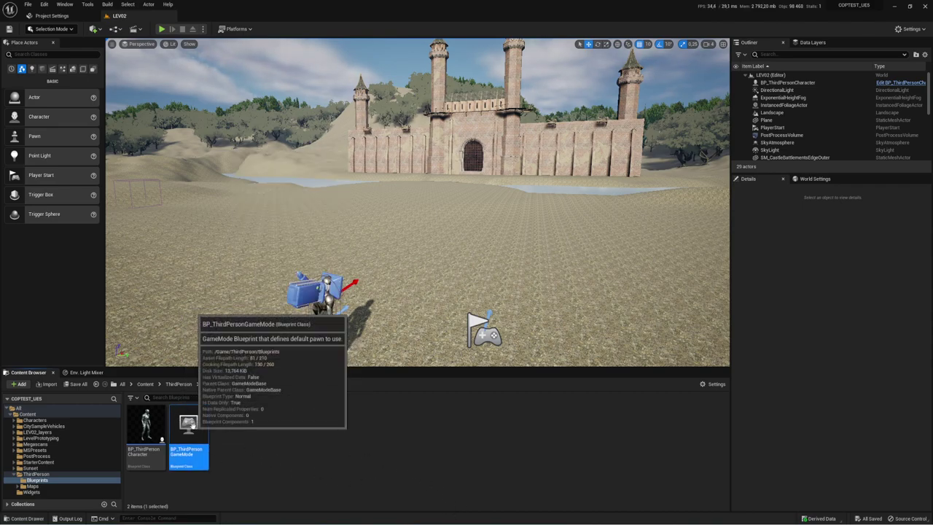
- Open BP_ThirdPersonGameMode, check its Player Controller Class options, then return to LEV02
{"action": "double_click", "coordinate": [188, 434]}
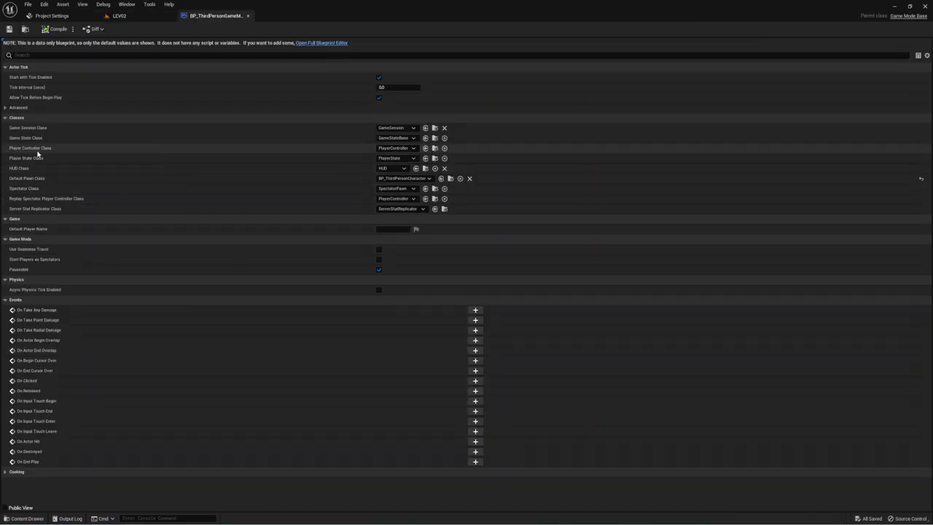
{"action": "left_click", "coordinate": [413, 148]}
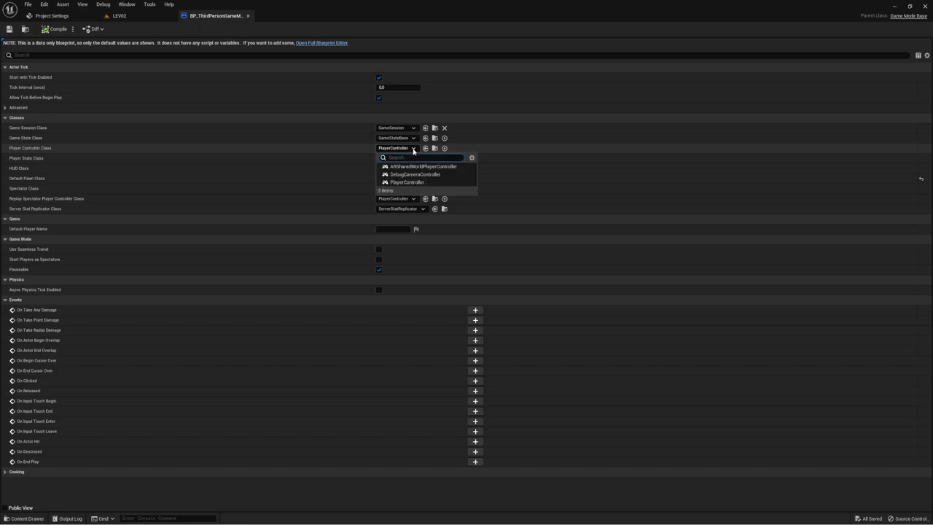
{"action": "left_click", "coordinate": [414, 151]}
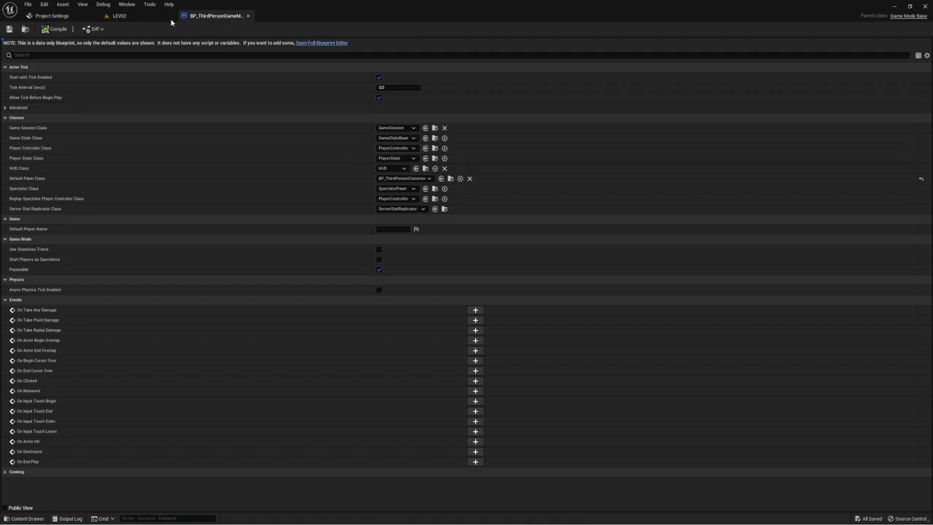
{"action": "left_click", "coordinate": [130, 15]}
- Create a PlayerController Blueprint class named PC_player in ThirdPerson/Blueprints
{"action": "right_click", "coordinate": [256, 440]}
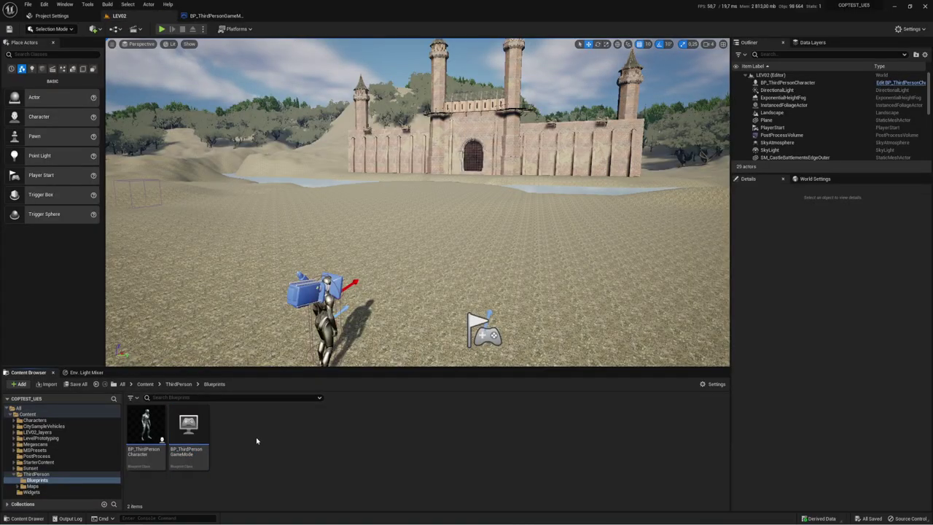
{"action": "mouse_move", "coordinate": [278, 435]}
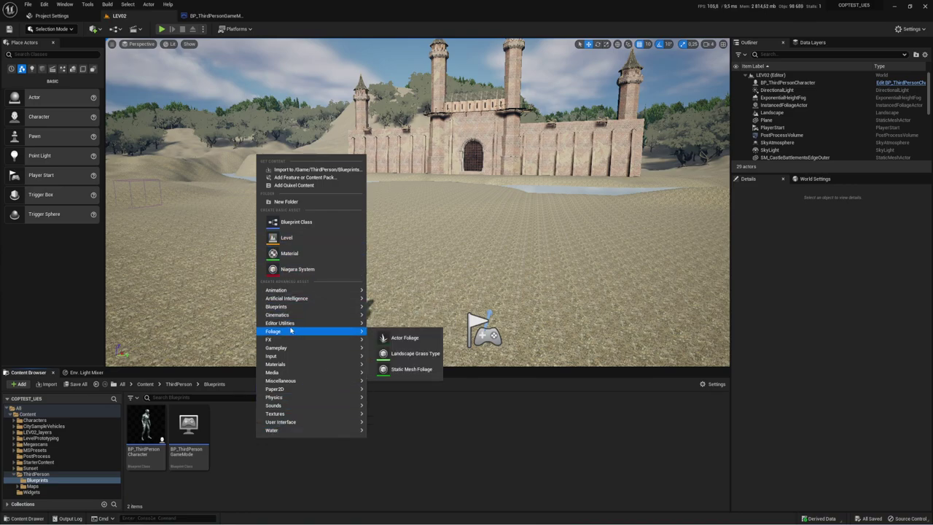
{"action": "mouse_move", "coordinate": [285, 307]}
{"action": "left_click", "coordinate": [286, 222]}
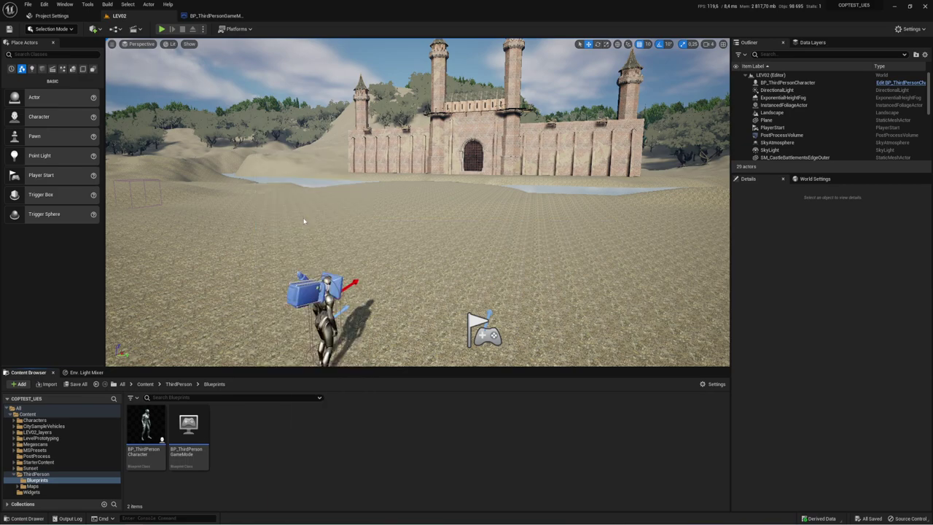
{"action": "left_click", "coordinate": [394, 260]}
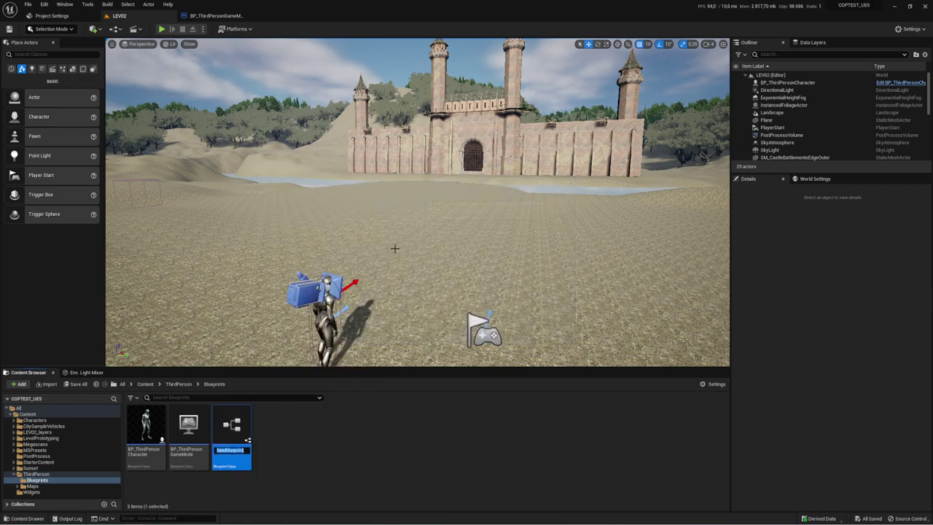
{"action": "type", "text": "BP_player"}
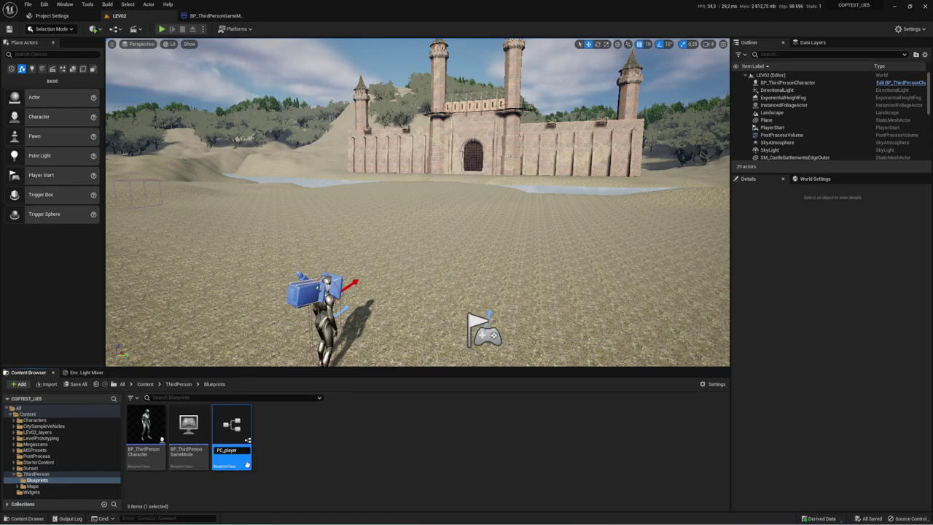
{"action": "key", "text": "Return"}
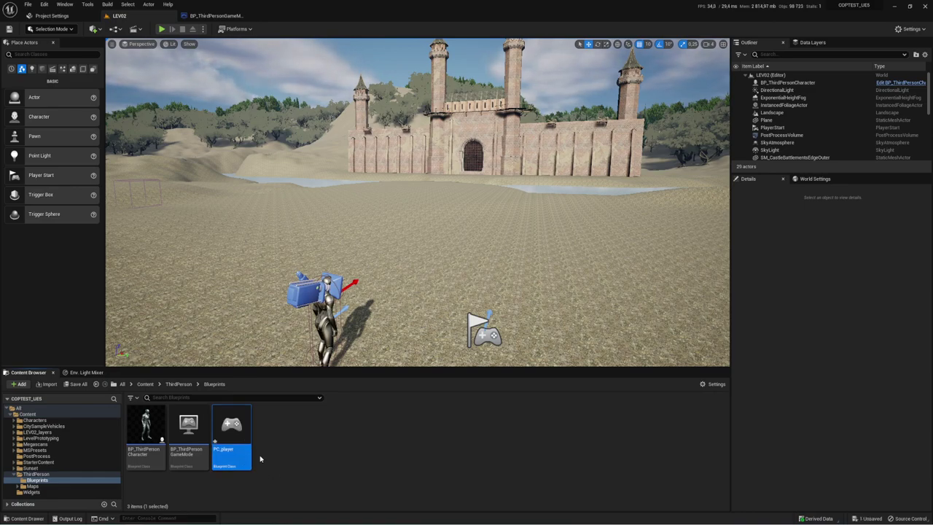
{"action": "left_click", "coordinate": [182, 430]}
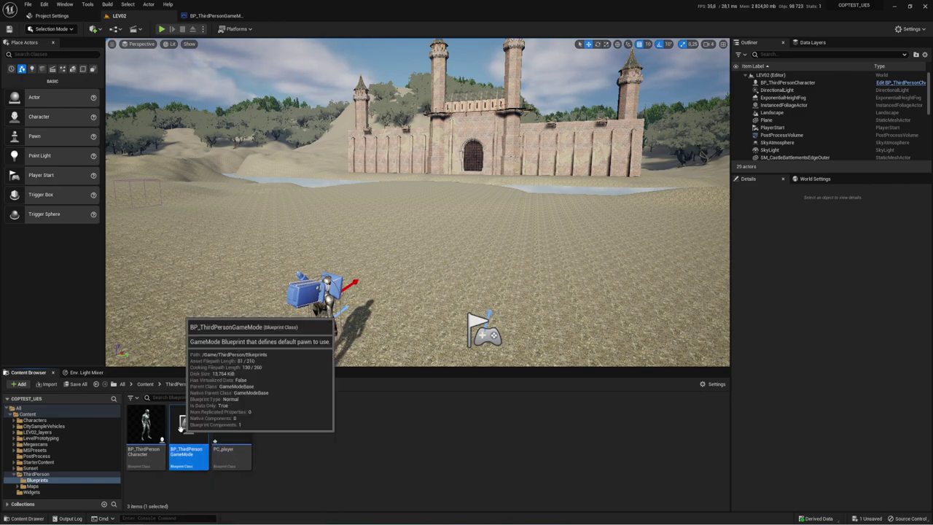
- Set BP_ThirdPersonGameMode's Player Controller Class to PC_player and save the game mode
{"action": "double_click", "coordinate": [180, 428]}
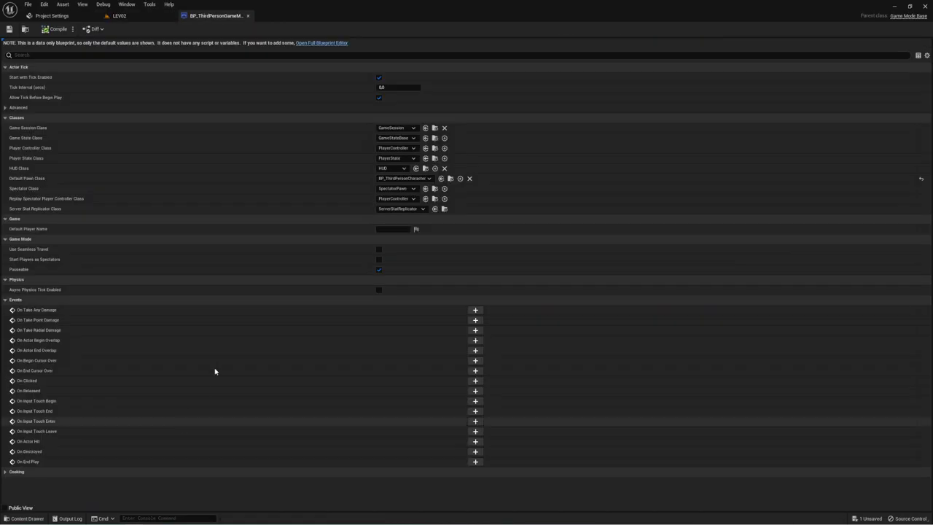
{"action": "left_click", "coordinate": [397, 148]}
{"action": "left_click", "coordinate": [409, 182]}
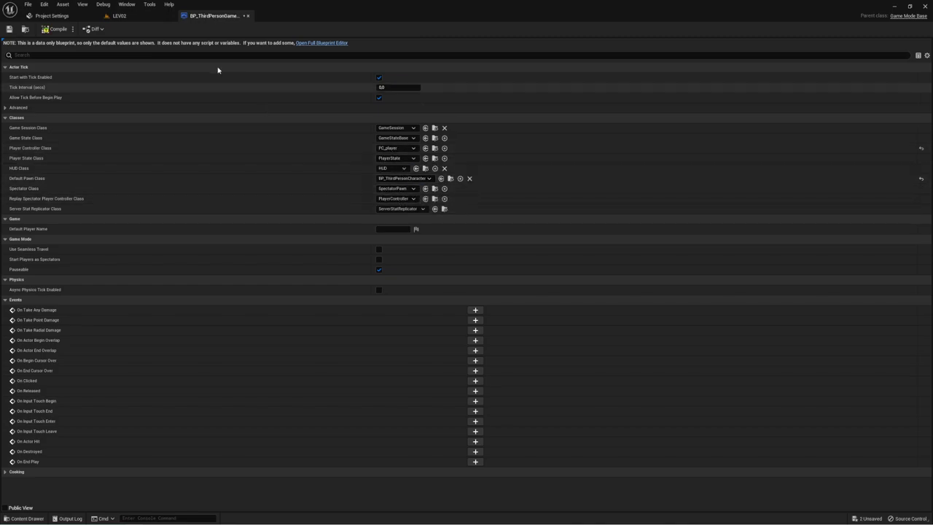
{"action": "left_click", "coordinate": [8, 29]}
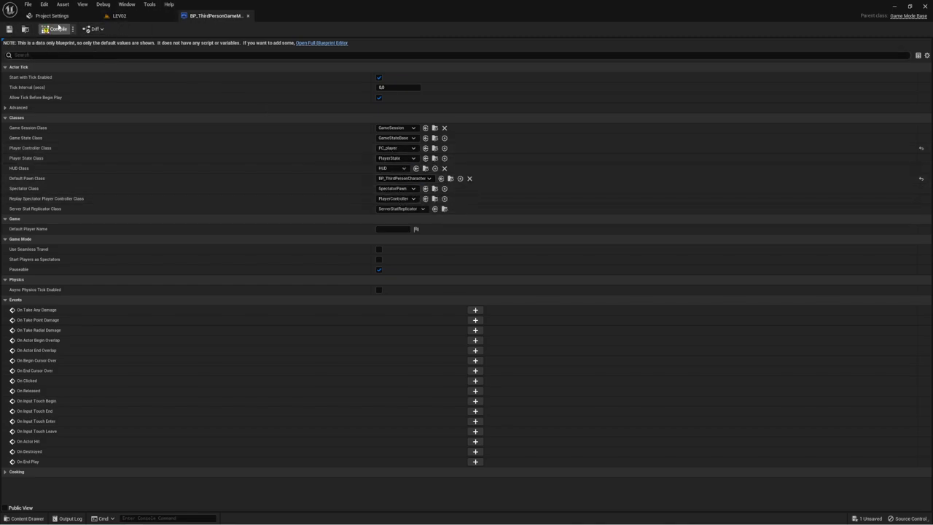
- Back in LEV02, save the unsaved PC_player asset with Save All
{"action": "left_click", "coordinate": [125, 16]}
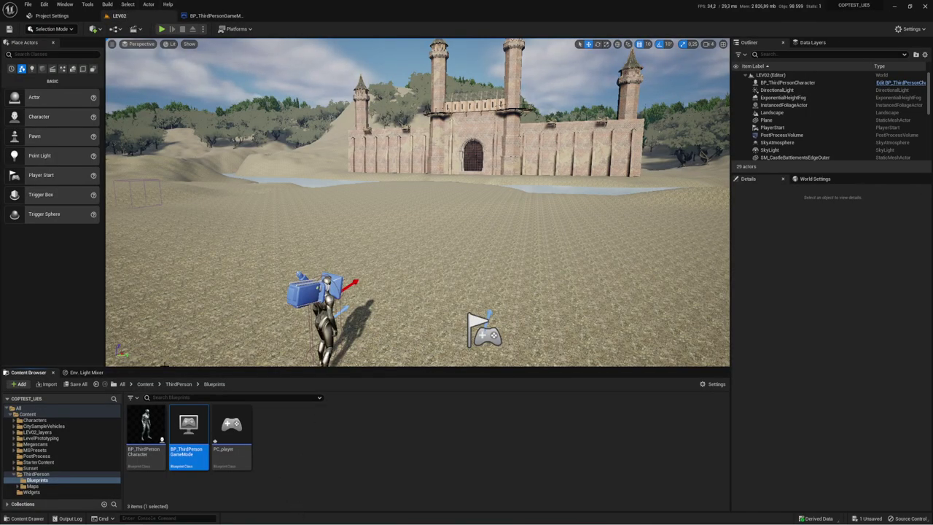
{"action": "left_click", "coordinate": [77, 384]}
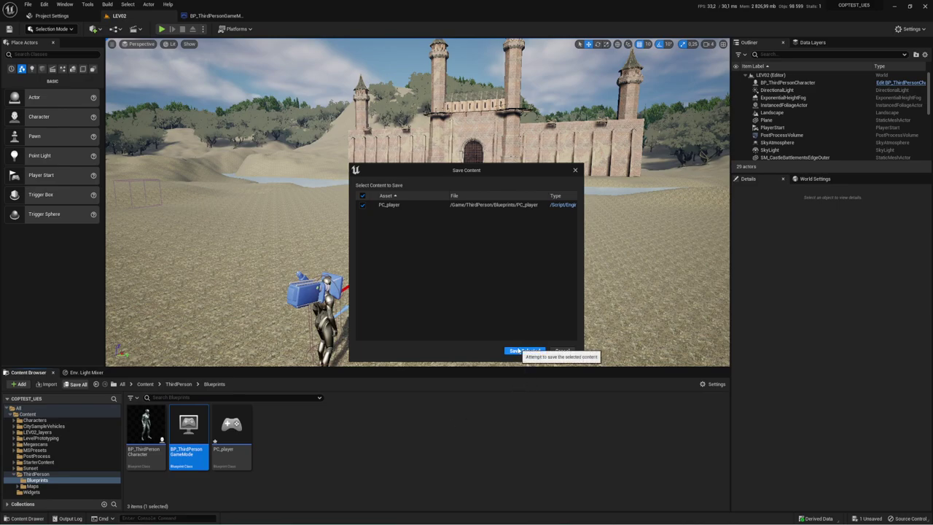
{"action": "left_click", "coordinate": [525, 351]}
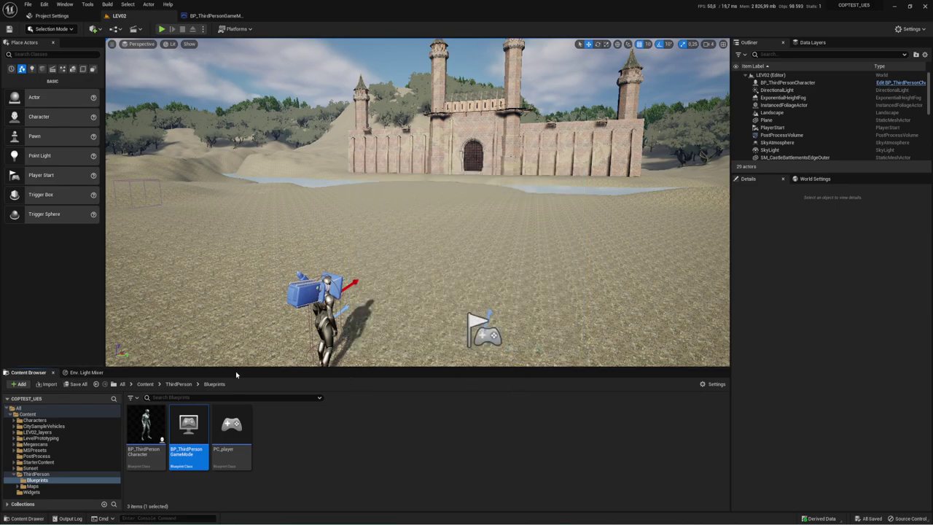
{"action": "left_click", "coordinate": [321, 434]}
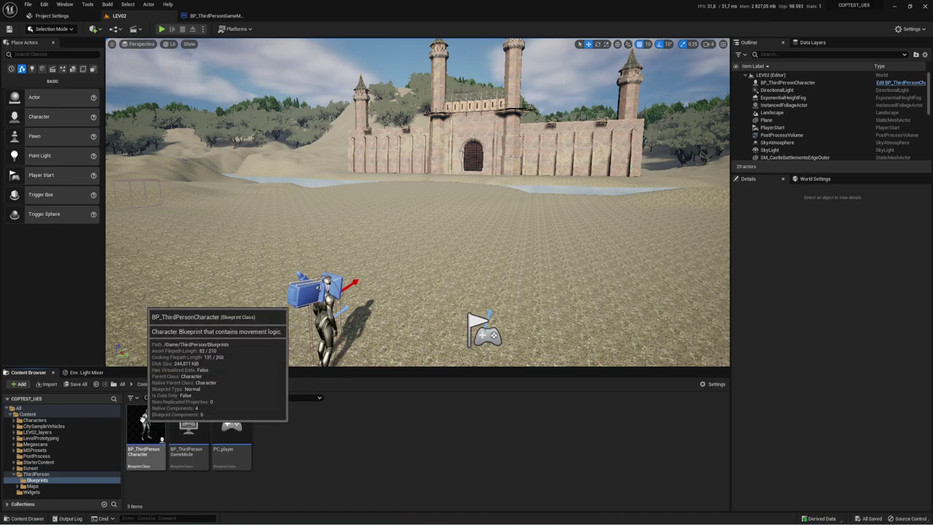
- Open BP_ThirdPersonCharacter and select its forward/backward and right/left movement input nodes
{"action": "double_click", "coordinate": [143, 422]}
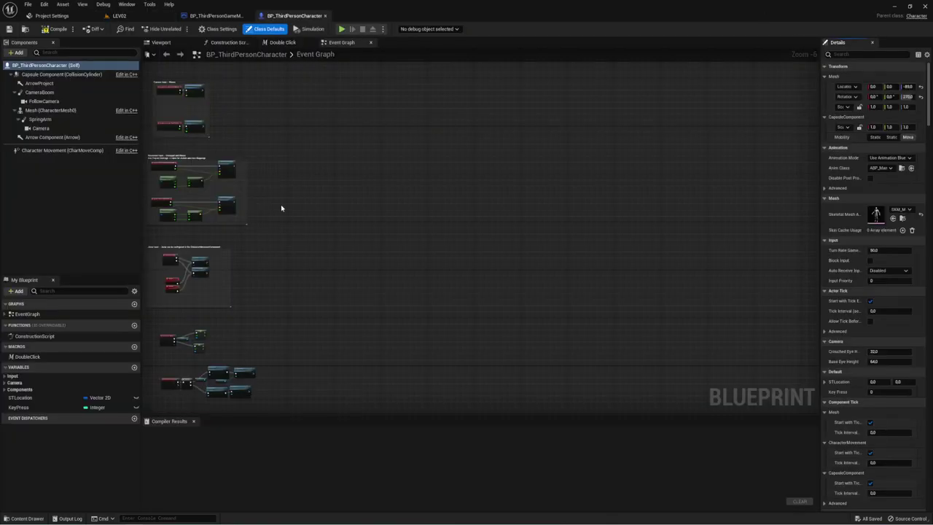
{"action": "scroll", "coordinate": [487, 247], "scroll_direction": "up", "scroll_amount": 3}
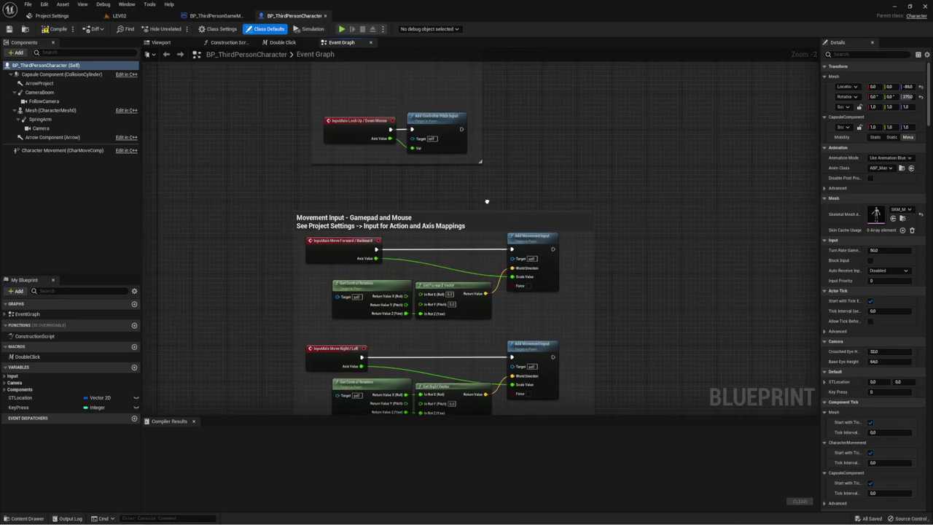
{"action": "scroll", "coordinate": [300, 186], "scroll_direction": "up", "scroll_amount": 2}
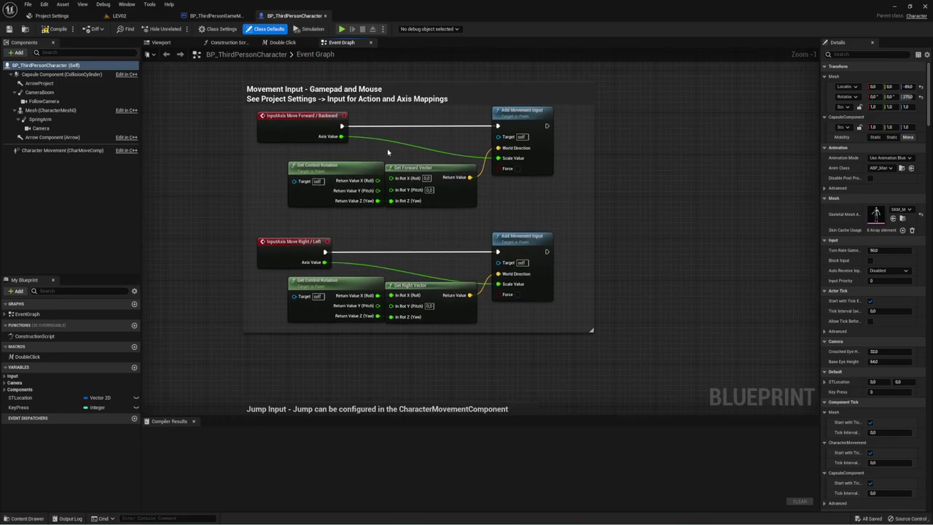
{"action": "mouse_move", "coordinate": [242, 141]}
{"action": "left_mouse_down"}
{"action": "mouse_move", "coordinate": [577, 253]}
{"action": "mouse_move", "coordinate": [581, 325]}
{"action": "left_mouse_up"}
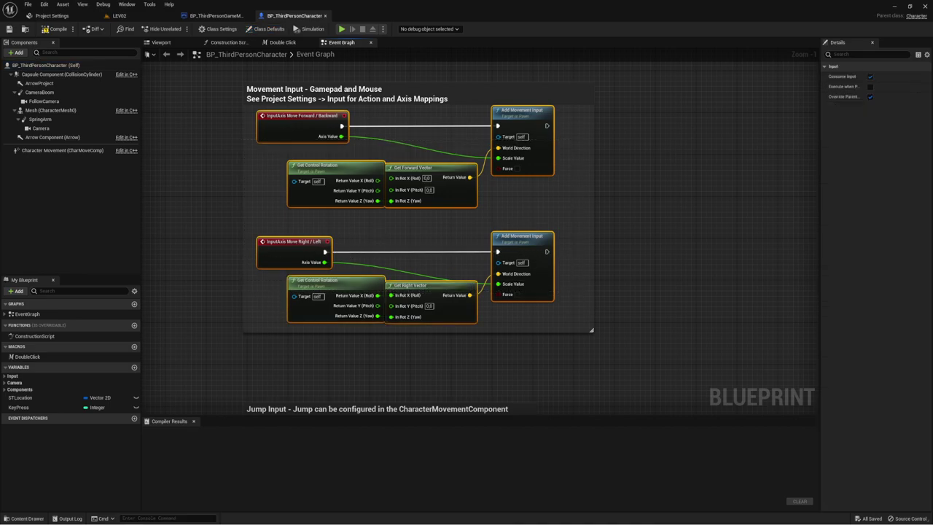
{"action": "right_click_drag", "start_coordinate": [305, 158], "coordinate": [336, 183]}
{"action": "left_click_drag", "start_coordinate": [264, 231], "coordinate": [545, 148]}
{"action": "right_click_drag", "start_coordinate": [427, 260], "coordinate": [409, 211]}
{"action": "left_click_drag", "start_coordinate": [306, 197], "coordinate": [540, 277]}
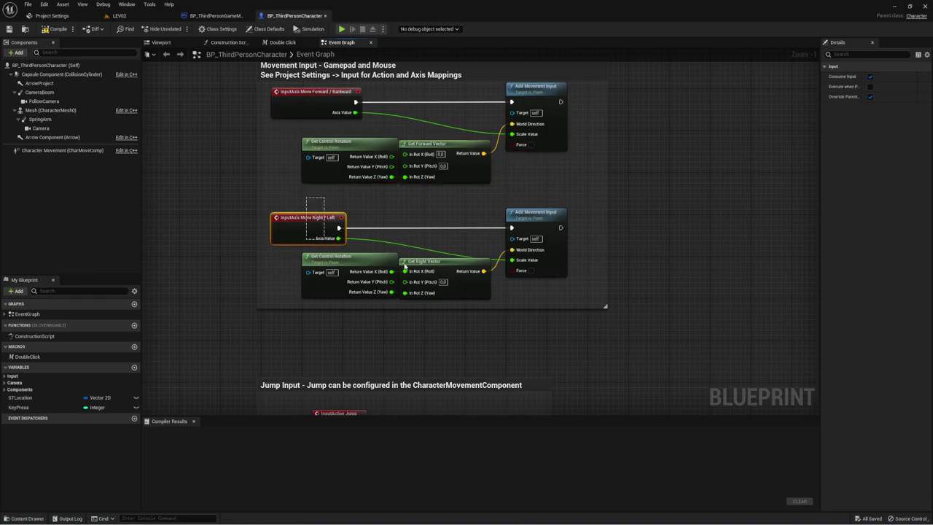
- Select the Jump input nodes and the turn and look-up mouse camera nodes
{"action": "right_click_drag", "start_coordinate": [414, 354], "coordinate": [436, 136]}
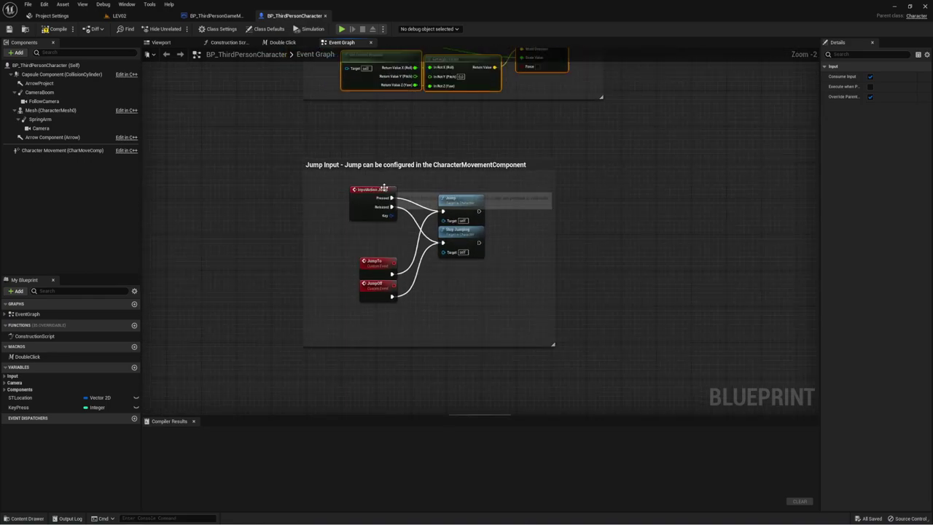
{"action": "scroll", "coordinate": [388, 219], "scroll_direction": "up", "scroll_amount": 1}
{"action": "left_click_drag", "start_coordinate": [387, 224], "coordinate": [501, 299]}
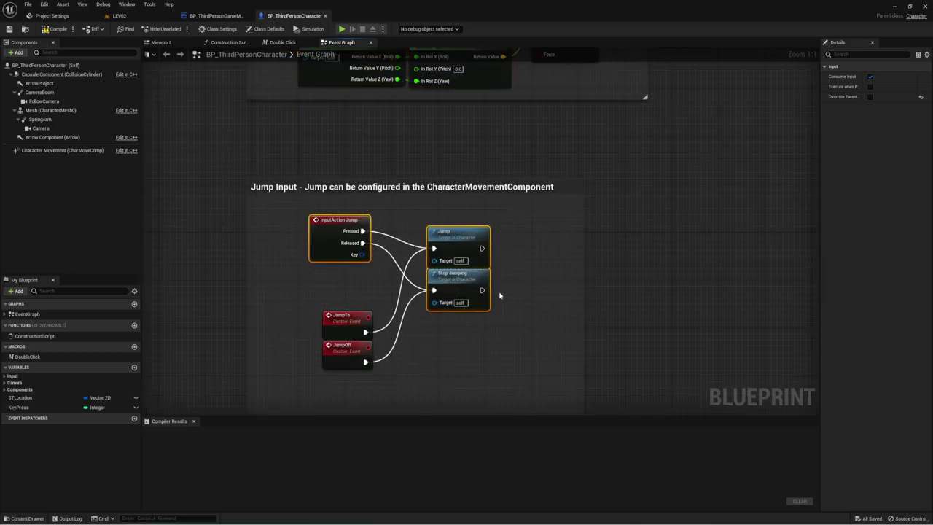
{"action": "scroll", "coordinate": [495, 349], "scroll_direction": "down", "scroll_amount": 6}
{"action": "scroll", "coordinate": [445, 214], "scroll_direction": "up", "scroll_amount": 5}
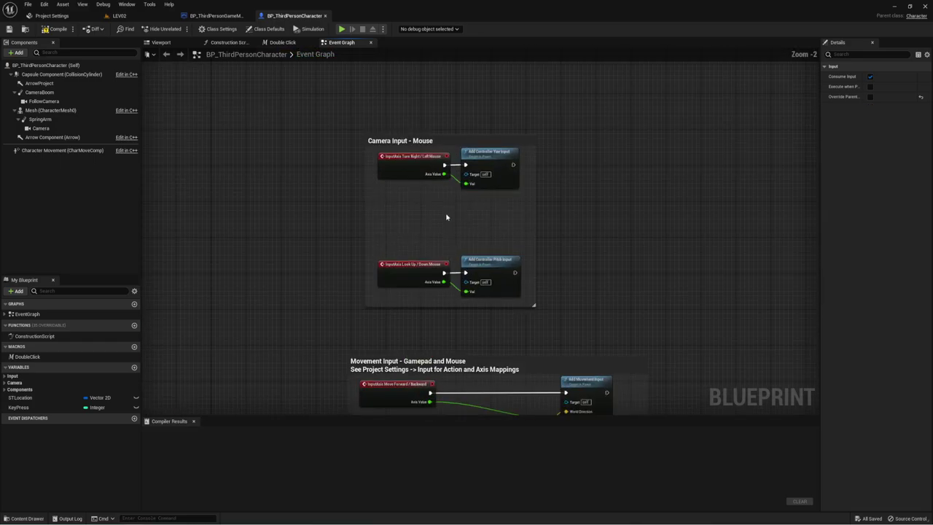
{"action": "left_click_drag", "start_coordinate": [391, 188], "coordinate": [517, 136]}
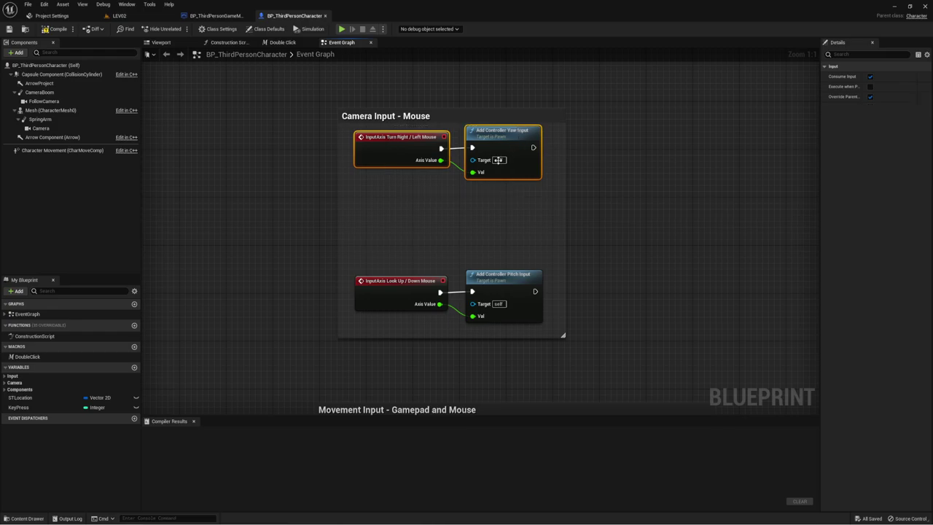
{"action": "left_click_drag", "start_coordinate": [381, 244], "coordinate": [499, 288]}
{"action": "scroll", "coordinate": [500, 288], "scroll_direction": "down", "scroll_amount": 7}
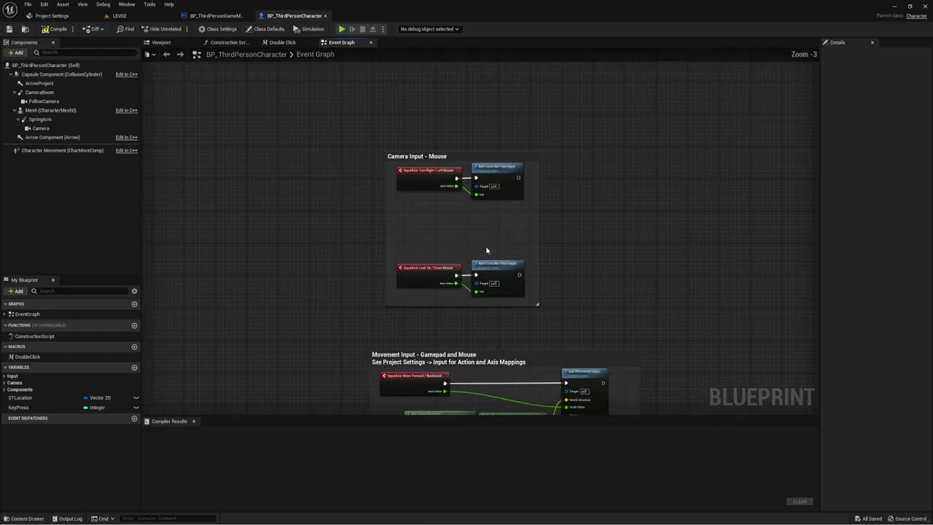
{"action": "scroll", "coordinate": [472, 234], "scroll_direction": "up", "scroll_amount": 5}
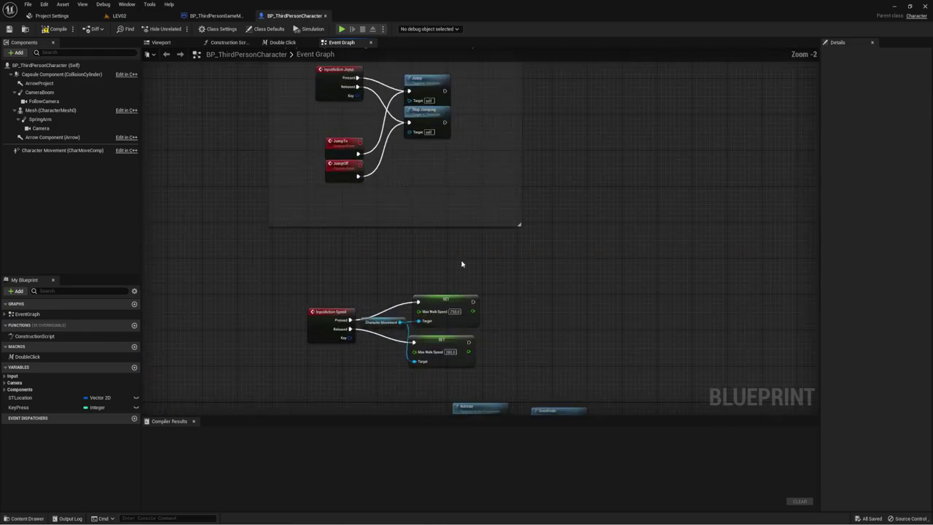
- Select the InputAction Speed nodes with their SET nodes and the camera-toggle nodes
{"action": "left_click_drag", "start_coordinate": [342, 132], "coordinate": [422, 191]}
{"action": "left_click_drag", "start_coordinate": [520, 211], "coordinate": [552, 212]}
{"action": "mouse_move", "coordinate": [552, 235]}
{"action": "right_mouse_down"}
{"action": "mouse_move", "coordinate": [518, 167]}
{"action": "mouse_move", "coordinate": [363, 179]}
{"action": "right_mouse_up"}
{"action": "left_click_drag", "start_coordinate": [254, 162], "coordinate": [587, 273]}
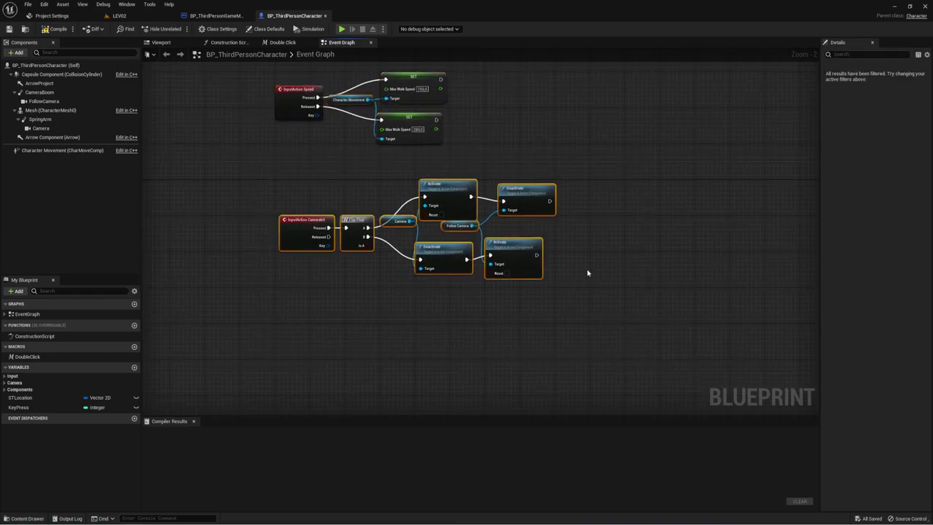
{"action": "scroll", "coordinate": [506, 114], "scroll_direction": "down", "scroll_amount": 1}
{"action": "right_click_drag", "start_coordinate": [507, 113], "coordinate": [544, 271]}
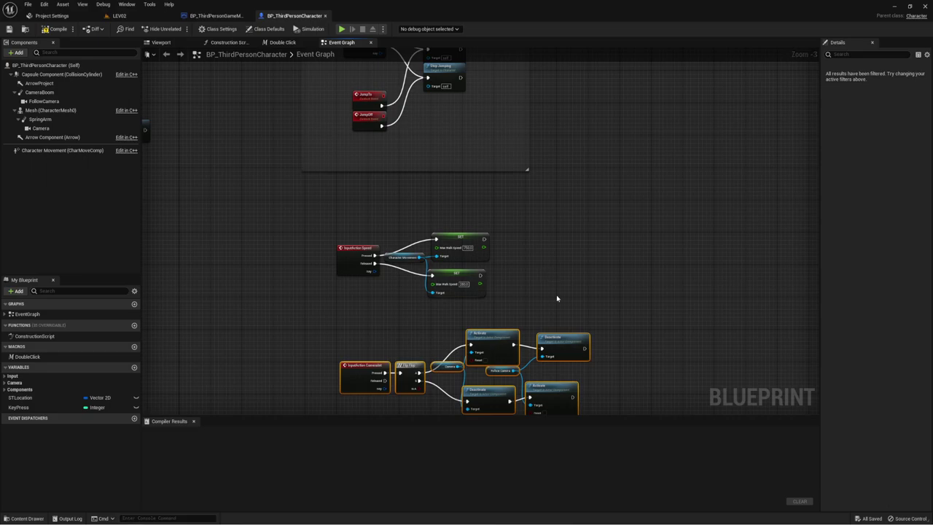
- Back in LEV02, create a folder named Input inside ThirdPerson/Blueprints
{"action": "left_click", "coordinate": [118, 16]}
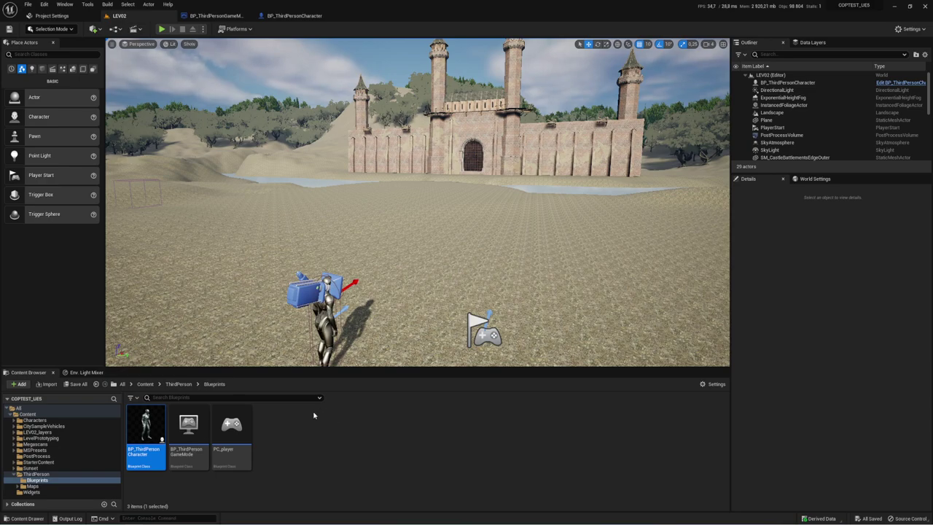
{"action": "right_click", "coordinate": [317, 437]}
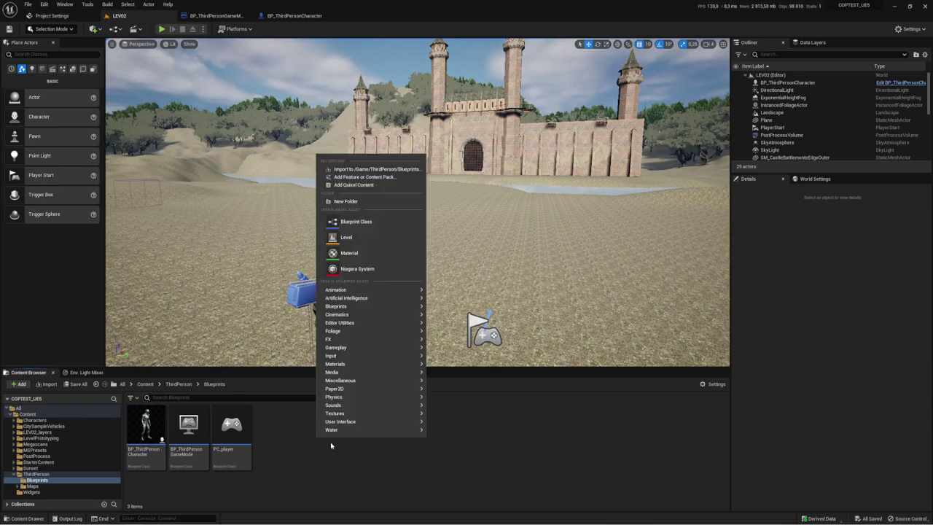
{"action": "mouse_move", "coordinate": [341, 422]}
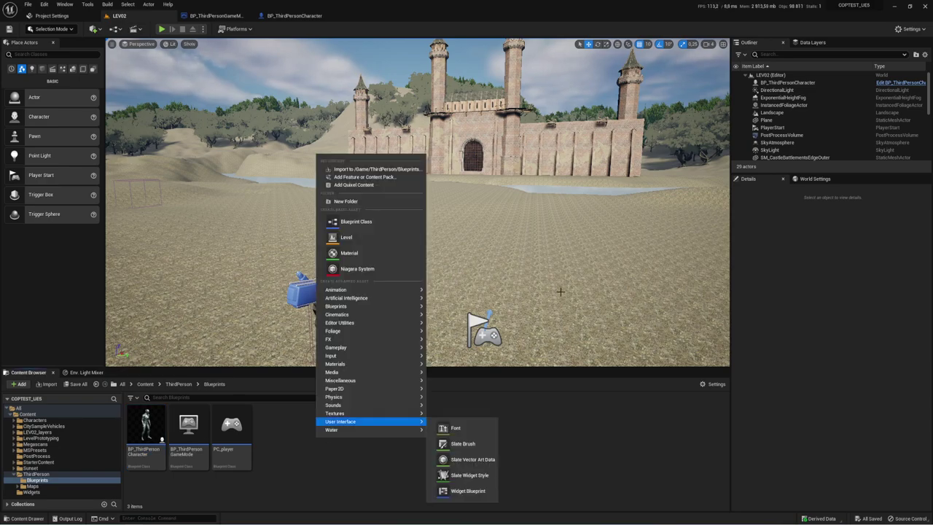
{"action": "left_click", "coordinate": [348, 201]}
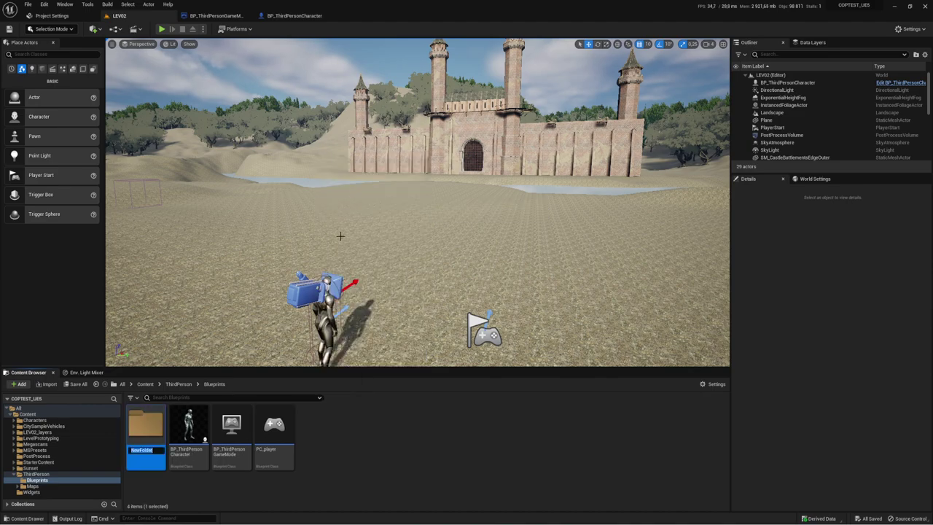
{"action": "key", "text": "BackSpace"}
{"action": "type", "text": "Input"}
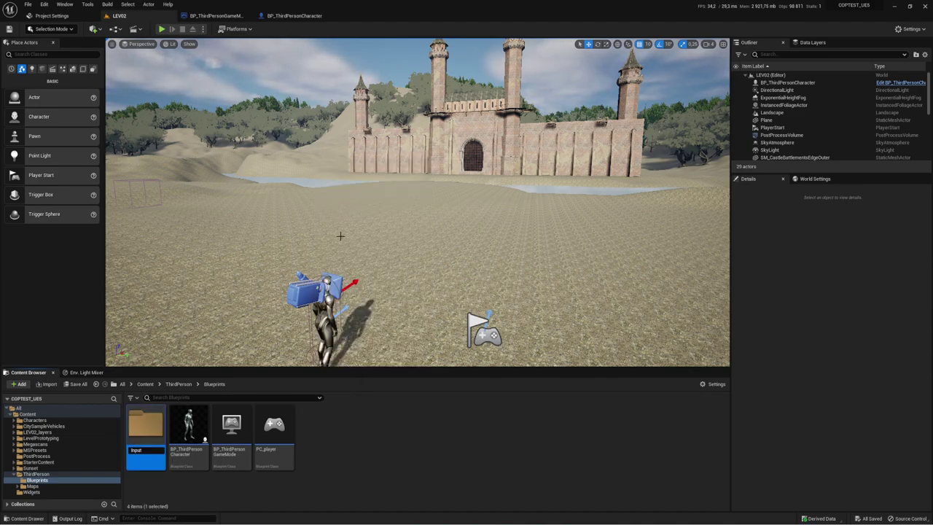
{"action": "key", "text": "Return"}
{"action": "key", "text": "Return"}
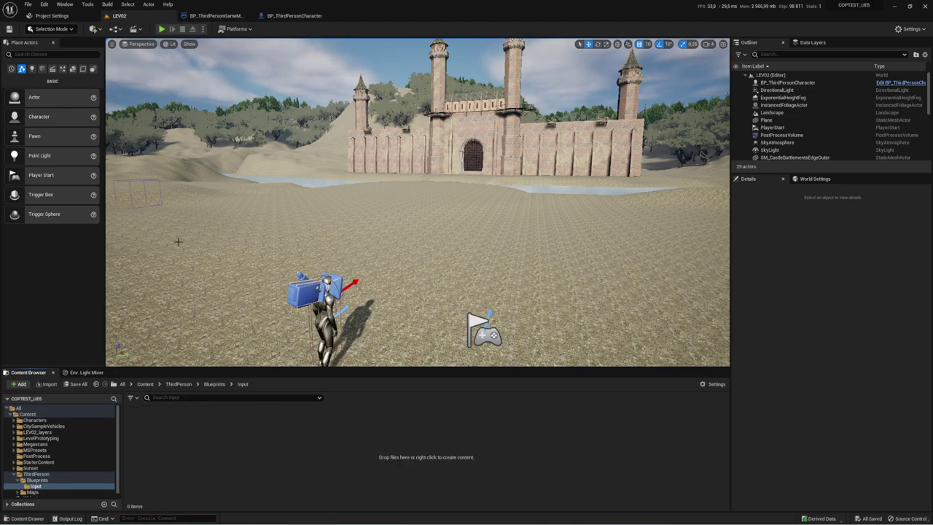
- Inside Input, create an Input Mapping Context named IMC_player
{"action": "right_click", "coordinate": [188, 457]}
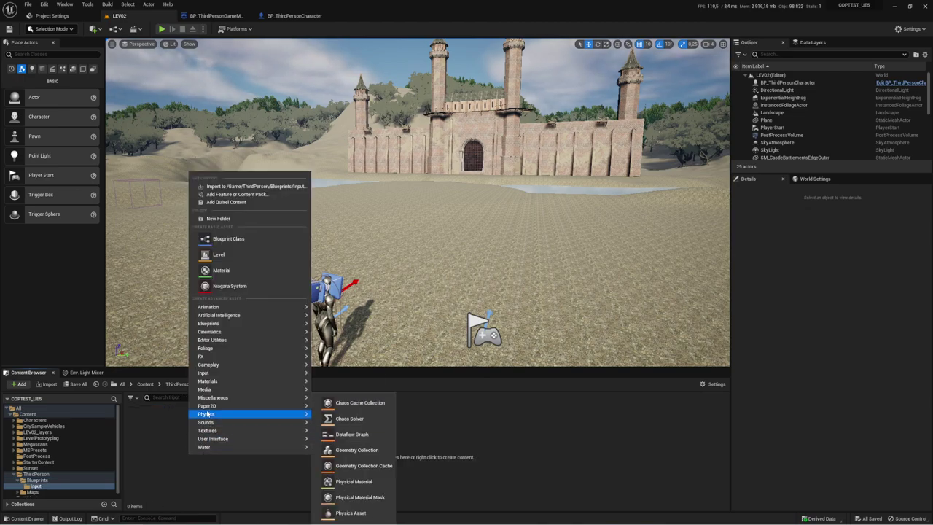
{"action": "mouse_move", "coordinate": [207, 341]}
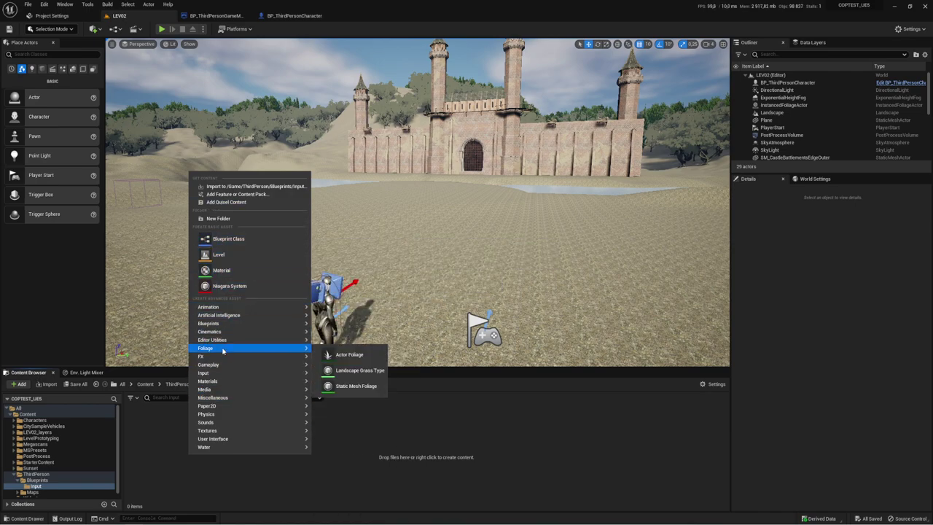
{"action": "mouse_move", "coordinate": [214, 373]}
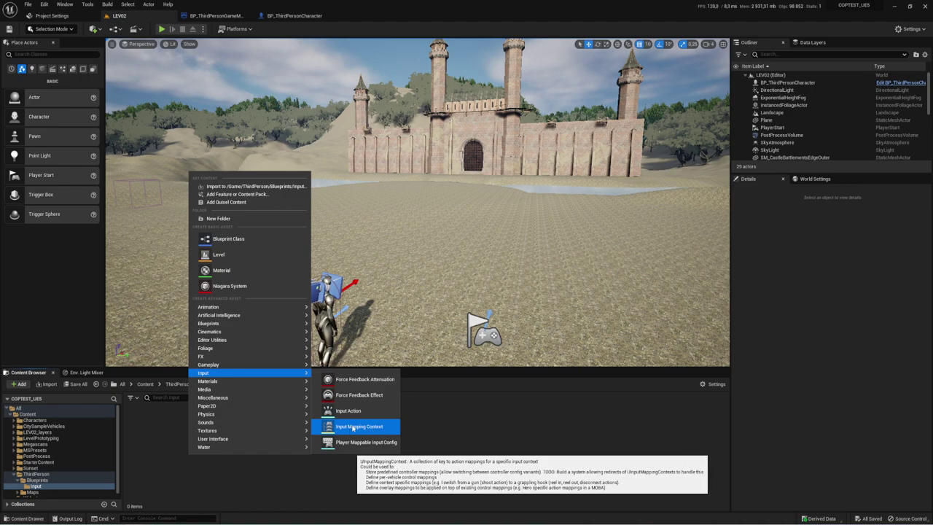
{"action": "left_click", "coordinate": [353, 428]}
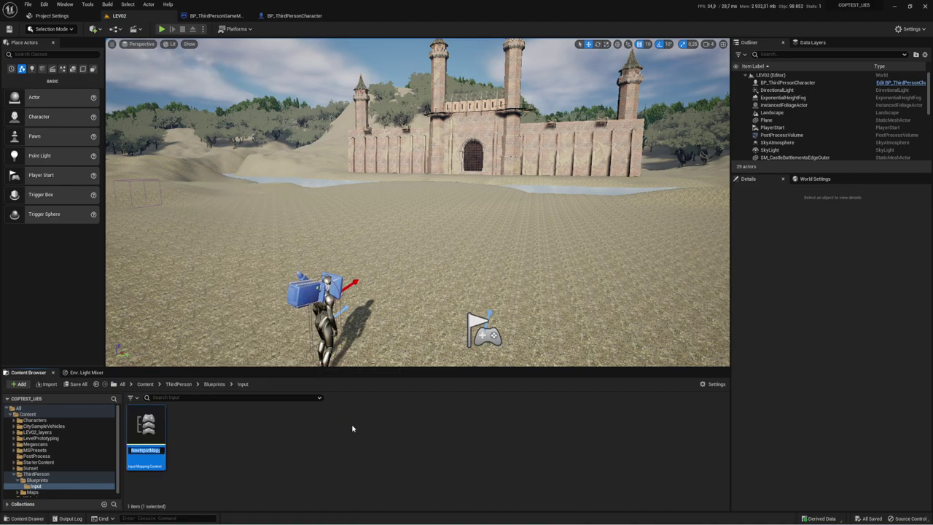
{"action": "type", "text": "IMC_player"}
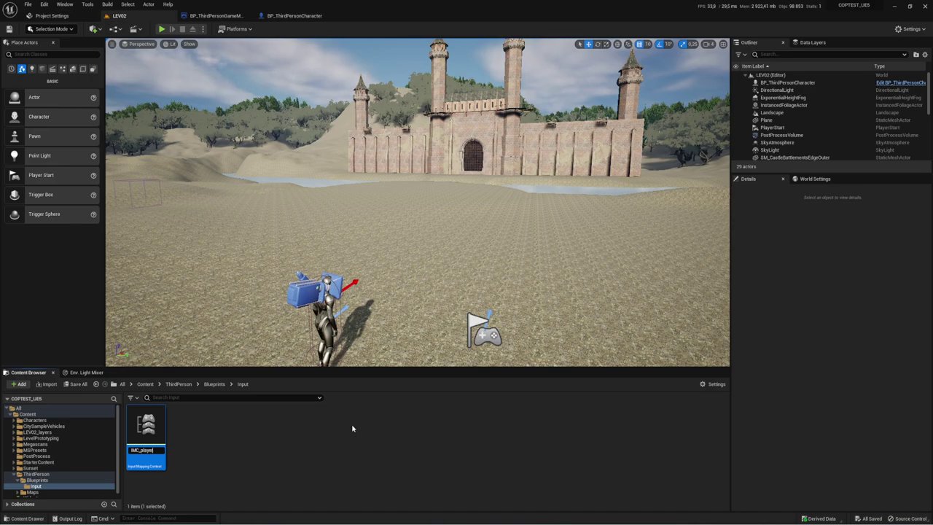
{"action": "key", "text": "Return"}
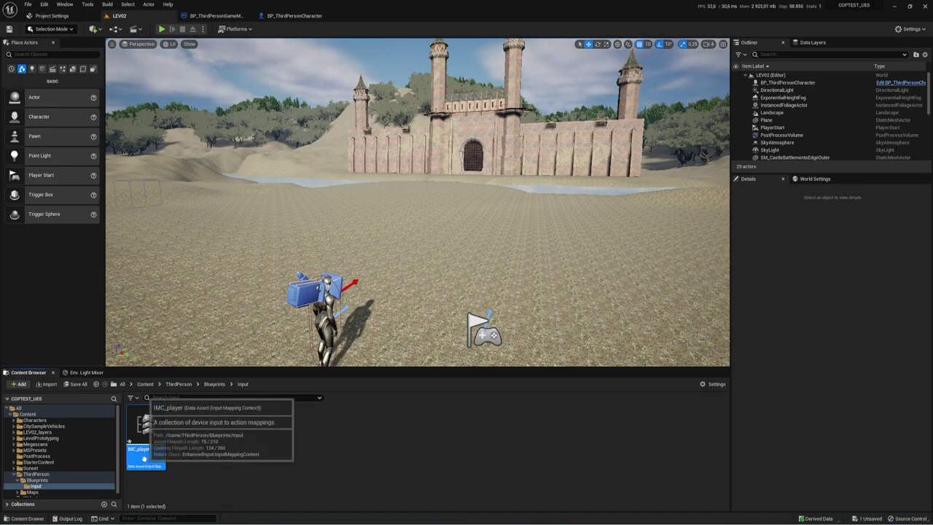
- Create an Input Action named IA_Movement in the Input folder
{"action": "right_click", "coordinate": [219, 461]}
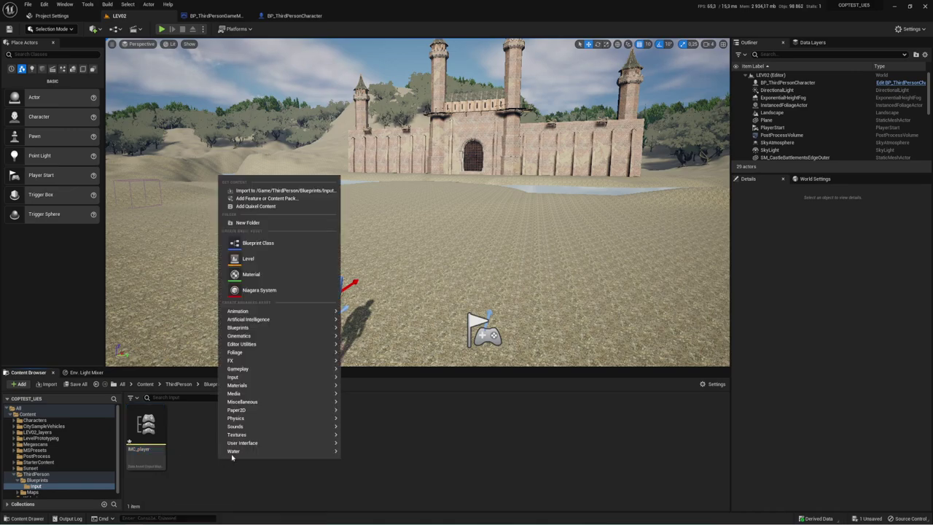
{"action": "mouse_move", "coordinate": [250, 379]}
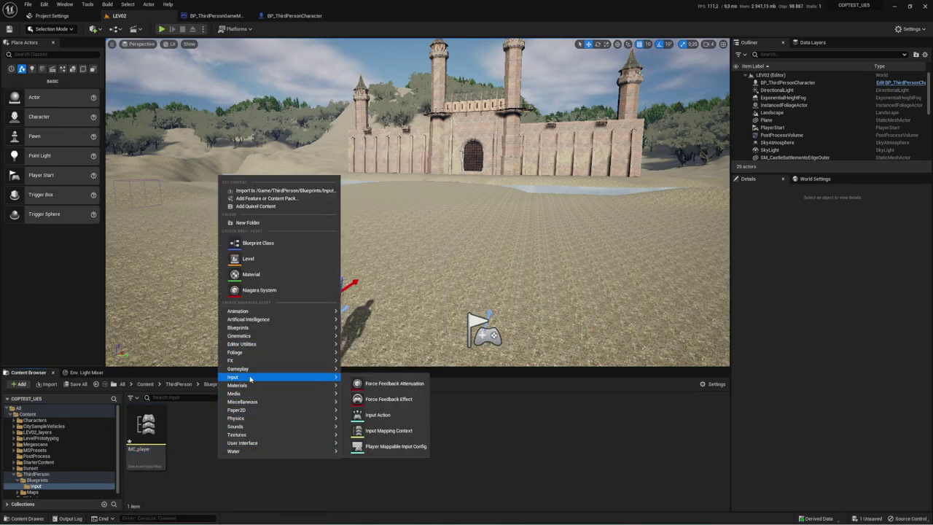
{"action": "left_click", "coordinate": [383, 415]}
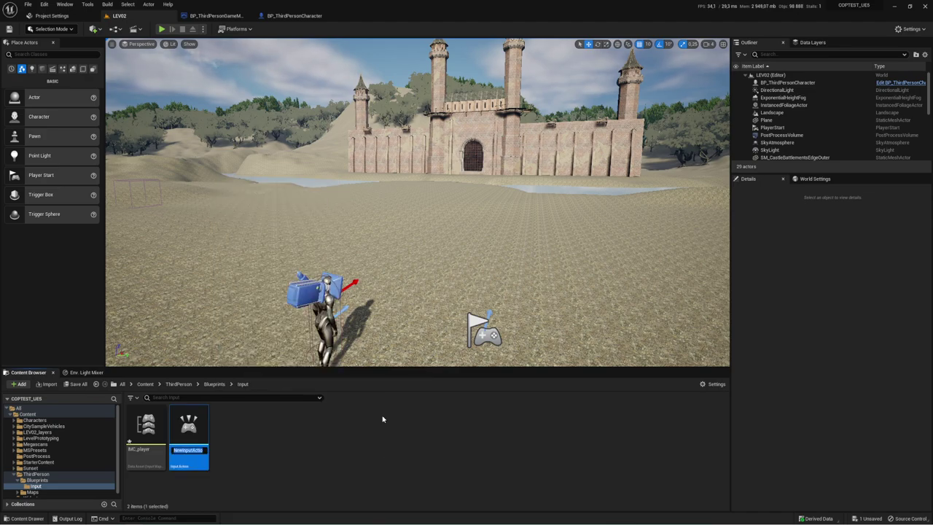
{"action": "type", "text": "IA_Movement"}
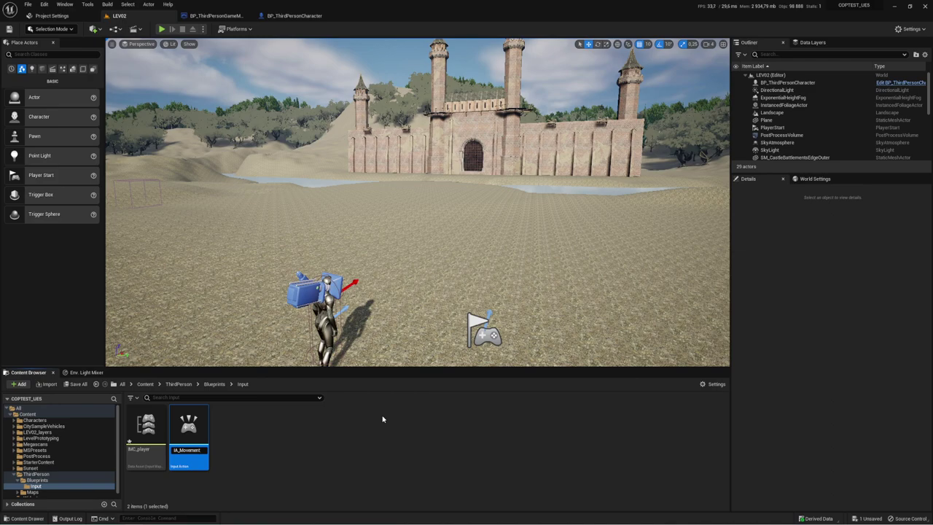
{"action": "key", "text": "Return"}
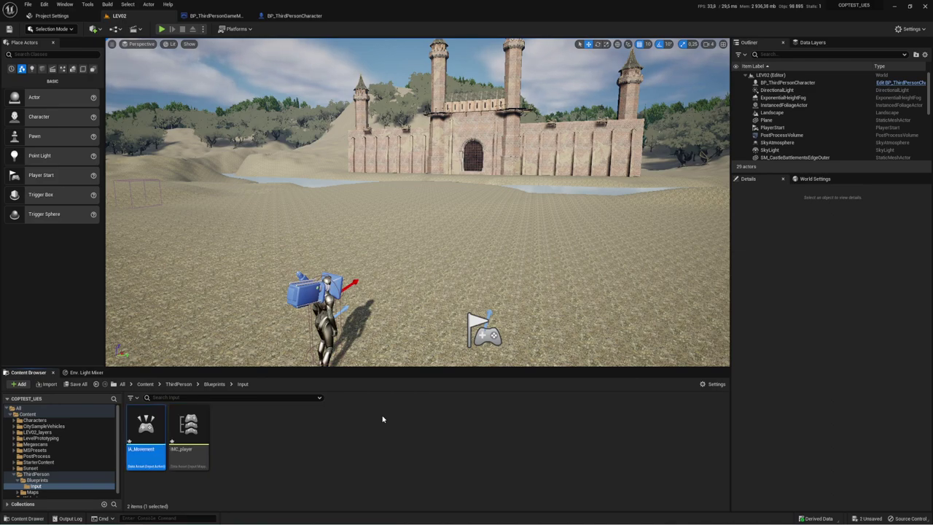
{"action": "left_click", "coordinate": [258, 471]}
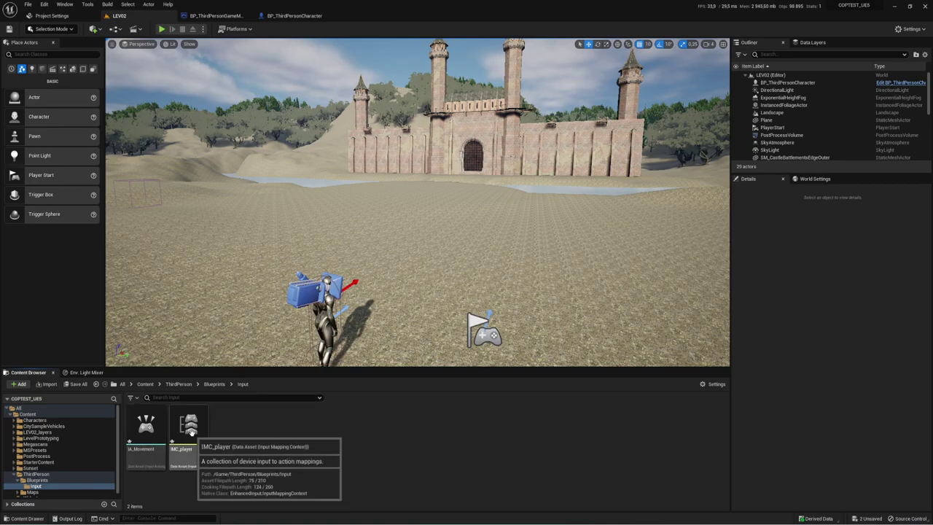
- Open IMC_player and add one new action mapping
{"action": "double_click", "coordinate": [190, 429]}
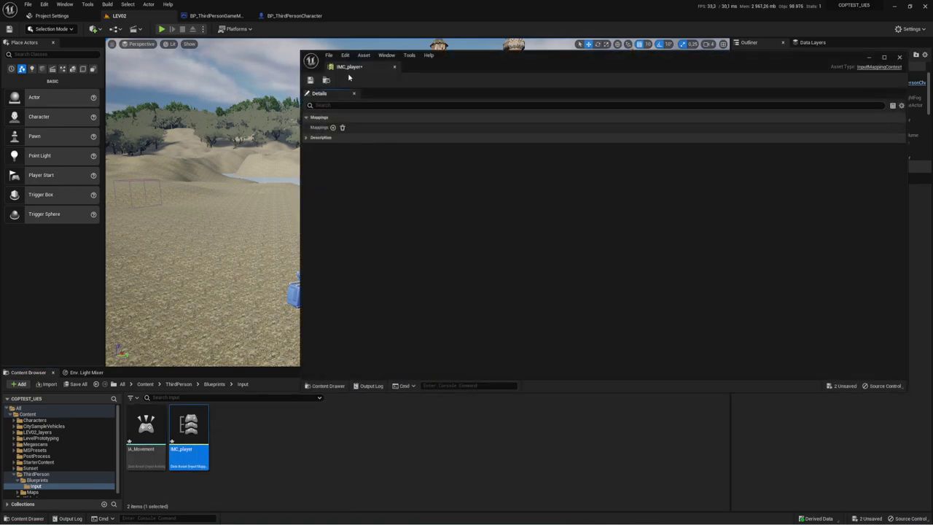
{"action": "left_click_drag", "start_coordinate": [350, 67], "coordinate": [370, 19]}
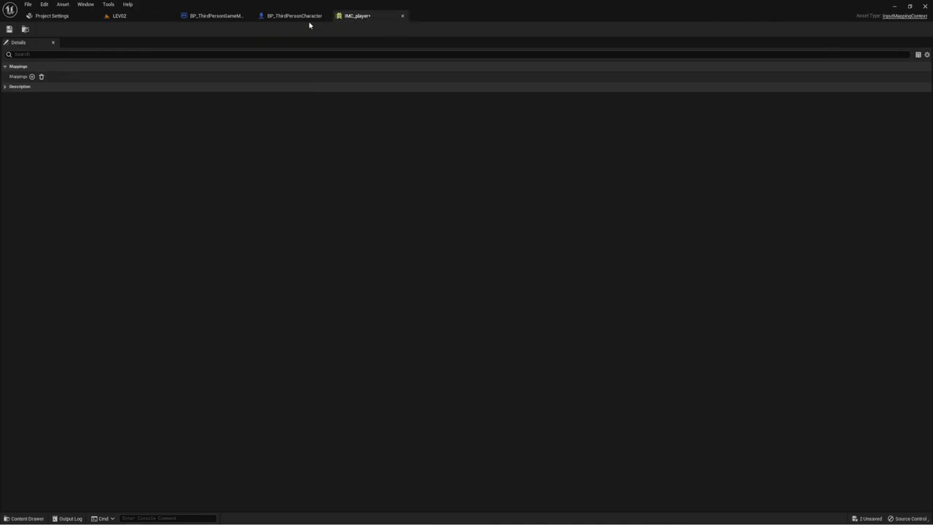
{"action": "left_click", "coordinate": [32, 76]}
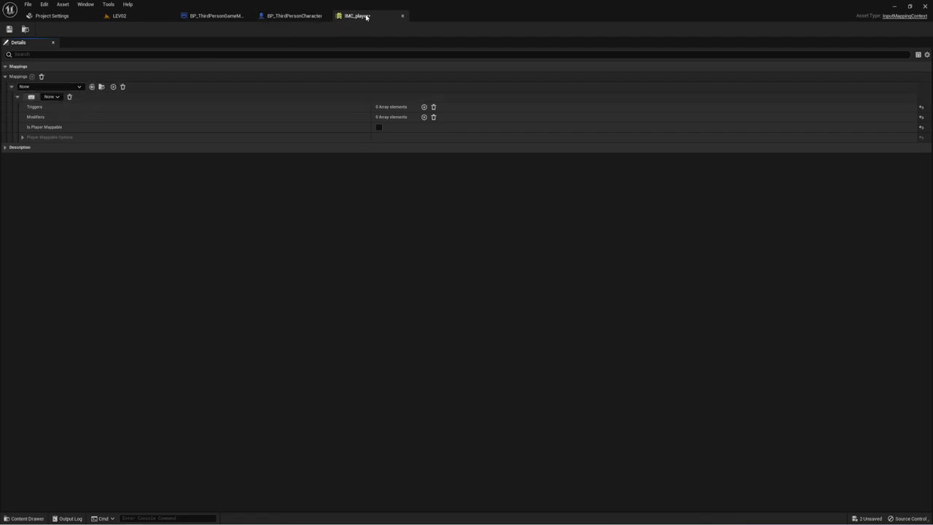
- Float the IMC_player editor as a larger window positioned over the LEV02 level
{"action": "left_click_drag", "start_coordinate": [367, 16], "coordinate": [450, 112]}
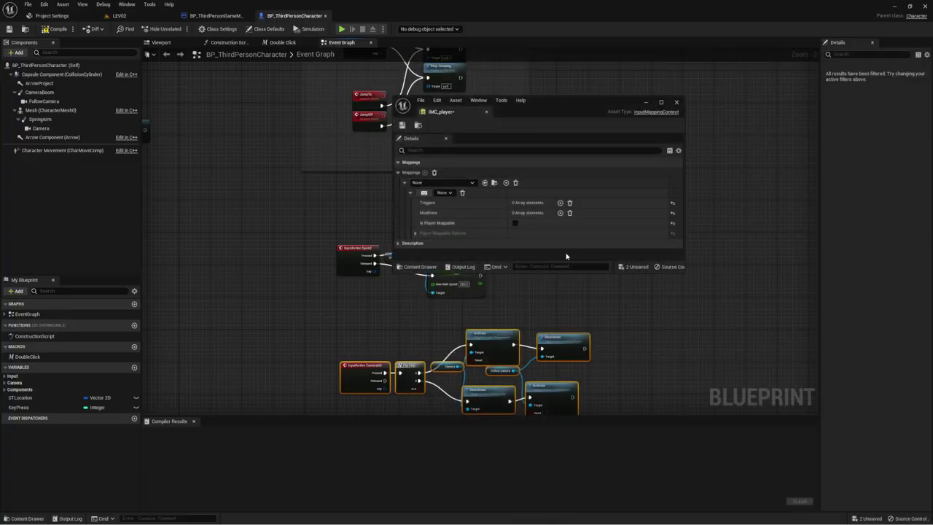
{"action": "left_click_drag", "start_coordinate": [684, 273], "coordinate": [862, 467]}
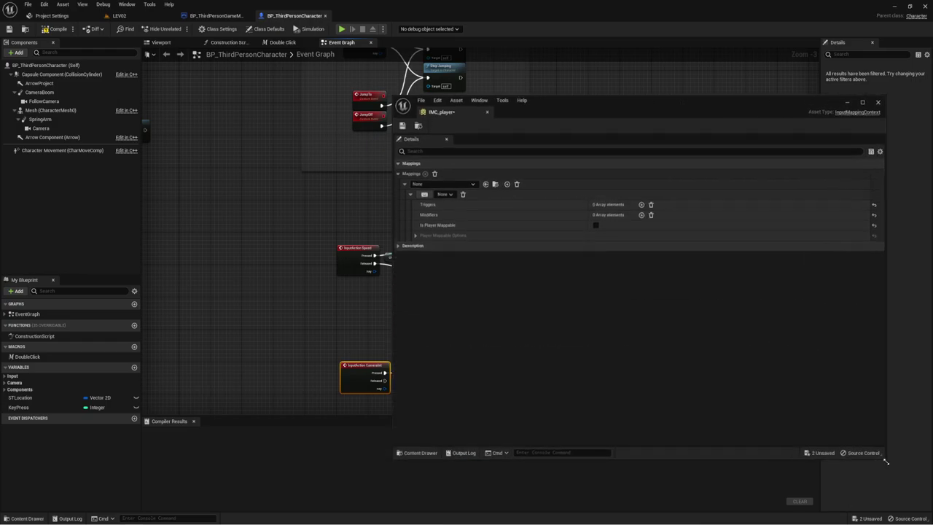
{"action": "left_click_drag", "start_coordinate": [544, 101], "coordinate": [458, 68]}
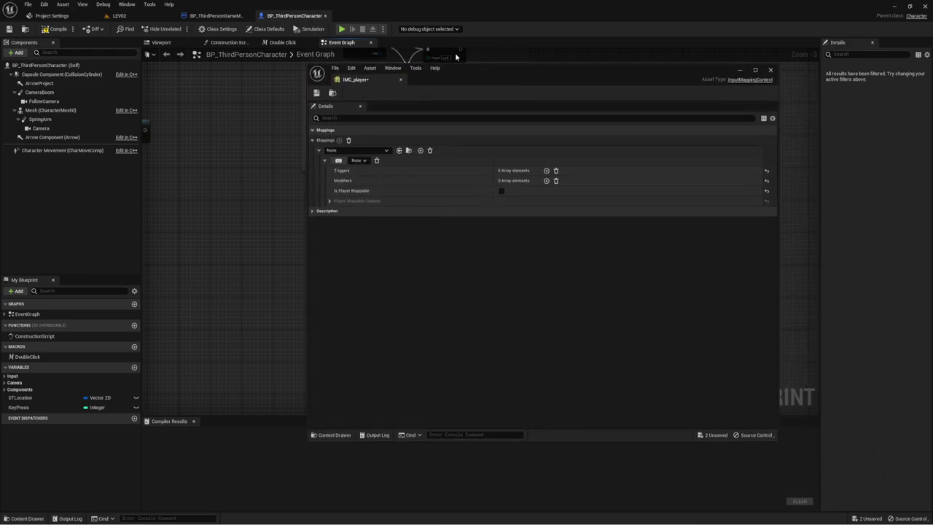
{"action": "left_click", "coordinate": [208, 16]}
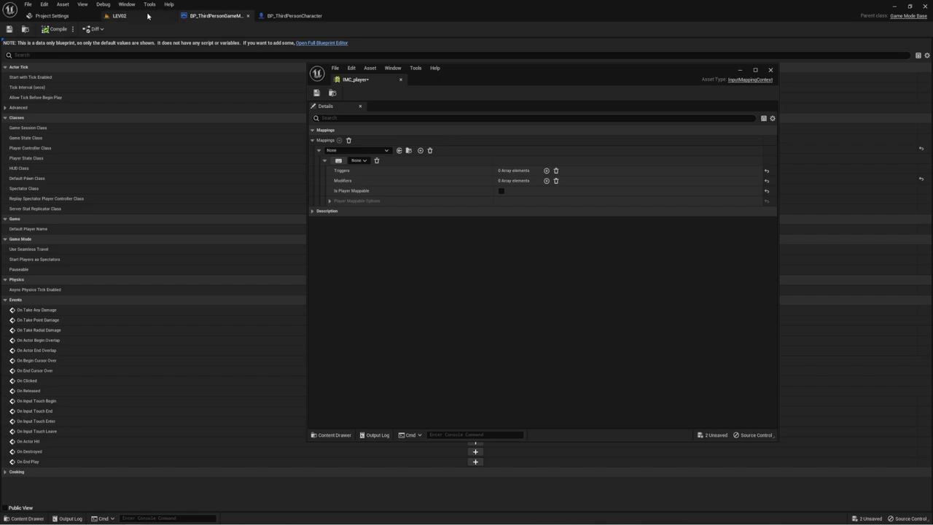
{"action": "left_click", "coordinate": [119, 16]}
{"action": "left_click_drag", "start_coordinate": [485, 79], "coordinate": [410, 67]}
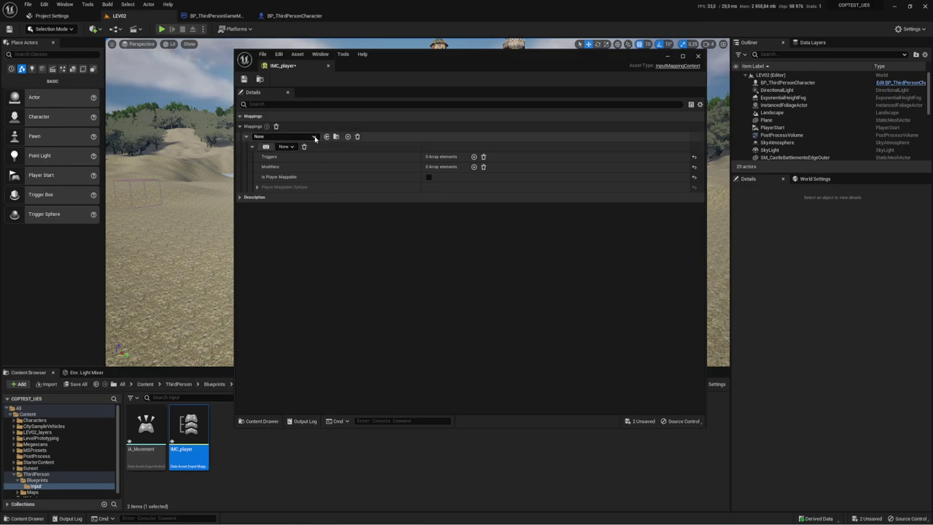
- Choose IA_Movement from the asset list for IMC_player's single mapping
{"action": "left_click", "coordinate": [315, 137]}
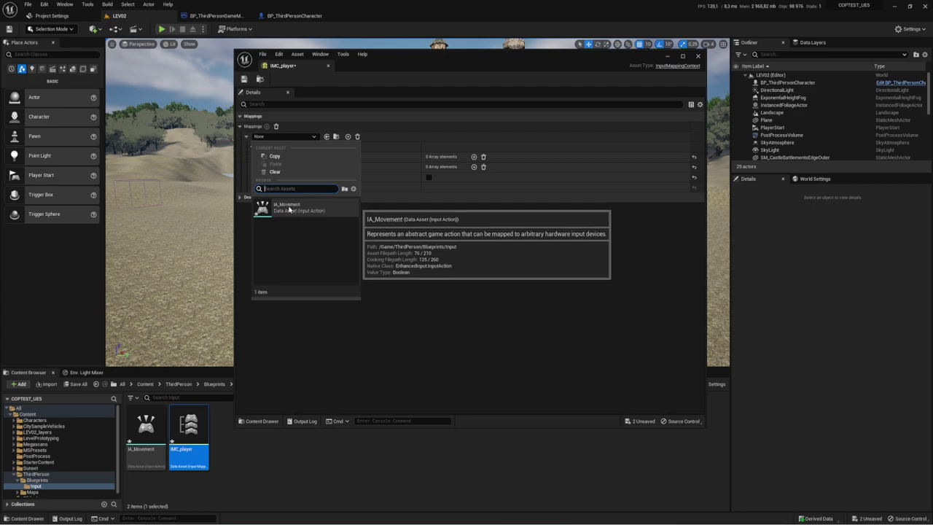
{"action": "left_click", "coordinate": [292, 209]}
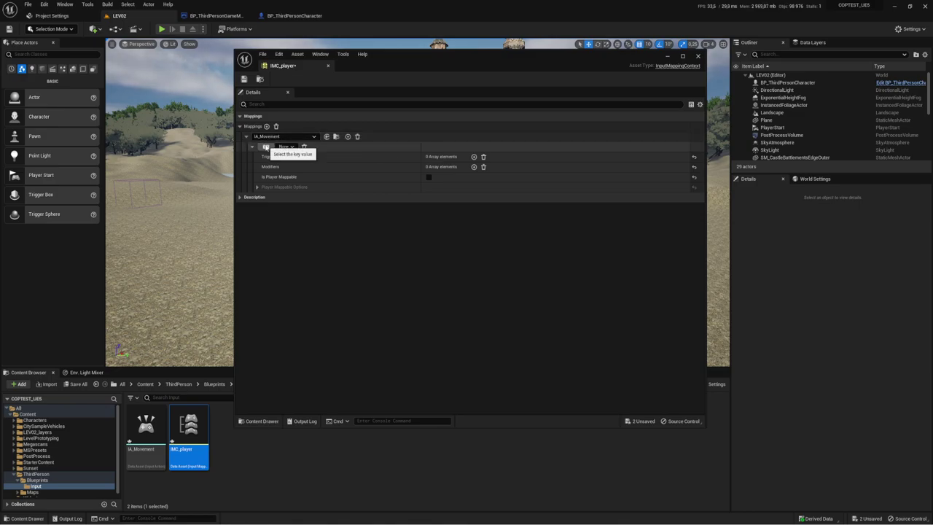
- Bind IA_Movement's first key to W and a second row to S
{"action": "left_click", "coordinate": [266, 147]}
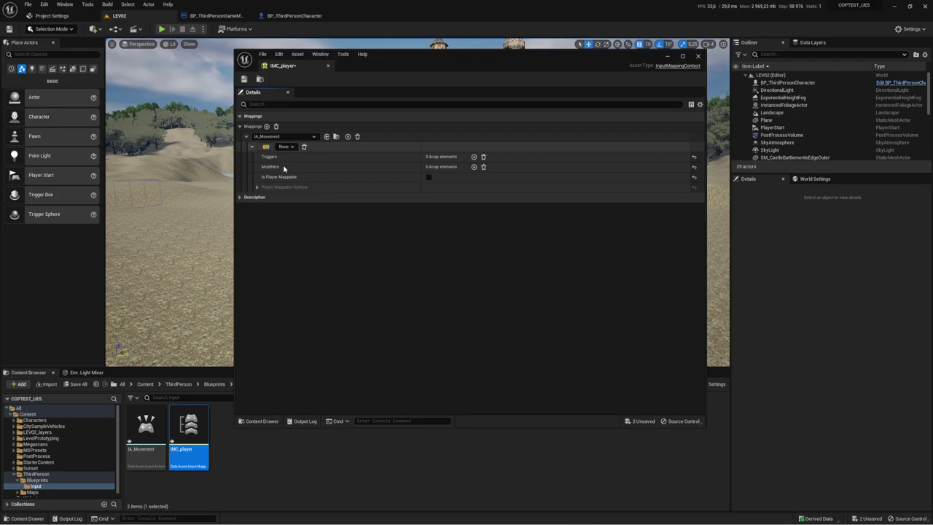
{"action": "key", "text": "w"}
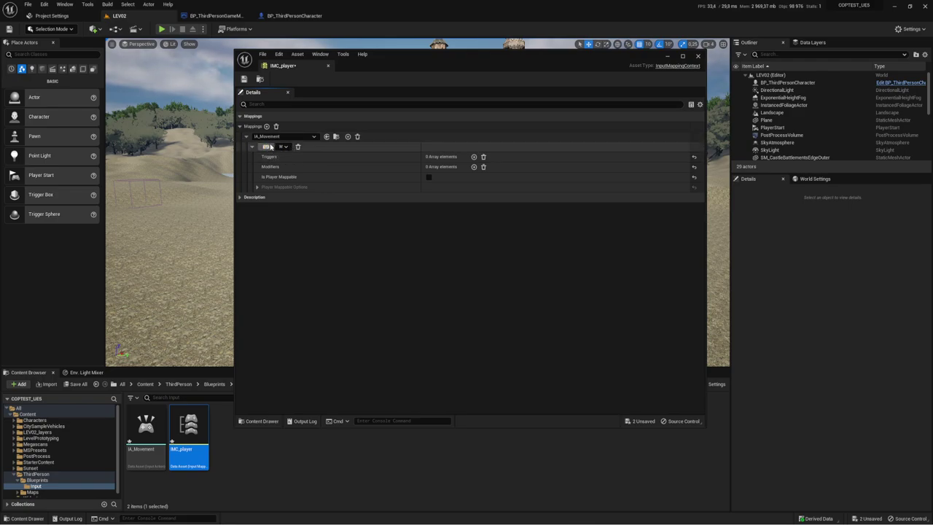
{"action": "left_click", "coordinate": [348, 136]}
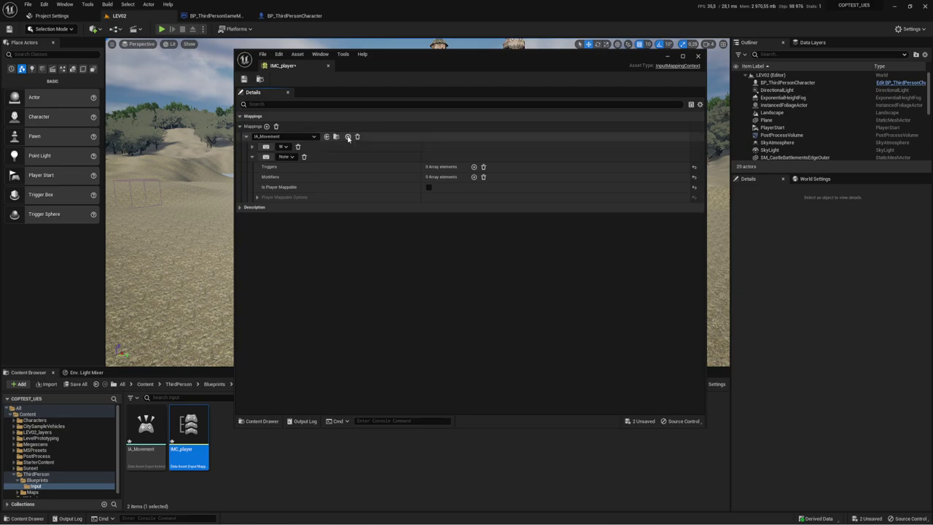
{"action": "left_click", "coordinate": [292, 157]}
{"action": "left_click", "coordinate": [266, 157]}
{"action": "key", "text": "s"}
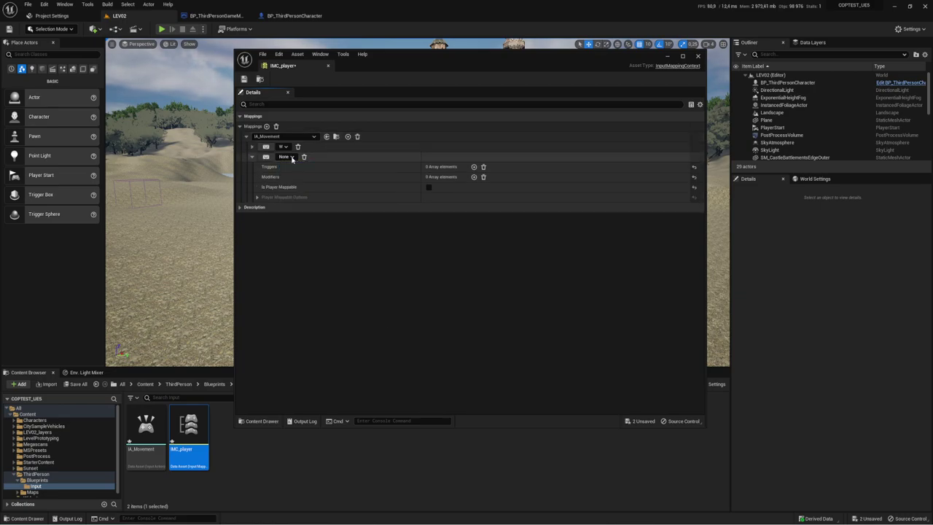
{"action": "left_click", "coordinate": [279, 149]}
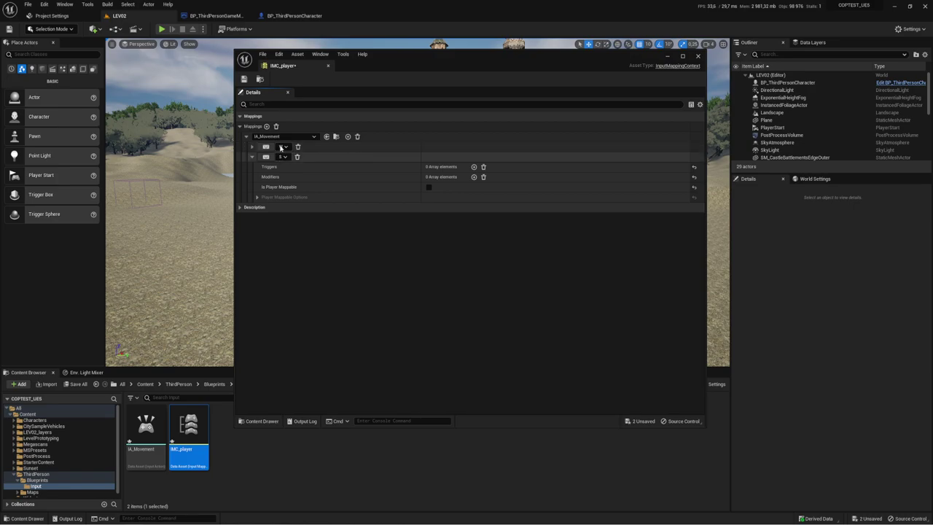
{"action": "key", "text": "w"}
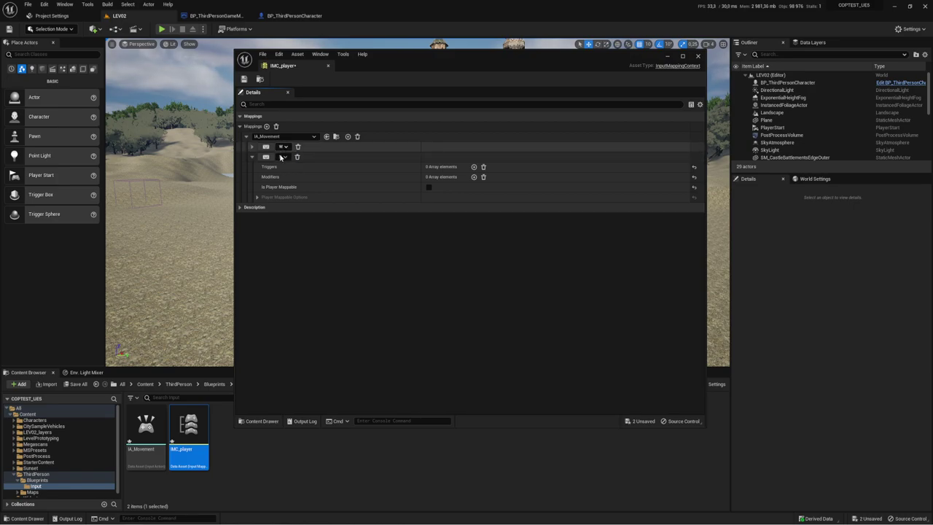
{"action": "type", "text": "S"}
- Add third and fourth IA_Movement key rows bound to A and D
{"action": "left_click", "coordinate": [348, 136]}
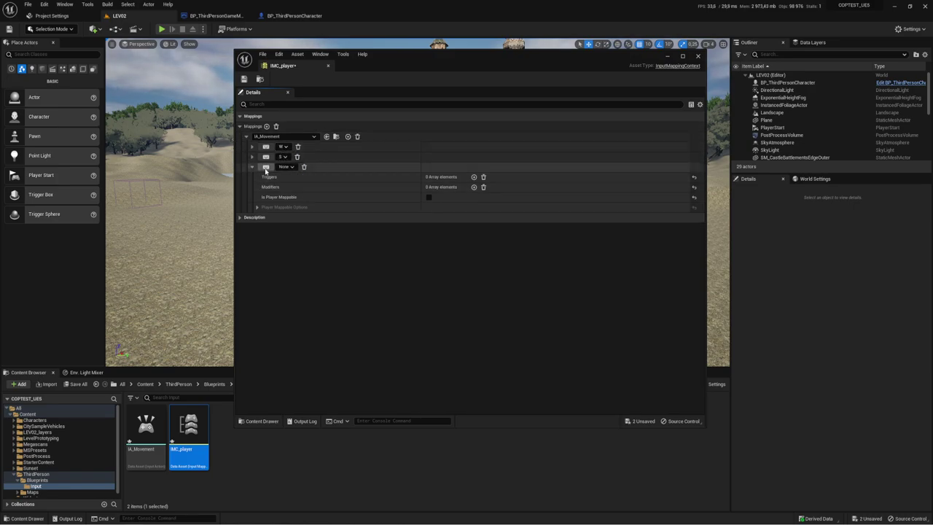
{"action": "left_click", "coordinate": [266, 167]}
{"action": "key", "text": "a"}
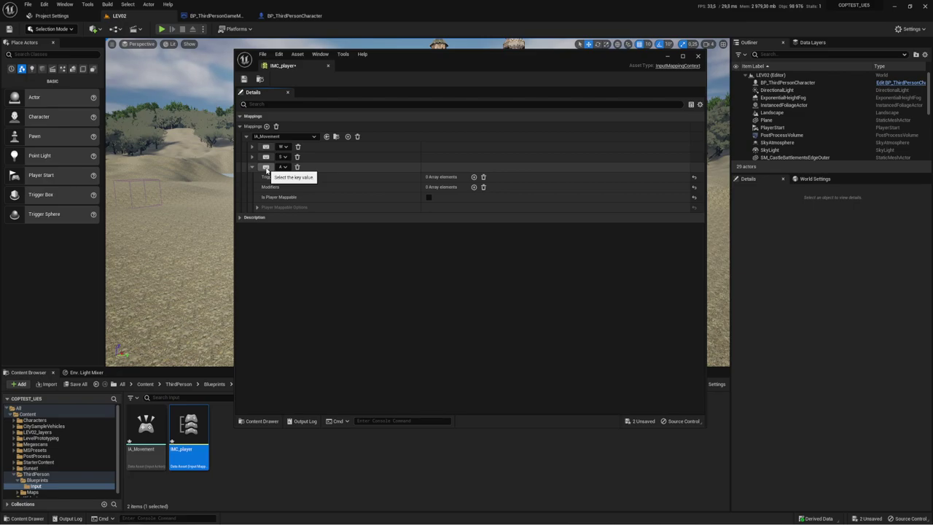
{"action": "left_click", "coordinate": [348, 137]}
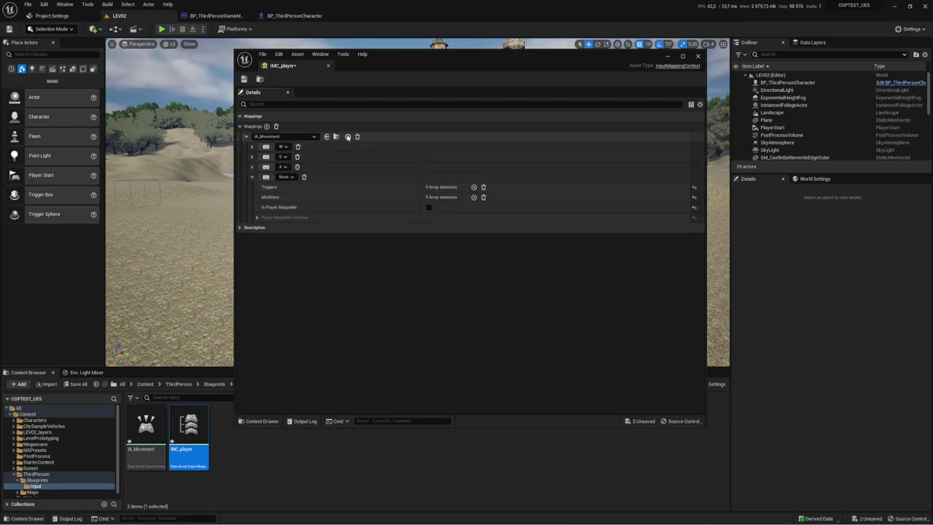
{"action": "left_click", "coordinate": [266, 177]}
{"action": "key", "text": "d"}
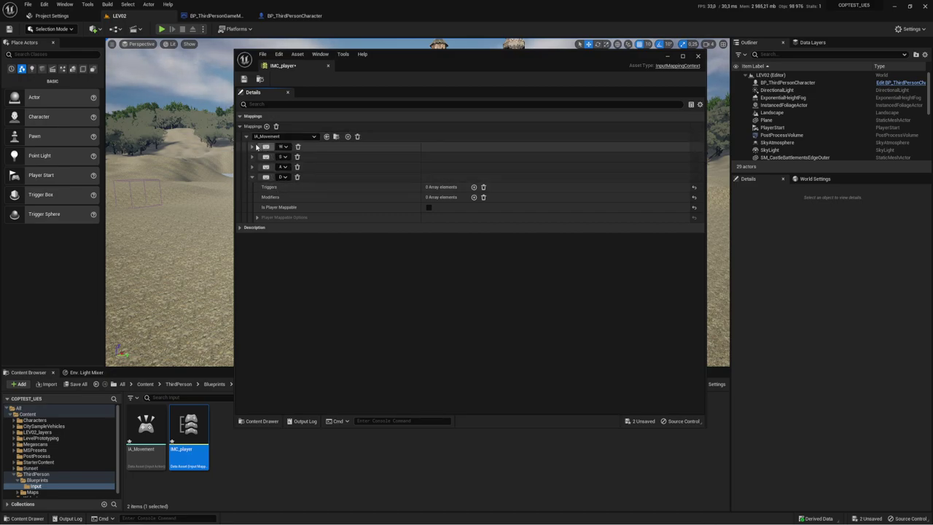
- Expand the W, S and A mapping settings and make the editor window taller
{"action": "left_click", "coordinate": [252, 146]}
{"action": "left_click", "coordinate": [252, 196]}
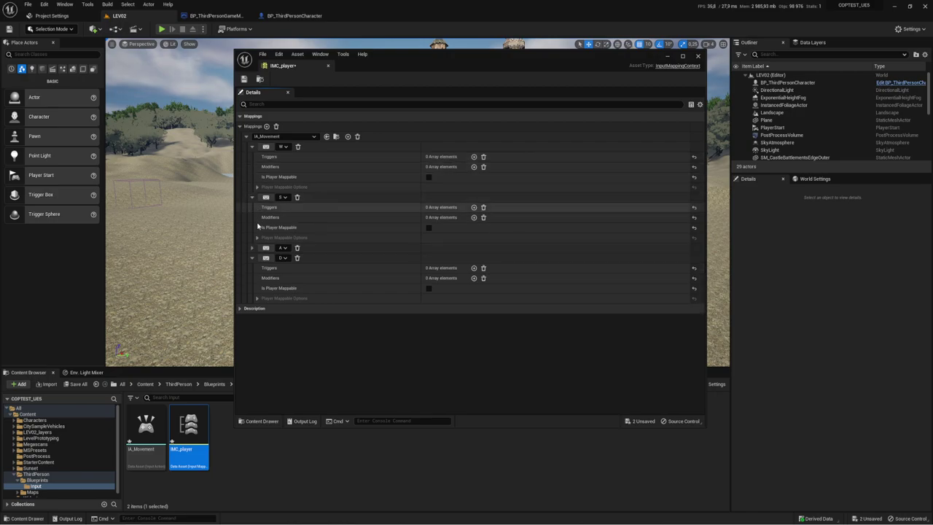
{"action": "left_click", "coordinate": [252, 247]}
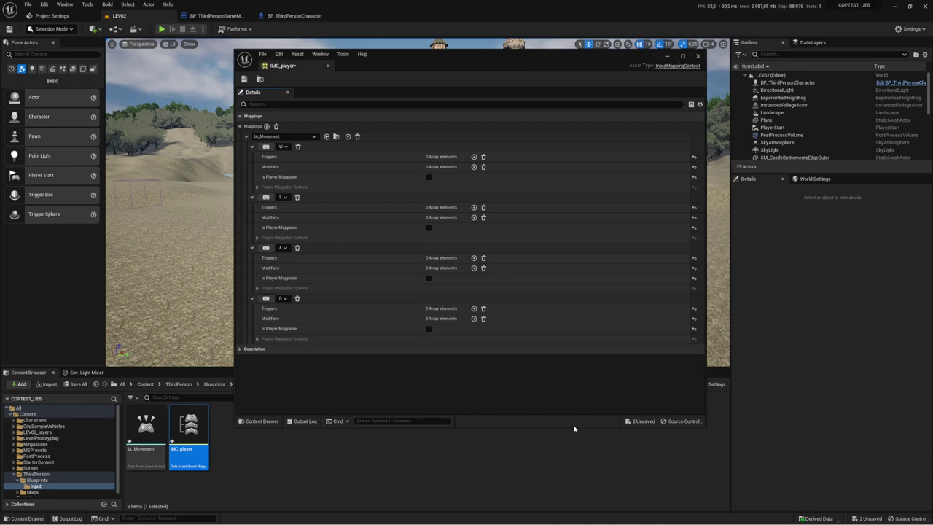
{"action": "left_click_drag", "start_coordinate": [574, 429], "coordinate": [574, 451]}
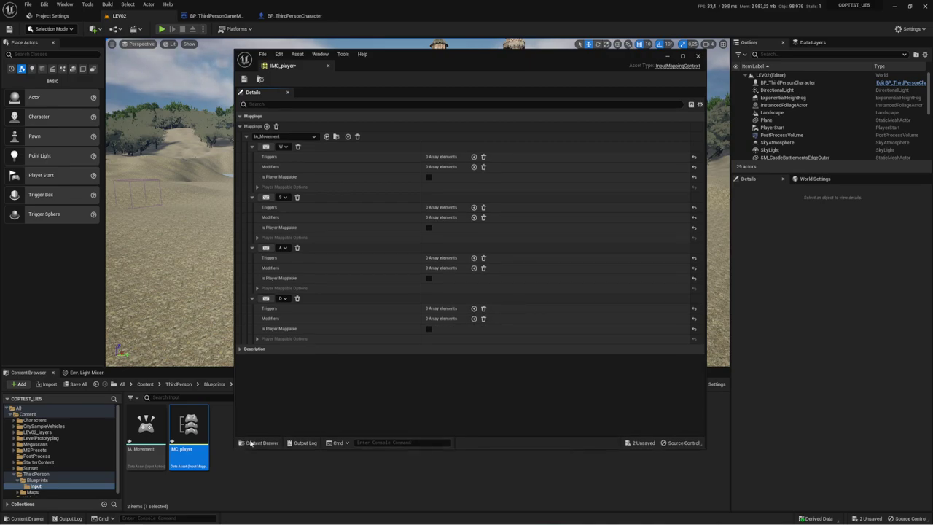
- Give IA_Movement the description 'IA_Movement' and value type Axis2D (Vector2D), then save it
{"action": "double_click", "coordinate": [146, 430]}
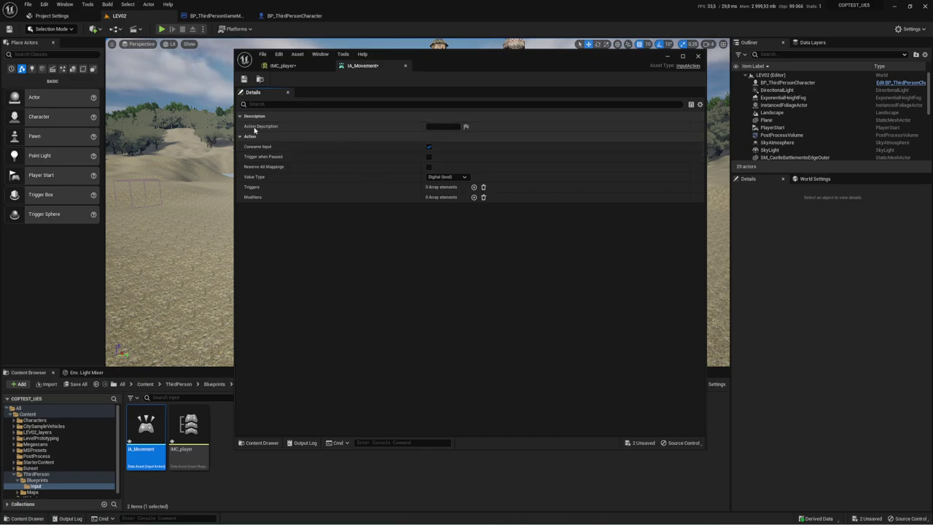
{"action": "left_click", "coordinate": [447, 128]}
{"action": "type", "text": "IA_Movement"}
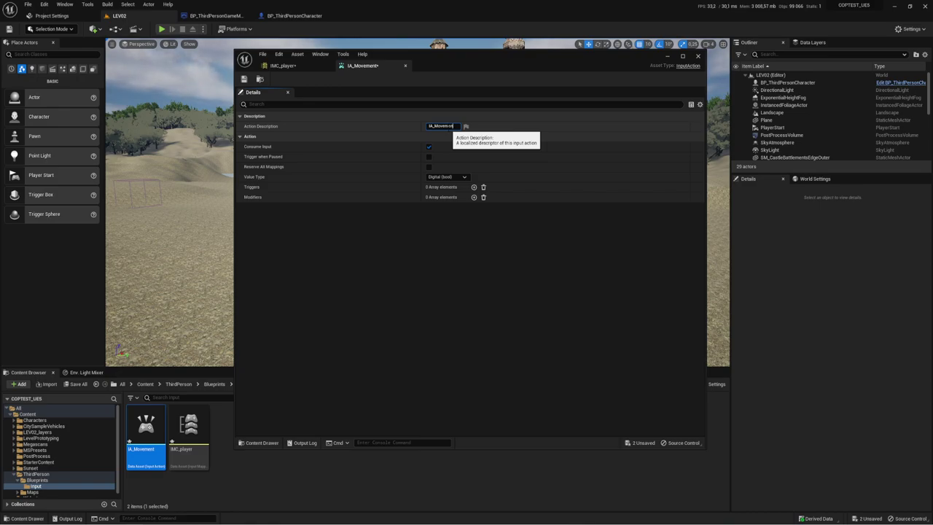
{"action": "key", "text": "Return"}
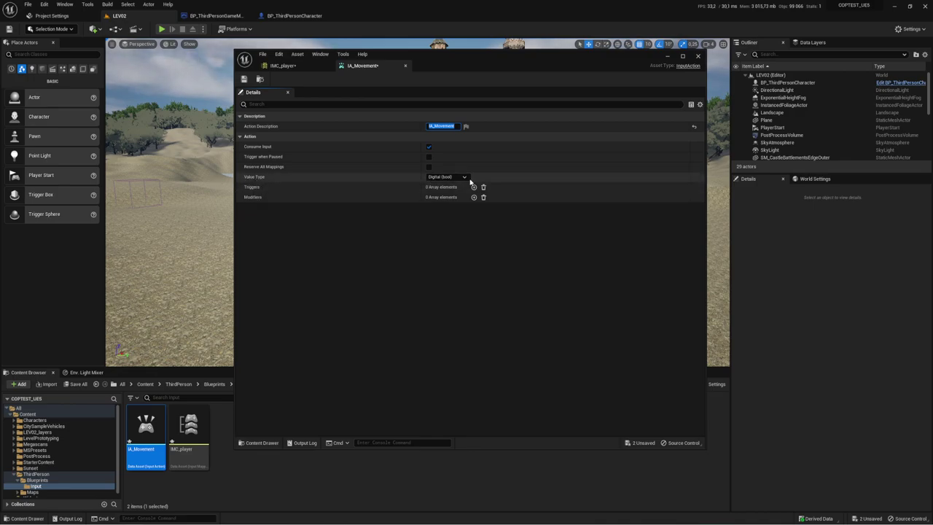
{"action": "left_click", "coordinate": [463, 178]}
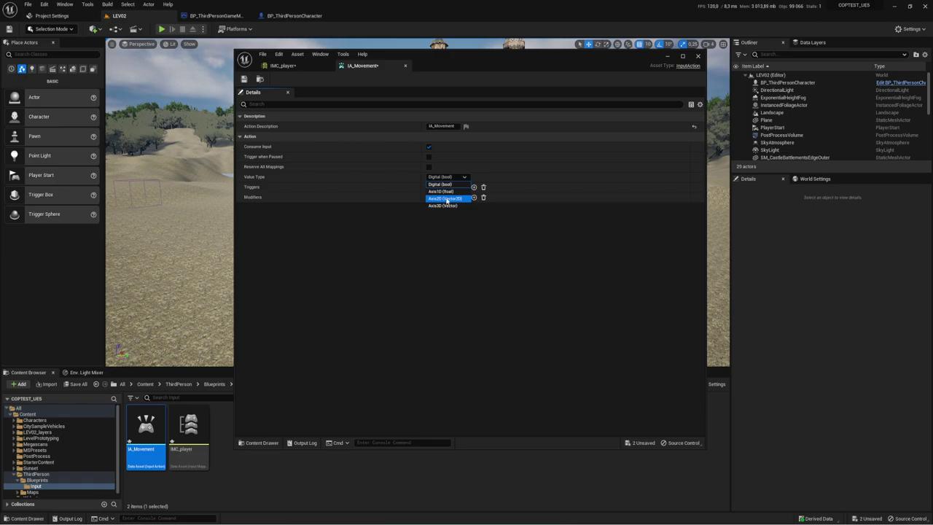
{"action": "left_click", "coordinate": [447, 199]}
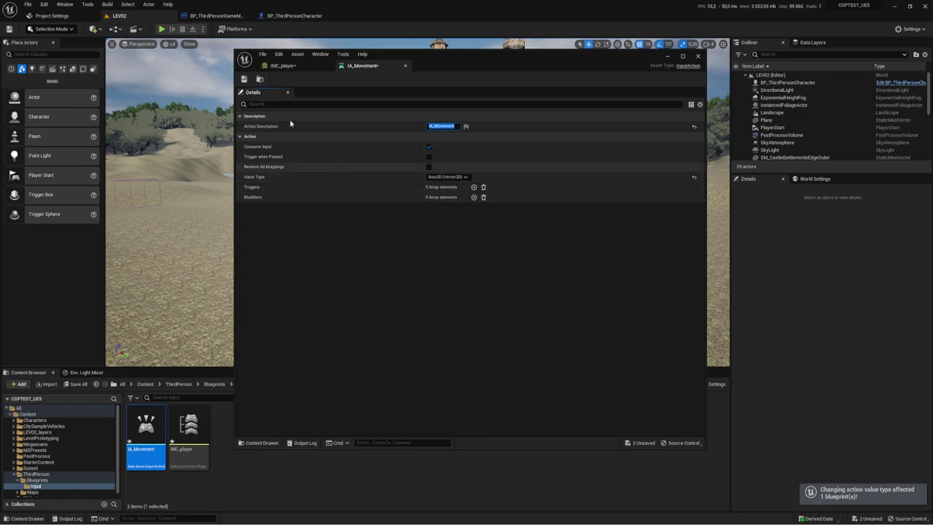
{"action": "left_click", "coordinate": [244, 79]}
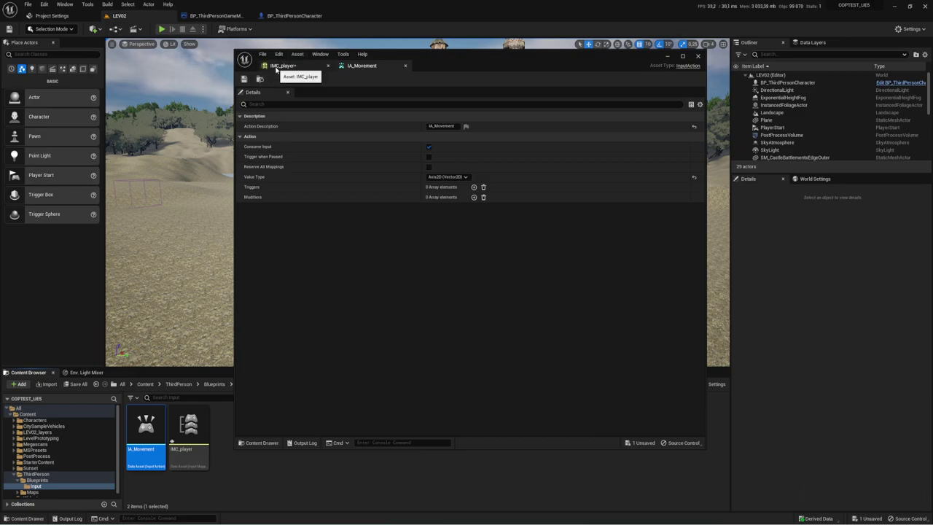
- Return to IMC_player to review its W, S, A and D key mappings
{"action": "left_click", "coordinate": [277, 67]}
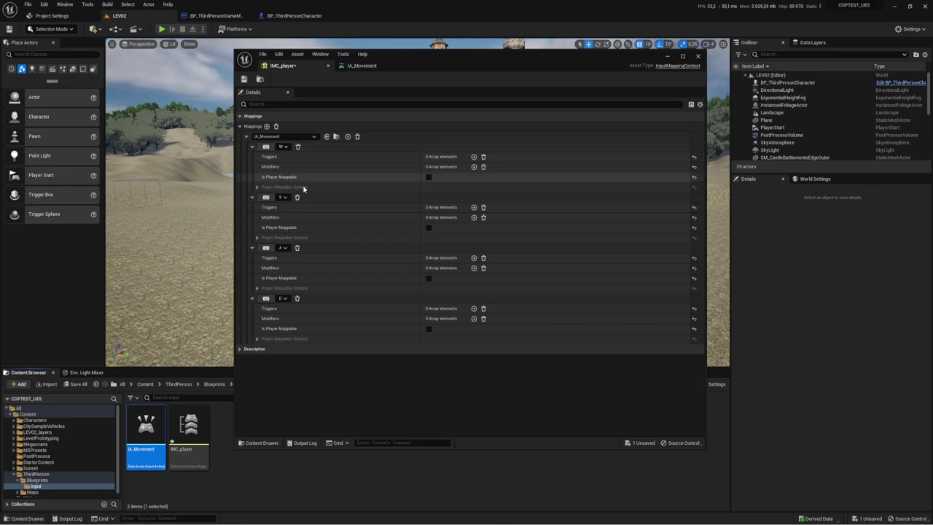
- Launch Paint from Windows search as a smaller window placed over the editor
{"action": "key", "text": "super"}
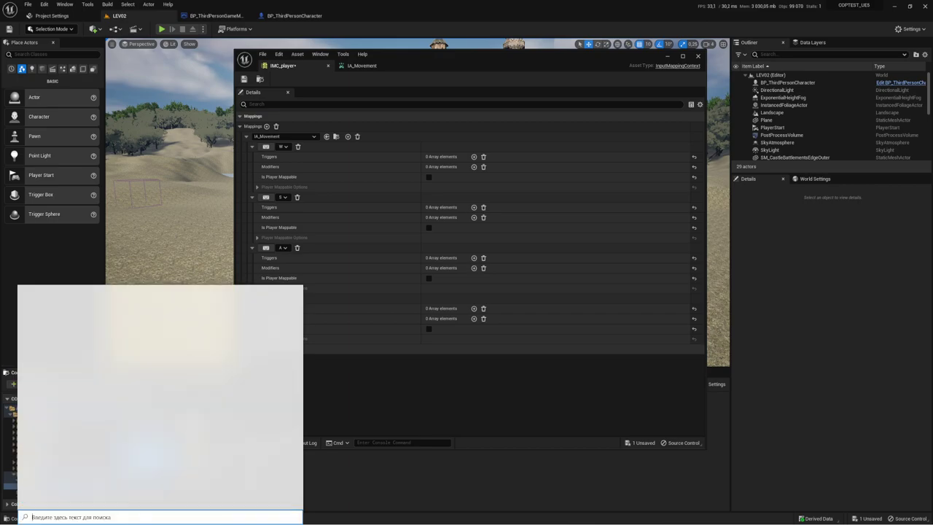
{"action": "type", "text": "paint"}
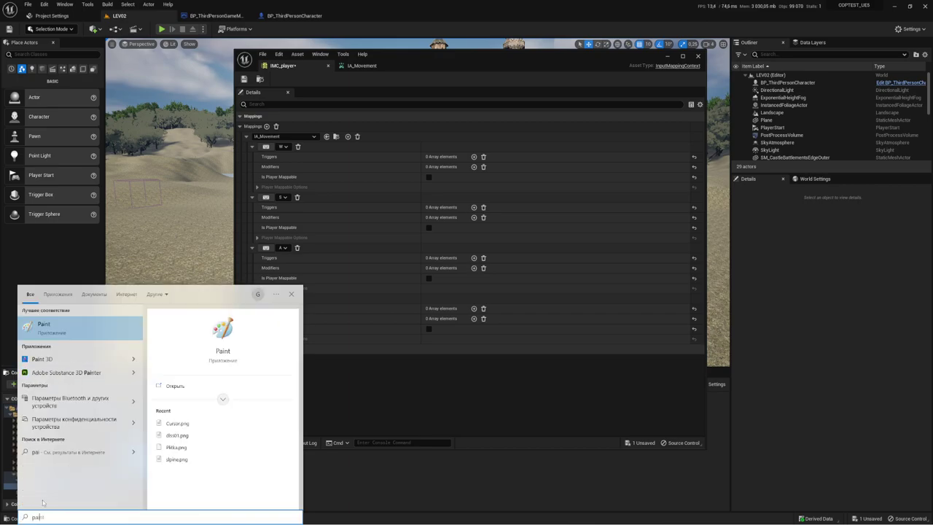
{"action": "left_click", "coordinate": [63, 327]}
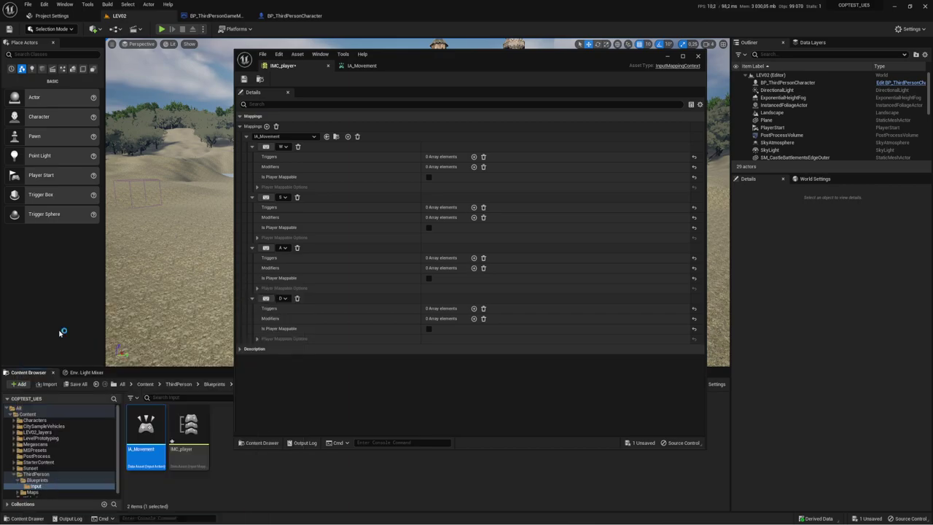
{"action": "key", "text": "super+Down"}
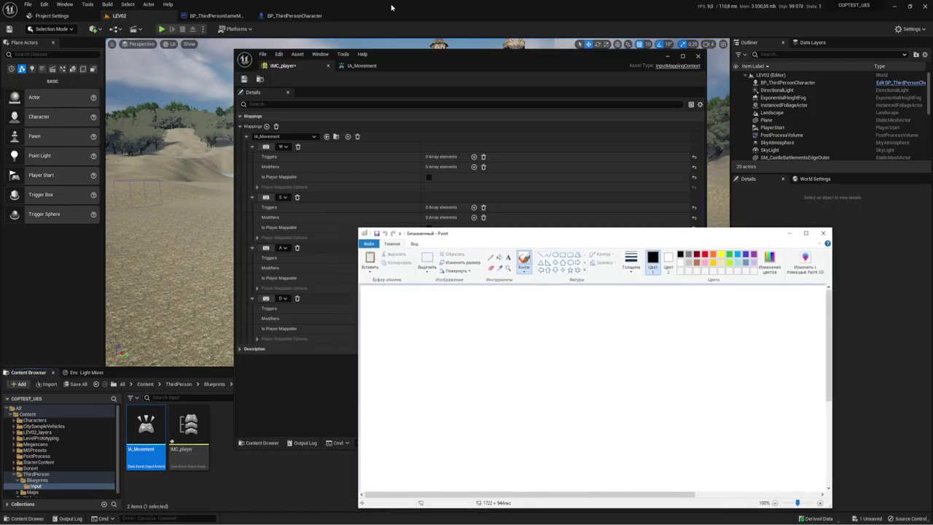
{"action": "left_click_drag", "start_coordinate": [562, 239], "coordinate": [584, 149]}
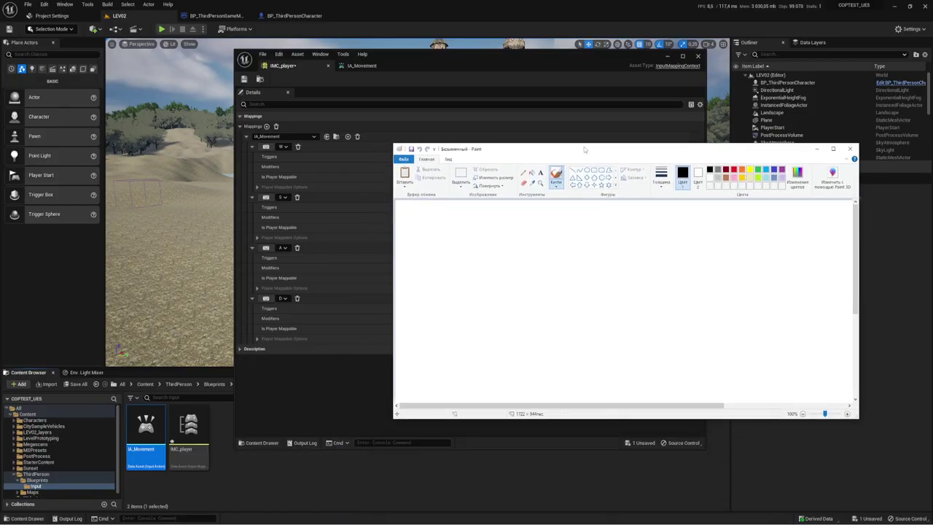
- Set Paint to the brush tool in red with the thickest line width
{"action": "left_click", "coordinate": [523, 172]}
{"action": "left_click", "coordinate": [557, 175]}
{"action": "left_click_drag", "start_coordinate": [554, 214], "coordinate": [563, 337]}
{"action": "key", "text": "ctrl+z"}
{"action": "left_click", "coordinate": [734, 169]}
{"action": "left_click_drag", "start_coordinate": [563, 224], "coordinate": [573, 331]}
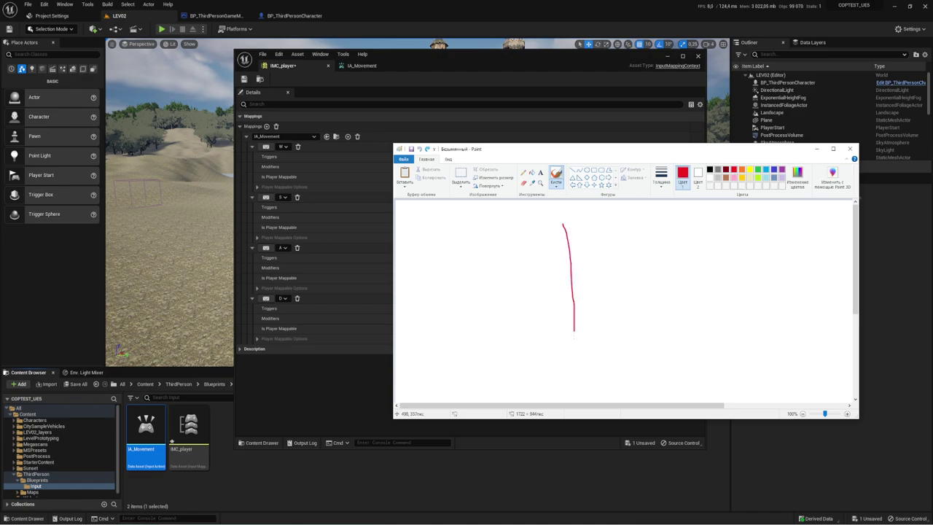
{"action": "key", "text": "ctrl+z"}
{"action": "left_click", "coordinate": [662, 179]}
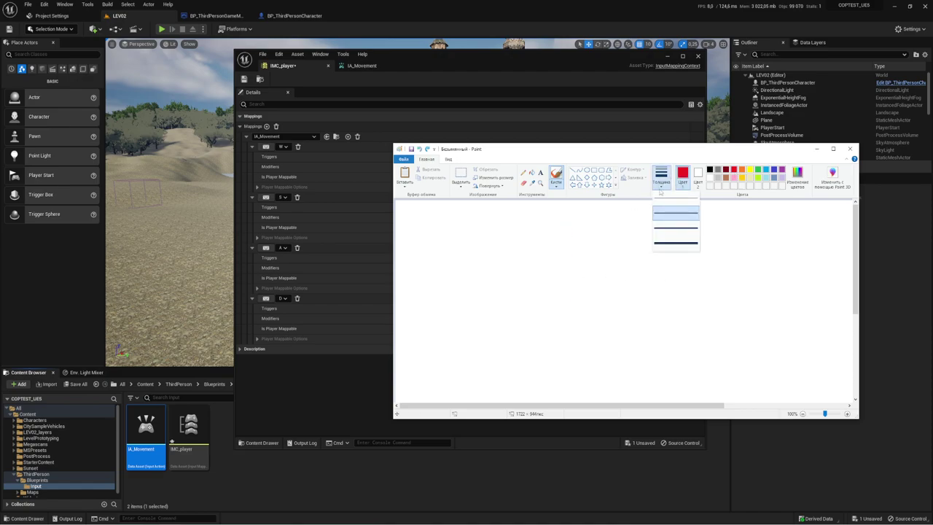
{"action": "left_click", "coordinate": [658, 241]}
- Draw the axes with x pointing up, y pointing left, and plus and minus signs
{"action": "mouse_move", "coordinate": [535, 220]}
{"action": "left_mouse_down"}
{"action": "mouse_move", "coordinate": [537, 339]}
{"action": "mouse_move", "coordinate": [446, 337]}
{"action": "left_mouse_up"}
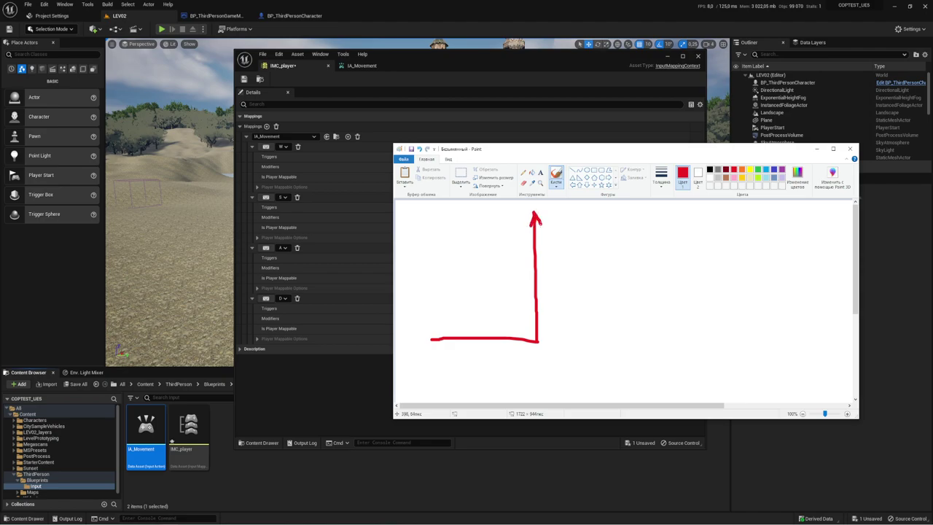
{"action": "left_click_drag", "start_coordinate": [431, 338], "coordinate": [447, 331]}
{"action": "mouse_move", "coordinate": [559, 207]}
{"action": "left_mouse_down"}
{"action": "mouse_move", "coordinate": [545, 224]}
{"action": "mouse_move", "coordinate": [557, 220]}
{"action": "left_mouse_up"}
{"action": "mouse_move", "coordinate": [435, 357]}
{"action": "left_mouse_down"}
{"action": "mouse_move", "coordinate": [445, 367]}
{"action": "mouse_move", "coordinate": [436, 378]}
{"action": "left_mouse_up"}
{"action": "mouse_move", "coordinate": [581, 226]}
{"action": "left_mouse_down"}
{"action": "mouse_move", "coordinate": [620, 226]}
{"action": "mouse_move", "coordinate": [603, 245]}
{"action": "left_mouse_up"}
{"action": "mouse_move", "coordinate": [405, 299]}
{"action": "left_mouse_down"}
{"action": "mouse_move", "coordinate": [446, 299]}
{"action": "mouse_move", "coordinate": [424, 318]}
{"action": "left_mouse_up"}
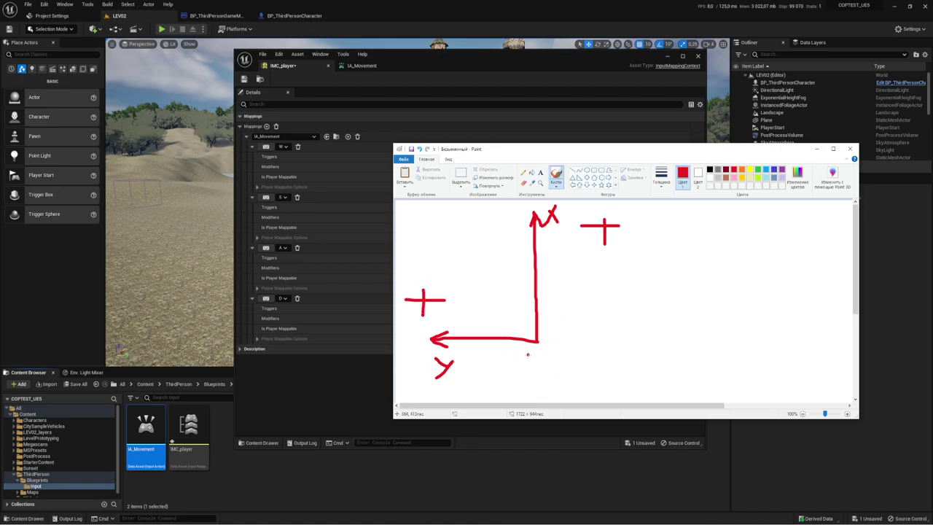
{"action": "mouse_move", "coordinate": [538, 338]}
{"action": "left_mouse_down"}
{"action": "mouse_move", "coordinate": [538, 384]}
{"action": "mouse_move", "coordinate": [613, 370]}
{"action": "left_mouse_up"}
{"action": "mouse_move", "coordinate": [536, 340]}
{"action": "left_mouse_down"}
{"action": "mouse_move", "coordinate": [599, 341]}
{"action": "mouse_move", "coordinate": [617, 328]}
{"action": "left_mouse_up"}
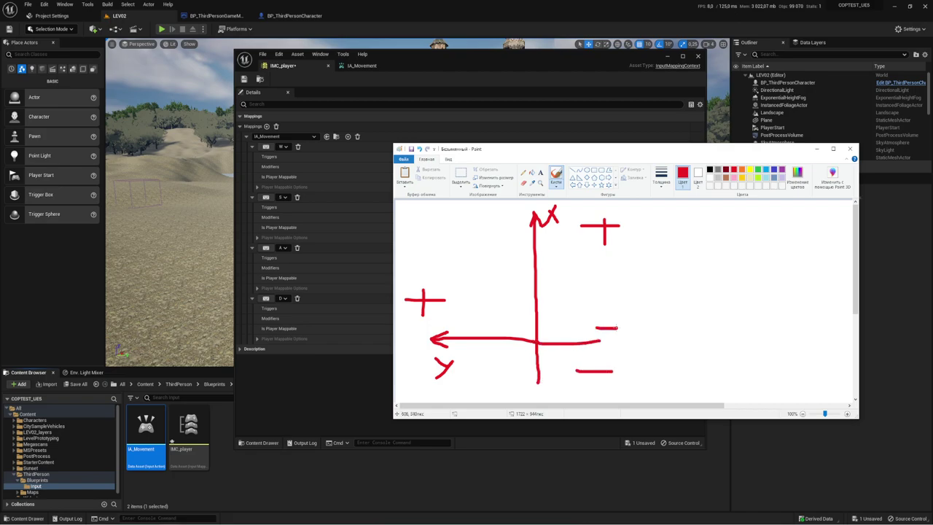
{"action": "key", "text": "ctrl+z"}
- Set W's Index [0] modifier to Swizzle Input Axis Values after checking IA_Movement's value type
{"action": "left_click", "coordinate": [817, 149]}
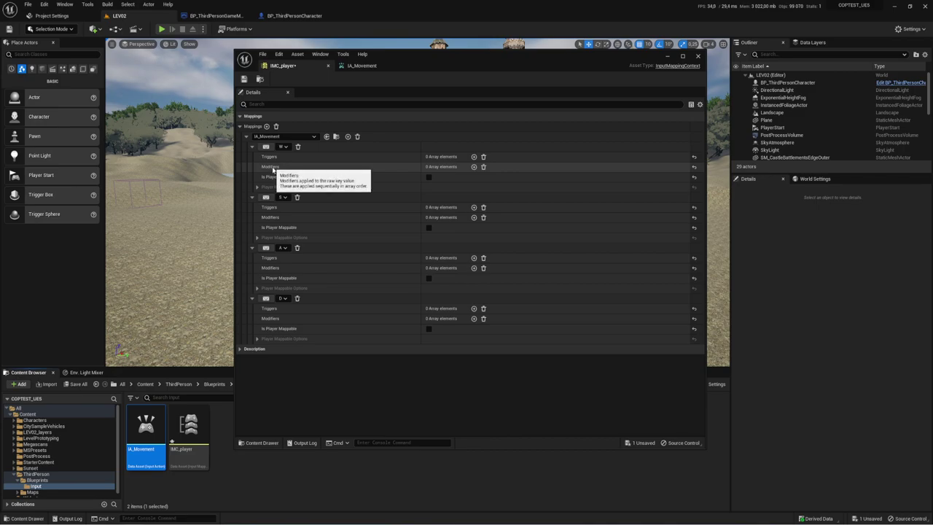
{"action": "left_click", "coordinate": [474, 167]}
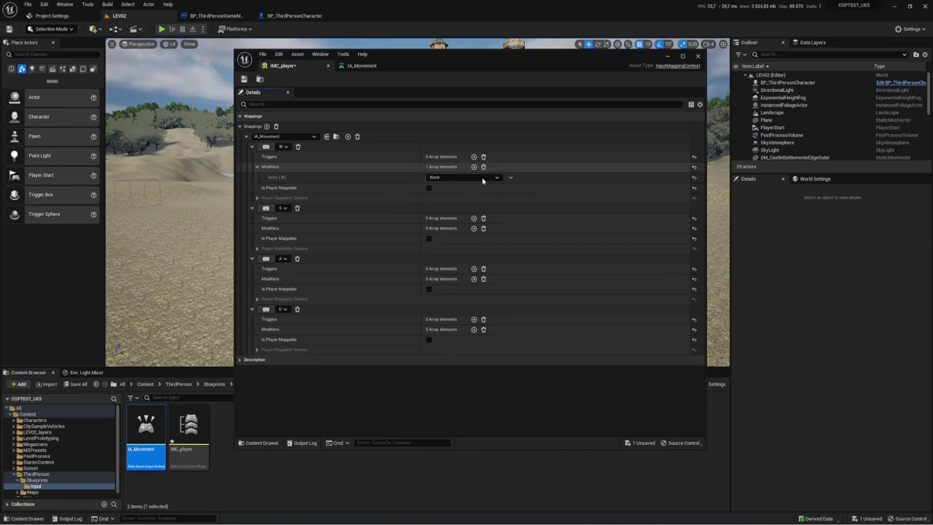
{"action": "left_click", "coordinate": [483, 178]}
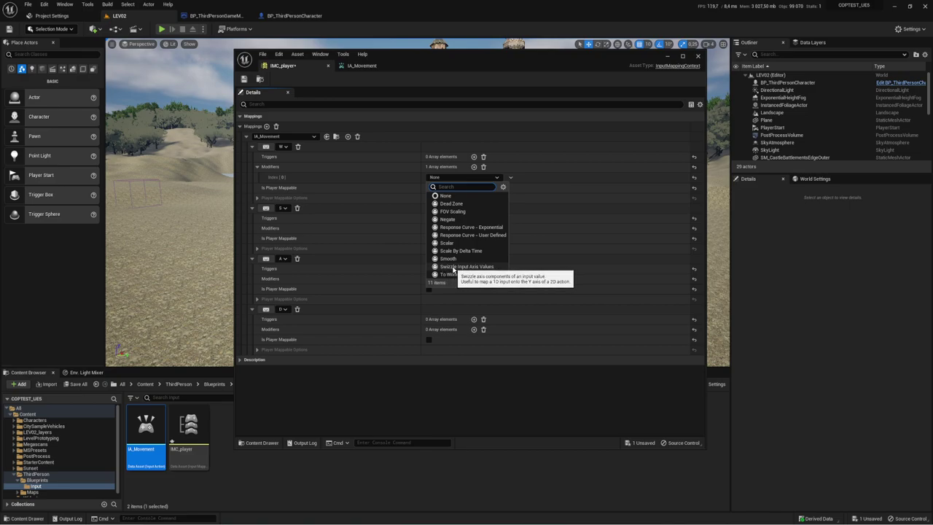
{"action": "left_click", "coordinate": [353, 66]}
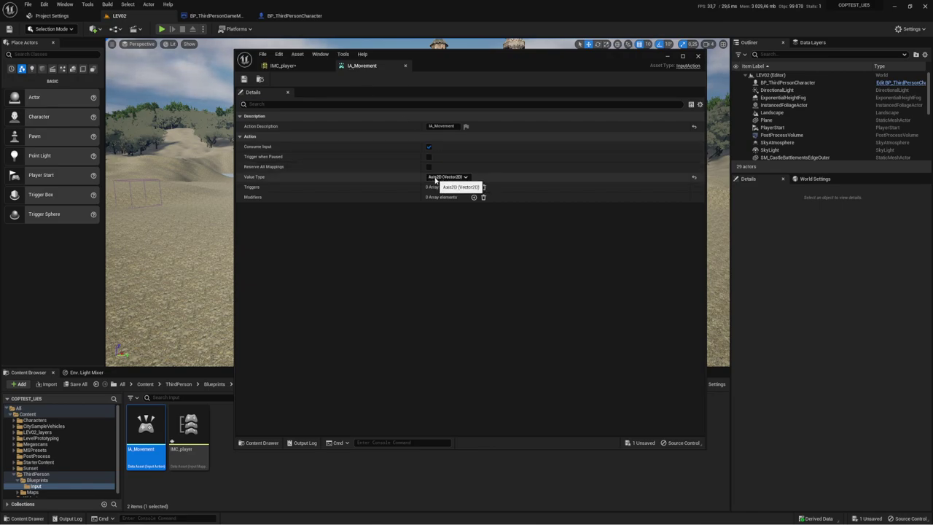
{"action": "left_click", "coordinate": [284, 66]}
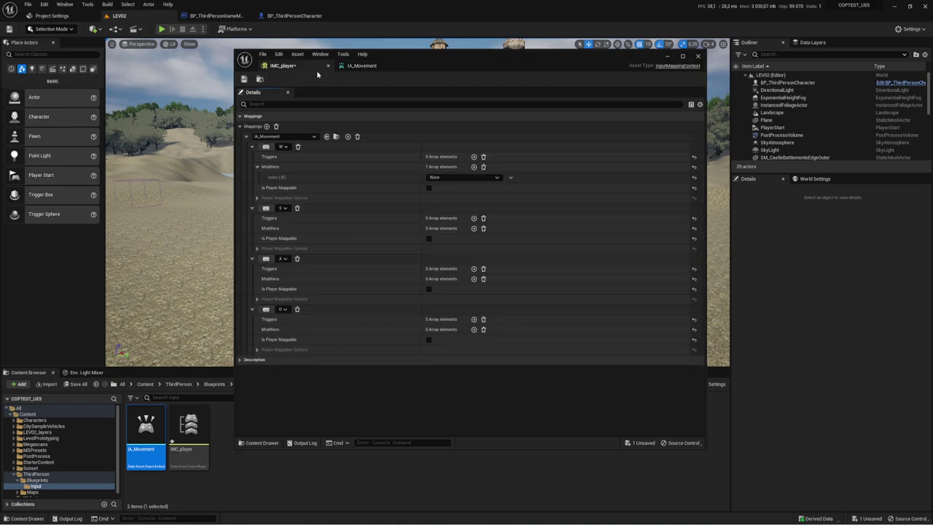
{"action": "left_click", "coordinate": [481, 178]}
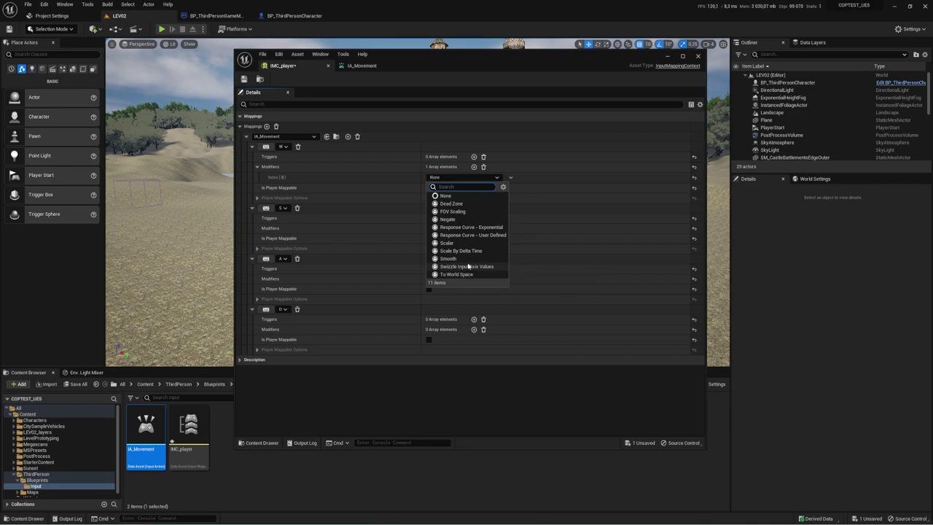
{"action": "left_click", "coordinate": [472, 267]}
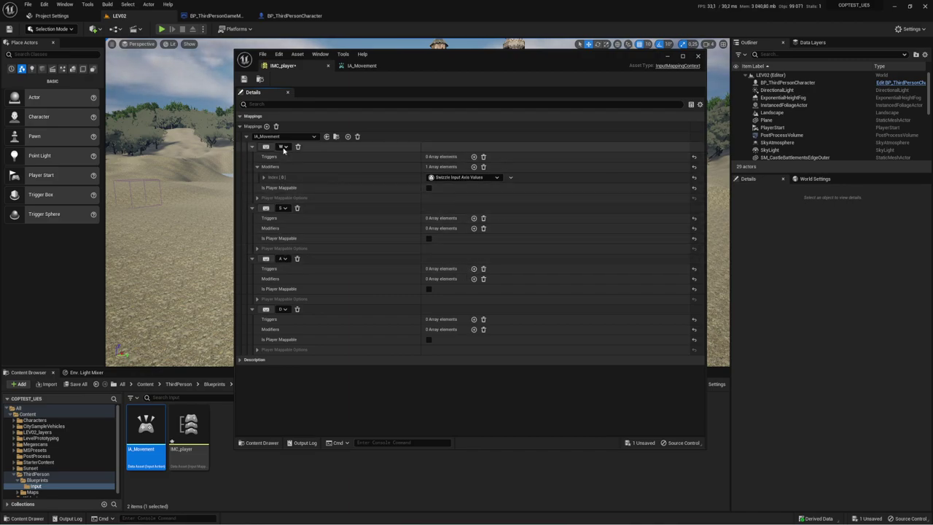
- Set the Index [0] modifier on A, S and D to Swizzle Input Axis Values
{"action": "left_click", "coordinate": [474, 278]}
{"action": "left_click", "coordinate": [474, 292]}
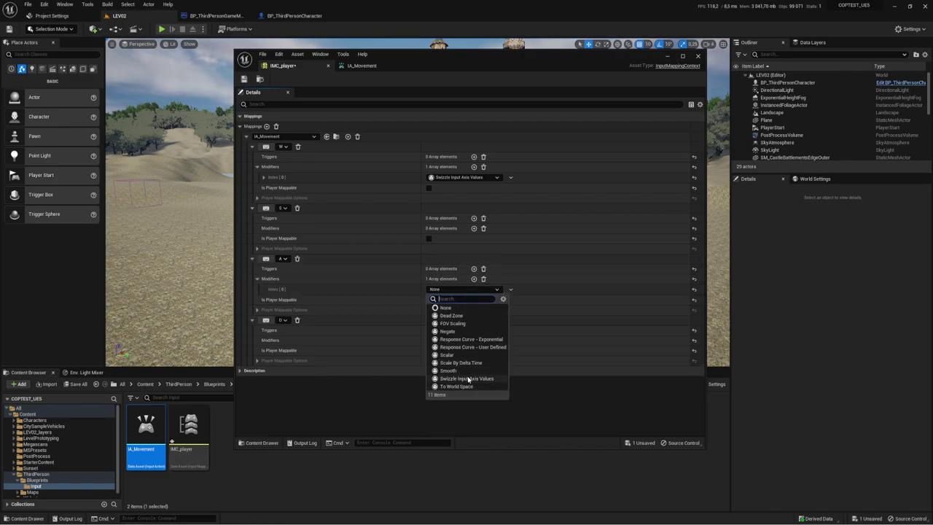
{"action": "left_click", "coordinate": [469, 379]}
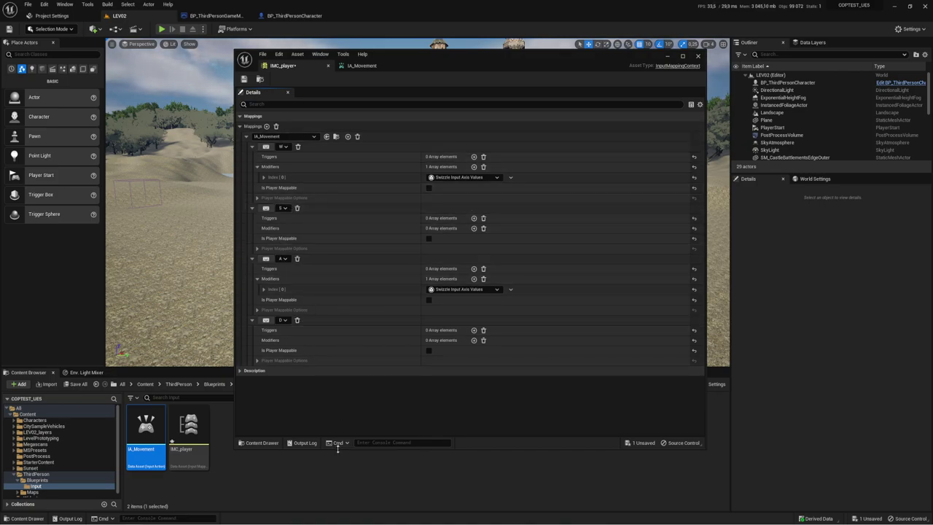
{"action": "left_click_drag", "start_coordinate": [338, 450], "coordinate": [339, 461]}
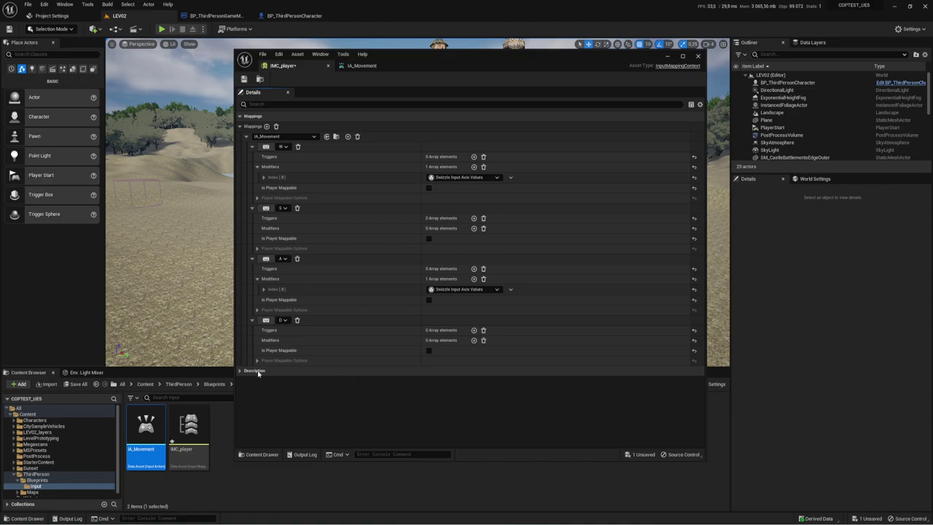
{"action": "left_click", "coordinate": [474, 228]}
{"action": "left_click", "coordinate": [497, 239]}
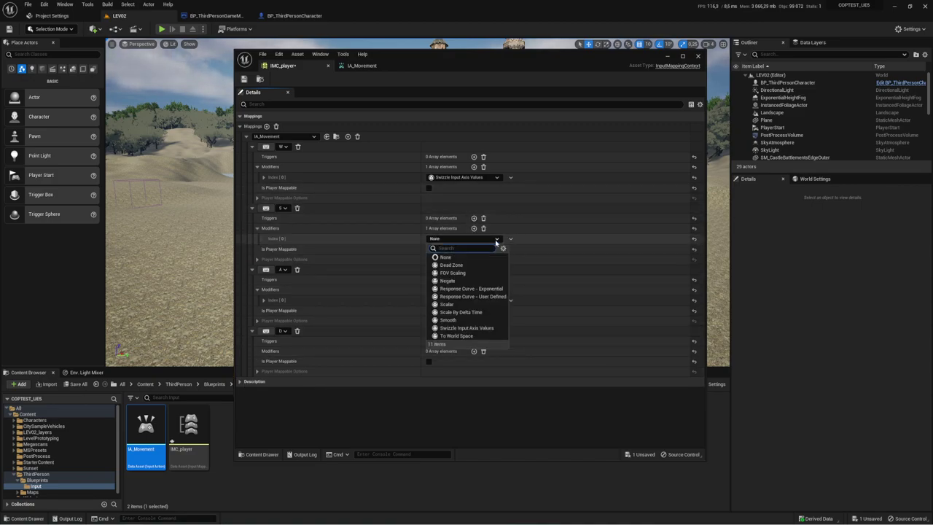
{"action": "left_click", "coordinate": [465, 328]}
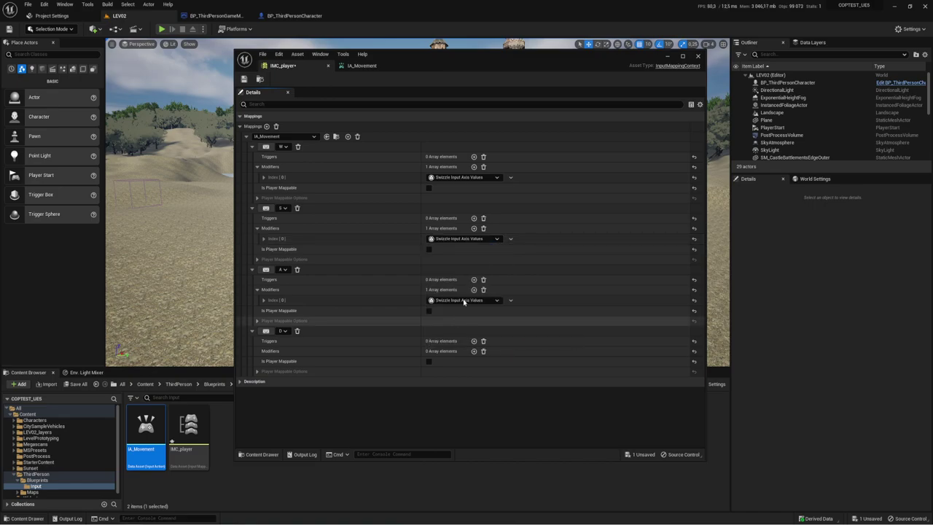
{"action": "left_click", "coordinate": [474, 351]}
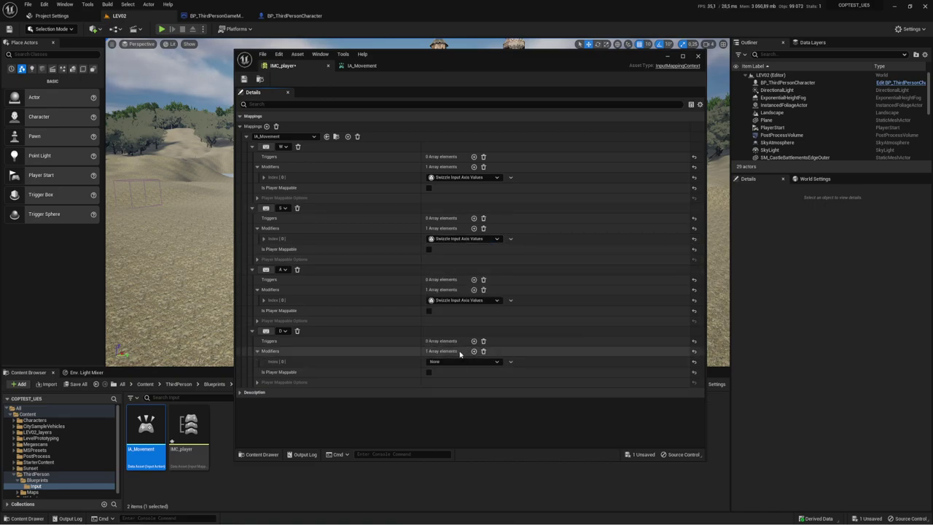
{"action": "left_click", "coordinate": [461, 362]}
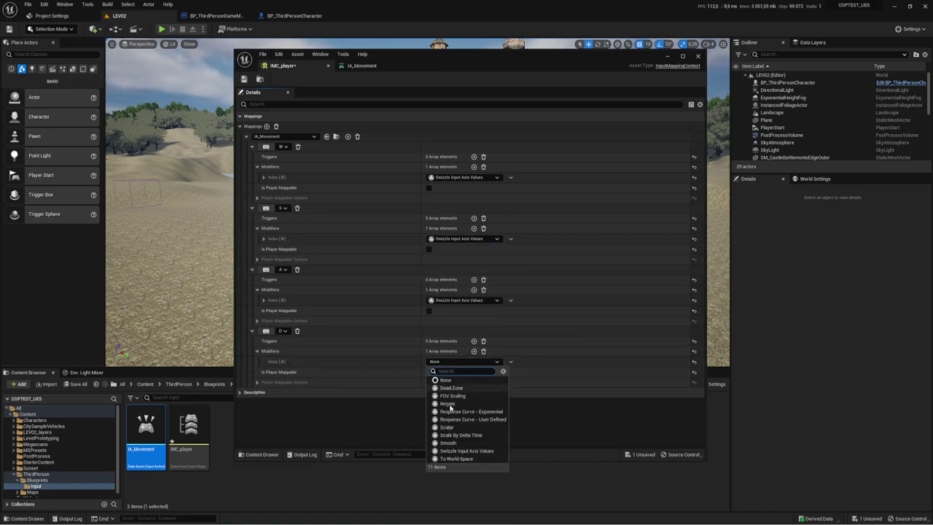
{"action": "left_click", "coordinate": [453, 450]}
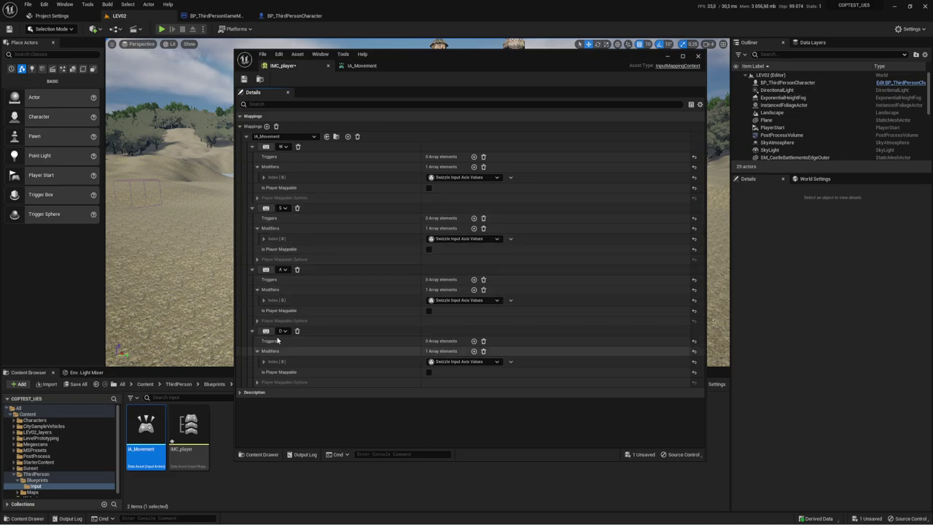
- Add Negate as the Index [1] modifier on S and D, then save IMC_player
{"action": "left_click", "coordinate": [474, 228]}
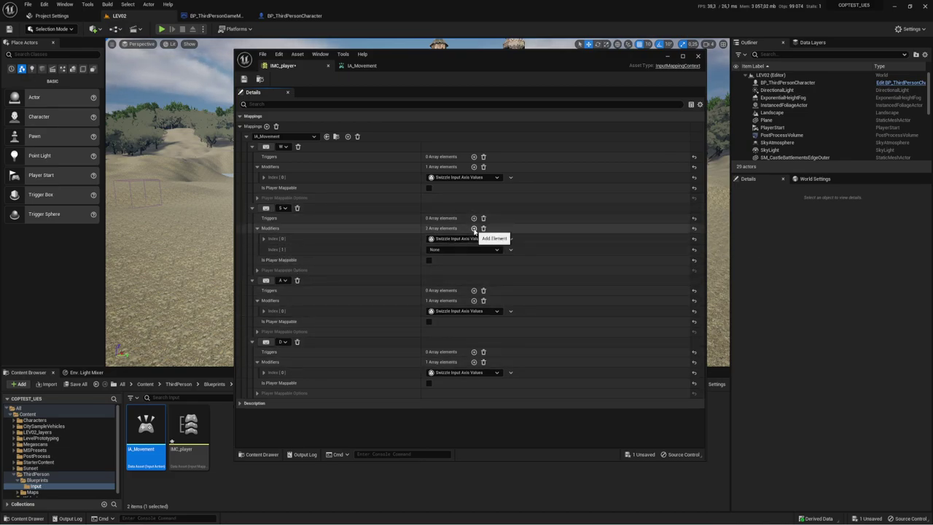
{"action": "left_click", "coordinate": [474, 361]}
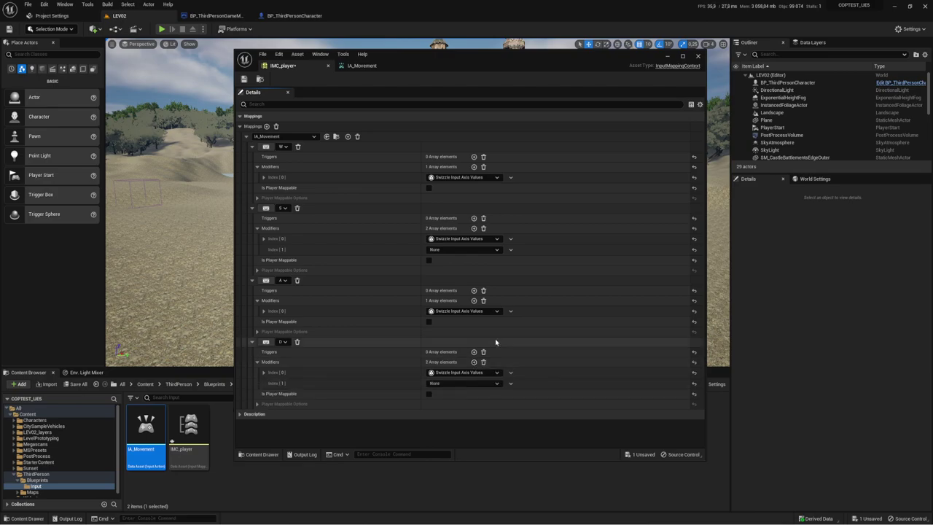
{"action": "left_click", "coordinate": [480, 251]}
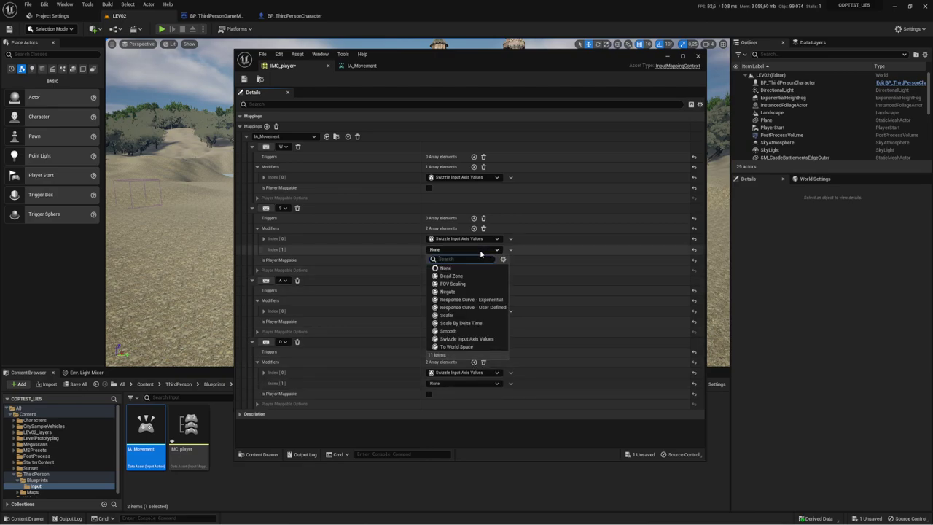
{"action": "left_click", "coordinate": [458, 291]}
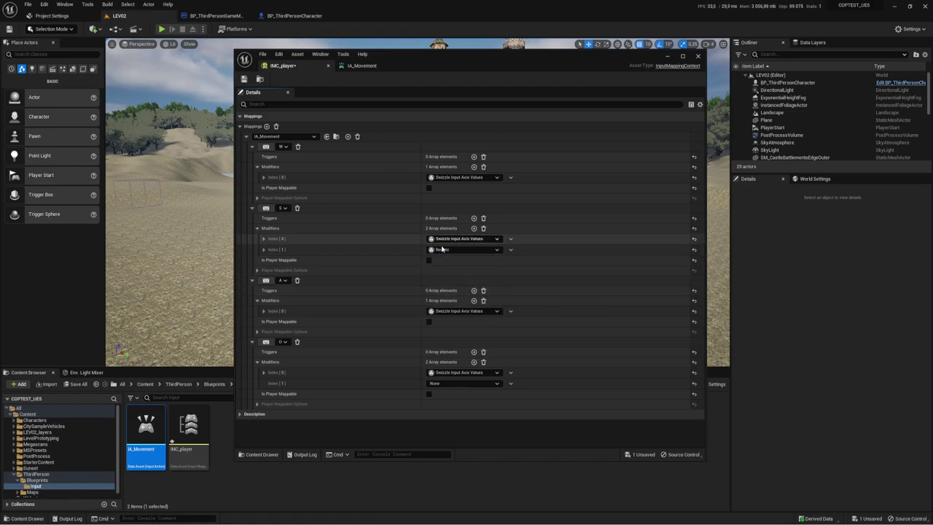
{"action": "left_click", "coordinate": [446, 384]}
{"action": "left_click", "coordinate": [448, 425]}
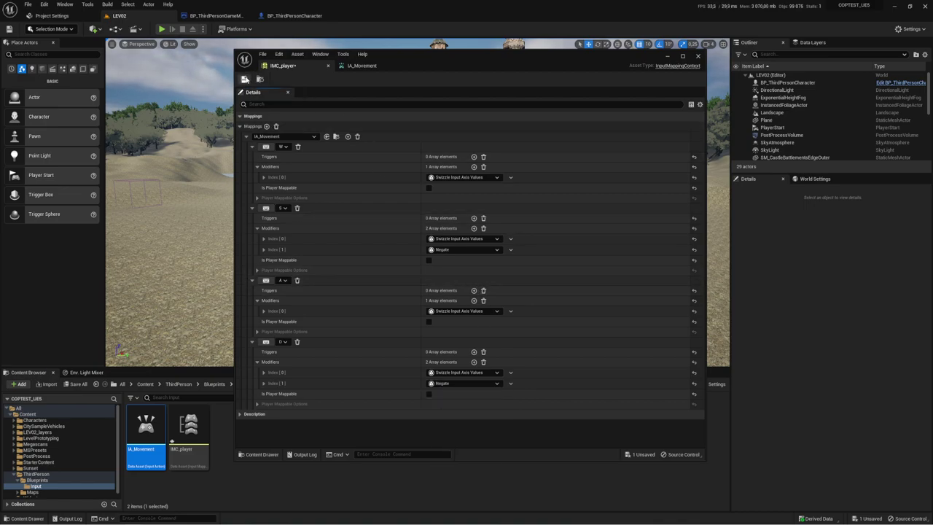
{"action": "left_click", "coordinate": [245, 79]}
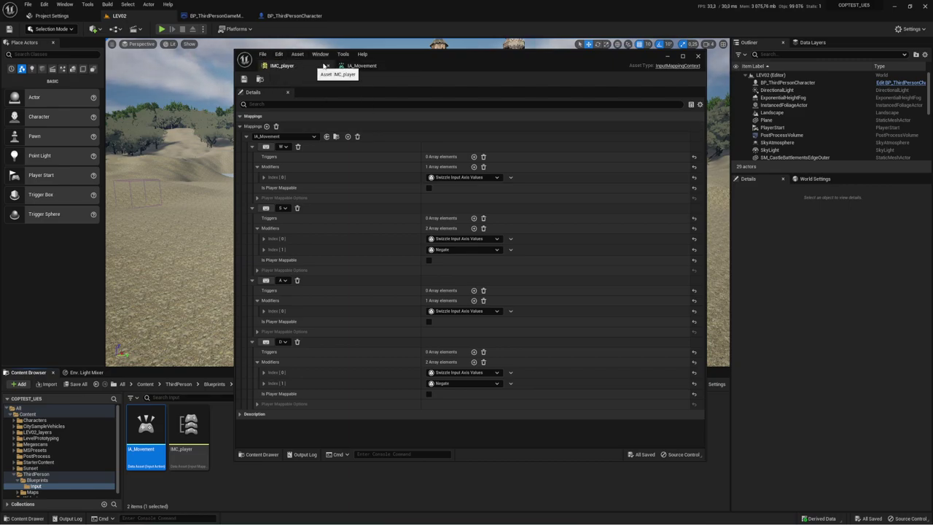
- Dock the IMC_player and IA_Movement editors into the main editor's tab bar
{"action": "left_click_drag", "start_coordinate": [388, 57], "coordinate": [416, 51]}
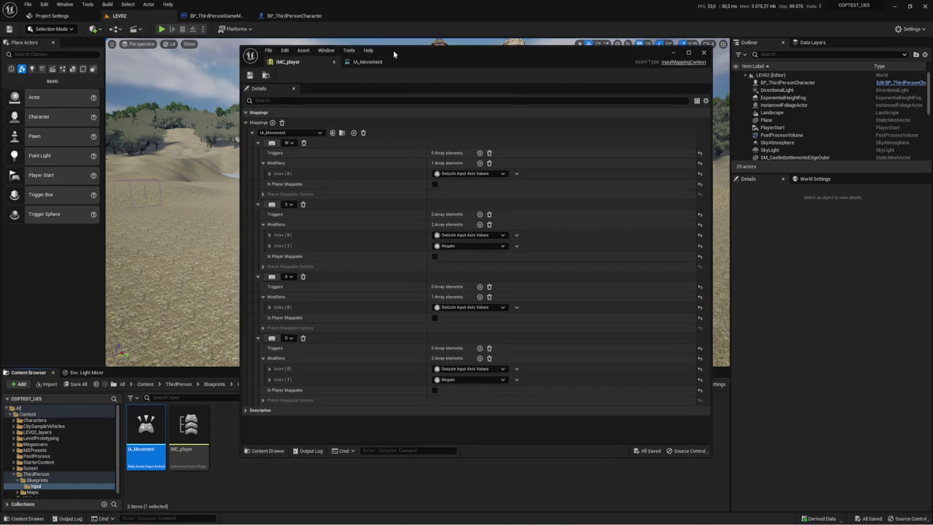
{"action": "left_click_drag", "start_coordinate": [319, 58], "coordinate": [350, 15]}
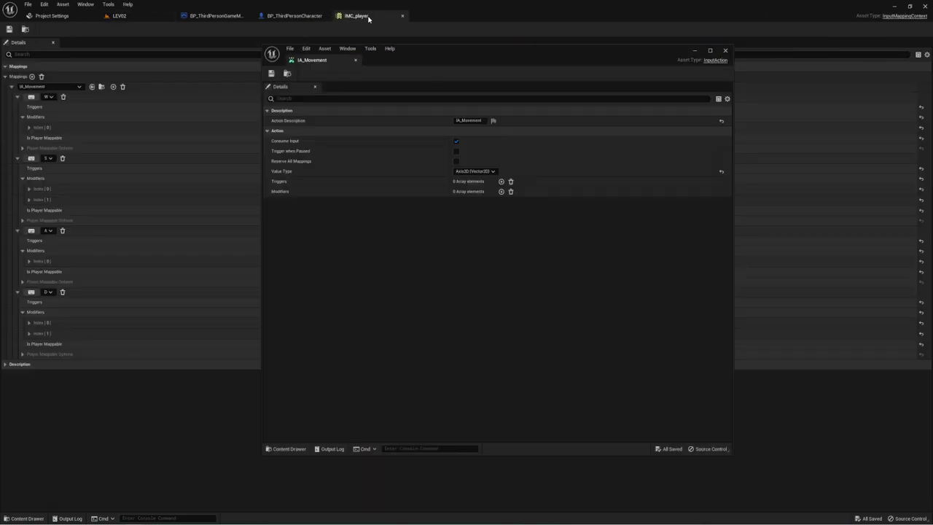
{"action": "left_click_drag", "start_coordinate": [313, 59], "coordinate": [433, 17]}
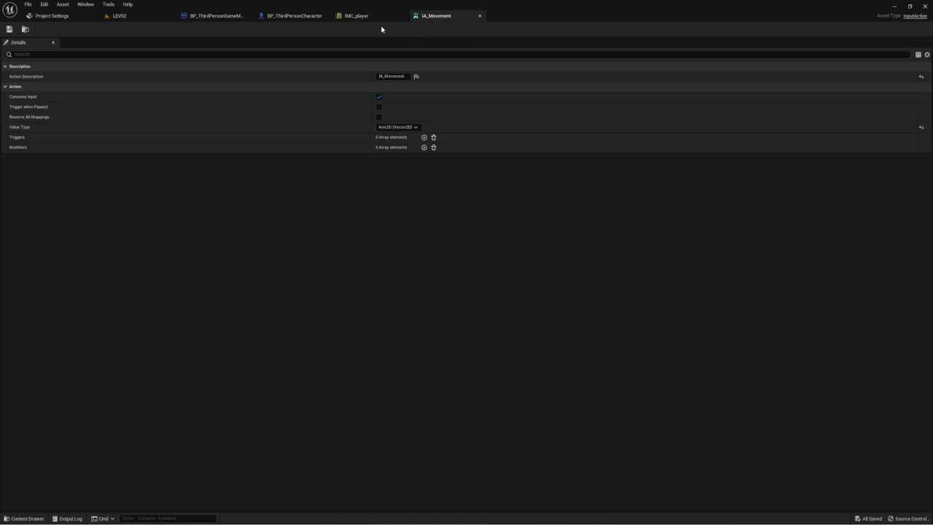
- Review the legacy Action Mappings and Axis Mappings on Project Settings' Engine - Input page
{"action": "left_click", "coordinate": [60, 15]}
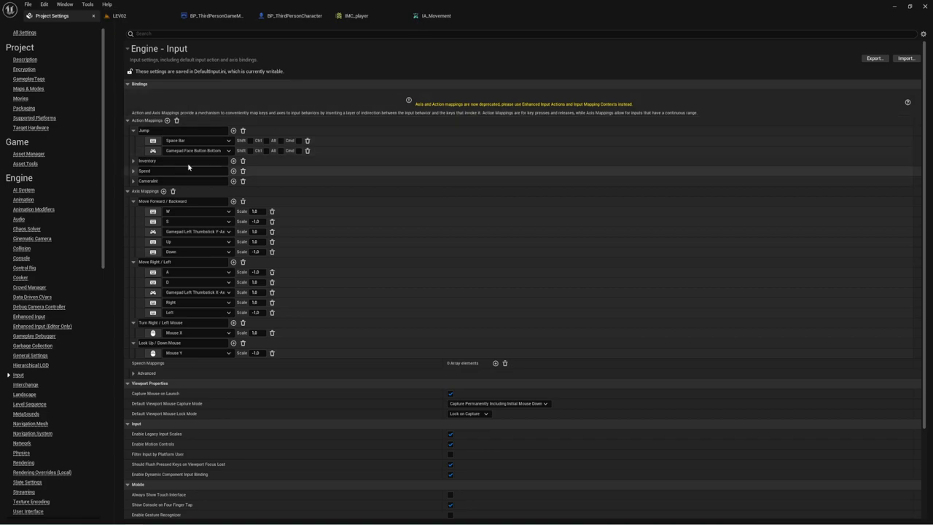
{"action": "left_click", "coordinate": [146, 121]}
{"action": "left_click", "coordinate": [129, 131]}
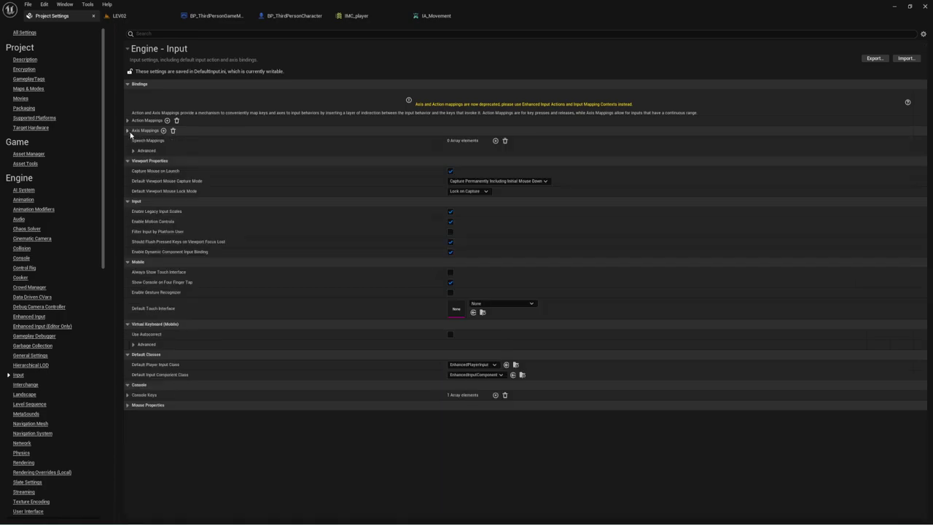
{"action": "left_click", "coordinate": [127, 130]}
{"action": "left_click", "coordinate": [127, 120]}
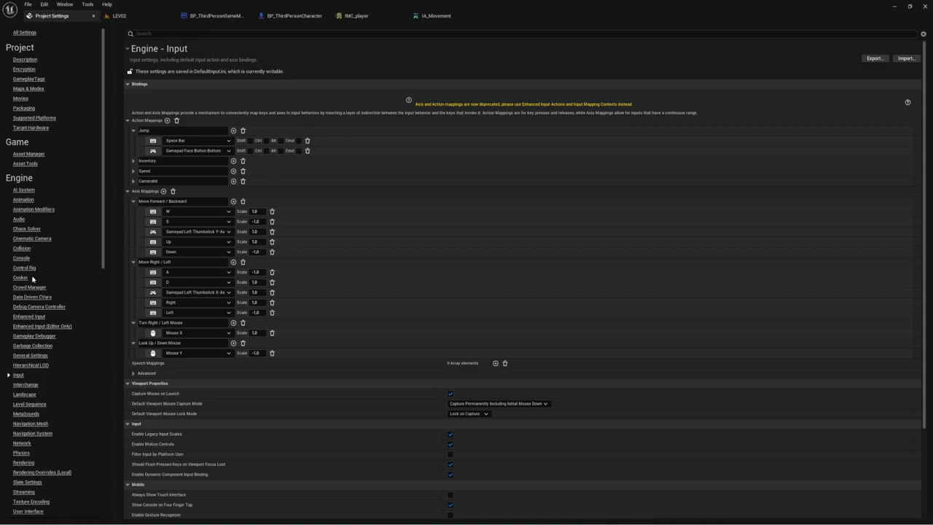
{"action": "scroll", "coordinate": [33, 269], "scroll_direction": "down", "scroll_amount": 3}
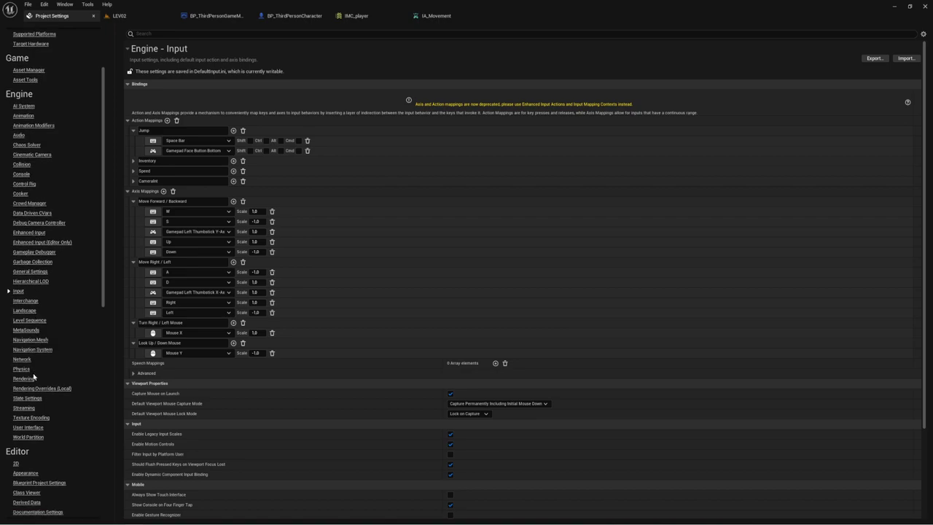
{"action": "scroll", "coordinate": [33, 381], "scroll_direction": "up", "scroll_amount": 1}
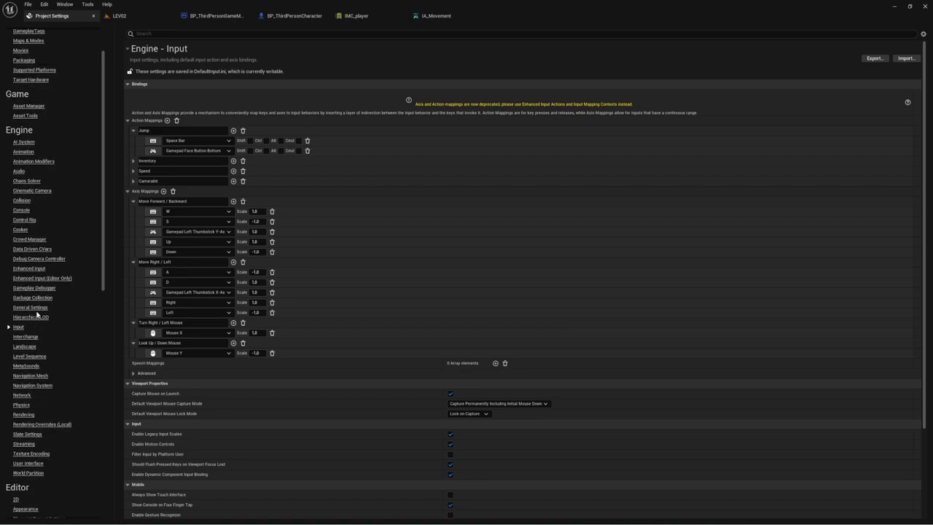
- Add IMC_player as Default Mapping Contexts Index [0] in Enhanced Input (Editor Only) settings
{"action": "left_click", "coordinate": [29, 269]}
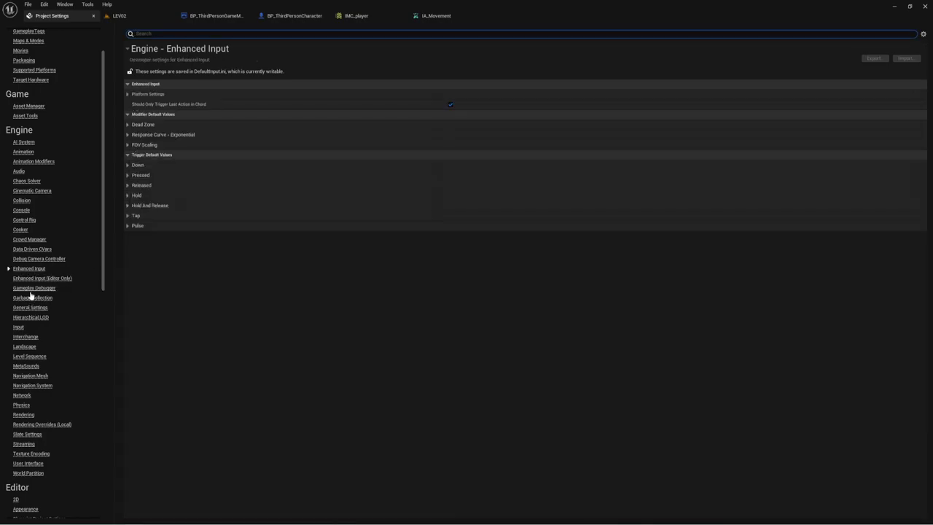
{"action": "scroll", "coordinate": [35, 299], "scroll_direction": "up", "scroll_amount": 2}
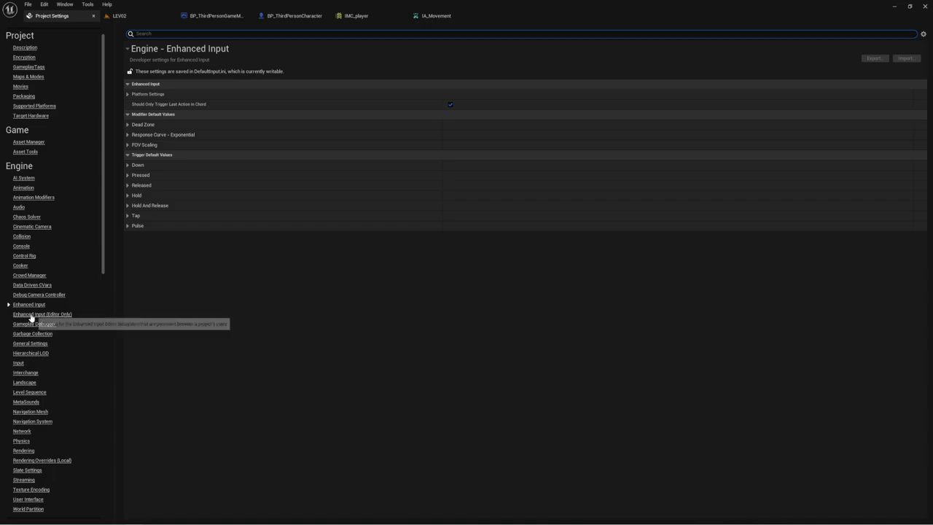
{"action": "left_click", "coordinate": [29, 316]}
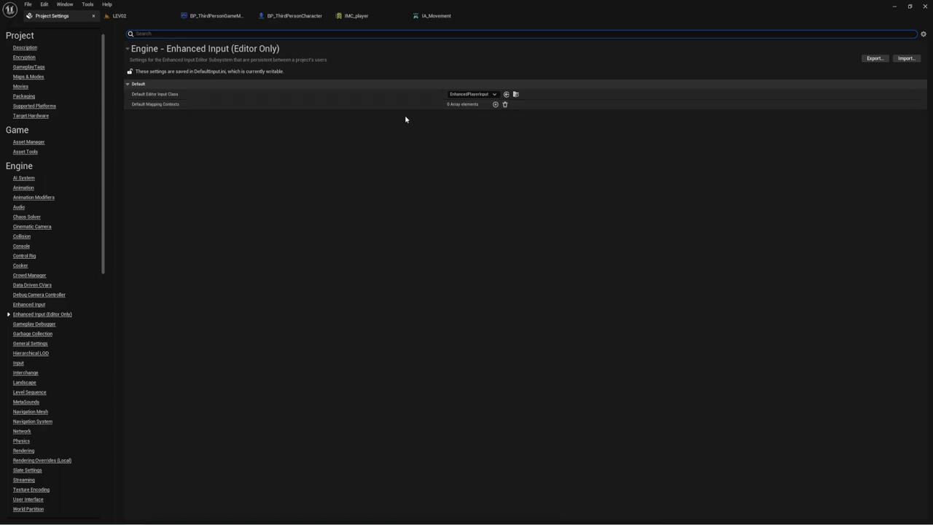
{"action": "left_click", "coordinate": [496, 104]}
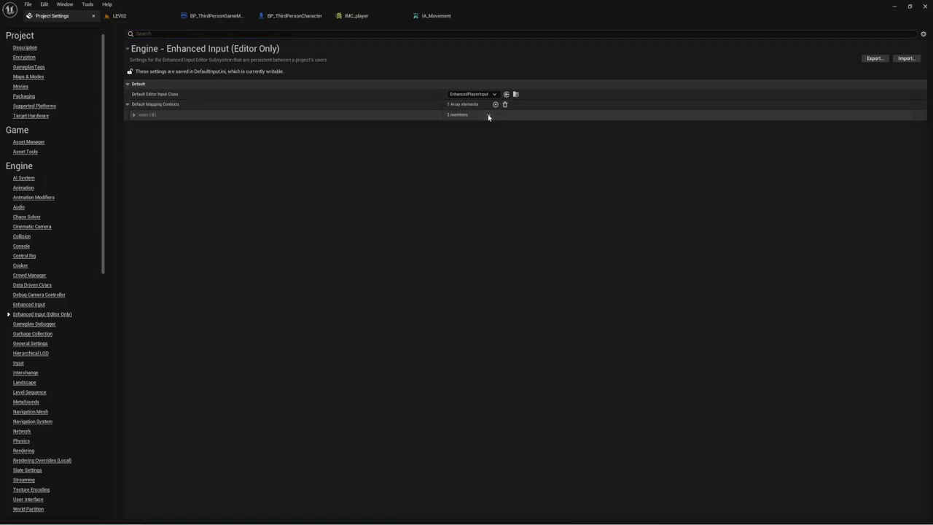
{"action": "left_click", "coordinate": [133, 116]}
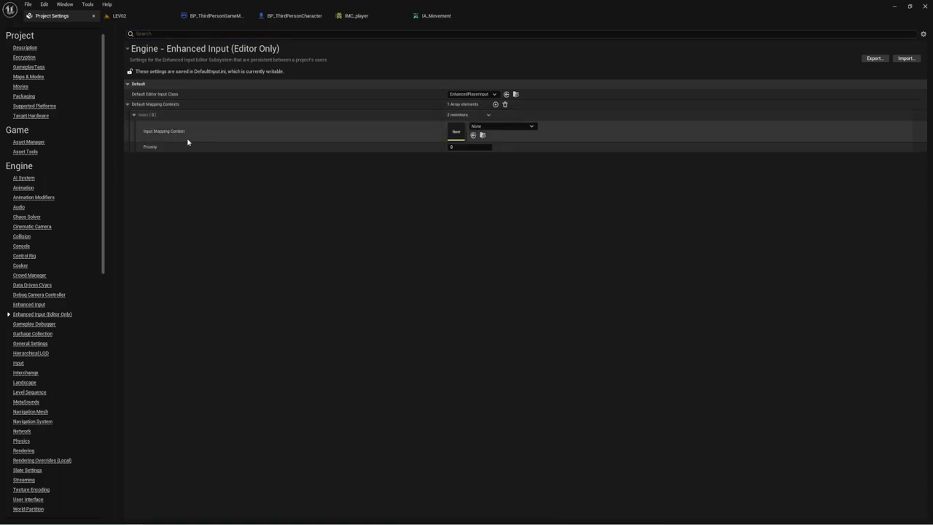
{"action": "left_click", "coordinate": [495, 127]}
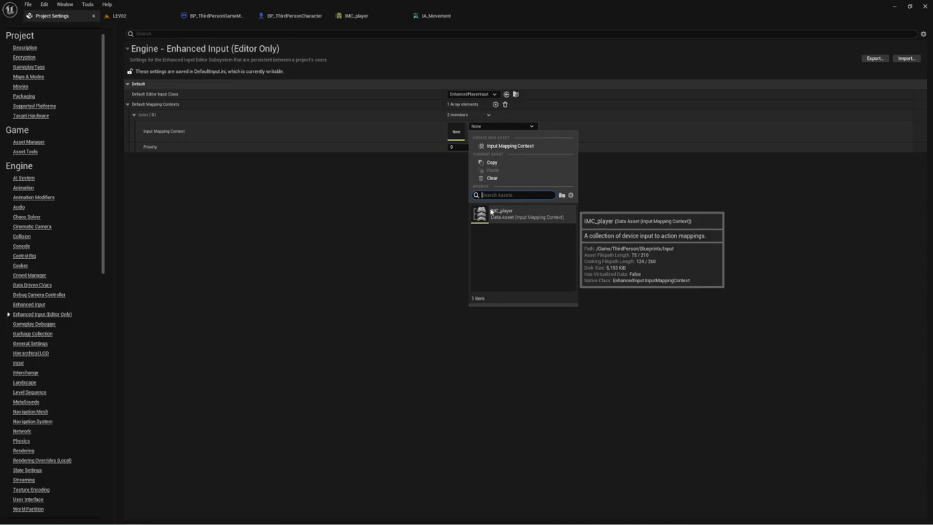
{"action": "left_click", "coordinate": [514, 216]}
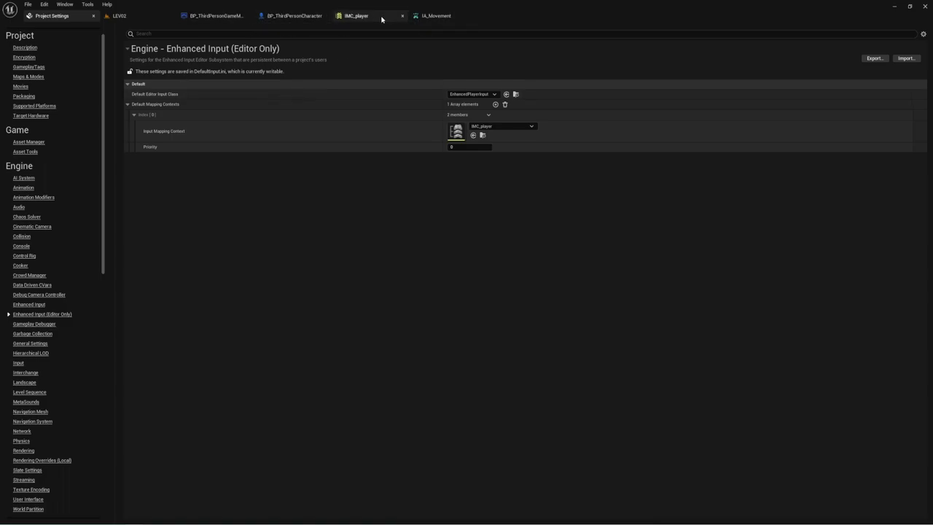
- Close the BP_ThirdPersonGameMode blueprint and return to BP_ThirdPersonCharacter's Event Graph
{"action": "left_click", "coordinate": [289, 17]}
{"action": "left_click", "coordinate": [216, 16]}
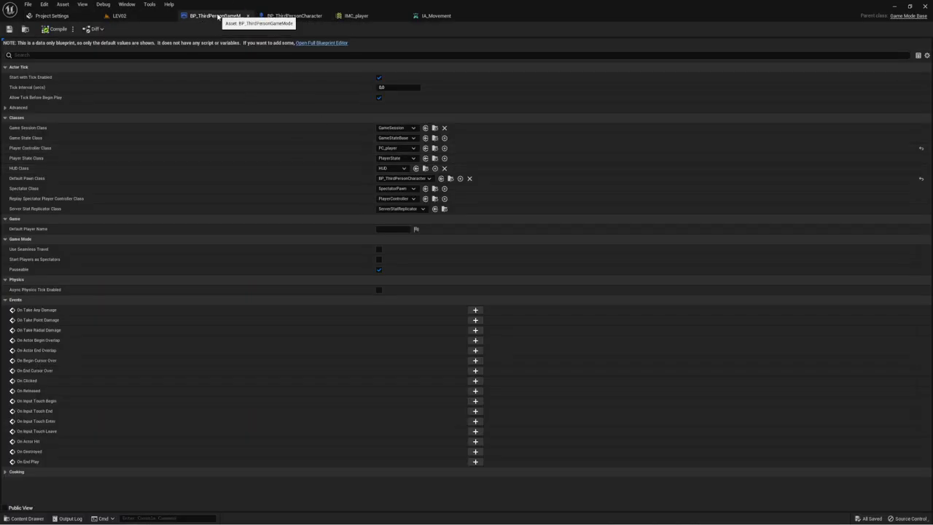
{"action": "left_click", "coordinate": [248, 15]}
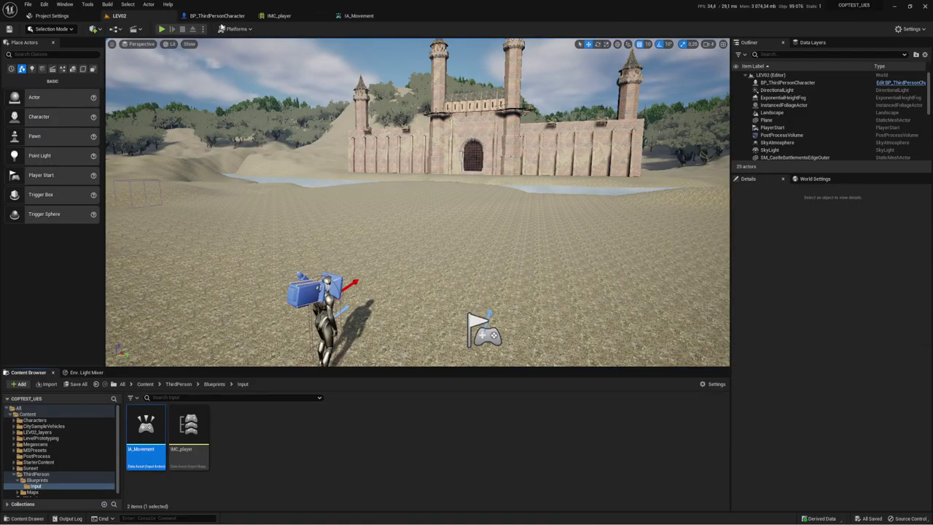
{"action": "left_click", "coordinate": [220, 16]}
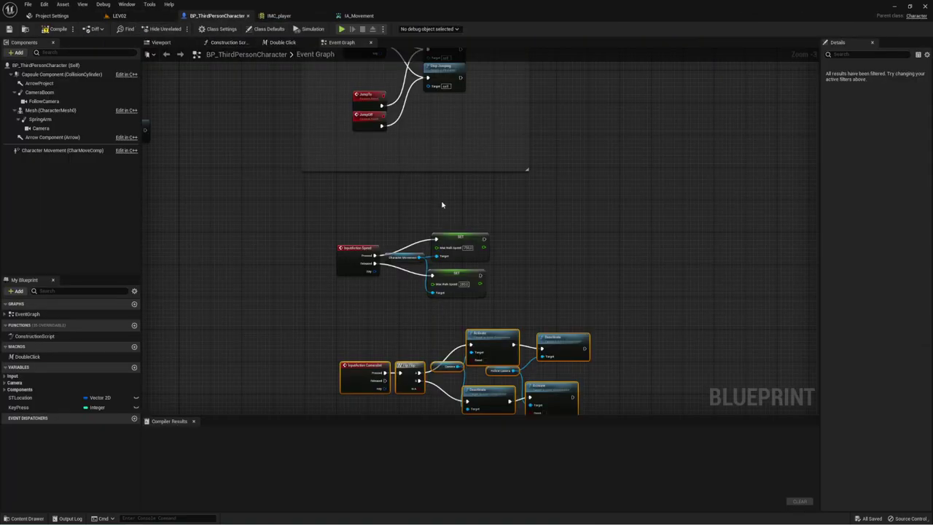
{"action": "scroll", "coordinate": [442, 204], "scroll_direction": "down", "scroll_amount": 3}
{"action": "scroll", "coordinate": [500, 171], "scroll_direction": "up", "scroll_amount": 2}
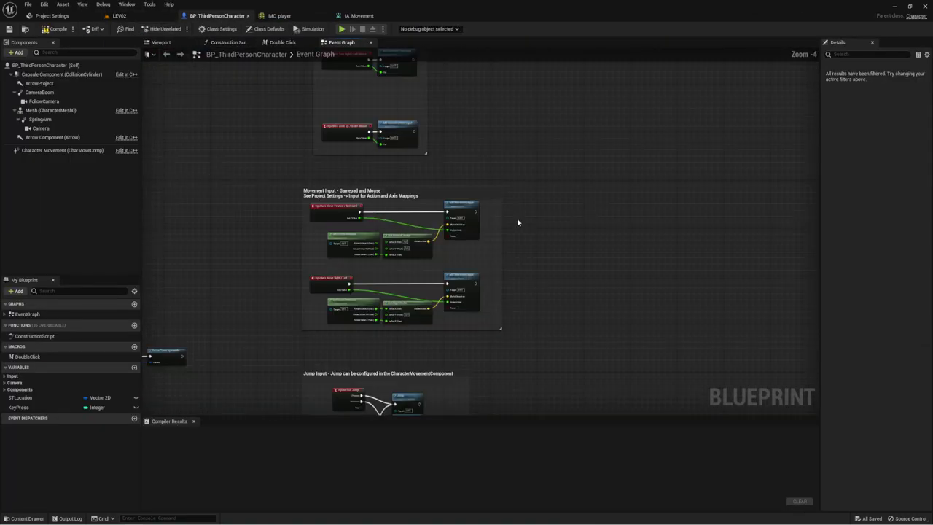
- Bring the Movement Input nodes into view and select the Move Forward / Backward node
{"action": "right_click_drag", "start_coordinate": [456, 193], "coordinate": [457, 113]}
{"action": "scroll", "coordinate": [408, 160], "scroll_direction": "up", "scroll_amount": 1}
{"action": "scroll", "coordinate": [398, 153], "scroll_direction": "up", "scroll_amount": 1}
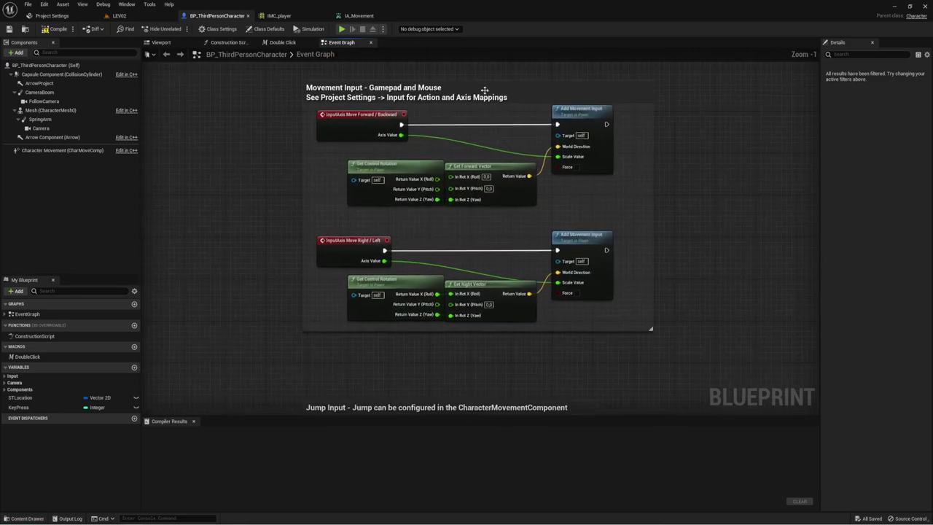
{"action": "scroll", "coordinate": [389, 147], "scroll_direction": "up", "scroll_amount": 1}
{"action": "left_click", "coordinate": [354, 120]}
{"action": "right_click_drag", "start_coordinate": [374, 124], "coordinate": [425, 116]}
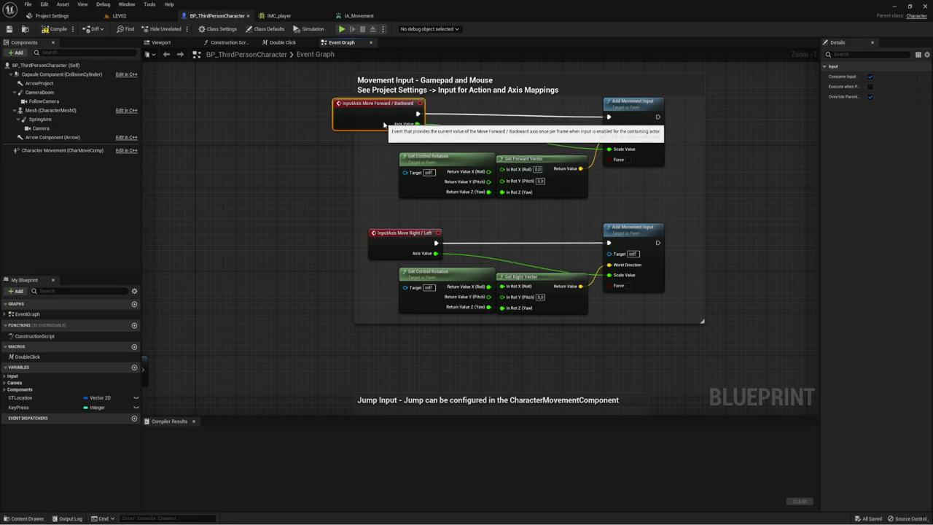
{"action": "scroll", "coordinate": [384, 122], "scroll_direction": "down", "scroll_amount": 3}
{"action": "scroll", "coordinate": [385, 122], "scroll_direction": "down", "scroll_amount": 3}
{"action": "left_click_drag", "start_coordinate": [444, 117], "coordinate": [460, 120]}
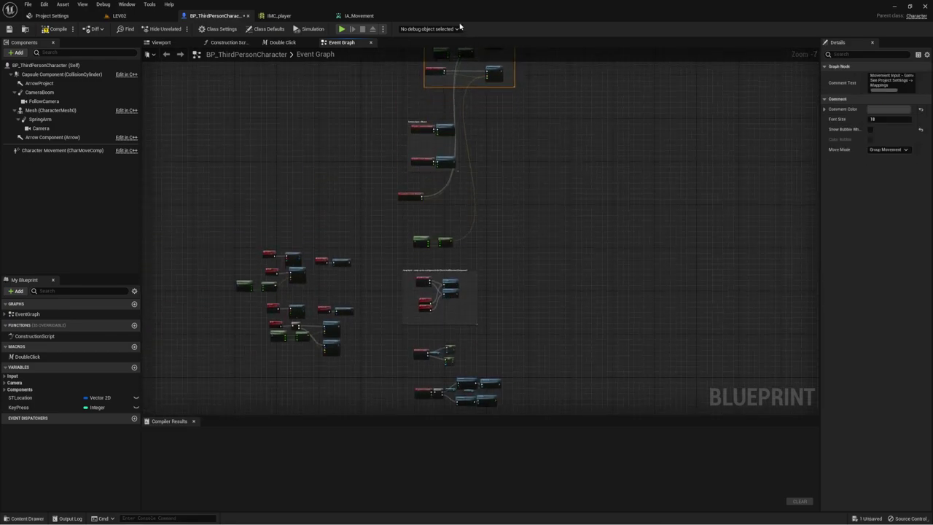
{"action": "right_click_drag", "start_coordinate": [504, 300], "coordinate": [477, 246]}
{"action": "scroll", "coordinate": [477, 245], "scroll_direction": "up", "scroll_amount": 1}
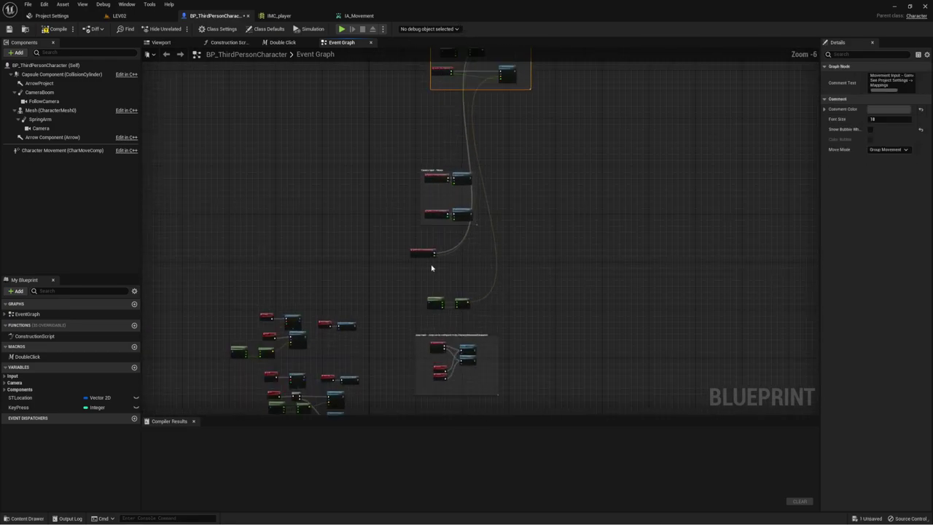
{"action": "mouse_move", "coordinate": [392, 245]}
{"action": "left_mouse_down"}
{"action": "mouse_move", "coordinate": [491, 313]}
{"action": "mouse_move", "coordinate": [447, 85]}
{"action": "left_mouse_up"}
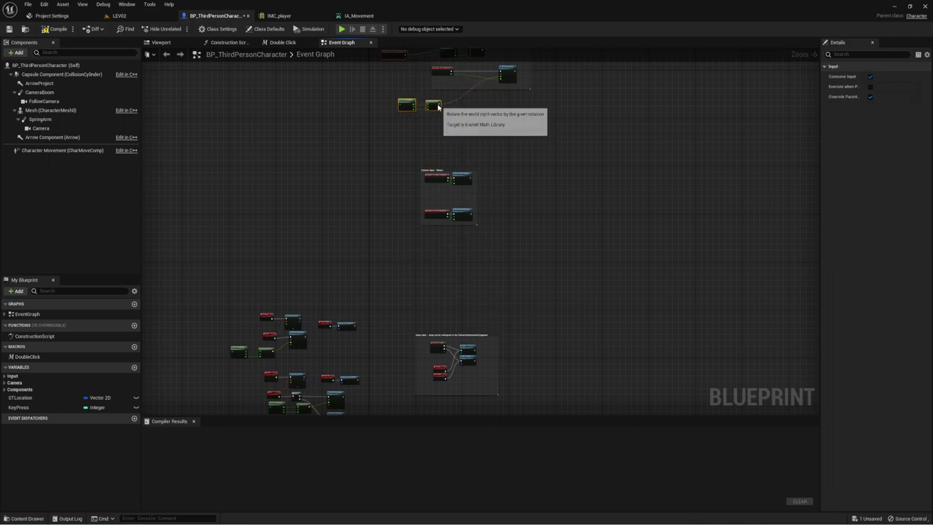
- Pan and zoom around the Movement Input comment group to inspect the legacy nodes
{"action": "scroll", "coordinate": [461, 94], "scroll_direction": "up", "scroll_amount": 2}
{"action": "right_click_drag", "start_coordinate": [464, 183], "coordinate": [463, 242]}
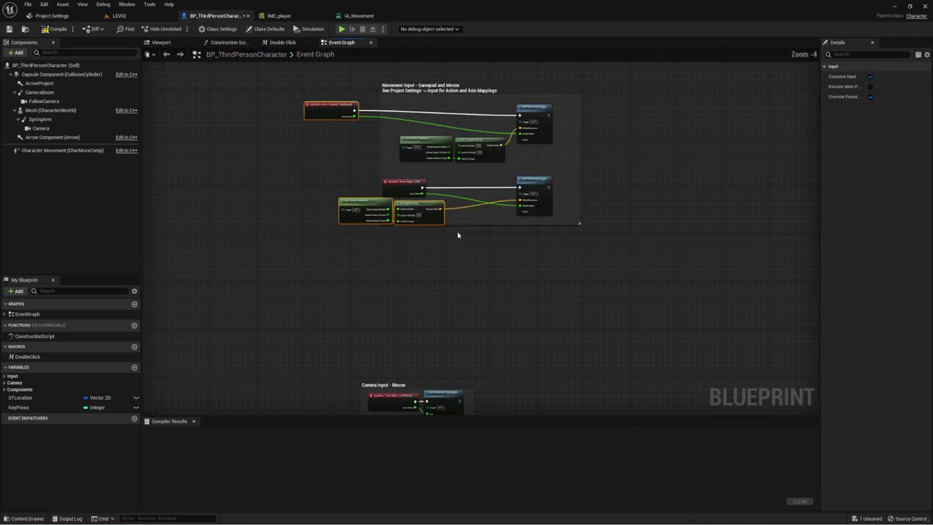
{"action": "scroll", "coordinate": [462, 243], "scroll_direction": "up", "scroll_amount": 1}
{"action": "right_click_drag", "start_coordinate": [277, 87], "coordinate": [368, 87]}
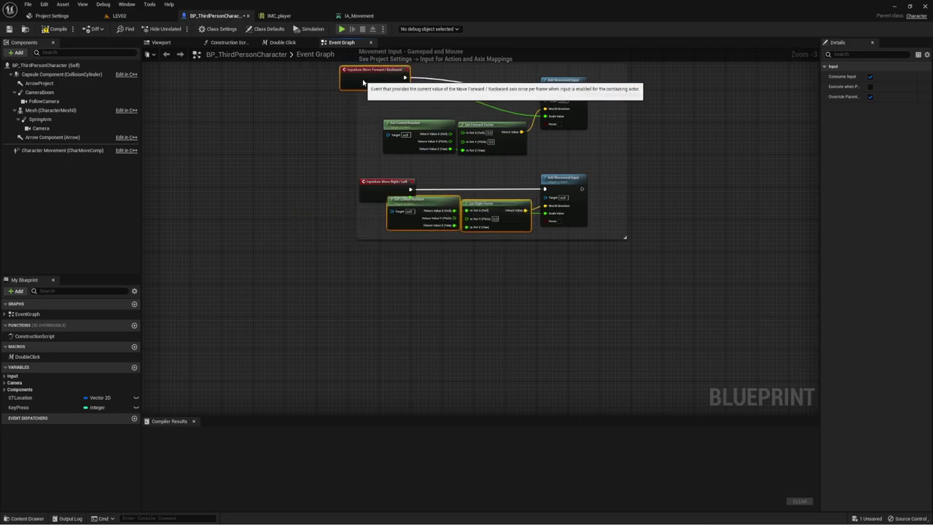
{"action": "scroll", "coordinate": [403, 206], "scroll_direction": "up", "scroll_amount": 3}
{"action": "scroll", "coordinate": [374, 219], "scroll_direction": "down", "scroll_amount": 2}
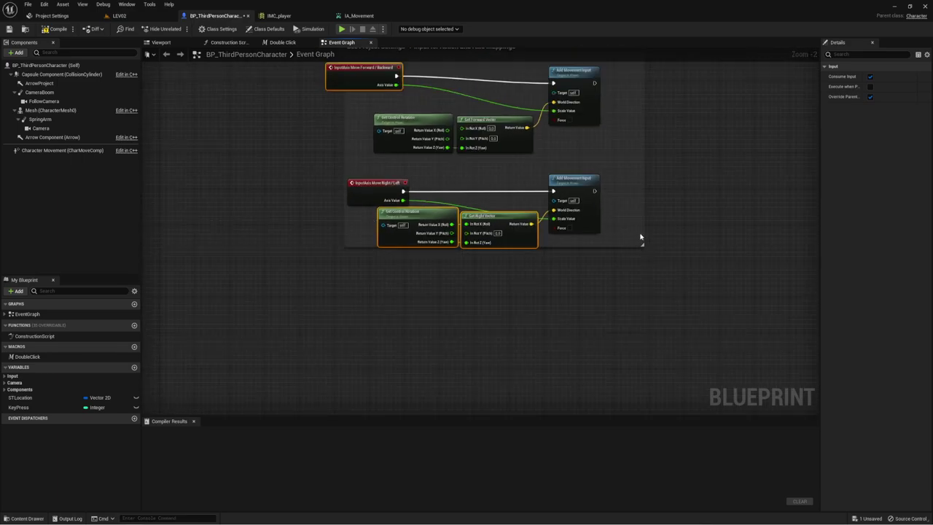
{"action": "right_click_drag", "start_coordinate": [640, 237], "coordinate": [654, 237]}
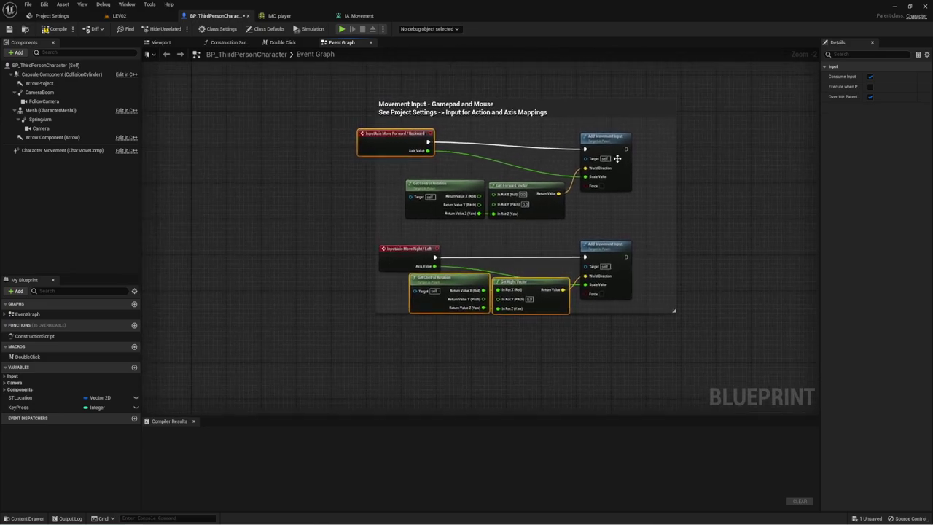
{"action": "right_click_drag", "start_coordinate": [376, 135], "coordinate": [357, 241]}
{"action": "scroll", "coordinate": [501, 231], "scroll_direction": "down", "scroll_amount": 2}
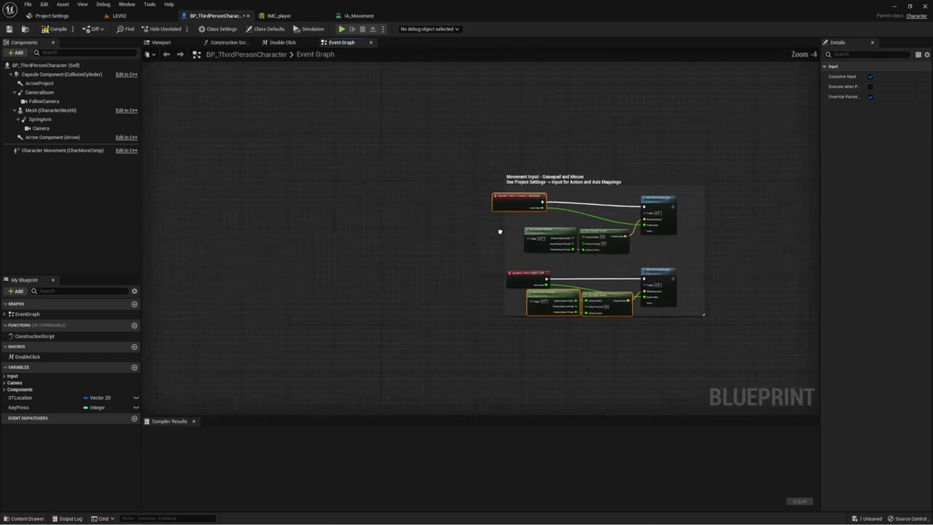
{"action": "scroll", "coordinate": [415, 249], "scroll_direction": "down", "scroll_amount": 2}
{"action": "right_click_drag", "start_coordinate": [416, 250], "coordinate": [548, 210]}
- Add an Event BeginPlay node to the character's event graph
{"action": "right_click", "coordinate": [362, 212]}
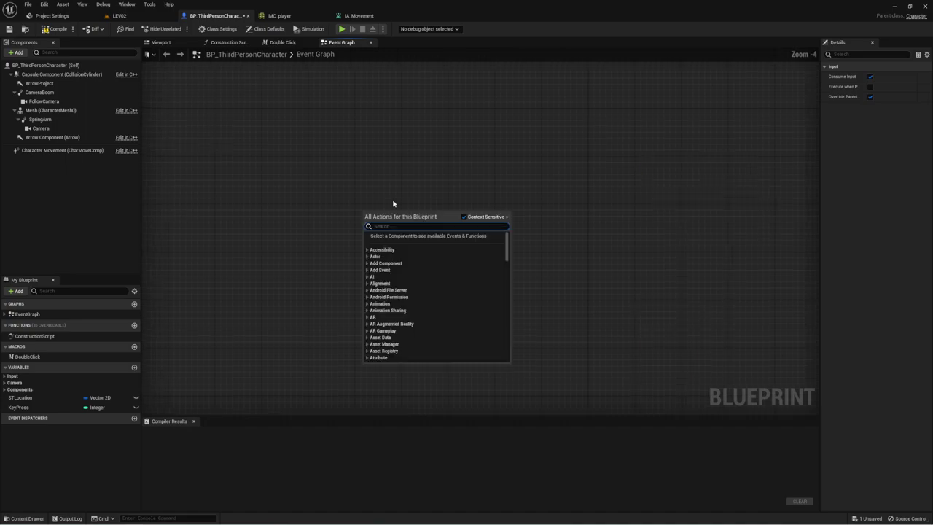
{"action": "scroll", "coordinate": [371, 200], "scroll_direction": "up", "scroll_amount": 2}
{"action": "right_click", "coordinate": [371, 199]}
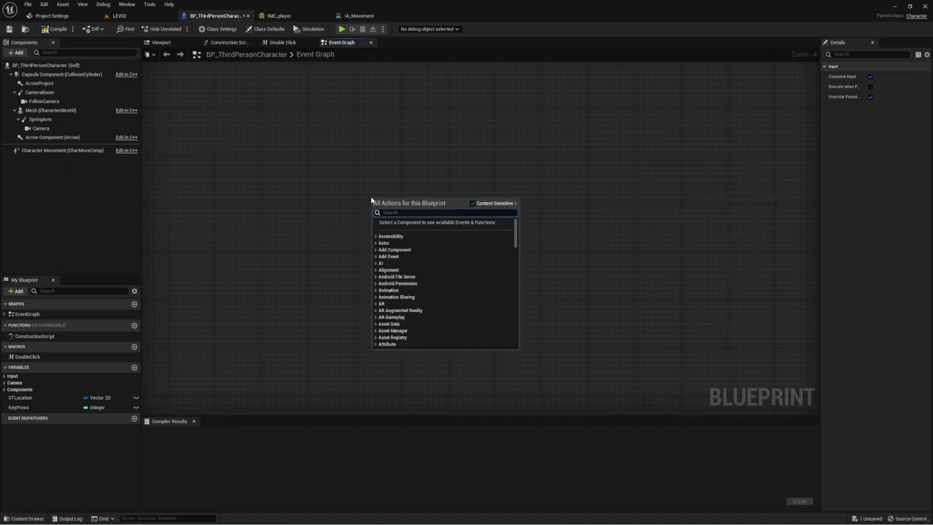
{"action": "type", "text": "Begin"}
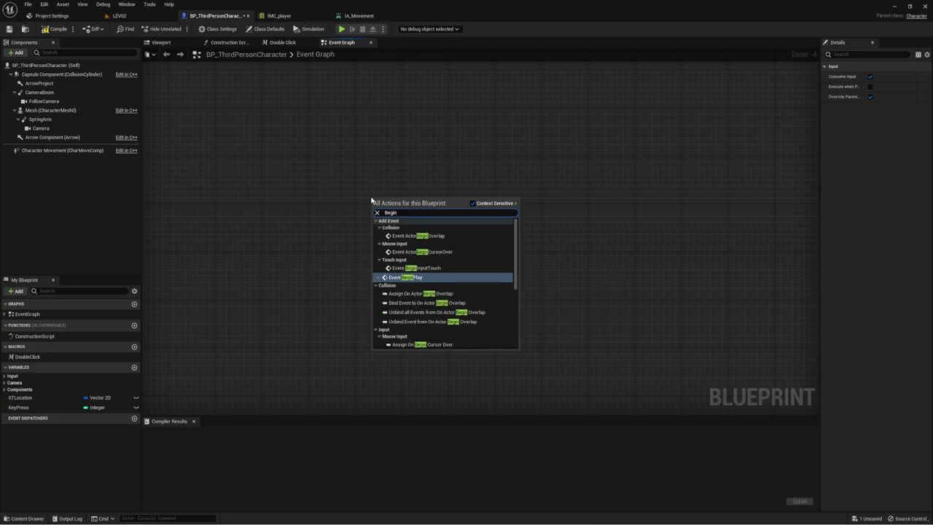
{"action": "left_click", "coordinate": [409, 281]}
{"action": "scroll", "coordinate": [399, 201], "scroll_direction": "up", "scroll_amount": 4}
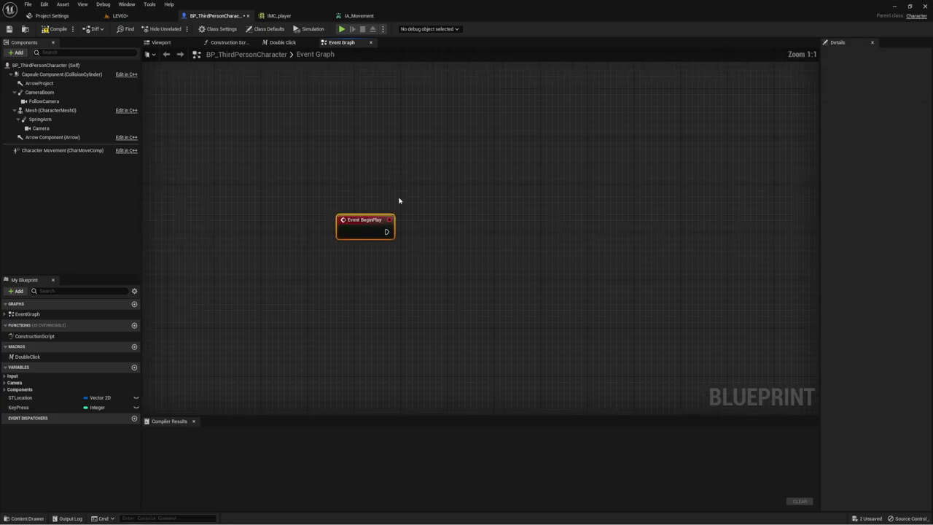
{"action": "right_click_drag", "start_coordinate": [401, 225], "coordinate": [358, 188]}
- Wire BeginPlay into a Sequence node and give it three outputs, Then 0 to Then 2
{"action": "left_click_drag", "start_coordinate": [344, 195], "coordinate": [398, 200]}
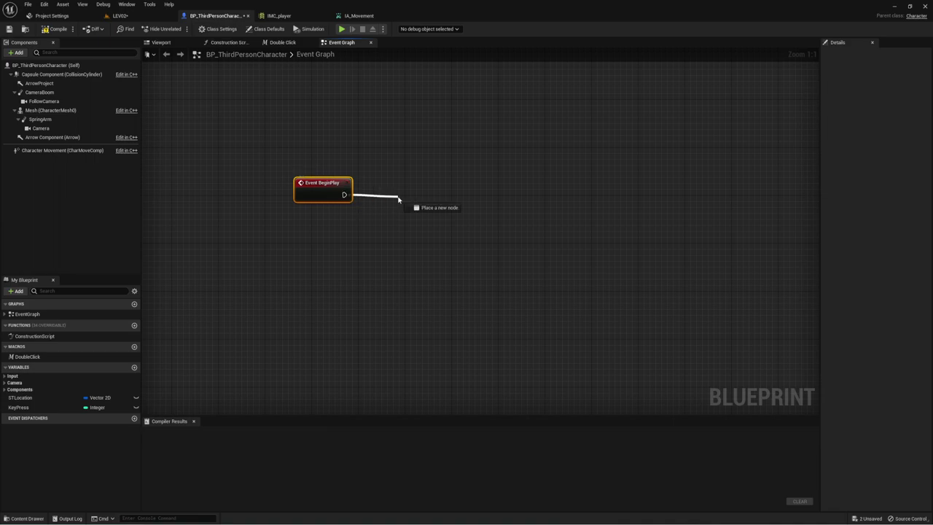
{"action": "type", "text": "seq"}
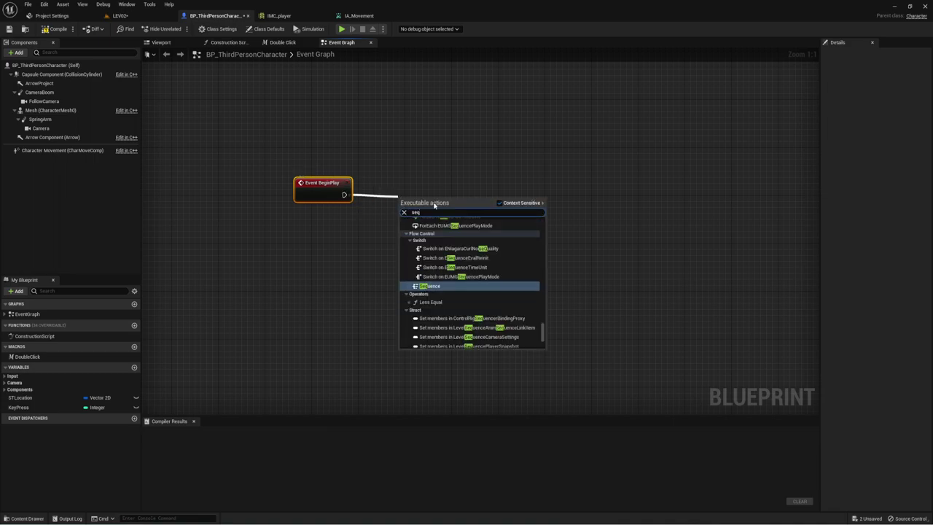
{"action": "left_click", "coordinate": [433, 287]}
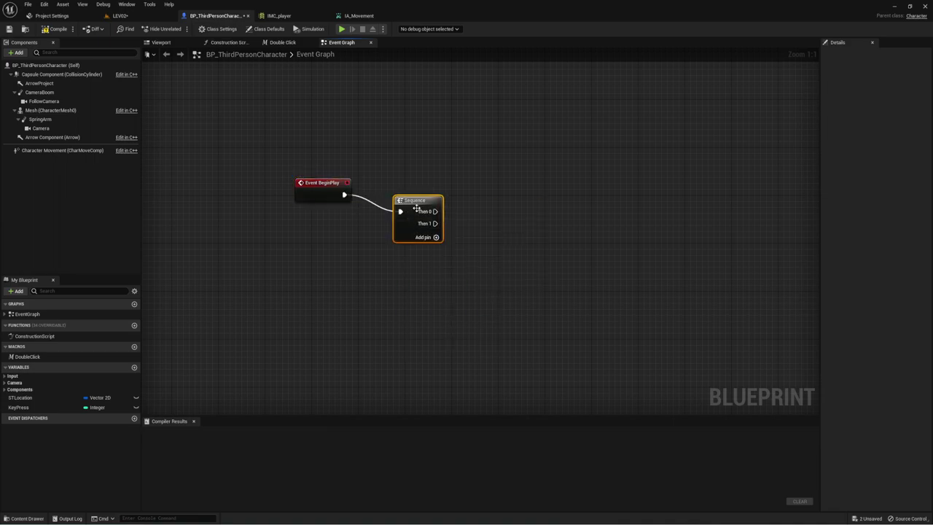
{"action": "left_click_drag", "start_coordinate": [416, 210], "coordinate": [380, 190]}
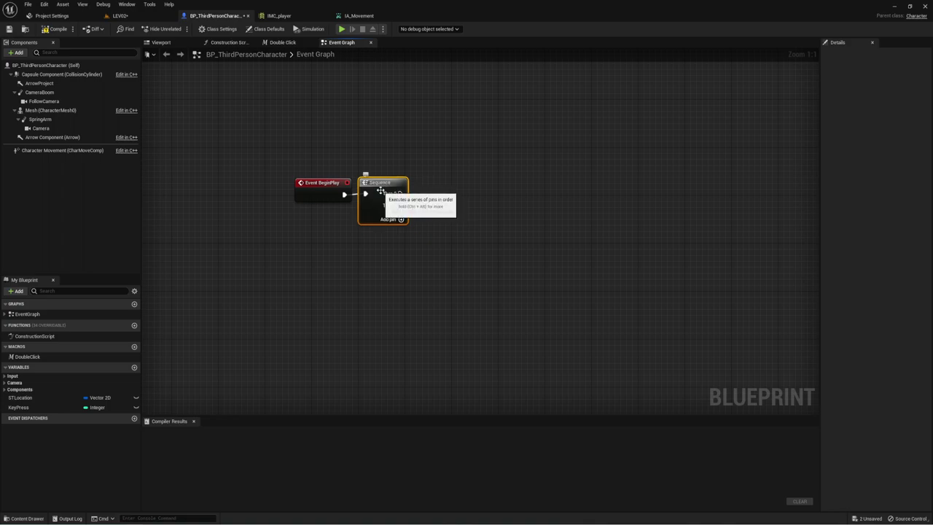
{"action": "right_click_drag", "start_coordinate": [550, 235], "coordinate": [463, 243]}
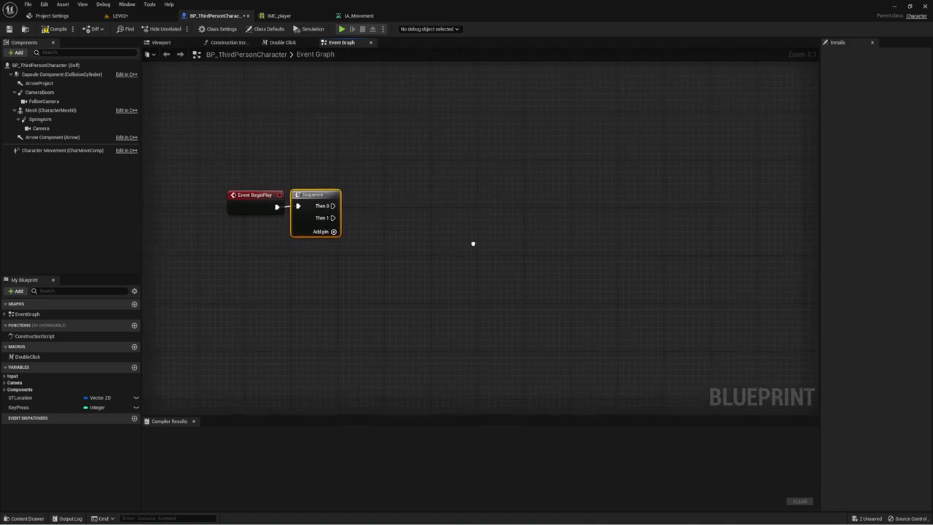
{"action": "left_click", "coordinate": [324, 232]}
{"action": "mouse_move", "coordinate": [383, 232]}
{"action": "right_mouse_down"}
{"action": "mouse_move", "coordinate": [350, 235]}
{"action": "mouse_move", "coordinate": [358, 267]}
{"action": "right_mouse_up"}
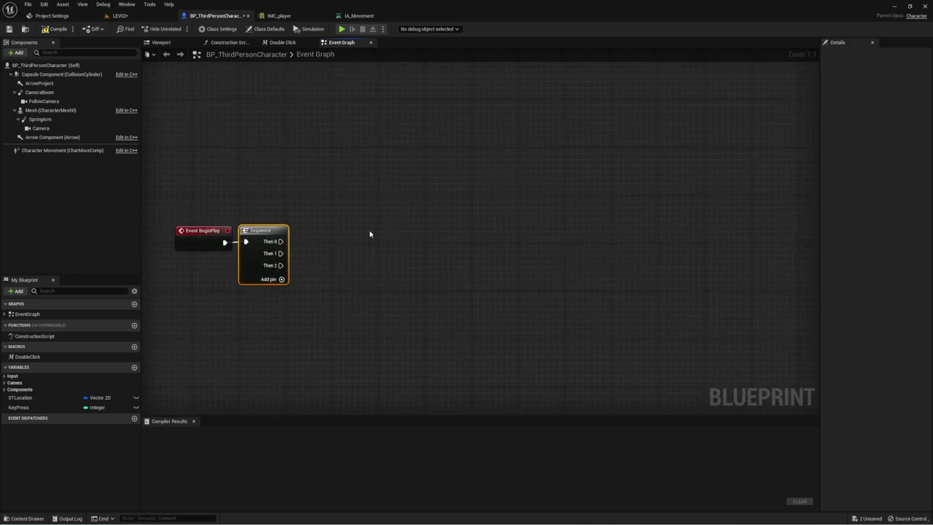
{"action": "right_click_drag", "start_coordinate": [372, 233], "coordinate": [358, 269]}
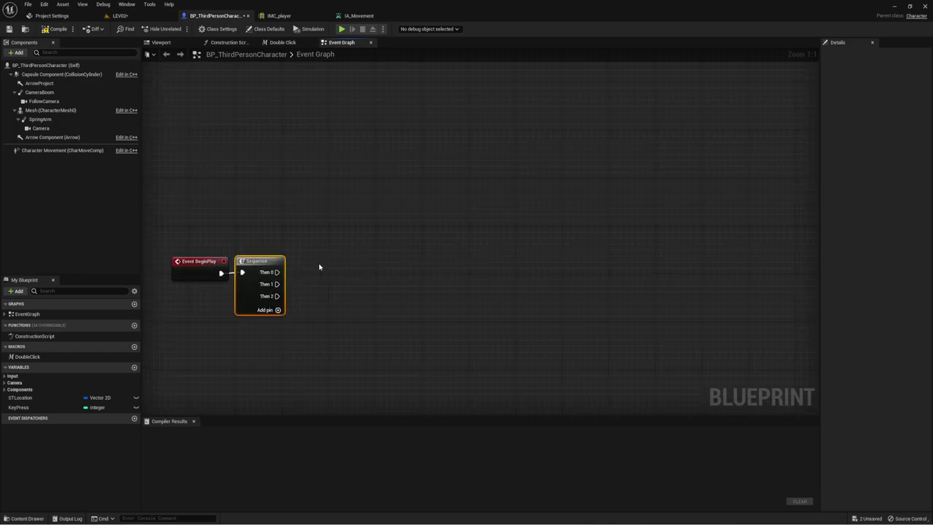
{"action": "mouse_move", "coordinate": [300, 281]}
{"action": "right_mouse_down"}
{"action": "mouse_move", "coordinate": [278, 281]}
{"action": "mouse_move", "coordinate": [302, 285]}
{"action": "right_mouse_up"}
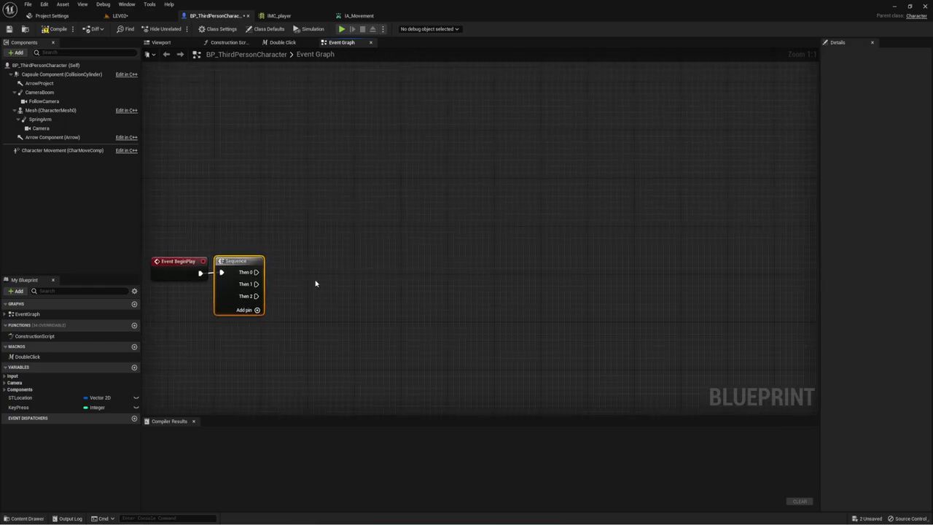
{"action": "right_click", "coordinate": [326, 258]}
{"action": "type", "text": "get"}
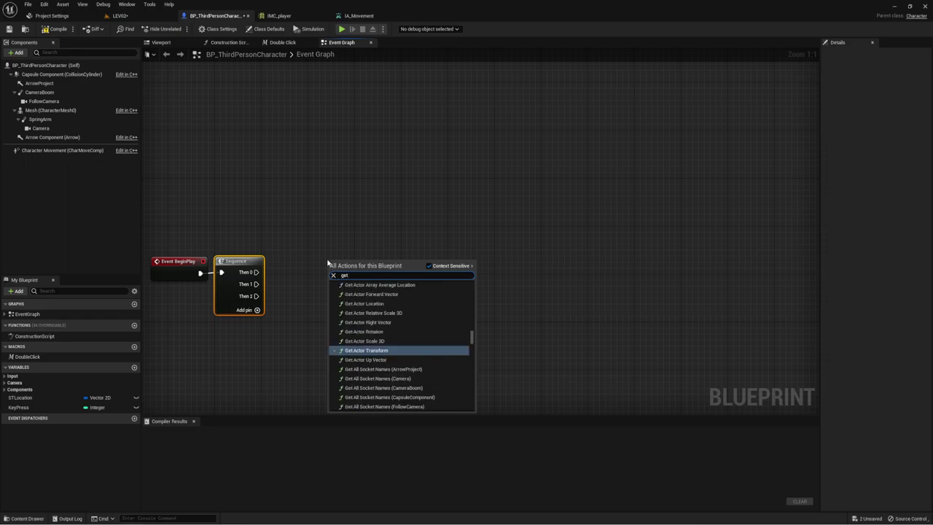
{"action": "type", "text": " play"}
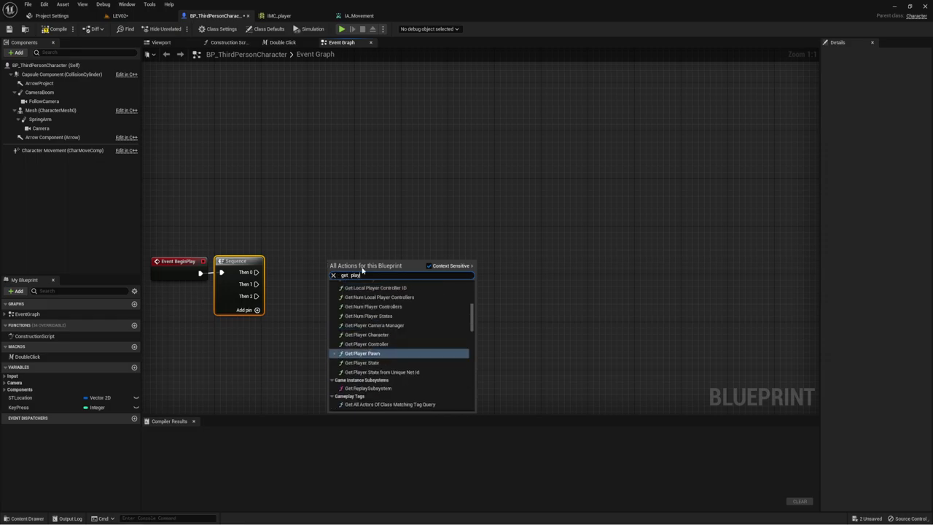
- Place a Get Player Controller node (Player Index 0) beside the Sequence and select it
{"action": "left_click", "coordinate": [367, 343]}
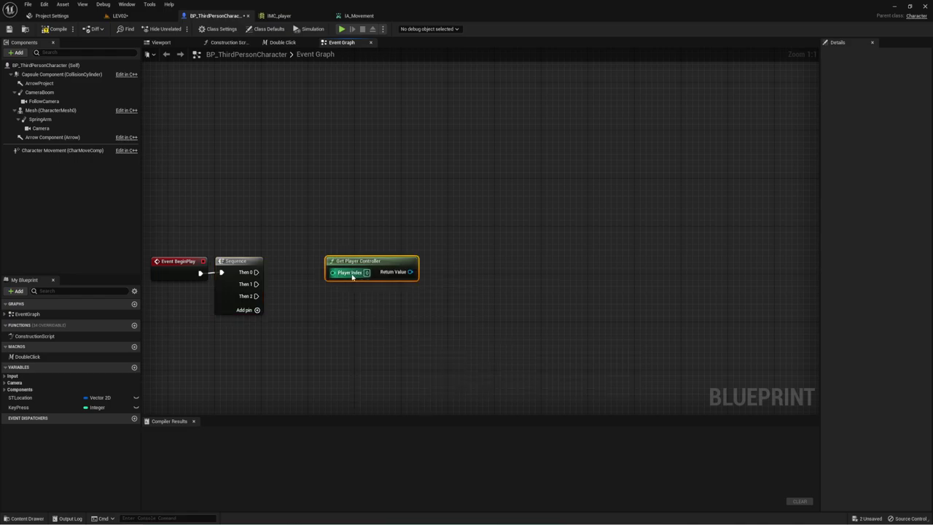
{"action": "left_click_drag", "start_coordinate": [410, 272], "coordinate": [466, 234]}
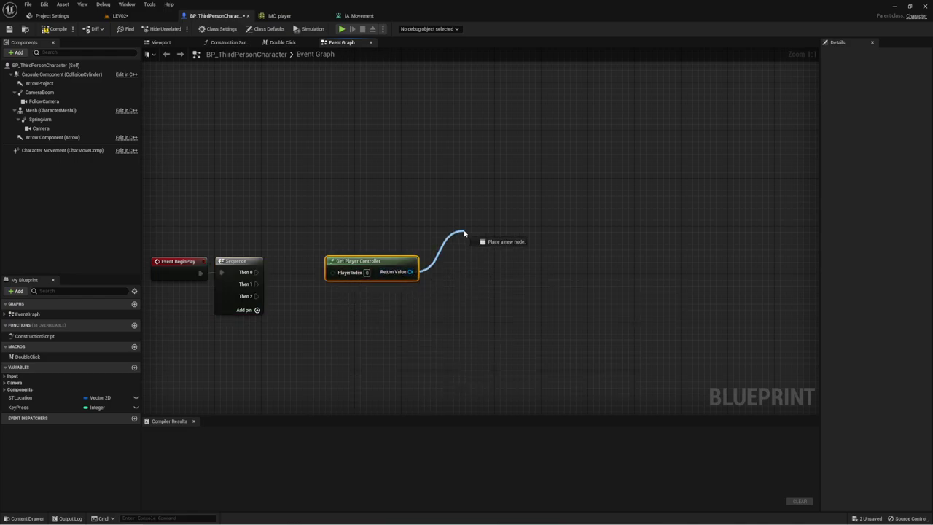
{"action": "left_click", "coordinate": [442, 195]}
{"action": "left_click_drag", "start_coordinate": [530, 217], "coordinate": [575, 219]}
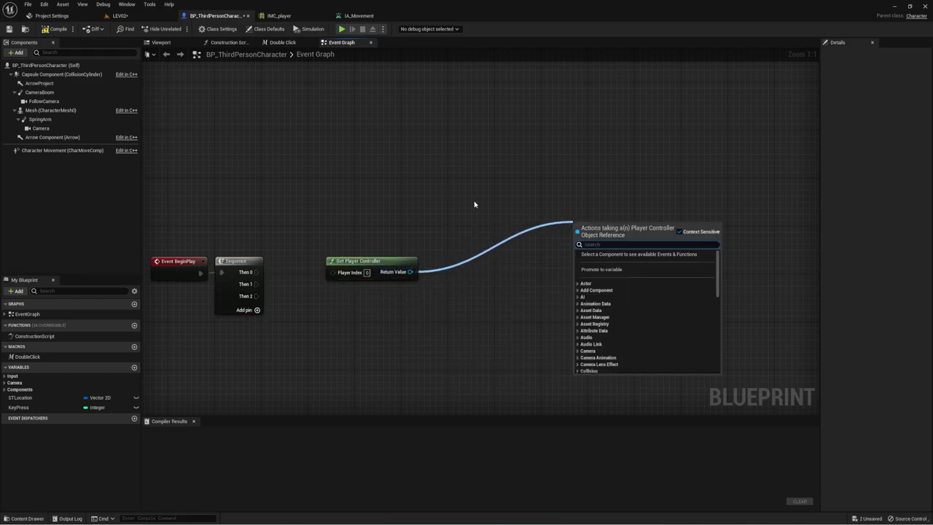
{"action": "left_click_drag", "start_coordinate": [450, 167], "coordinate": [700, 277]}
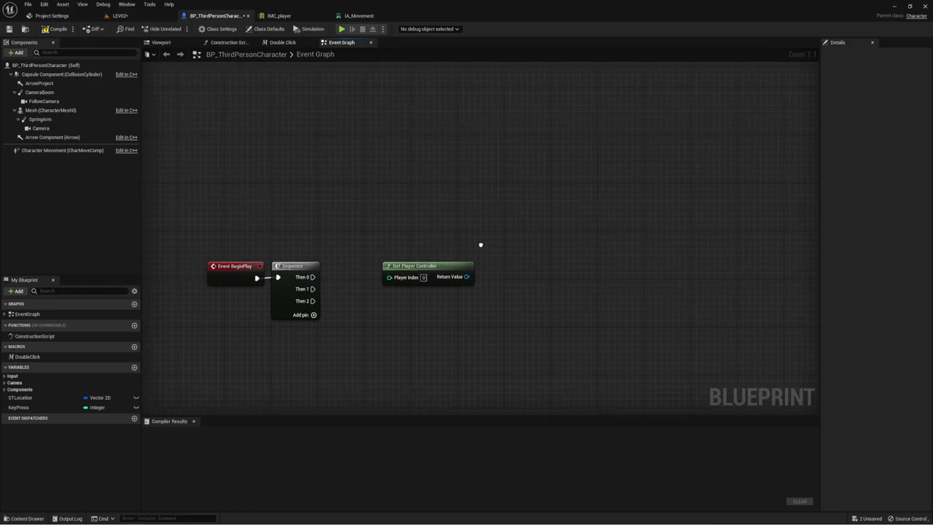
{"action": "right_click_drag", "start_coordinate": [422, 240], "coordinate": [475, 240]}
{"action": "left_click_drag", "start_coordinate": [355, 229], "coordinate": [495, 293]}
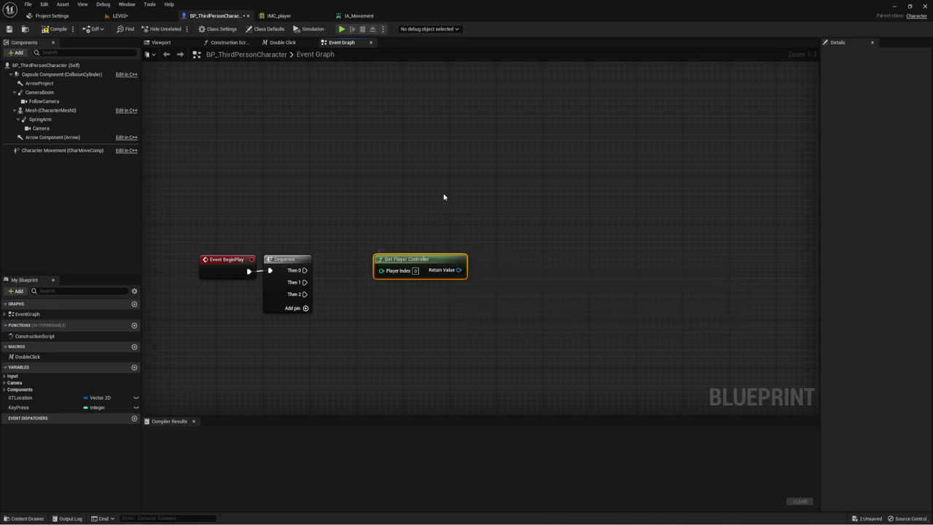
{"action": "left_click_drag", "start_coordinate": [414, 195], "coordinate": [443, 290]}
{"action": "right_click_drag", "start_coordinate": [509, 257], "coordinate": [477, 263]}
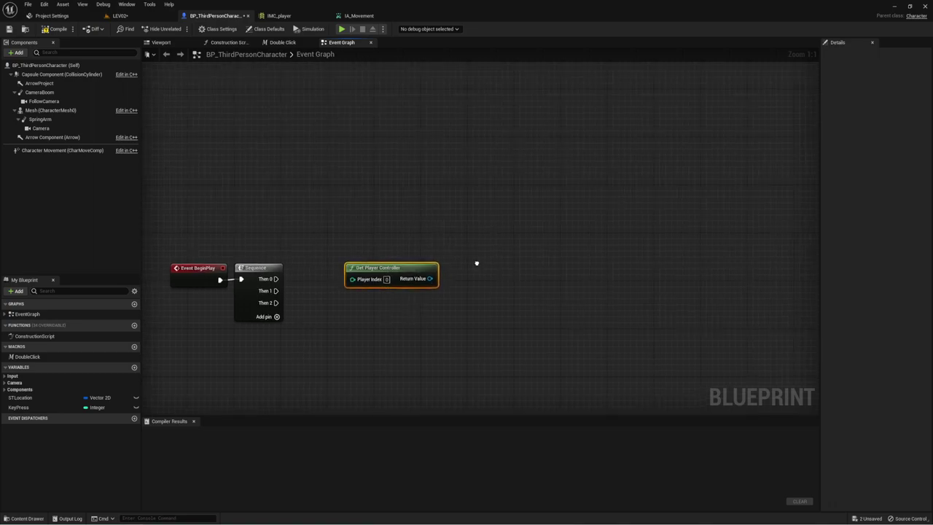
{"action": "left_click_drag", "start_coordinate": [371, 214], "coordinate": [431, 313]}
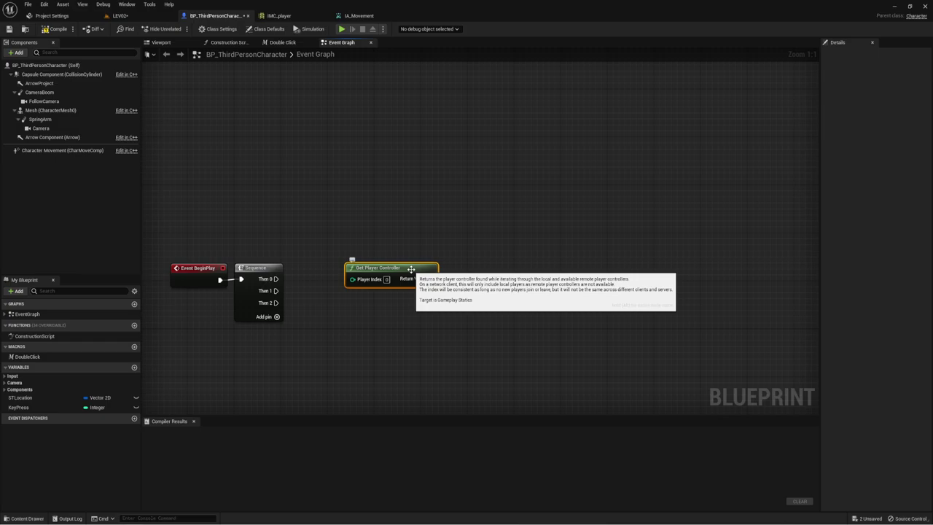
{"action": "mouse_move", "coordinate": [380, 236]}
{"action": "left_mouse_down"}
{"action": "mouse_move", "coordinate": [395, 287]}
{"action": "mouse_move", "coordinate": [388, 267]}
{"action": "mouse_move", "coordinate": [493, 250]}
{"action": "left_mouse_up"}
- Add a Get EnhancedInputLocalPlayerSubsystem node fed by the player controller
{"action": "type", "text": "s"}
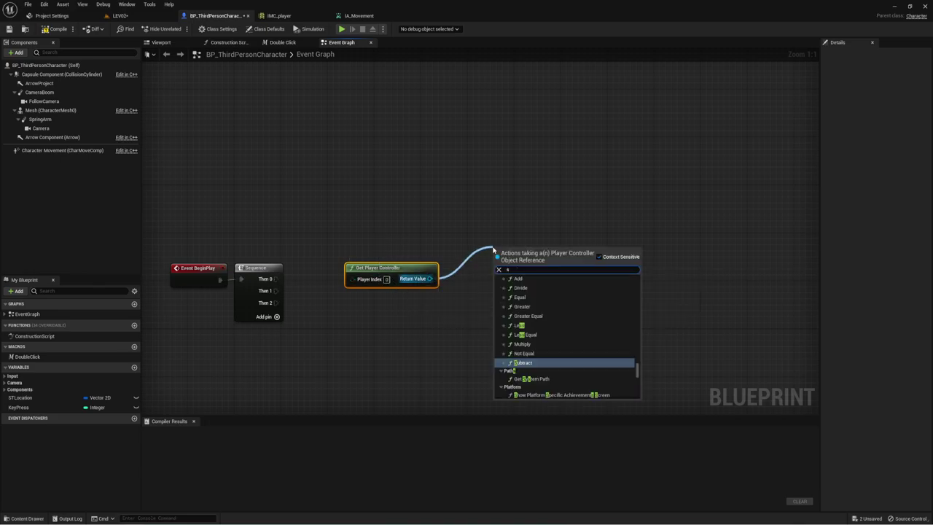
{"action": "type", "text": "y"}
{"action": "key", "text": "BackSpace"}
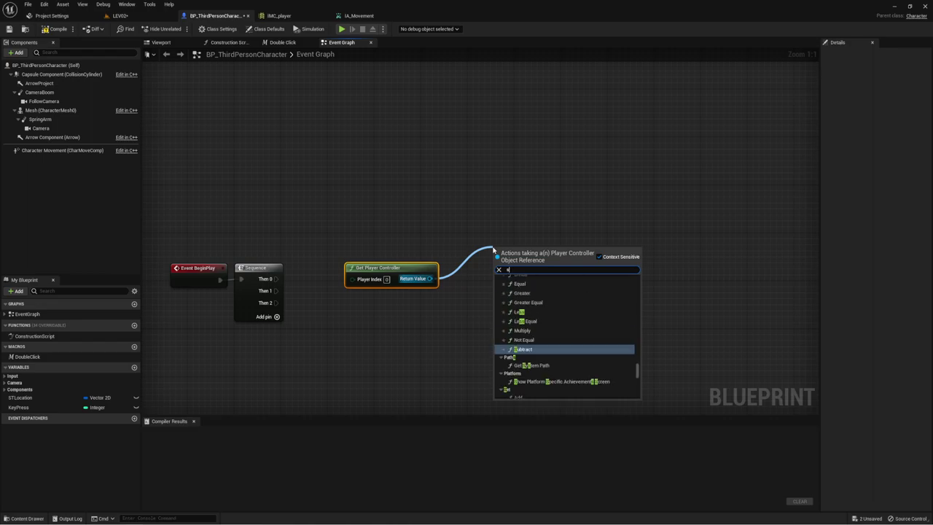
{"action": "type", "text": "ub"}
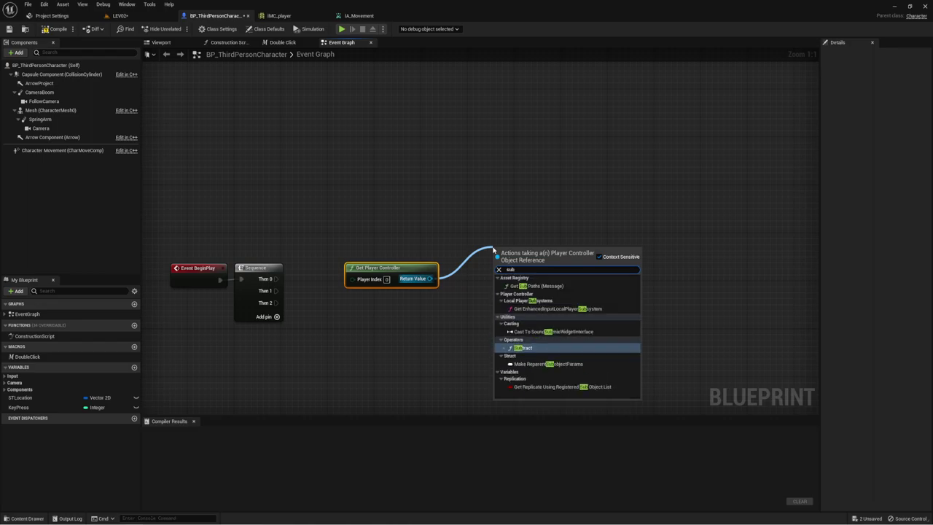
{"action": "type", "text": "s"}
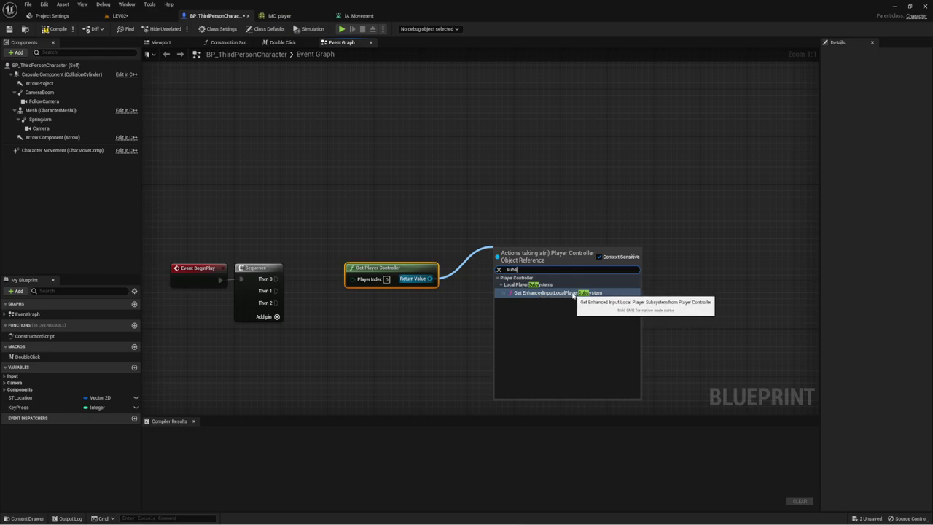
{"action": "left_click", "coordinate": [573, 293]}
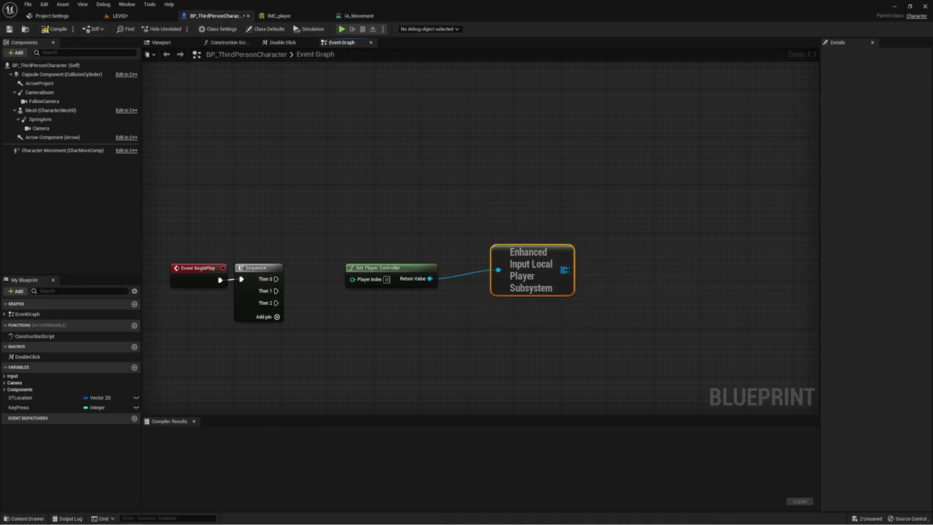
- Add an Add Mapping Context node driven by the subsystem's output
{"action": "left_click_drag", "start_coordinate": [566, 270], "coordinate": [639, 212]}
{"action": "type", "text": "add"}
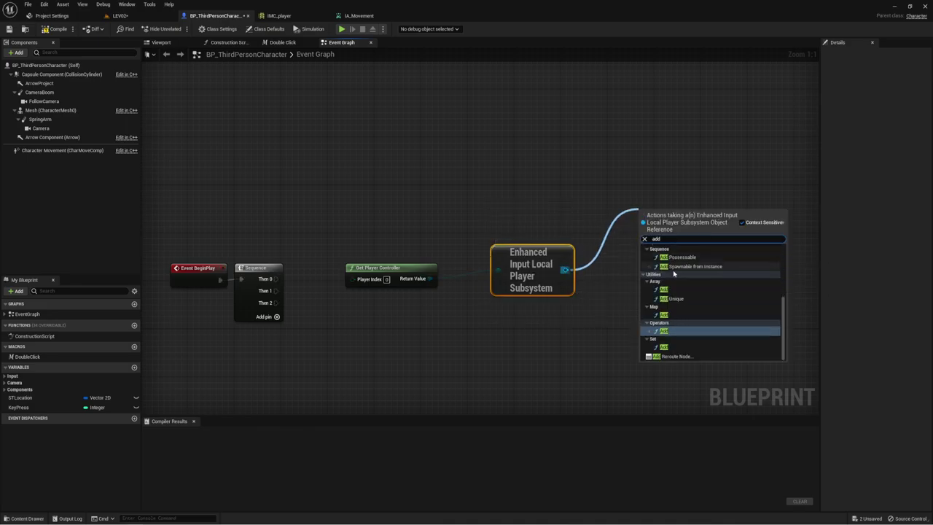
{"action": "type", "text": " maco"}
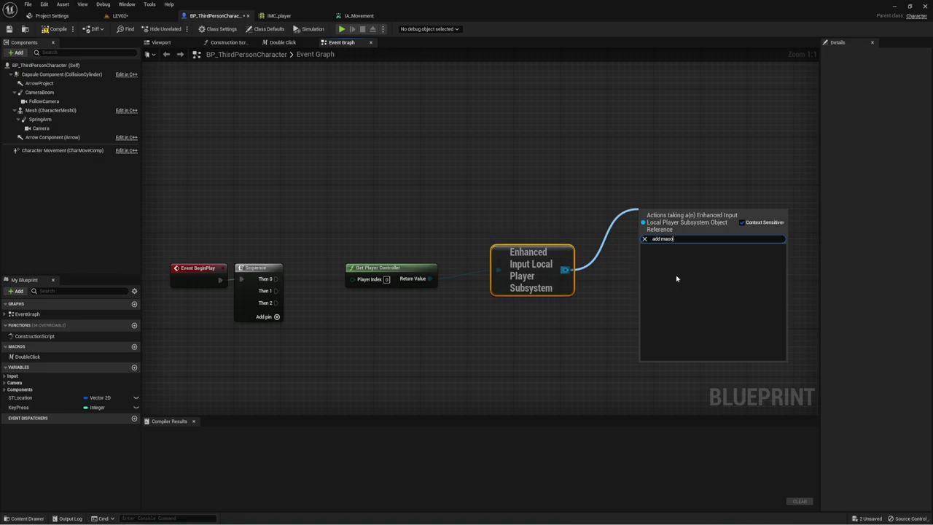
{"action": "key", "text": "BackSpace"}
{"action": "key", "text": "BackSpace"}
{"action": "type", "text": "pp"}
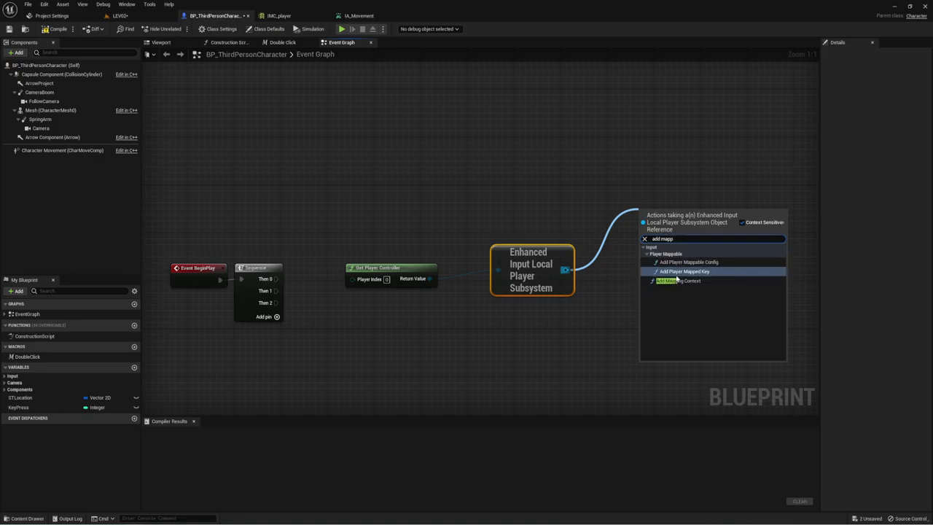
{"action": "left_click", "coordinate": [679, 281]}
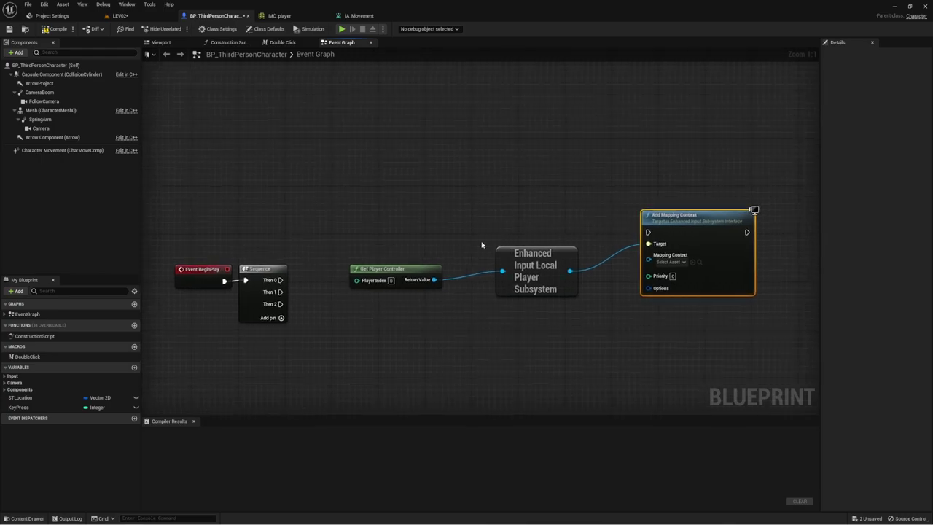
- Add an Is Valid check on the subsystem and run its Is Valid output into Add Mapping Context
{"action": "left_click_drag", "start_coordinate": [571, 271], "coordinate": [461, 193]}
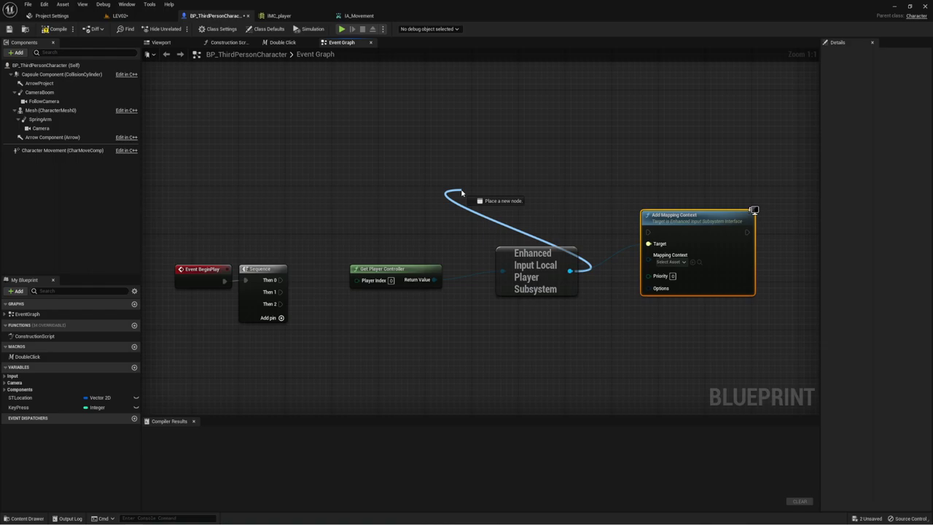
{"action": "type", "text": "Is vali"}
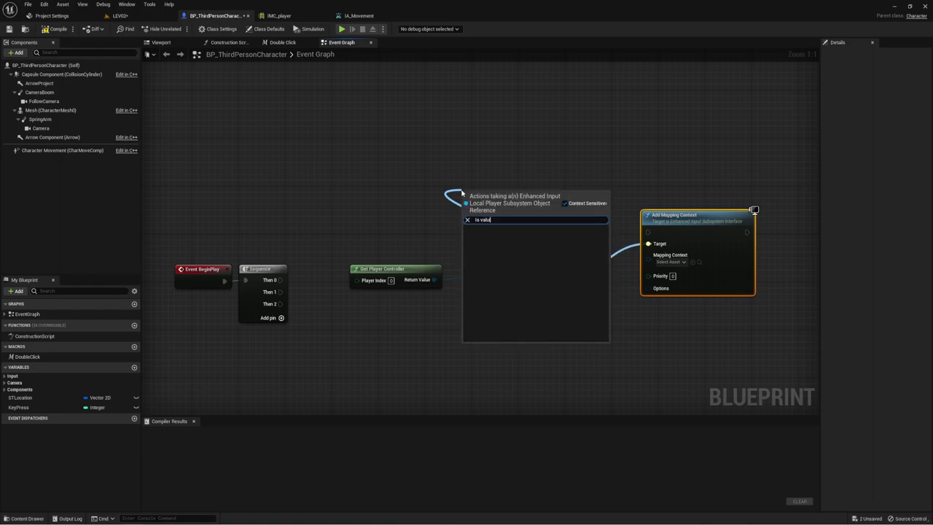
{"action": "key", "text": "BackSpace"}
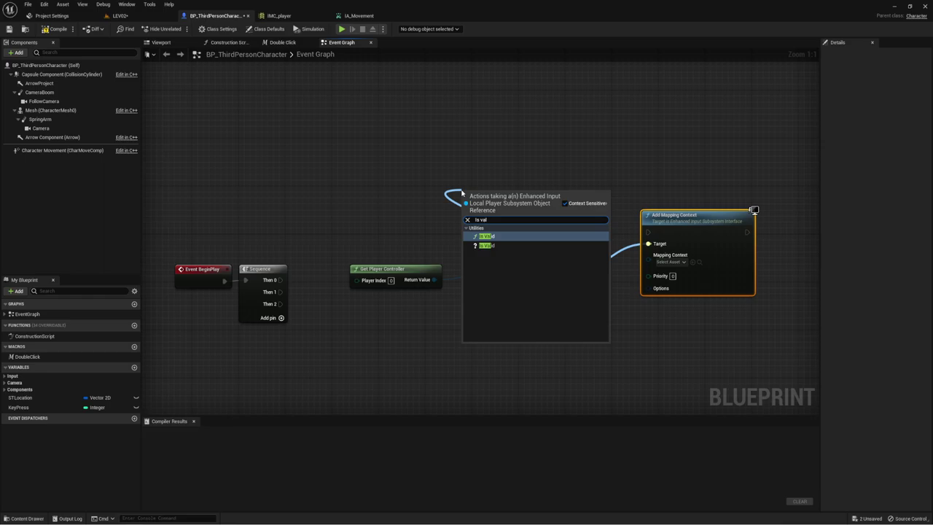
{"action": "left_click", "coordinate": [486, 237]}
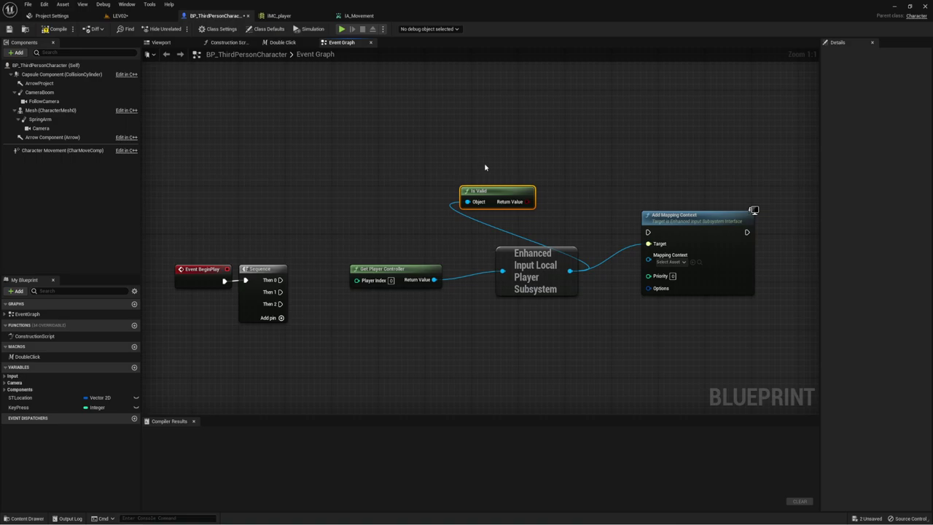
{"action": "key", "text": "Delete"}
{"action": "left_click_drag", "start_coordinate": [571, 270], "coordinate": [513, 209]}
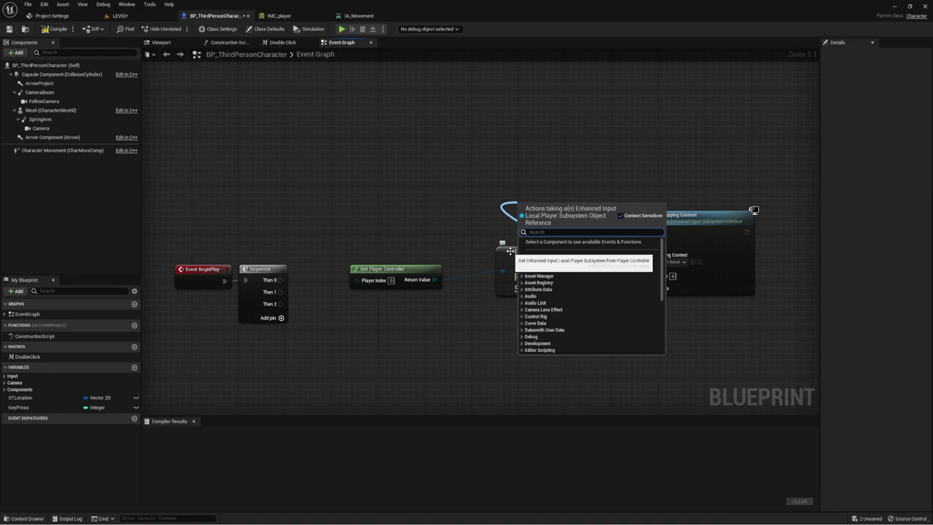
{"action": "type", "text": "is"}
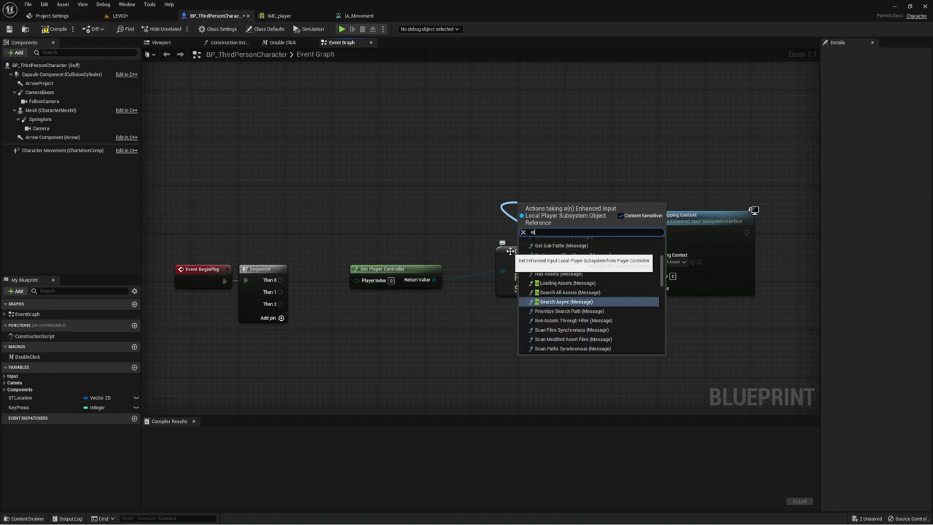
{"action": "type", "text": " vali"}
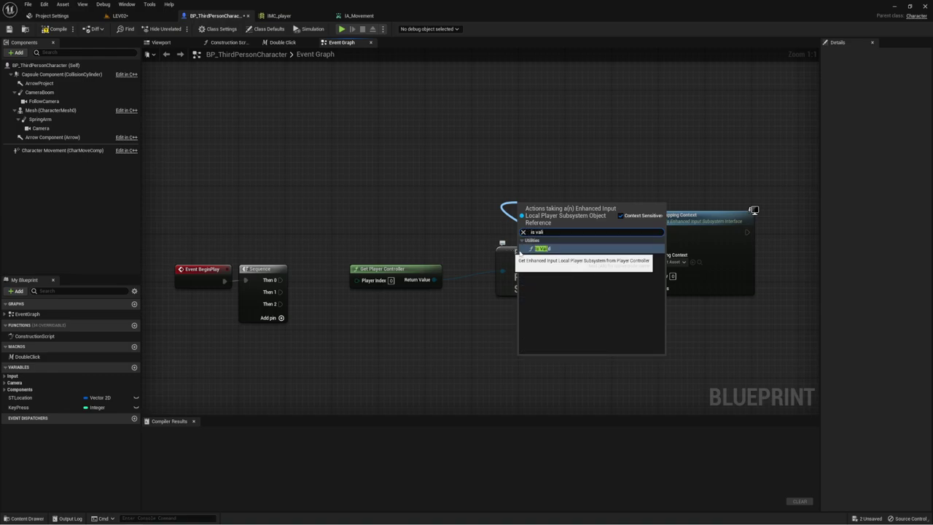
{"action": "left_click", "coordinate": [541, 249]}
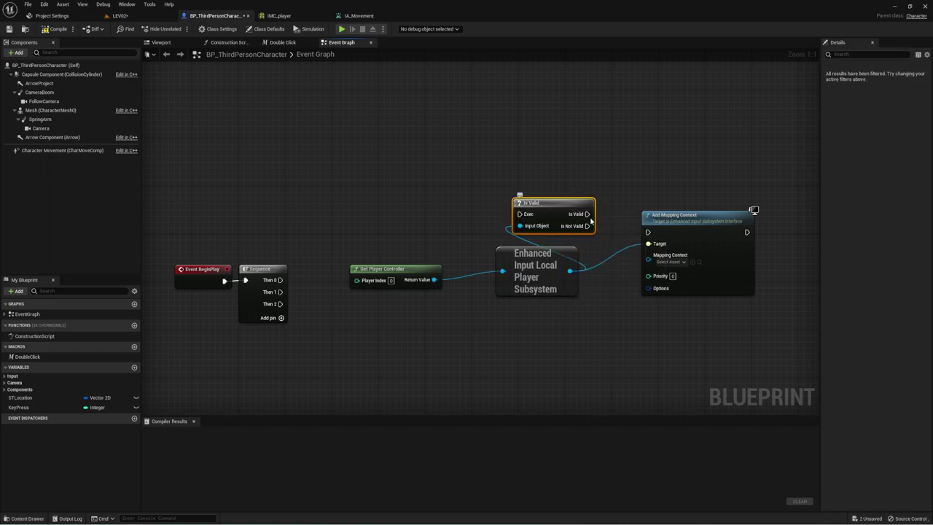
{"action": "left_click_drag", "start_coordinate": [657, 221], "coordinate": [661, 203]}
{"action": "left_click_drag", "start_coordinate": [587, 214], "coordinate": [654, 215]}
- Select the controller, subsystem, Is Valid and Add Mapping Context nodes and shift them down-right
{"action": "left_click_drag", "start_coordinate": [537, 155], "coordinate": [583, 240]}
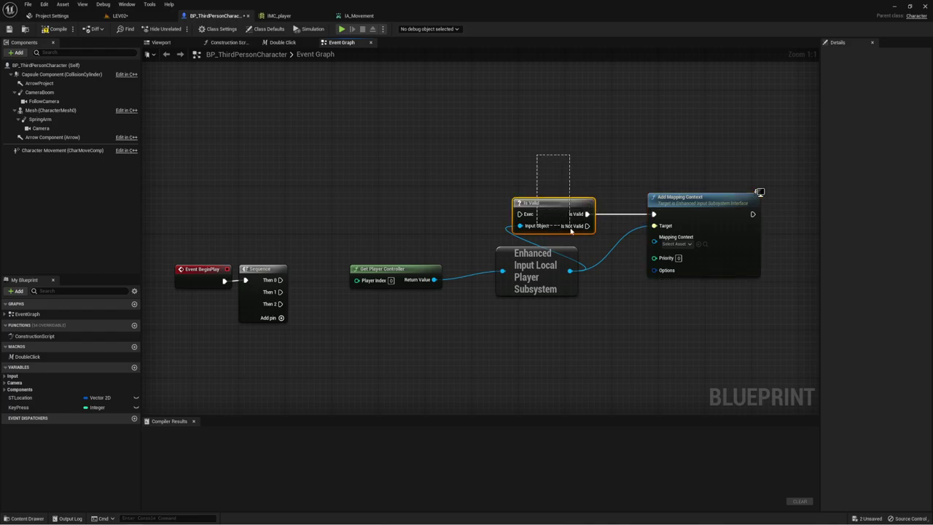
{"action": "right_click_drag", "start_coordinate": [442, 244], "coordinate": [423, 200]}
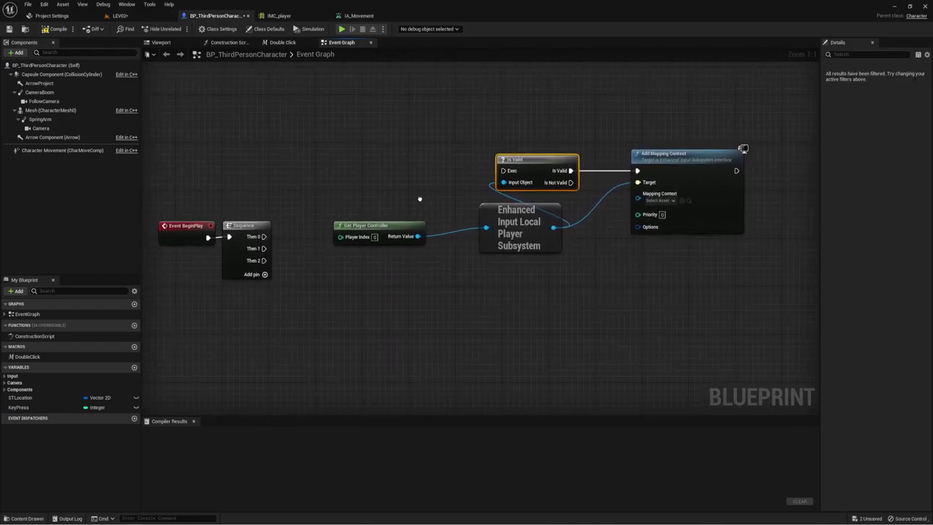
{"action": "left_click_drag", "start_coordinate": [363, 122], "coordinate": [570, 250]}
{"action": "left_click", "coordinate": [685, 175], "text": "ctrl"}
{"action": "left_click_drag", "start_coordinate": [686, 175], "coordinate": [715, 223]}
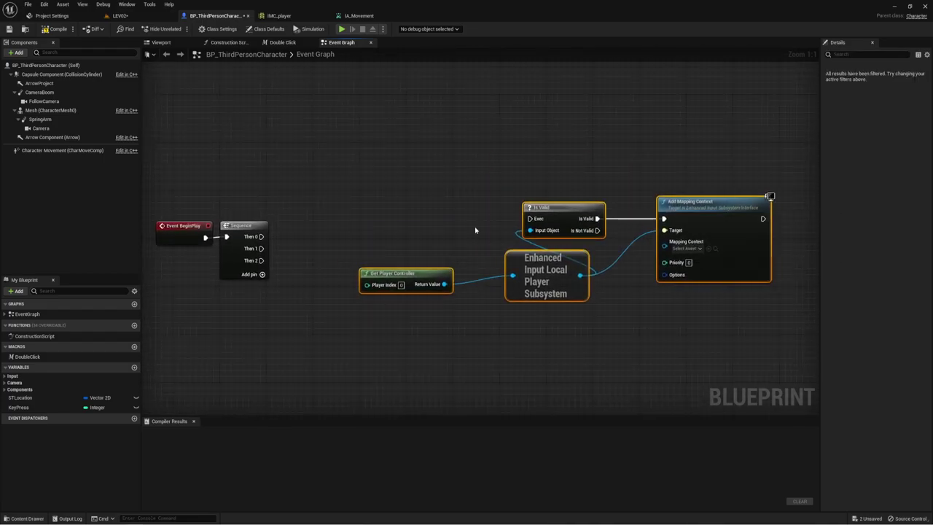
- Delete the Get Player Controller node from the graph
{"action": "left_click_drag", "start_coordinate": [366, 200], "coordinate": [727, 315]}
{"action": "left_click", "coordinate": [409, 275]}
{"action": "right_click_drag", "start_coordinate": [432, 293], "coordinate": [527, 291]}
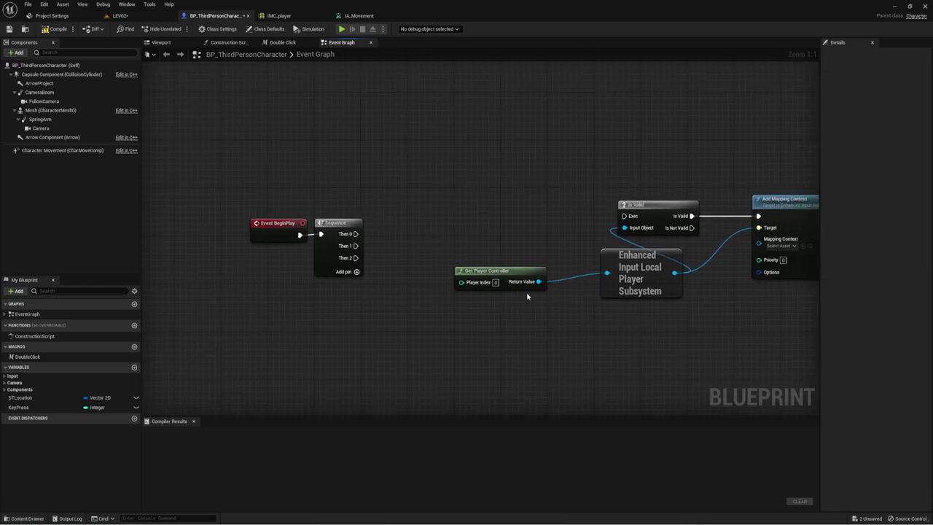
{"action": "key", "text": "Delete"}
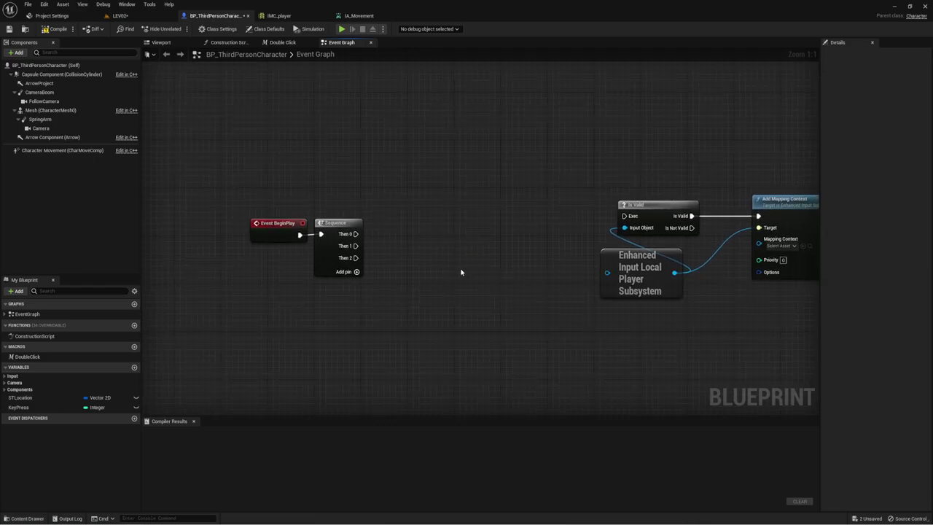
- Add a Get Controller node to the BeginPlay graph
{"action": "right_click_drag", "start_coordinate": [384, 275], "coordinate": [385, 276]}
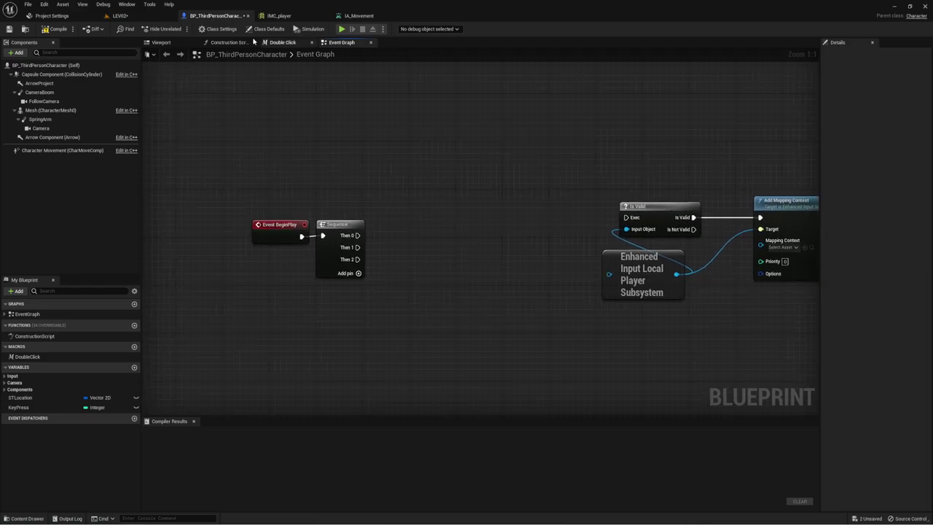
{"action": "right_click", "coordinate": [427, 279]}
{"action": "type", "text": "get"}
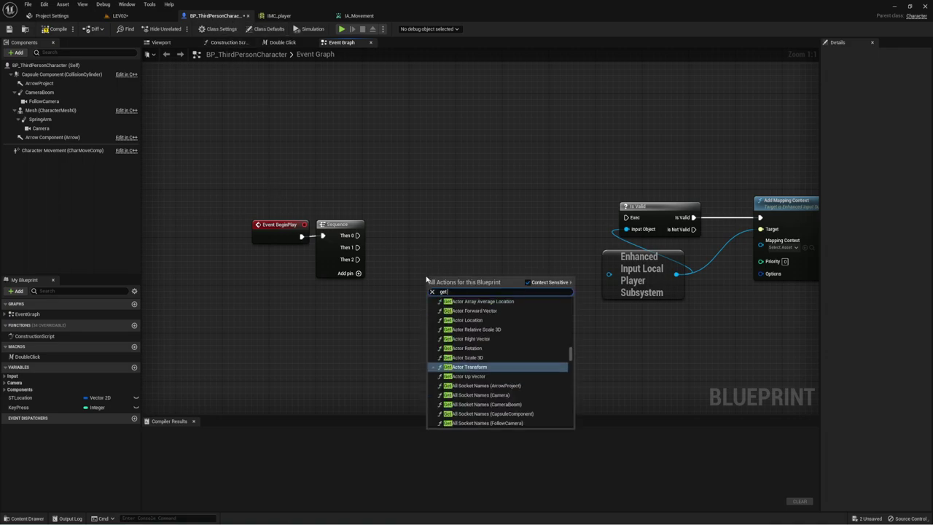
{"action": "type", "text": " cont"}
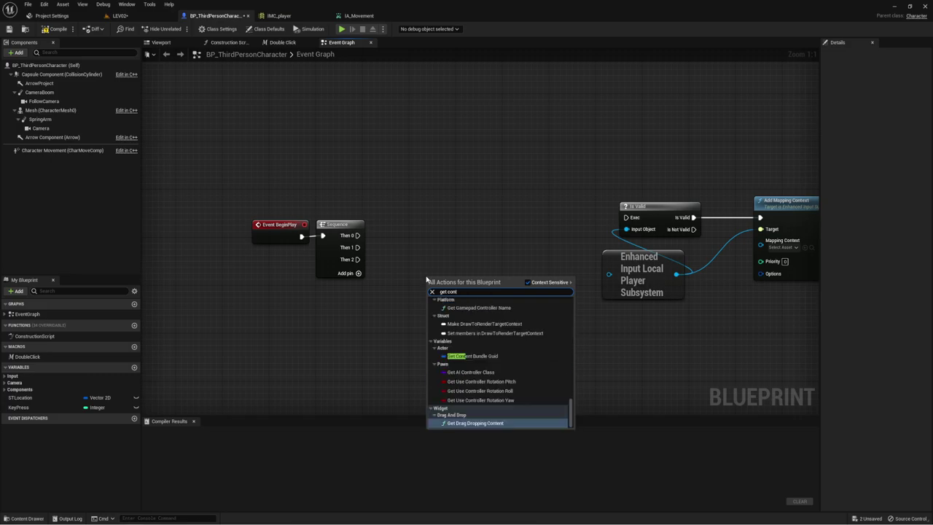
{"action": "scroll", "coordinate": [485, 377], "scroll_direction": "up", "scroll_amount": 5}
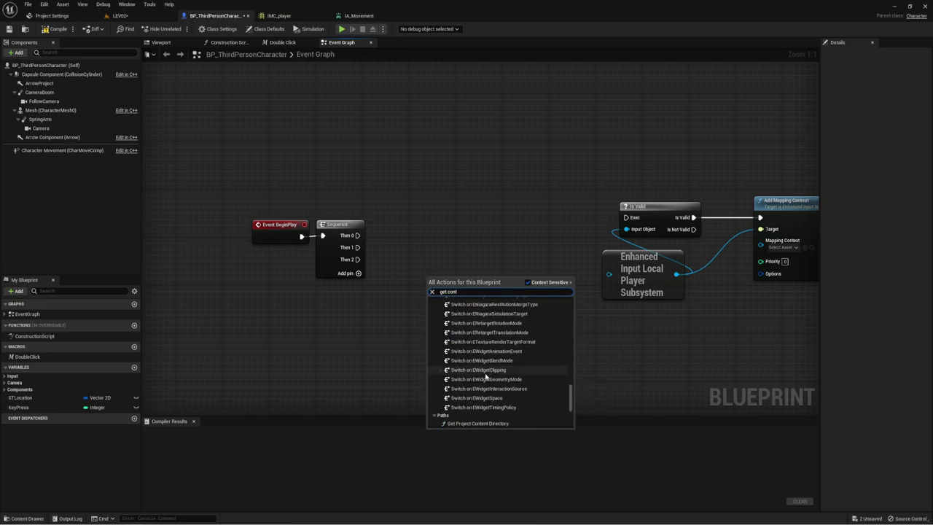
{"action": "scroll", "coordinate": [486, 377], "scroll_direction": "up", "scroll_amount": 5}
{"action": "scroll", "coordinate": [485, 377], "scroll_direction": "up", "scroll_amount": 5}
{"action": "type", "text": "ro"}
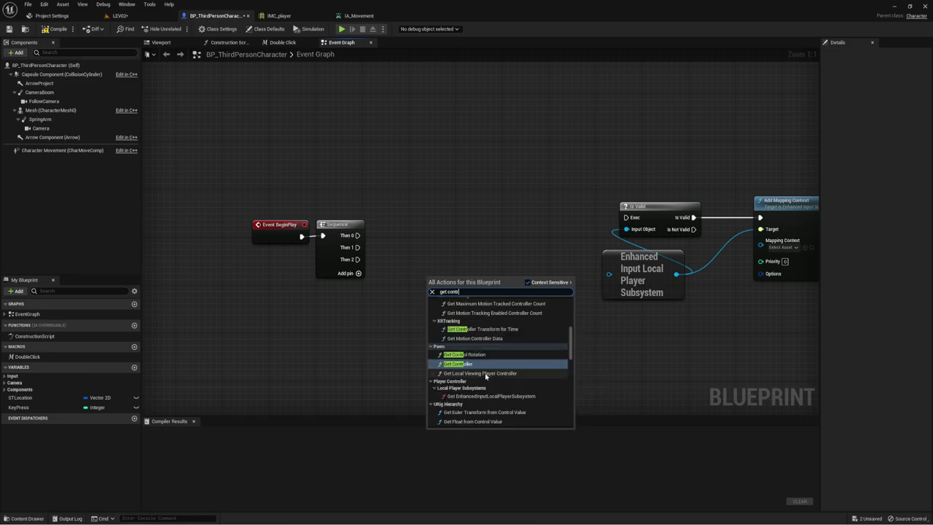
{"action": "type", "text": "ll"}
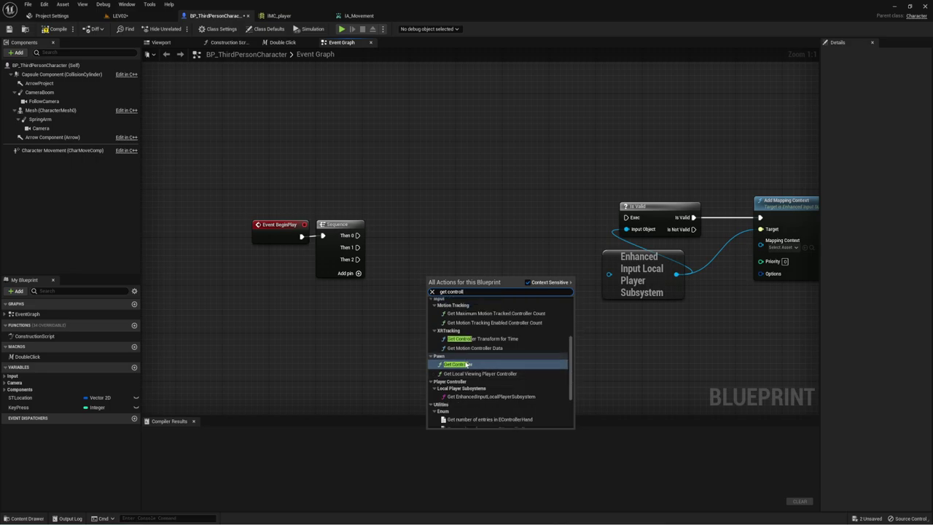
{"action": "left_click", "coordinate": [470, 364]}
- Cast Get Controller's Return Value to PC_player with a Cast To PC_player node
{"action": "mouse_move", "coordinate": [469, 280]}
{"action": "left_mouse_down"}
{"action": "mouse_move", "coordinate": [440, 257]}
{"action": "mouse_move", "coordinate": [496, 180]}
{"action": "left_mouse_up"}
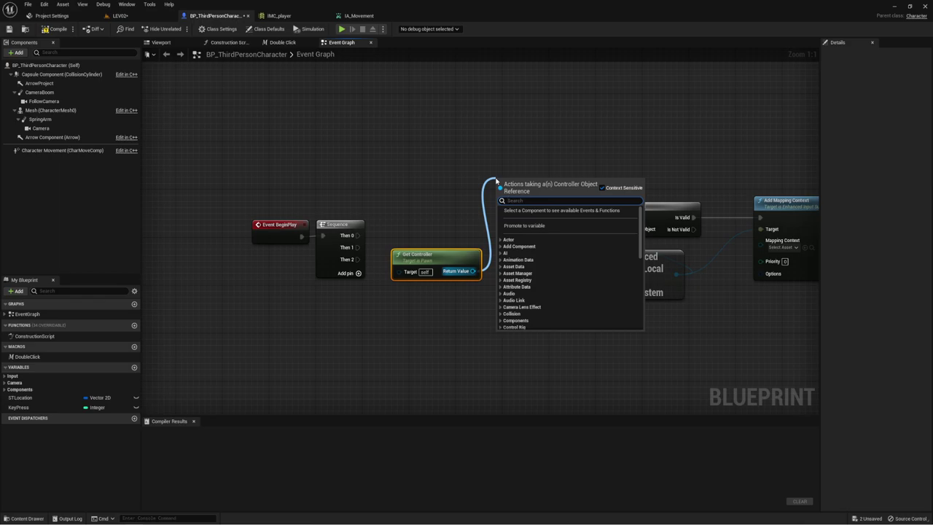
{"action": "type", "text": "cast to"}
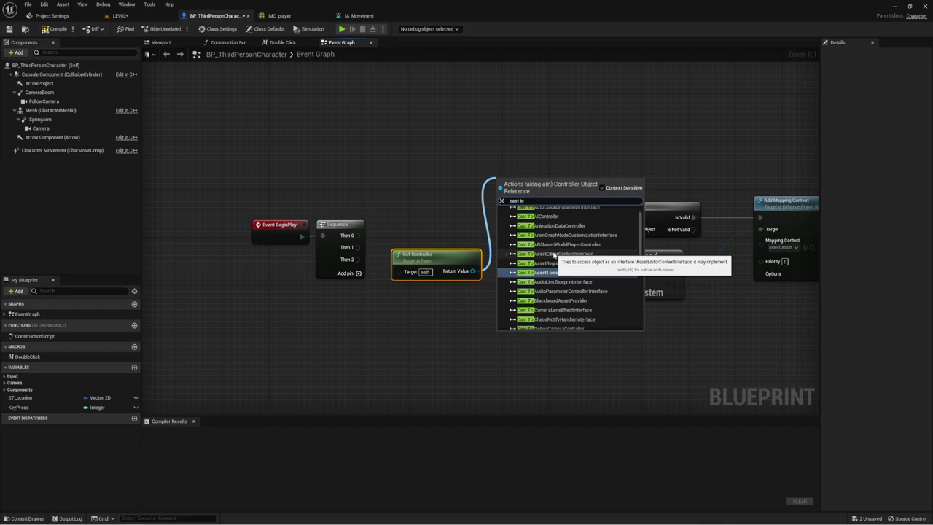
{"action": "type", "text": " PC"}
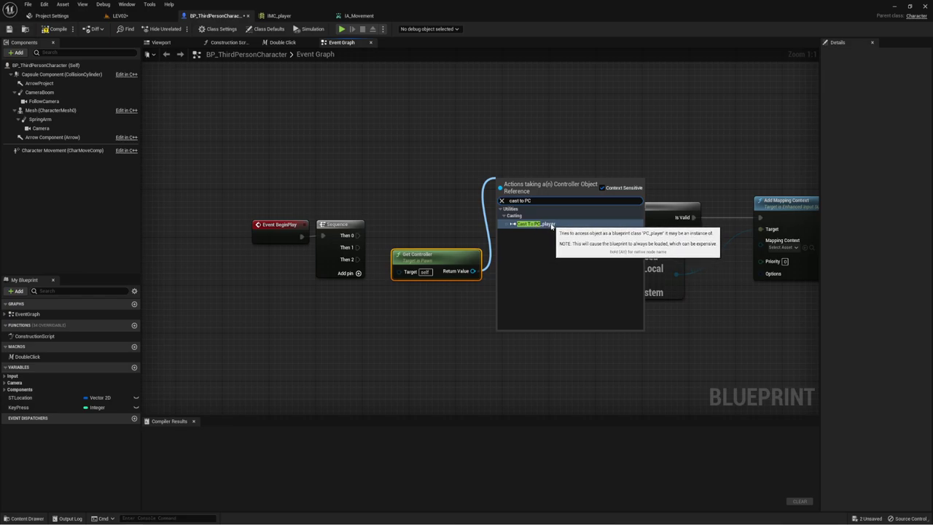
{"action": "left_click", "coordinate": [539, 224]}
- Wire Sequence Then 0 into the cast, the cast into Is Valid, and As PC Player into the subsystem
{"action": "left_click_drag", "start_coordinate": [498, 194], "coordinate": [358, 236]}
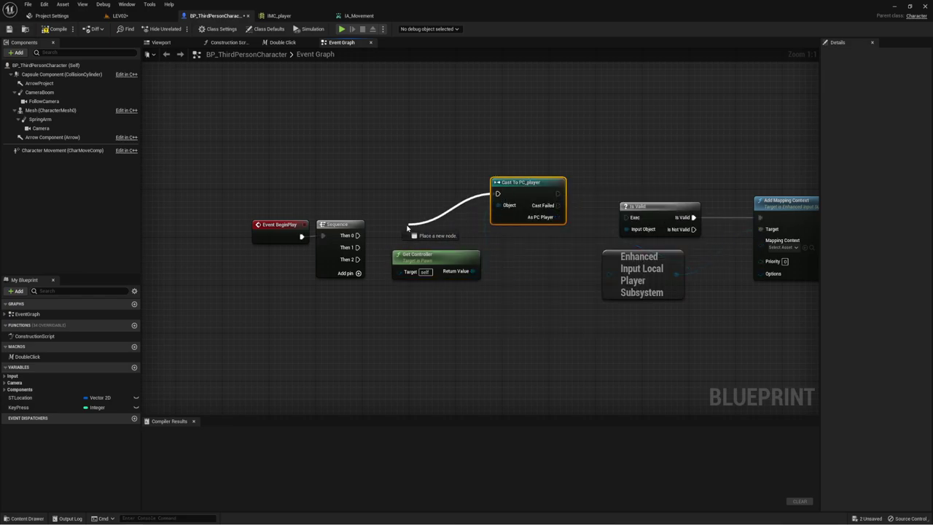
{"action": "left_click_drag", "start_coordinate": [558, 193], "coordinate": [628, 219]}
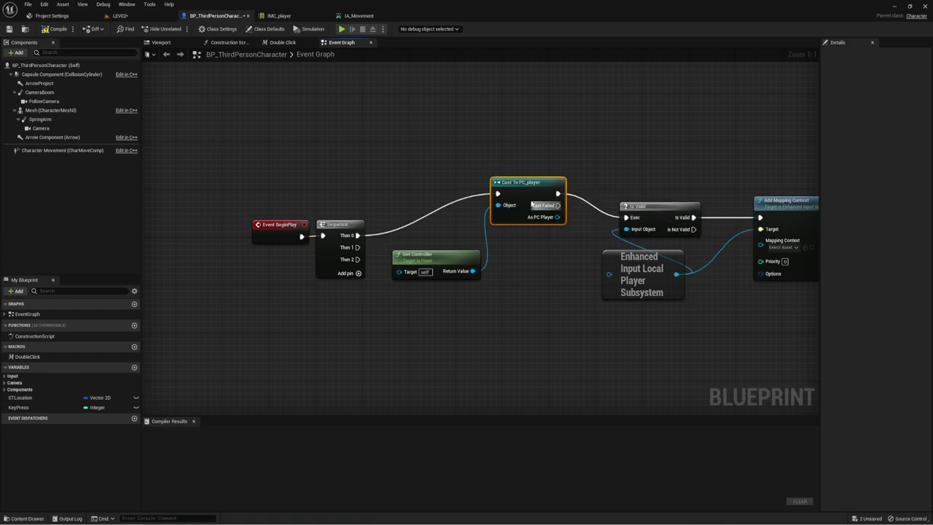
{"action": "left_click_drag", "start_coordinate": [442, 144], "coordinate": [531, 267]}
{"action": "left_click_drag", "start_coordinate": [528, 182], "coordinate": [550, 206]}
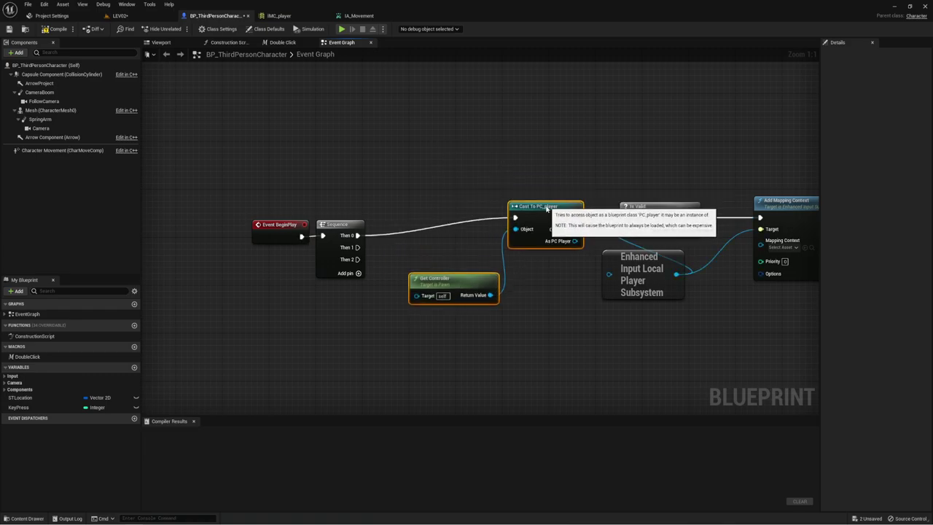
{"action": "left_click_drag", "start_coordinate": [472, 285], "coordinate": [532, 266]}
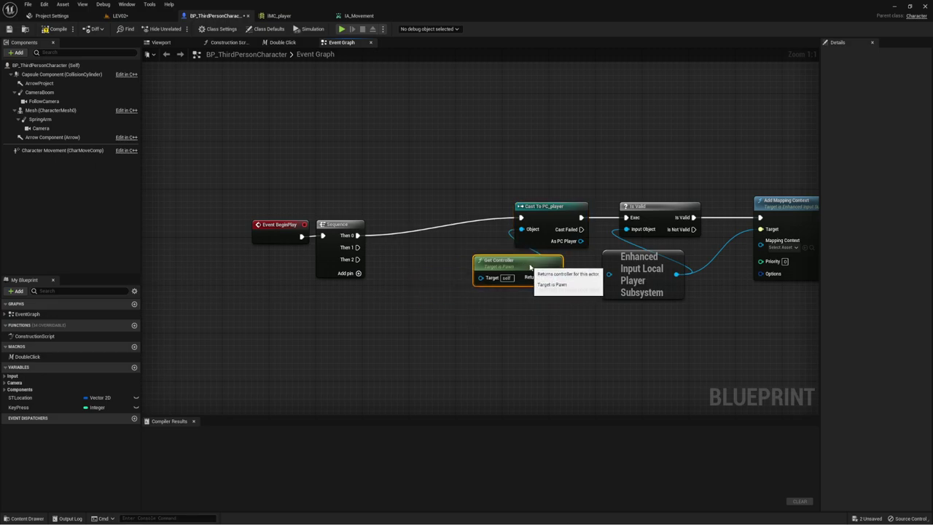
{"action": "right_click_drag", "start_coordinate": [582, 296], "coordinate": [474, 262]}
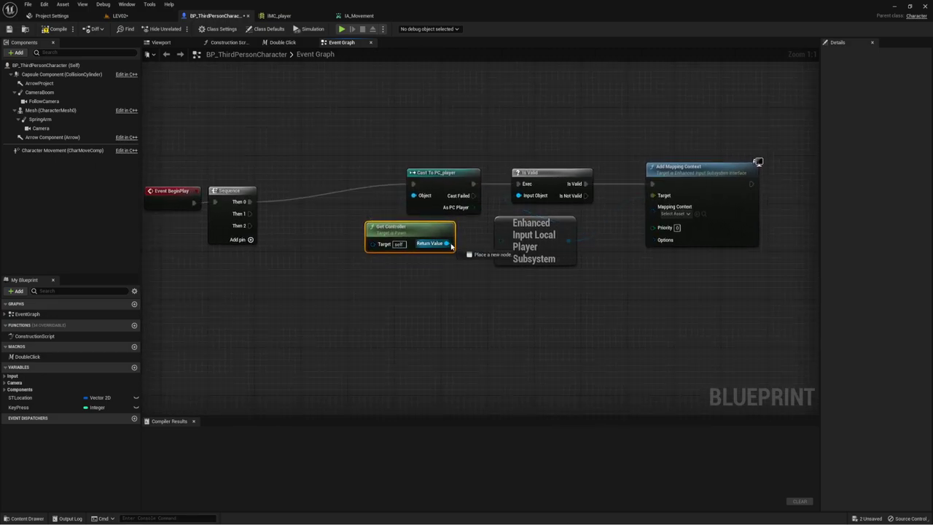
{"action": "left_click_drag", "start_coordinate": [475, 208], "coordinate": [501, 240]}
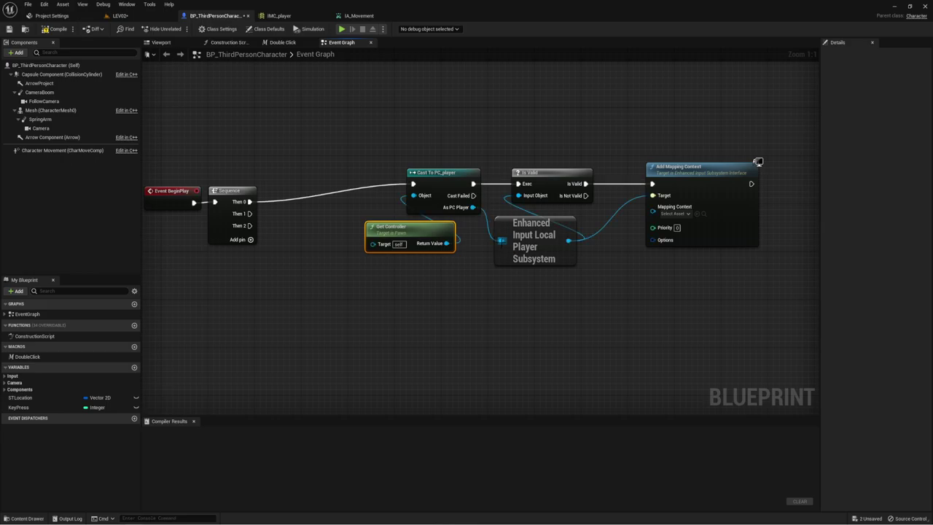
- Tidy the layout of the subsystem, Is Valid and Add Mapping Context nodes
{"action": "left_click", "coordinate": [652, 282]}
{"action": "right_click_drag", "start_coordinate": [652, 283], "coordinate": [645, 285]}
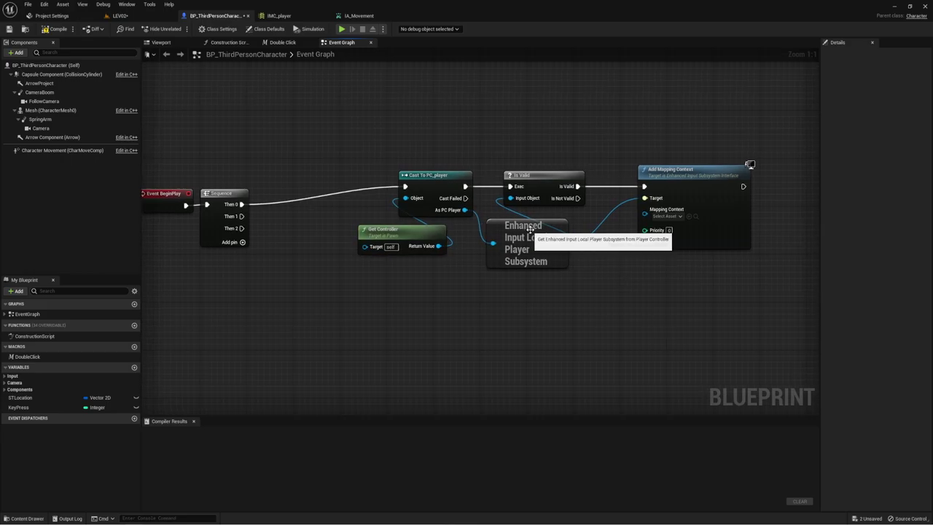
{"action": "left_click_drag", "start_coordinate": [524, 232], "coordinate": [542, 228]}
{"action": "left_click", "coordinate": [450, 192]}
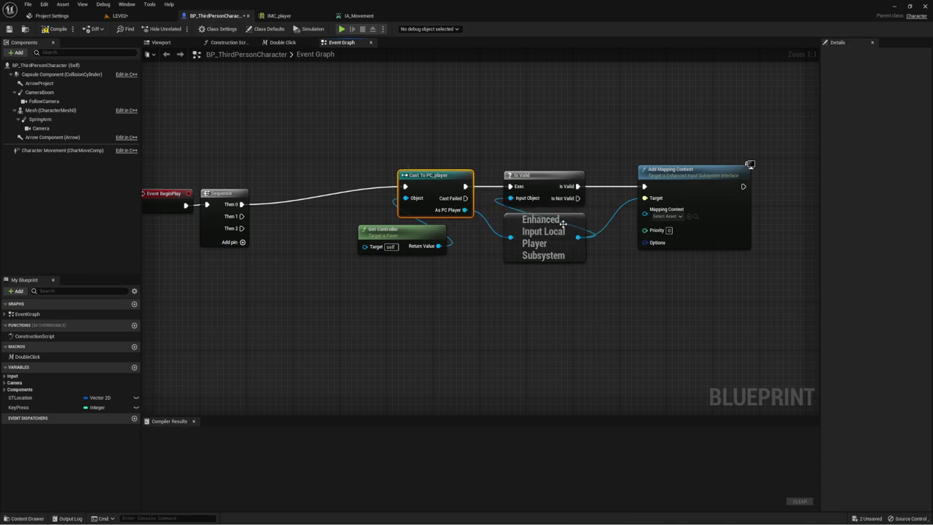
{"action": "left_click_drag", "start_coordinate": [543, 175], "coordinate": [565, 175]}
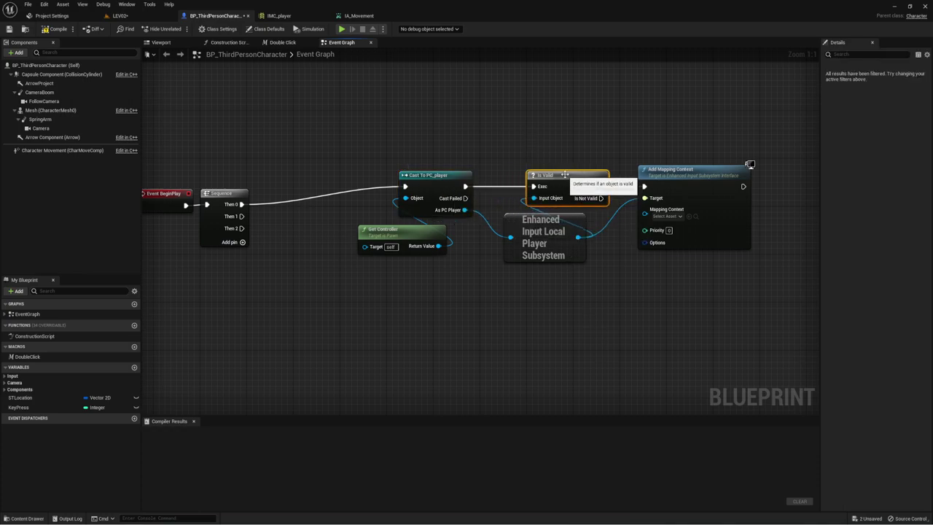
{"action": "right_click_drag", "start_coordinate": [620, 272], "coordinate": [573, 269]}
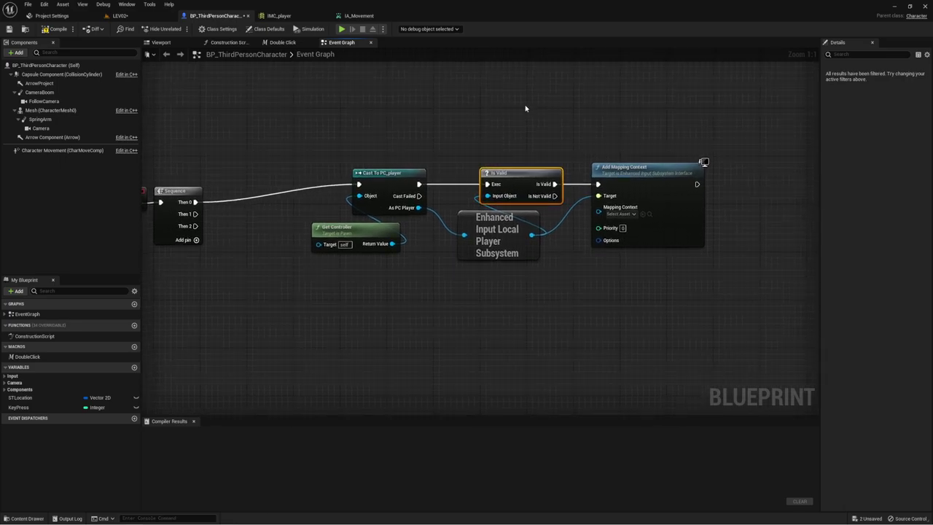
{"action": "left_click_drag", "start_coordinate": [526, 108], "coordinate": [642, 172]}
{"action": "right_click_drag", "start_coordinate": [639, 267], "coordinate": [555, 269]}
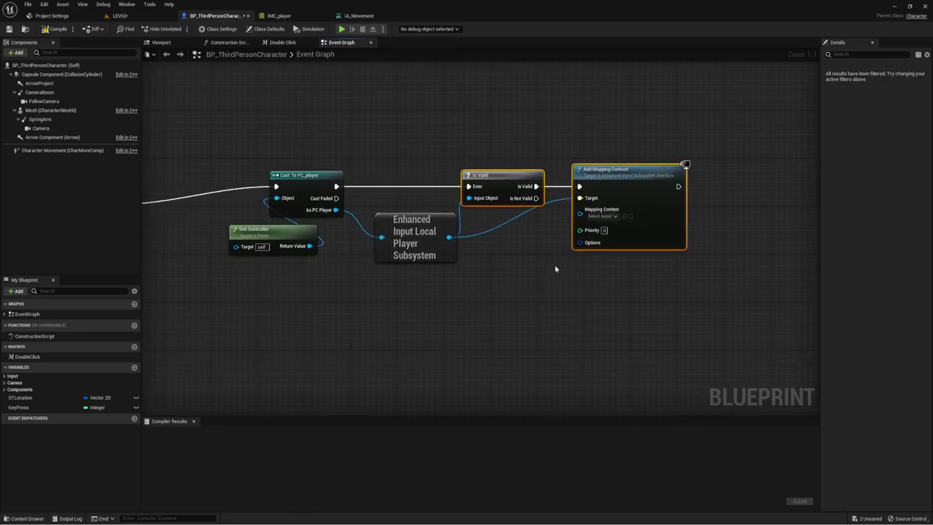
{"action": "right_click_drag", "start_coordinate": [615, 168], "coordinate": [562, 166]}
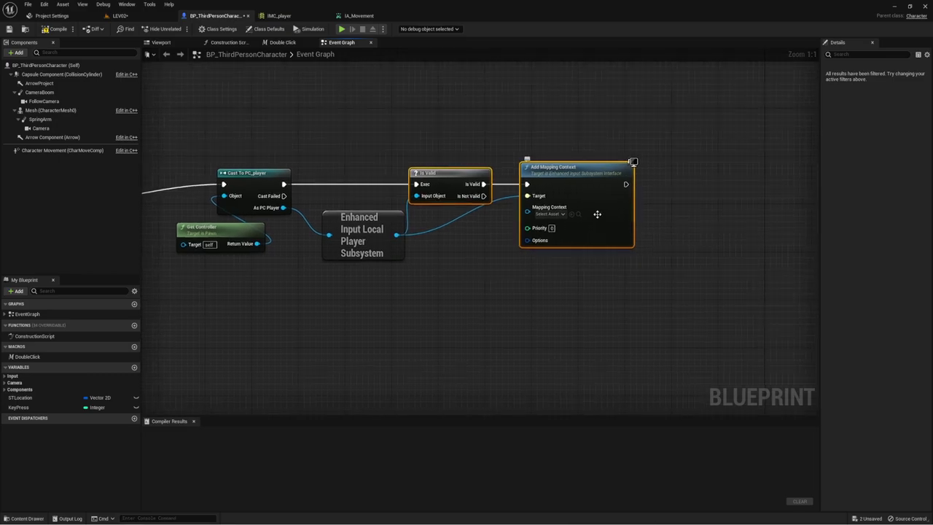
- Shift the whole BeginPlay node chain right and reselect the Cast To PC_player node
{"action": "left_click", "coordinate": [558, 214]}
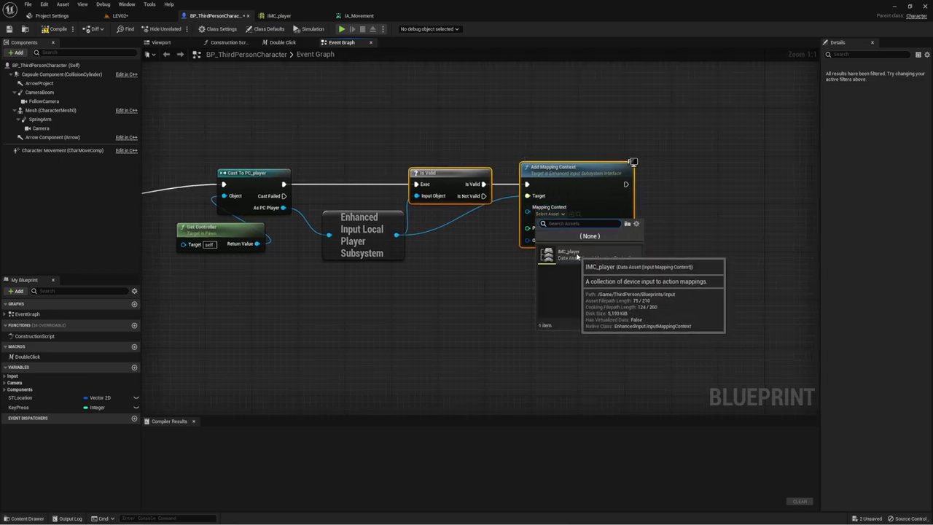
{"action": "right_click_drag", "start_coordinate": [371, 294], "coordinate": [409, 311]}
{"action": "left_click_drag", "start_coordinate": [257, 121], "coordinate": [611, 293]}
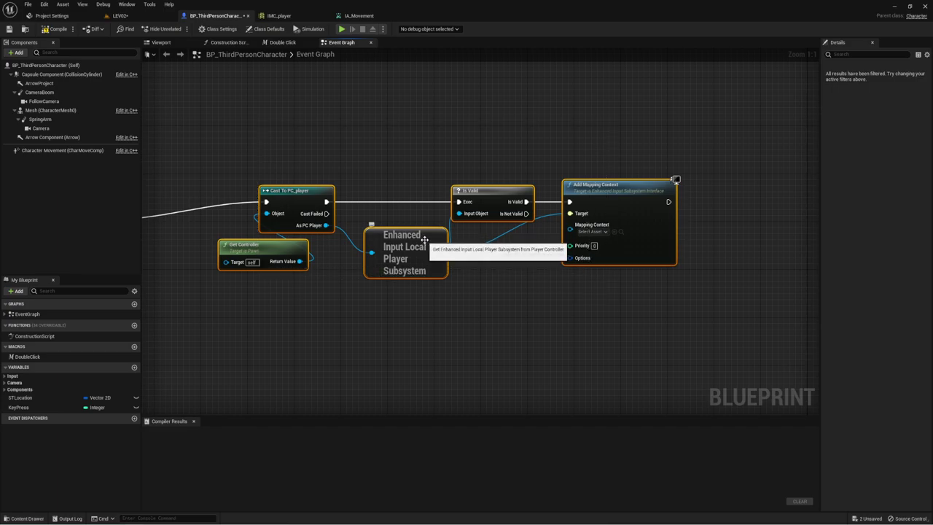
{"action": "left_click_drag", "start_coordinate": [424, 239], "coordinate": [451, 233]}
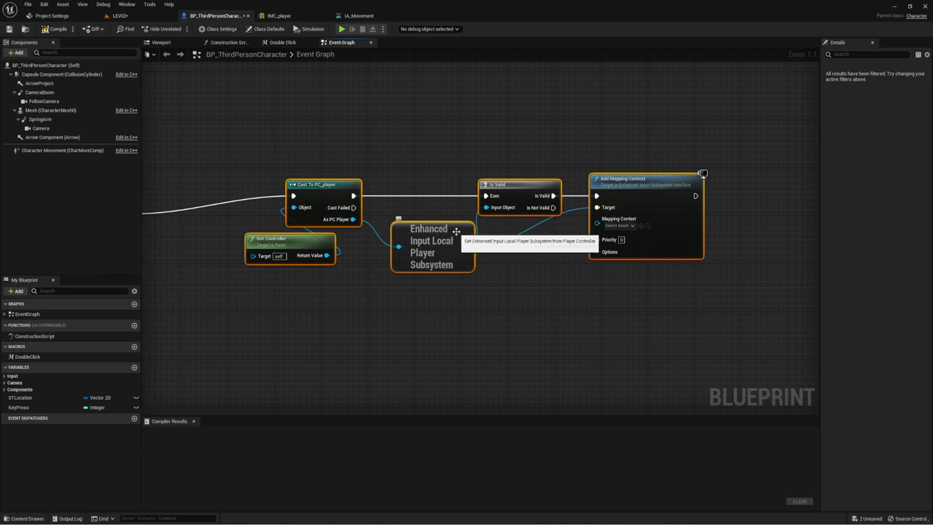
{"action": "left_click_drag", "start_coordinate": [286, 131], "coordinate": [643, 290]}
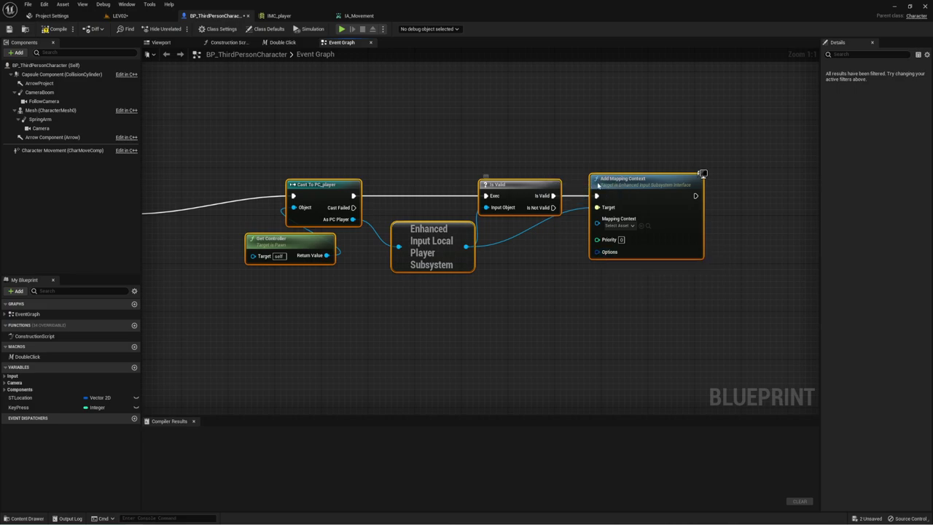
{"action": "left_click_drag", "start_coordinate": [611, 110], "coordinate": [671, 172]}
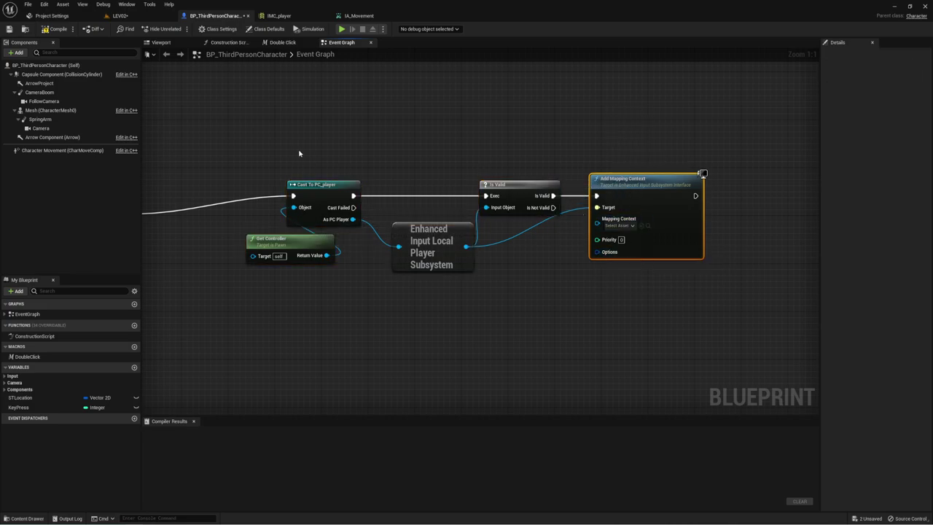
{"action": "left_click_drag", "start_coordinate": [298, 151], "coordinate": [369, 193]}
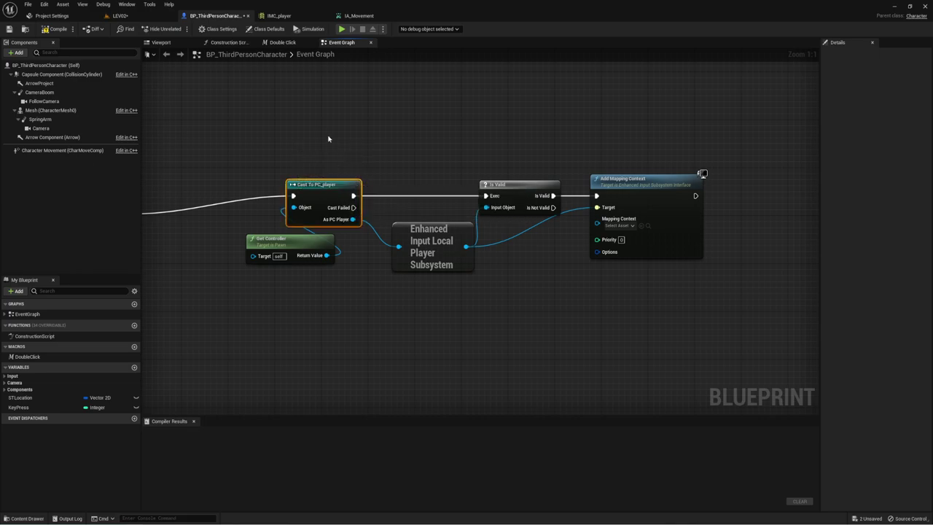
{"action": "left_click_drag", "start_coordinate": [320, 132], "coordinate": [336, 317]}
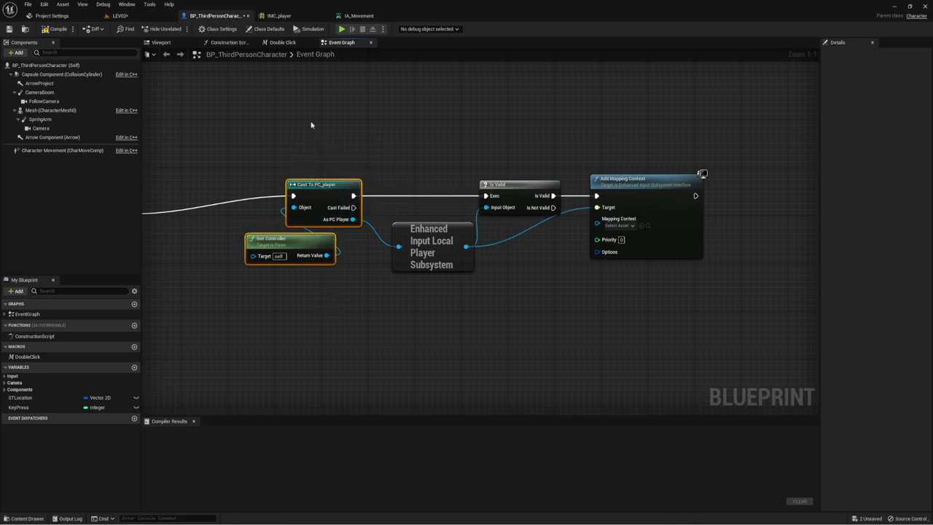
{"action": "left_click_drag", "start_coordinate": [312, 125], "coordinate": [339, 183]}
{"action": "mouse_move", "coordinate": [318, 143]}
{"action": "left_mouse_down"}
{"action": "mouse_move", "coordinate": [336, 187]}
{"action": "mouse_move", "coordinate": [327, 169]}
{"action": "left_mouse_up"}
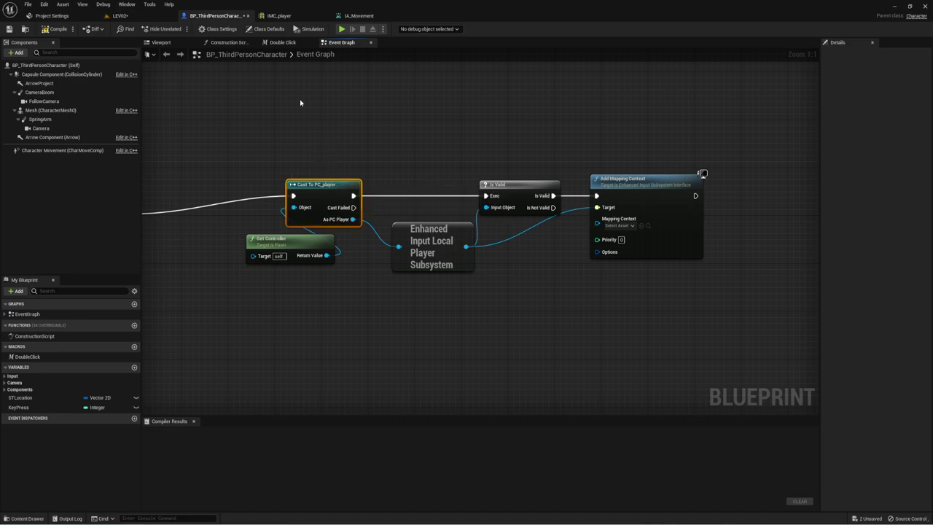
{"action": "left_click_drag", "start_coordinate": [300, 102], "coordinate": [317, 200]}
{"action": "left_click_drag", "start_coordinate": [264, 113], "coordinate": [370, 232]}
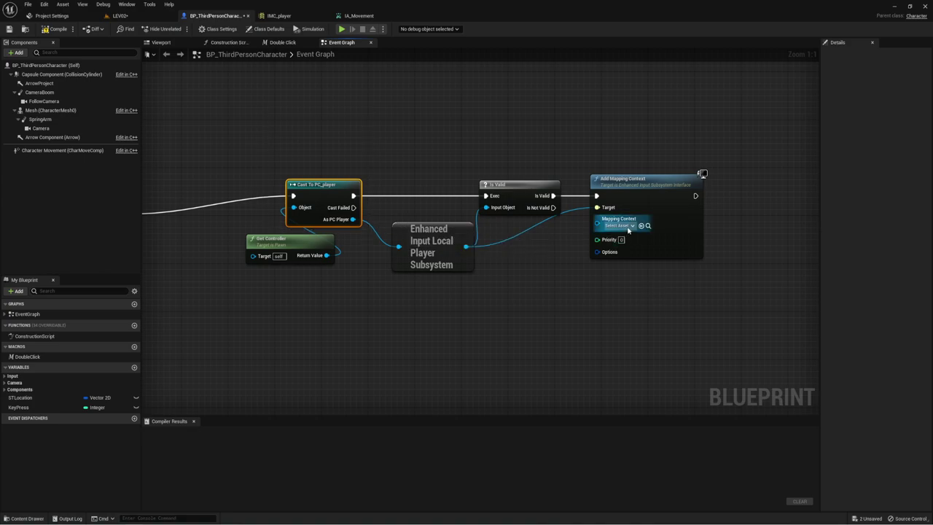
{"action": "left_click_drag", "start_coordinate": [324, 133], "coordinate": [330, 207]}
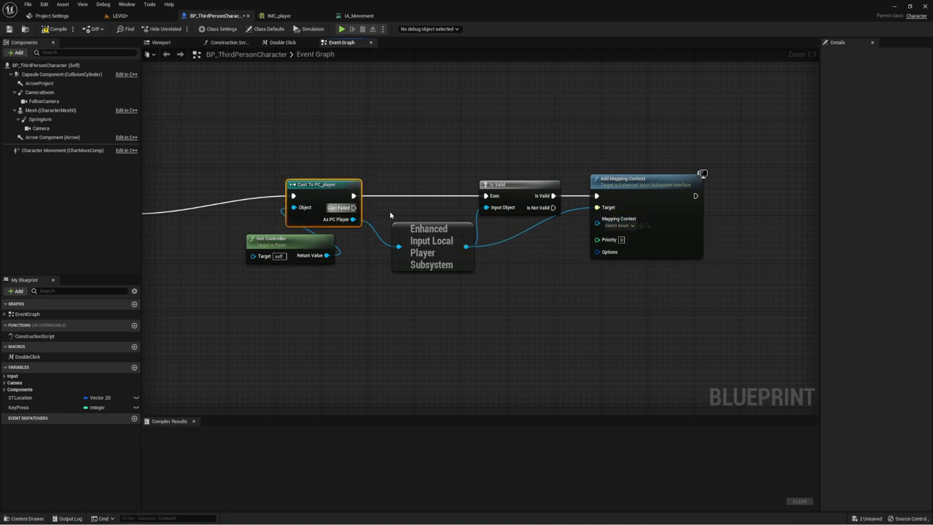
- Set Add Mapping Context's Mapping Context to IMC_player, leaving priority at 0
{"action": "left_click", "coordinate": [632, 226]}
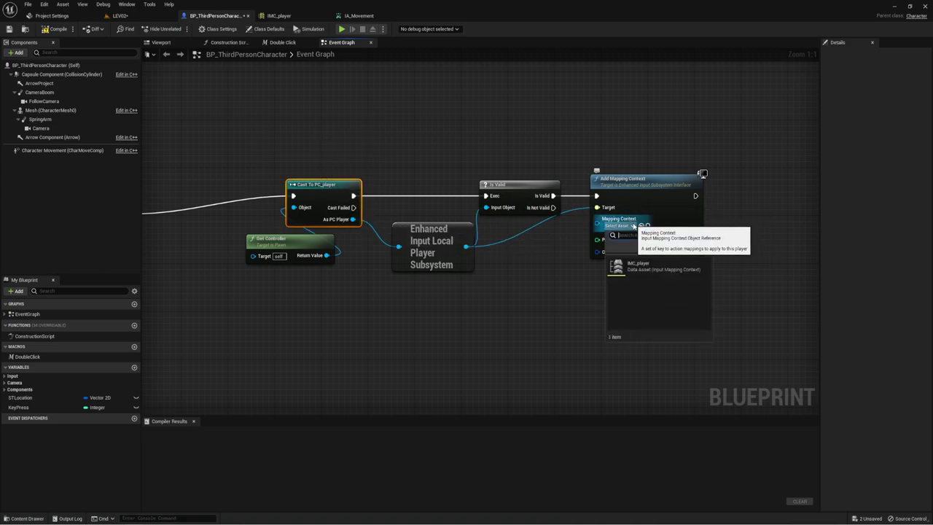
{"action": "left_click", "coordinate": [635, 266]}
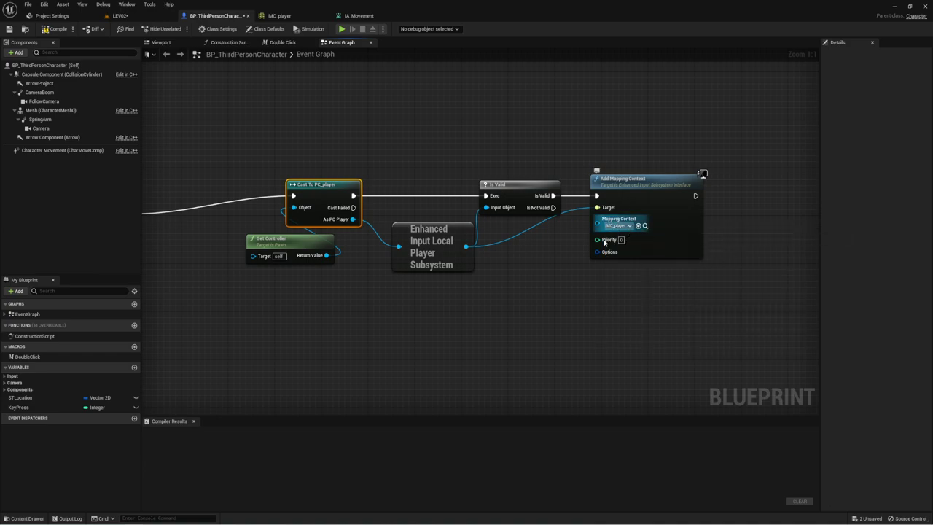
{"action": "left_click_drag", "start_coordinate": [608, 155], "coordinate": [649, 360]}
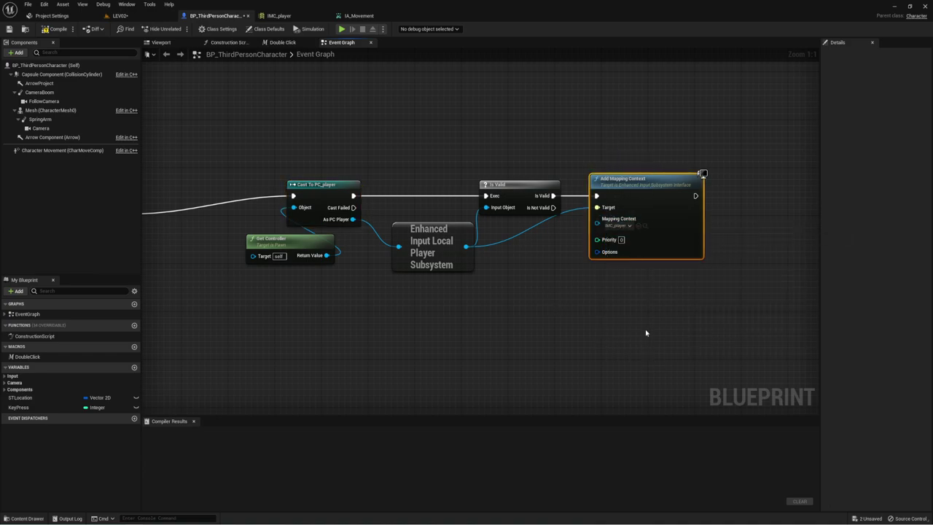
{"action": "right_click_drag", "start_coordinate": [538, 273], "coordinate": [557, 256]}
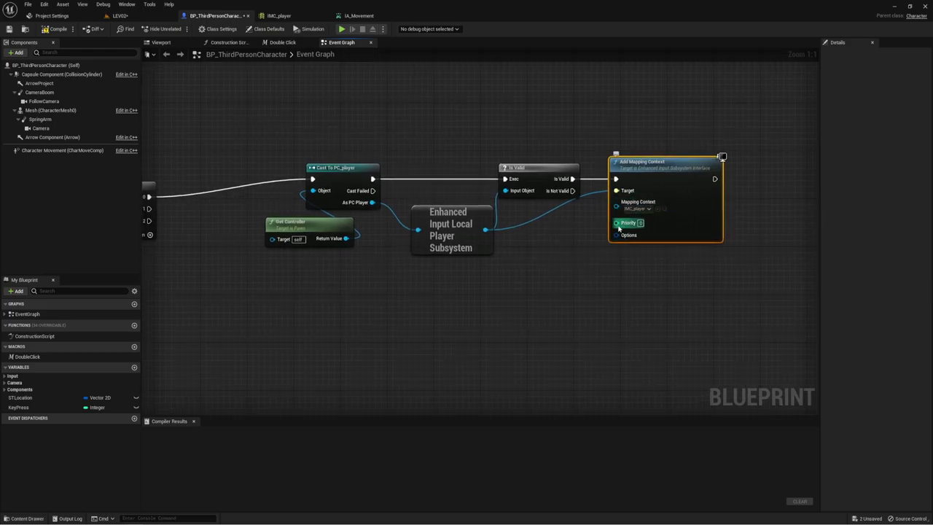
{"action": "mouse_move", "coordinate": [619, 229]}
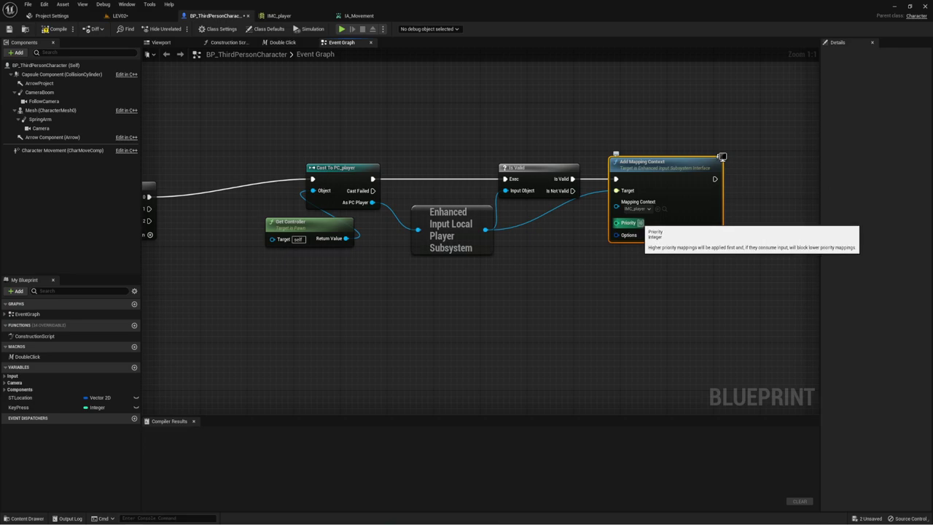
- Add an empty Index [1] to Enhanced Input's Default Mapping Contexts, then return to LEV02
{"action": "left_click", "coordinate": [51, 15]}
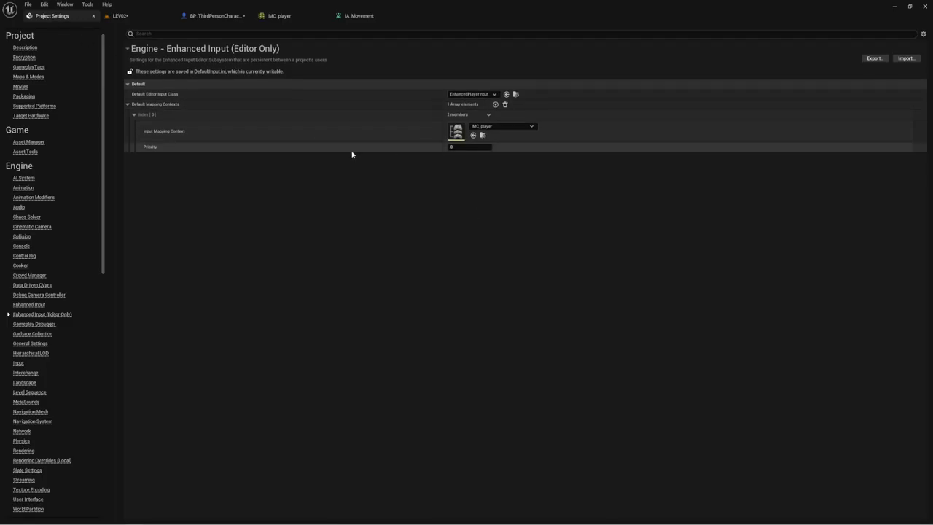
{"action": "left_click", "coordinate": [496, 104]}
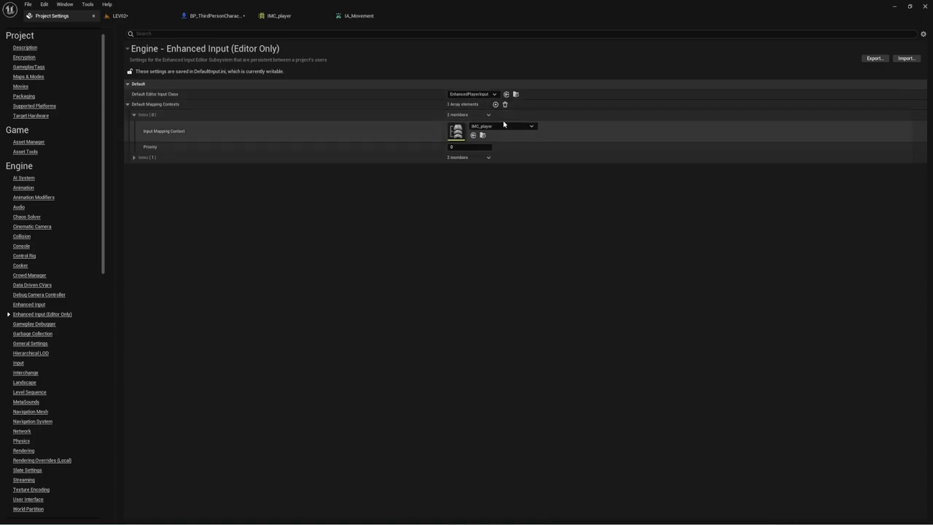
{"action": "left_click", "coordinate": [134, 157]}
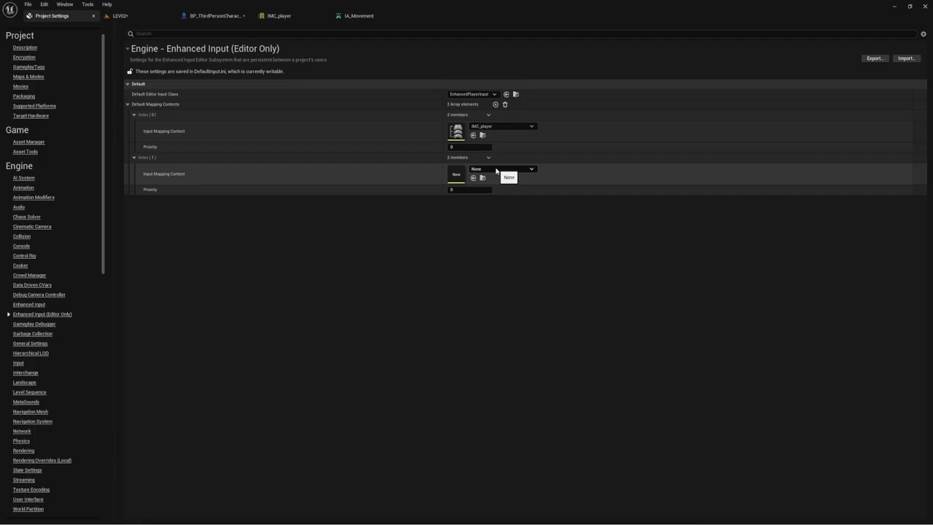
{"action": "left_click", "coordinate": [125, 14]}
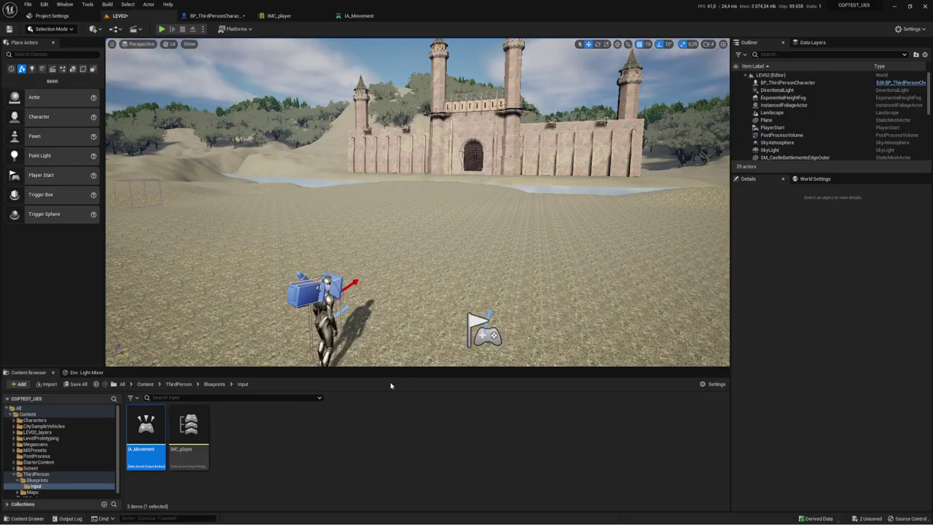
- Create an Input Mapping Context named IMC_Auto in the Input folder and open it
{"action": "left_click", "coordinate": [258, 455]}
{"action": "right_click", "coordinate": [341, 448]}
{"action": "mouse_move", "coordinate": [358, 396]}
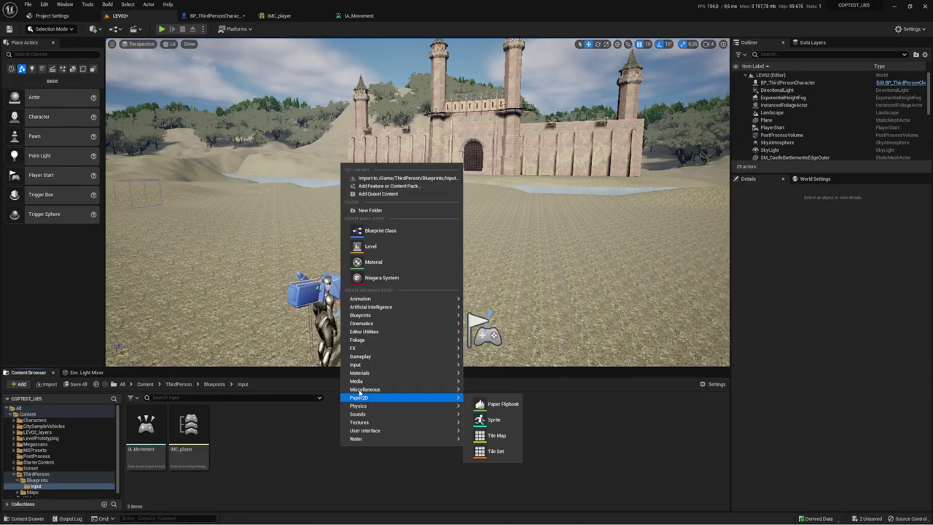
{"action": "mouse_move", "coordinate": [401, 365]}
{"action": "left_click", "coordinate": [522, 421]}
{"action": "type", "text": "IMC_Auto"}
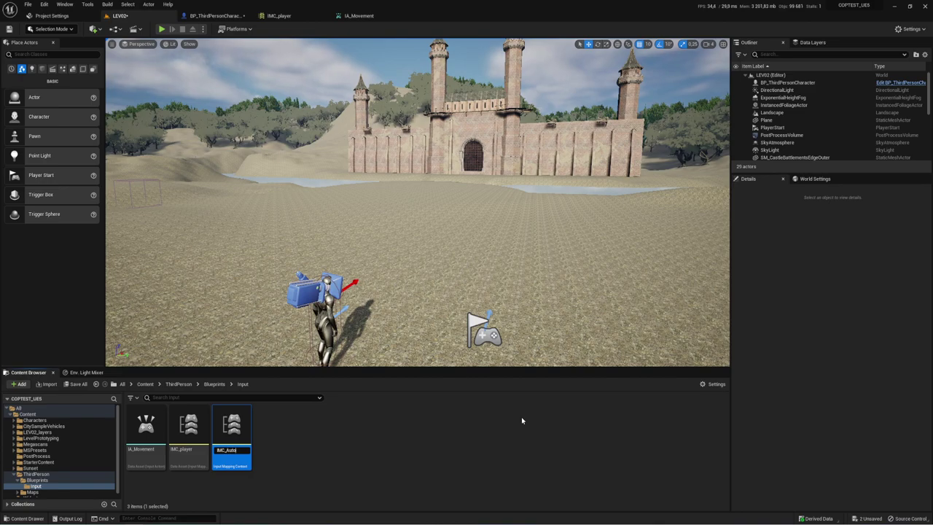
{"action": "key", "text": "Return"}
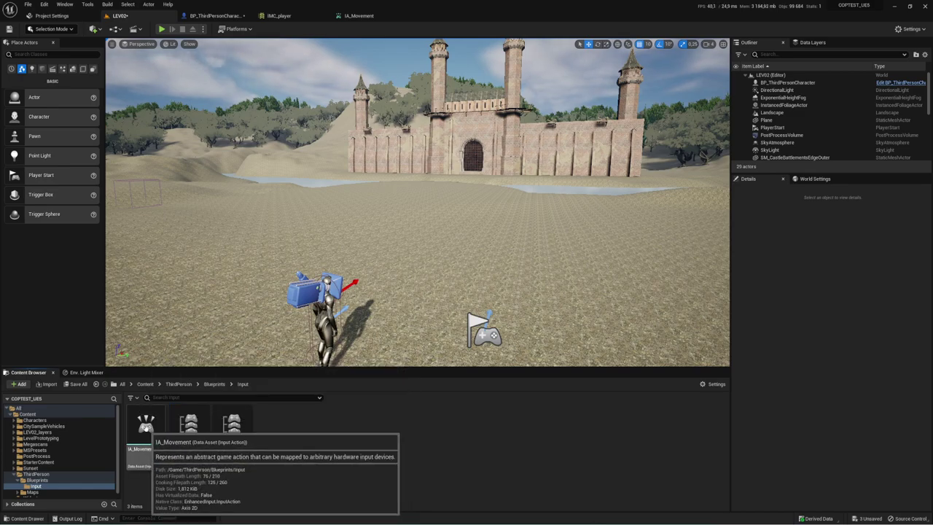
{"action": "left_click", "coordinate": [145, 459]}
{"action": "double_click", "coordinate": [188, 430]}
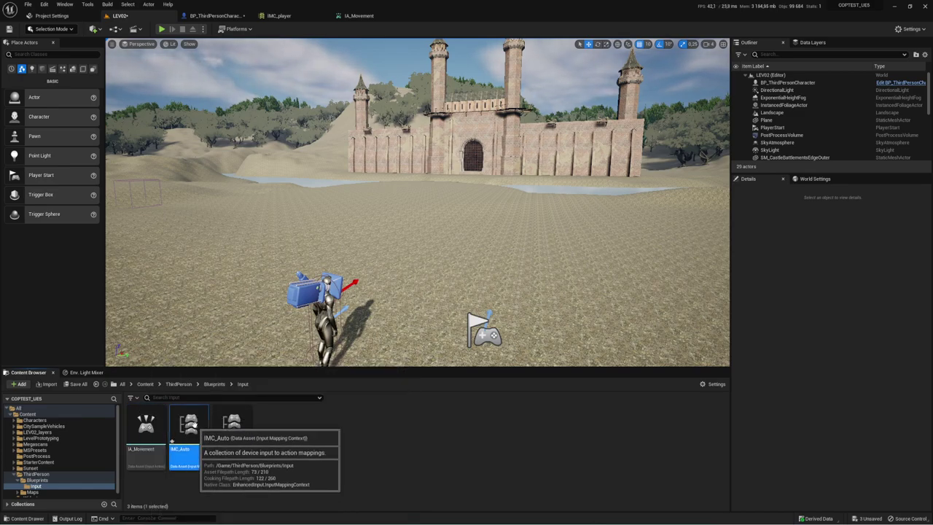
- Add an IA_Movement mapping in IMC_Auto bound to W, S, Up and a fourth key slot for Down
{"action": "left_click", "coordinate": [31, 77]}
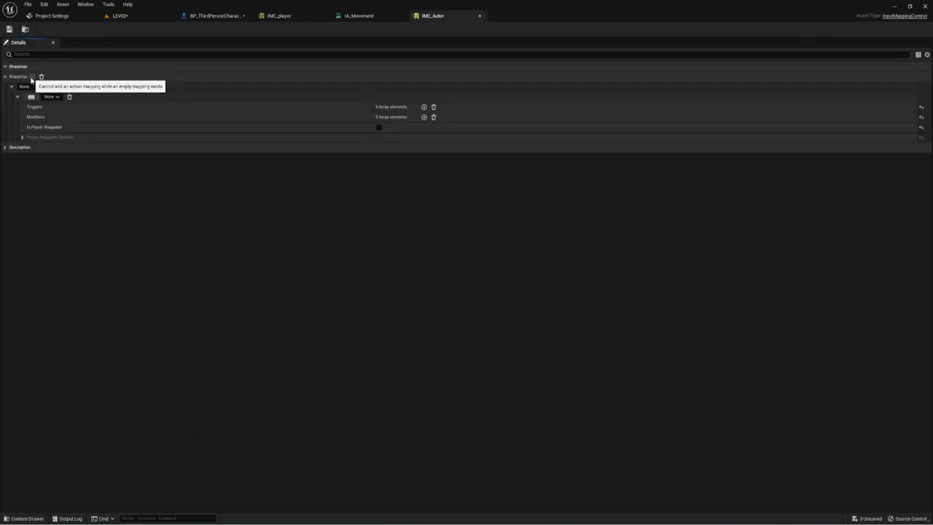
{"action": "left_click", "coordinate": [58, 87]}
{"action": "left_click", "coordinate": [54, 157]}
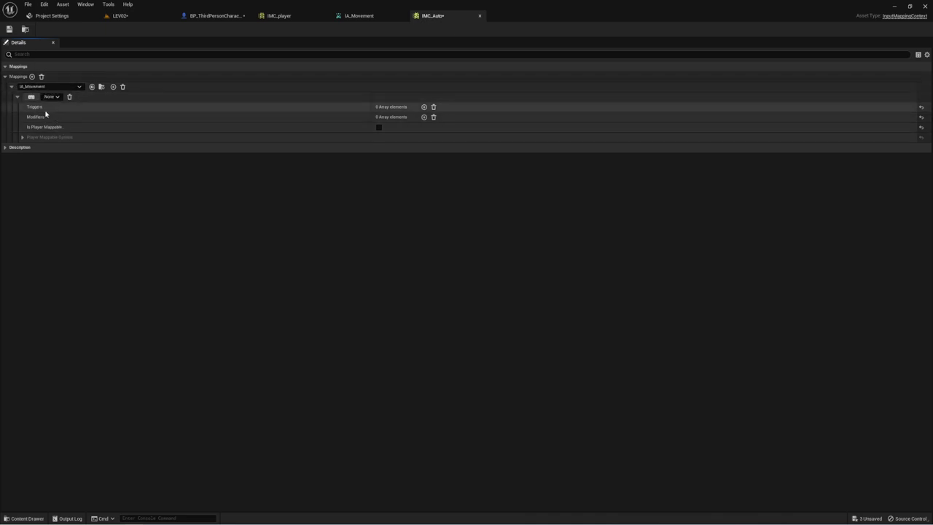
{"action": "left_click", "coordinate": [31, 96]}
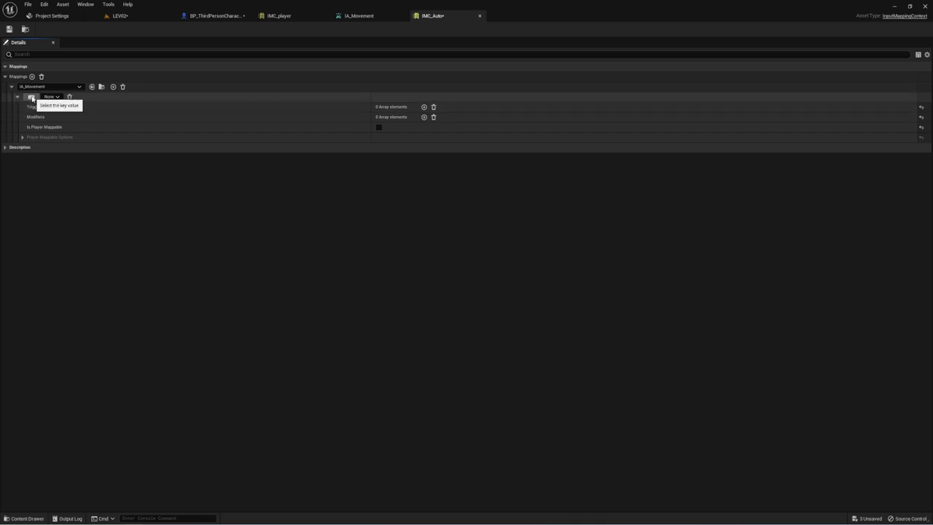
{"action": "key", "text": "w"}
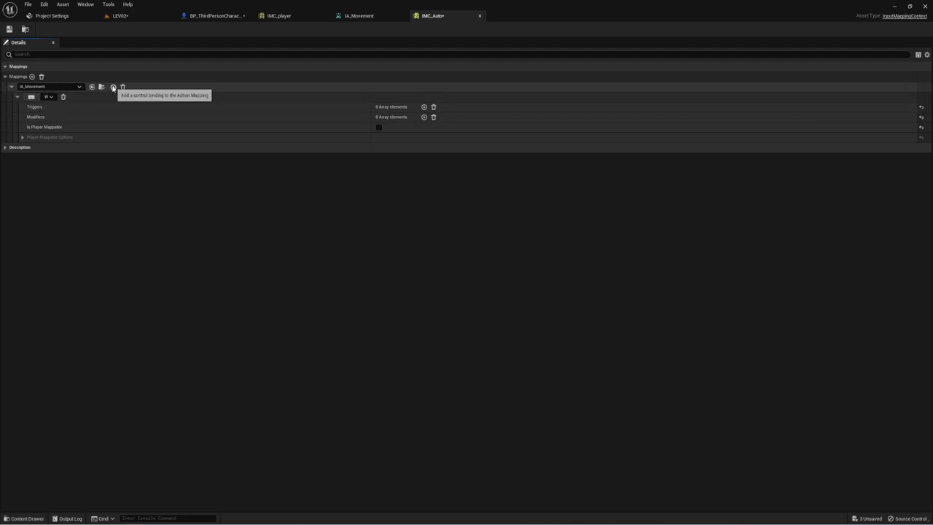
{"action": "left_click", "coordinate": [113, 86]}
{"action": "left_click", "coordinate": [32, 107]}
{"action": "key", "text": "s"}
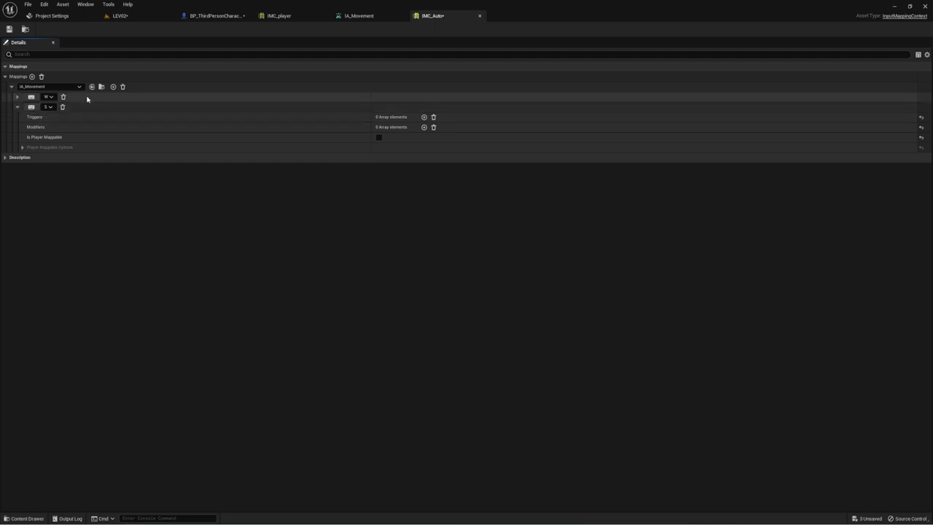
{"action": "left_click", "coordinate": [113, 87]}
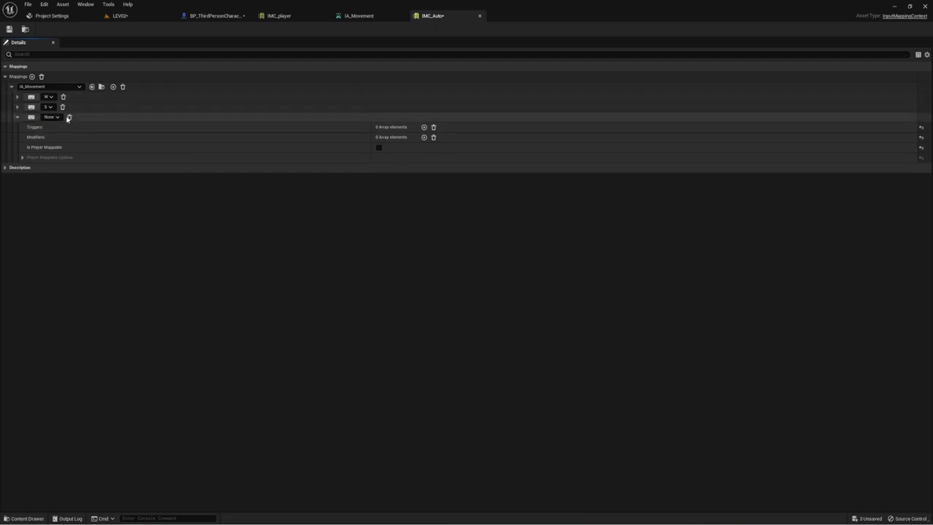
{"action": "key", "text": "Up"}
{"action": "left_click", "coordinate": [113, 86]}
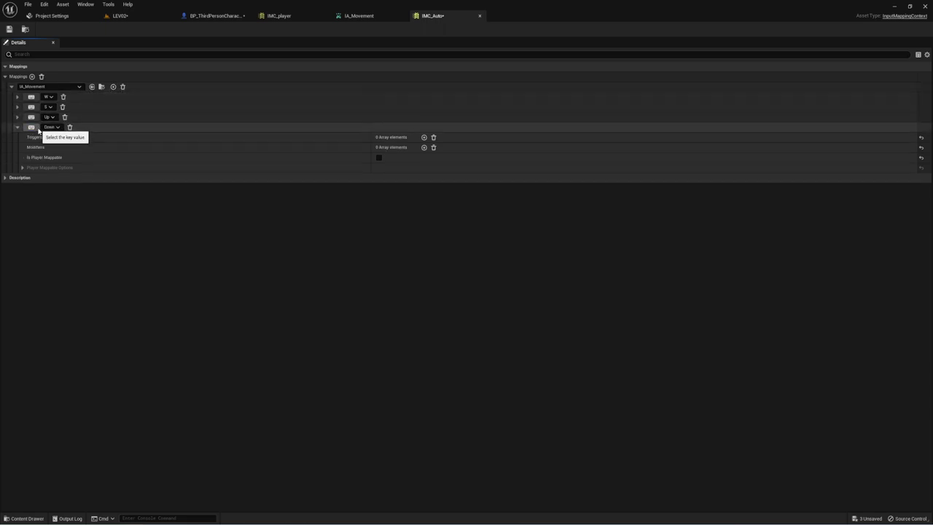
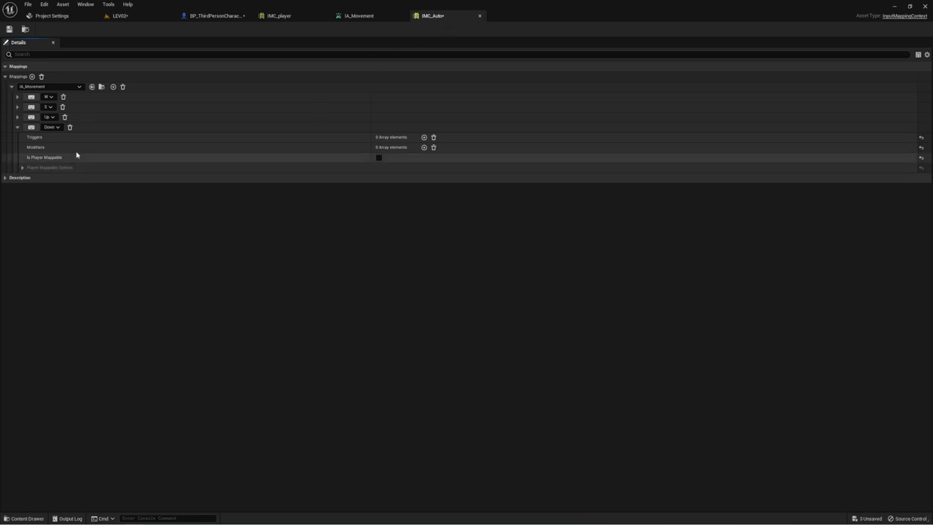
- Review the IA_Movement settings and the IMC_player mappings, closing IA_Movement, then view IMC_Auto
{"action": "left_click", "coordinate": [359, 17]}
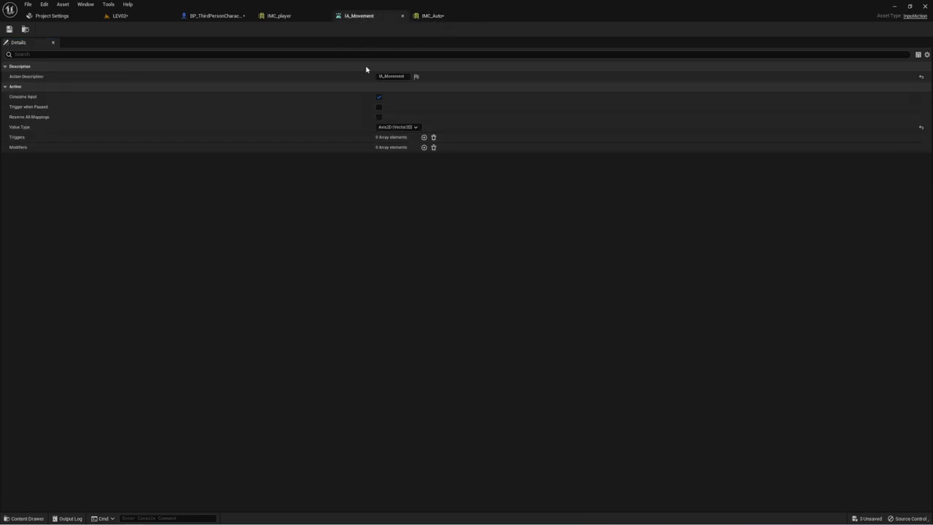
{"action": "left_click", "coordinate": [402, 16]}
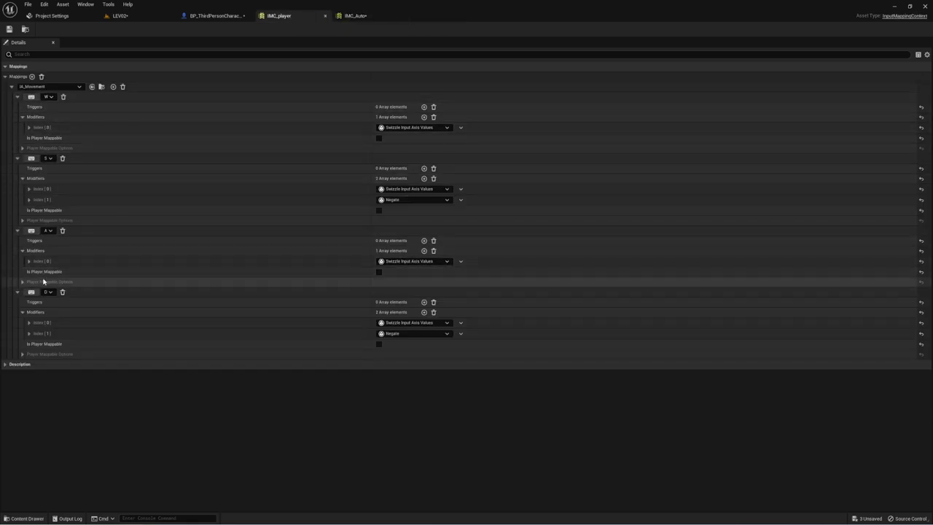
{"action": "left_click", "coordinate": [373, 19]}
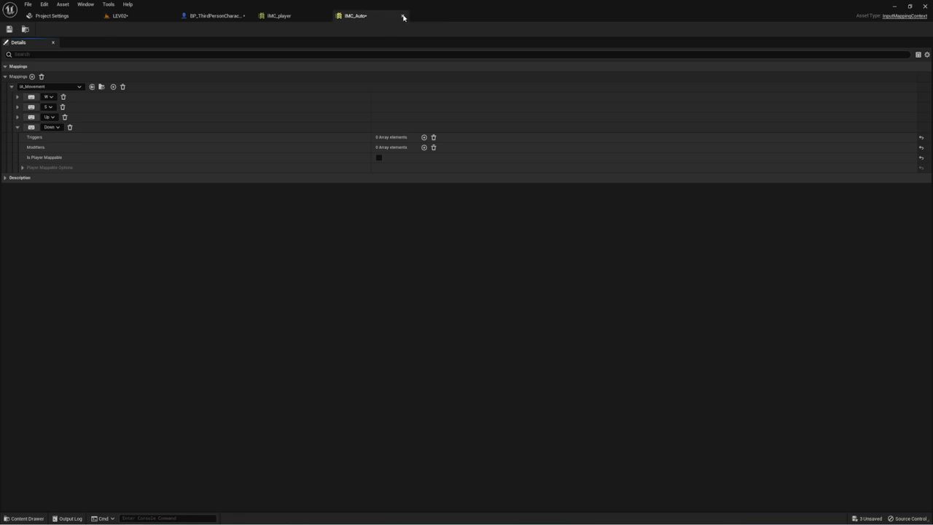
- Expand IMC_Auto's W, S and Up mappings, add a modifier to W, and close IMC_Auto
{"action": "left_click", "coordinate": [18, 98]}
{"action": "left_click", "coordinate": [17, 147]}
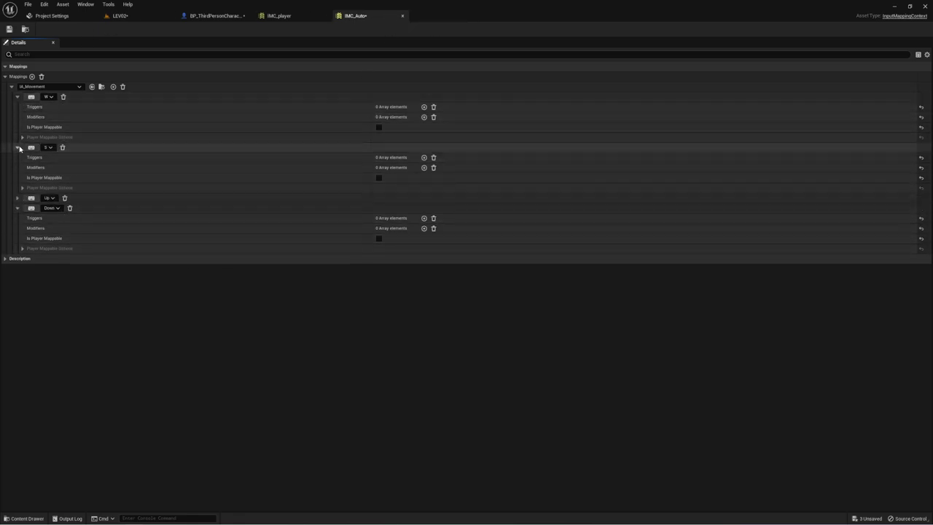
{"action": "left_click", "coordinate": [17, 197]}
{"action": "left_click", "coordinate": [17, 249]}
{"action": "left_click", "coordinate": [17, 249]}
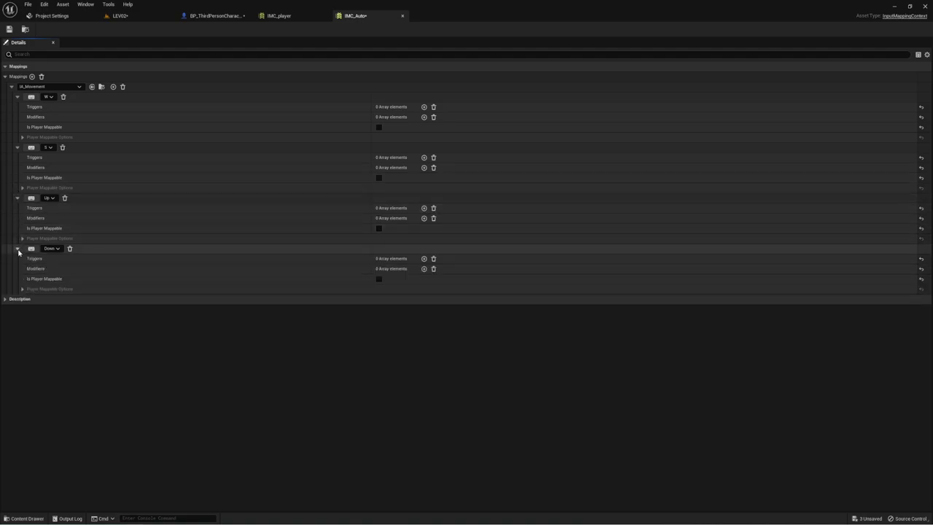
{"action": "left_click", "coordinate": [424, 117]}
{"action": "left_click", "coordinate": [403, 15]}
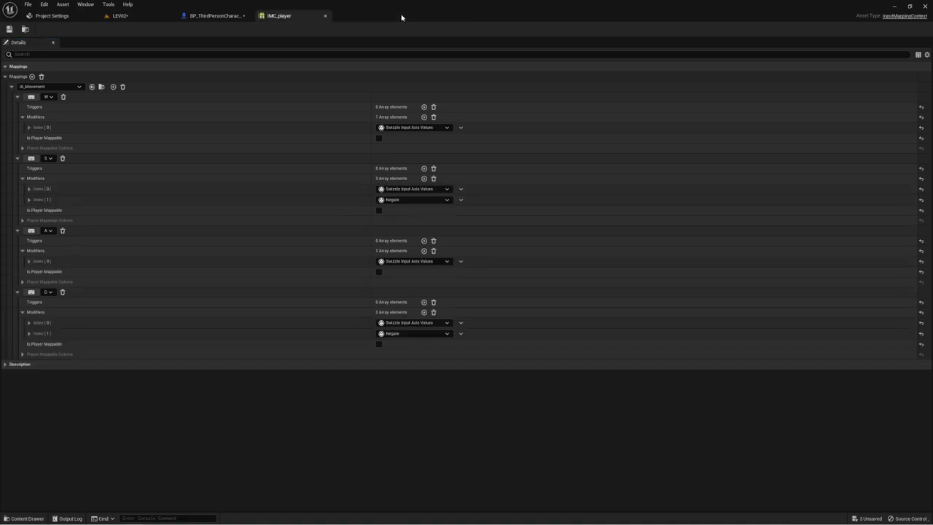
- From LEV02, open the Enhanced Input project settings and set the second default mapping context to IMC_Auto with value 1
{"action": "left_click", "coordinate": [148, 15]}
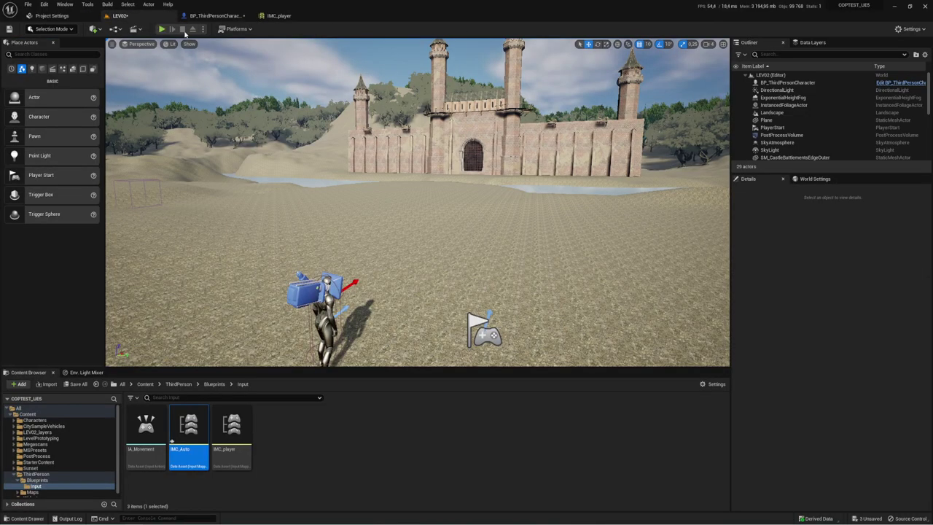
{"action": "left_click", "coordinate": [64, 16]}
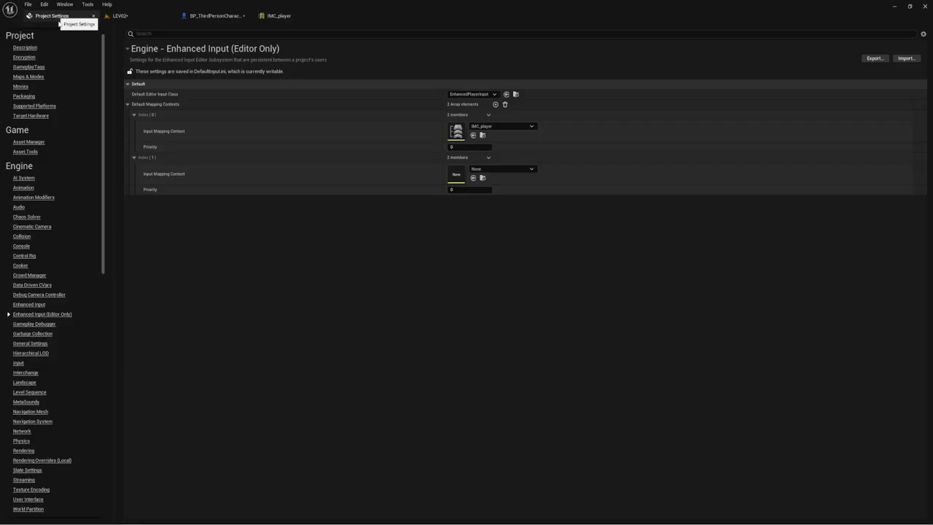
{"action": "left_click", "coordinate": [504, 169]}
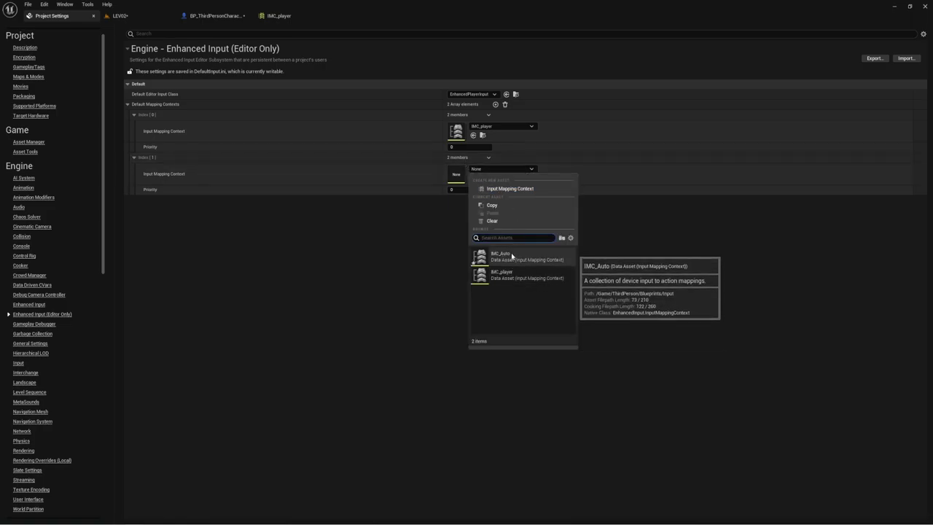
{"action": "left_click", "coordinate": [512, 257]}
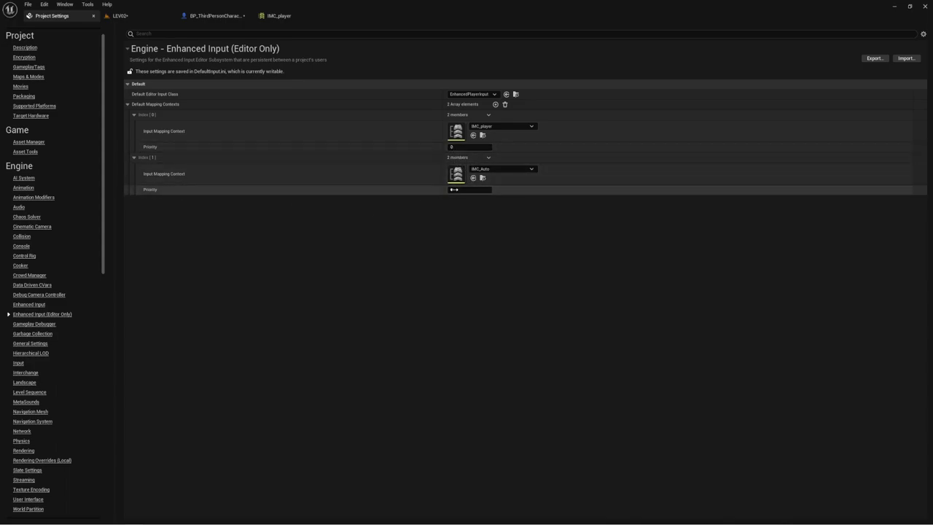
{"action": "type", "text": "1"}
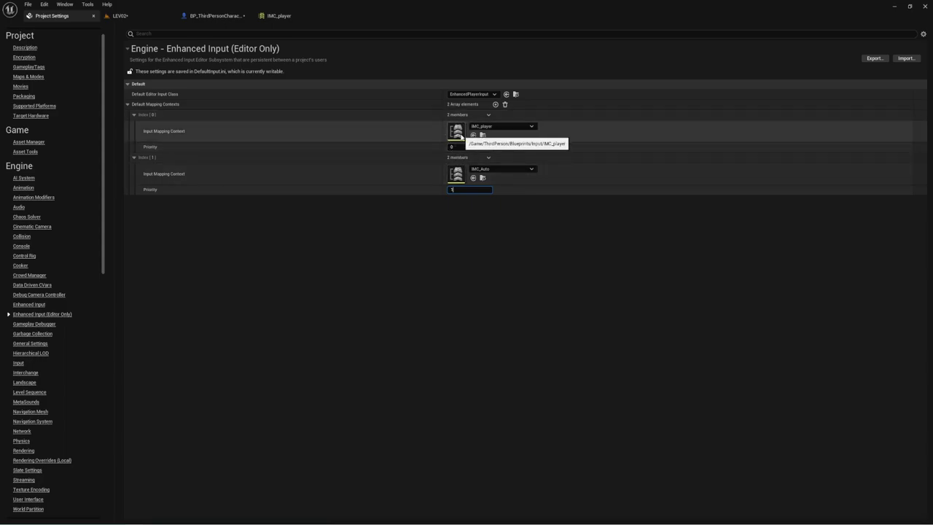
- Swap the slots so IMC_Auto is first and IMC_player second, with priority 1 on the first
{"action": "left_click", "coordinate": [510, 126]}
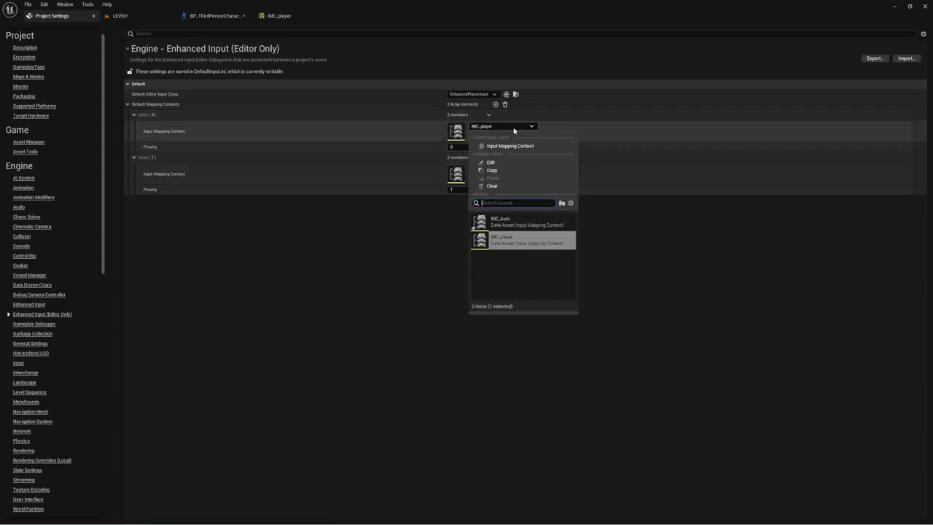
{"action": "left_click", "coordinate": [503, 225]}
{"action": "left_click", "coordinate": [506, 169]}
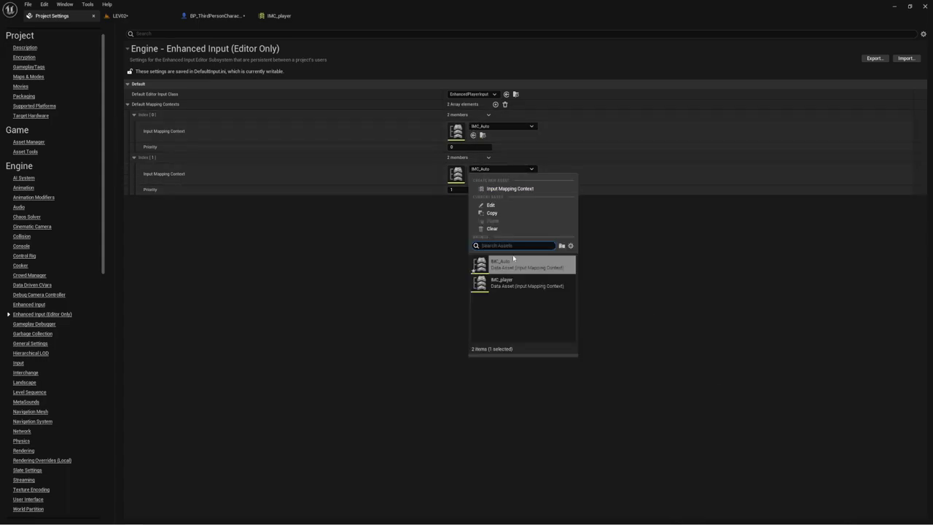
{"action": "left_click", "coordinate": [506, 284]}
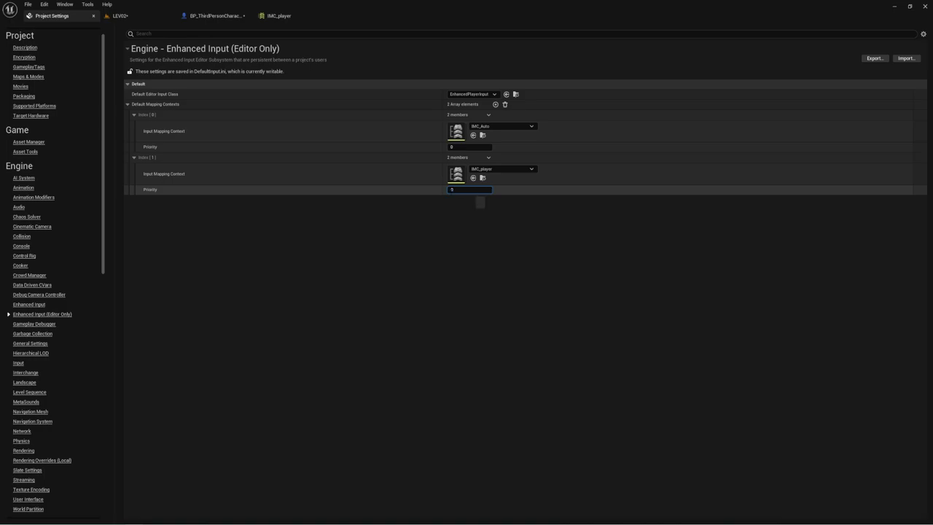
{"action": "left_click", "coordinate": [459, 148]}
{"action": "type", "text": "1"}
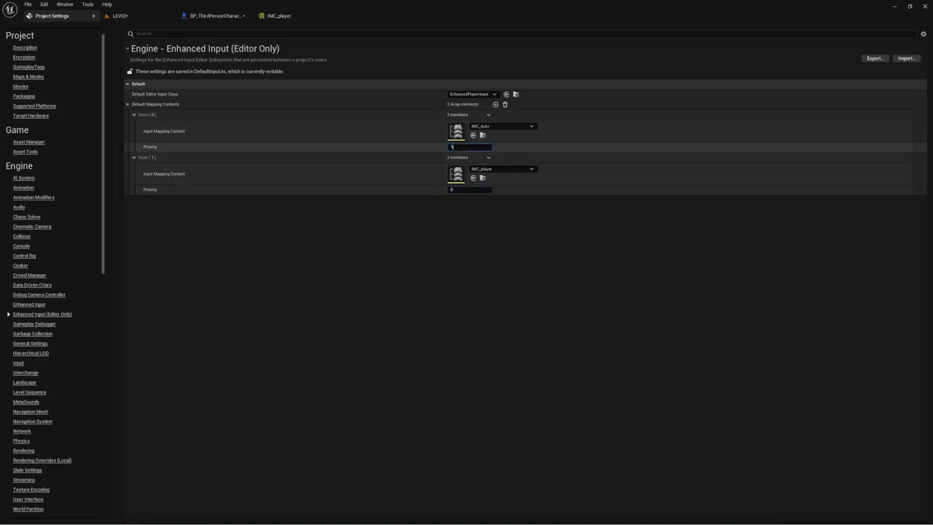
{"action": "key", "text": "Return"}
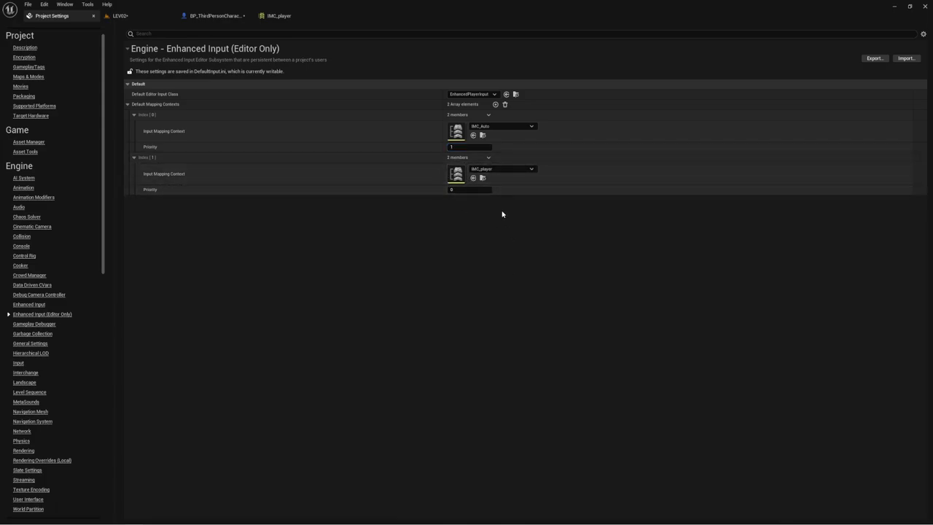
- Restore IMC_player to the first slot and IMC_Auto to the second
{"action": "left_click", "coordinate": [496, 126]}
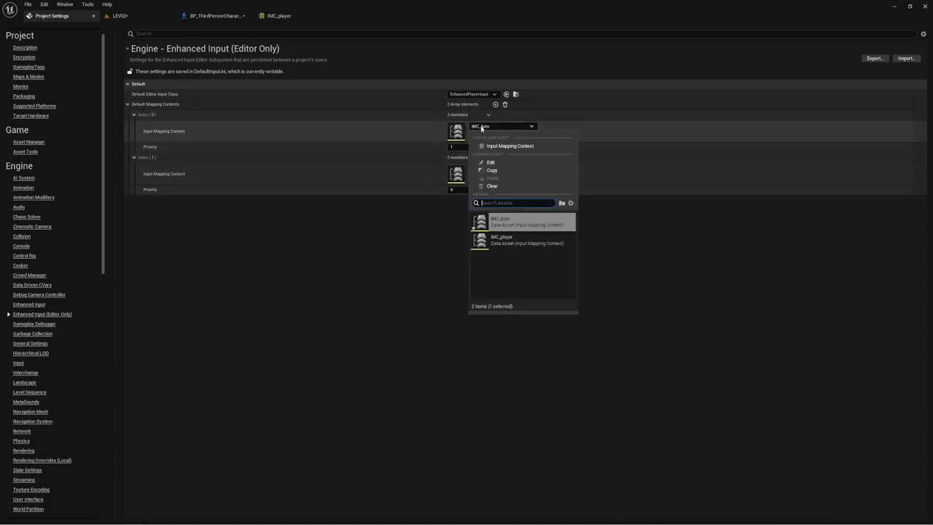
{"action": "left_click", "coordinate": [510, 240]}
{"action": "left_click", "coordinate": [502, 168]}
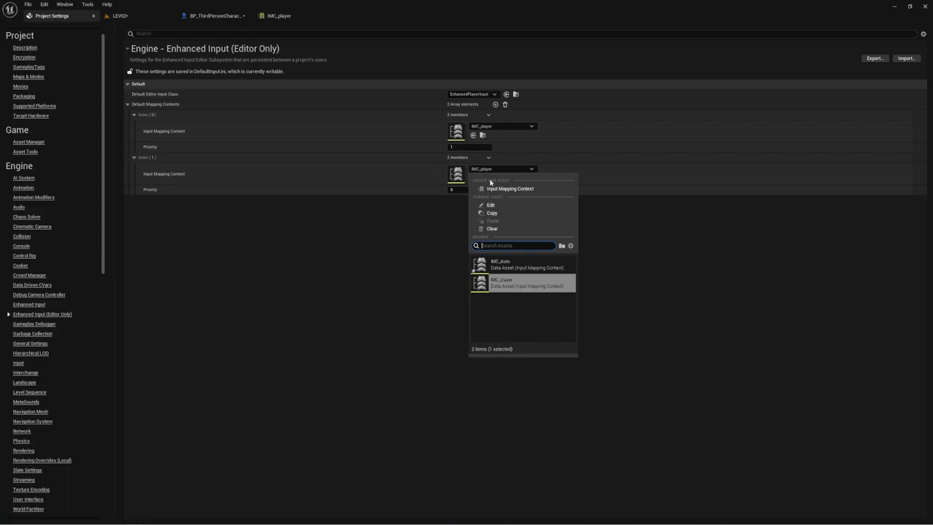
{"action": "left_click", "coordinate": [498, 264]}
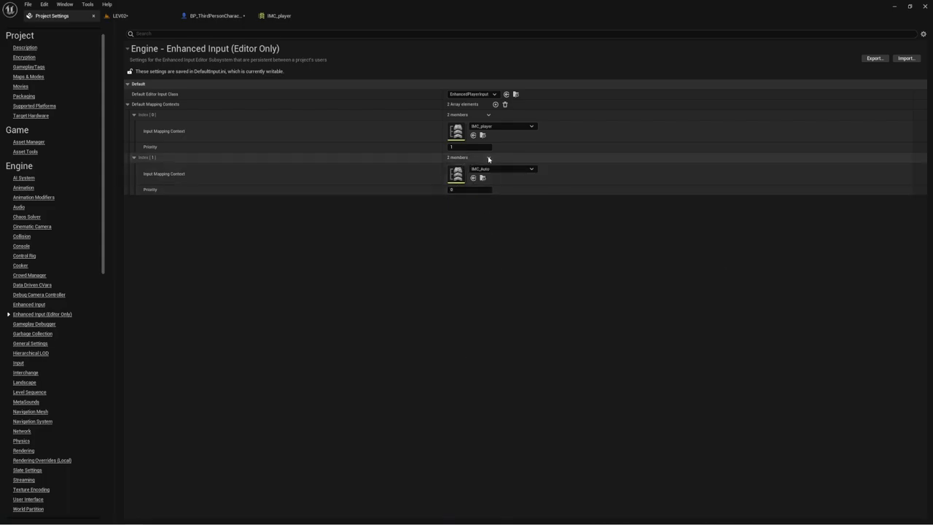
- Delete the second mapping context entry and set the remaining entry's priority to 0
{"action": "right_click", "coordinate": [152, 160]}
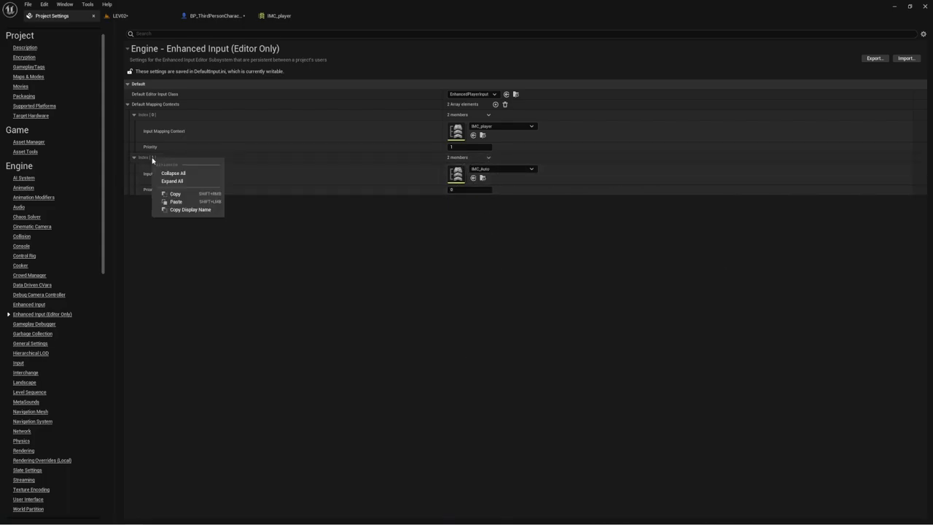
{"action": "left_click", "coordinate": [489, 158]}
{"action": "left_click", "coordinate": [499, 177]}
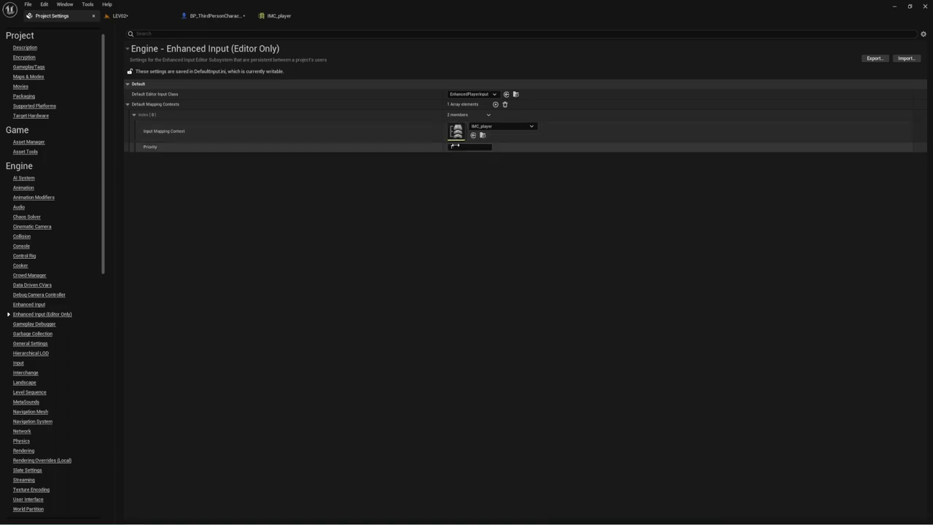
{"action": "type", "text": "0"}
{"action": "key", "text": "Return"}
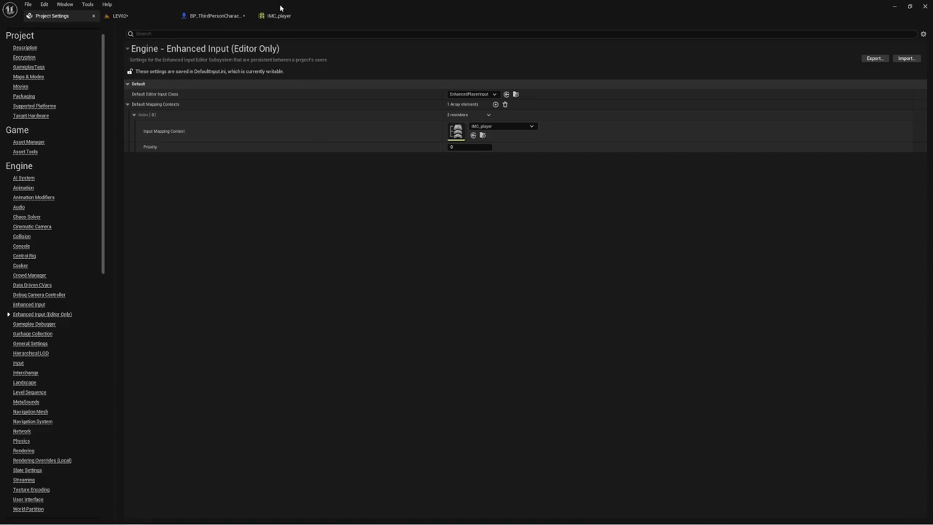
- In BP_ThirdPersonCharacter's event graph, move the BeginPlay input setup nodes up and left
{"action": "left_click", "coordinate": [234, 15]}
{"action": "right_click_drag", "start_coordinate": [481, 336], "coordinate": [533, 312]}
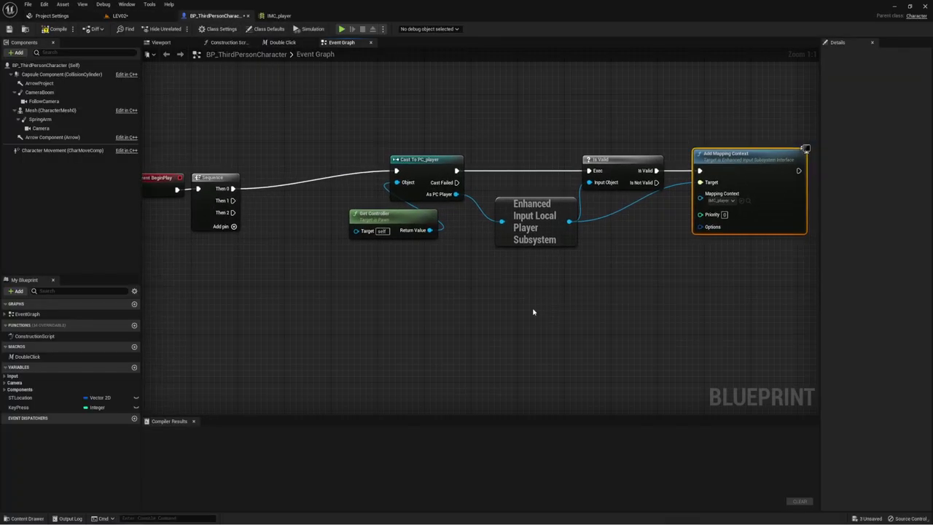
{"action": "left_click_drag", "start_coordinate": [271, 100], "coordinate": [738, 291]}
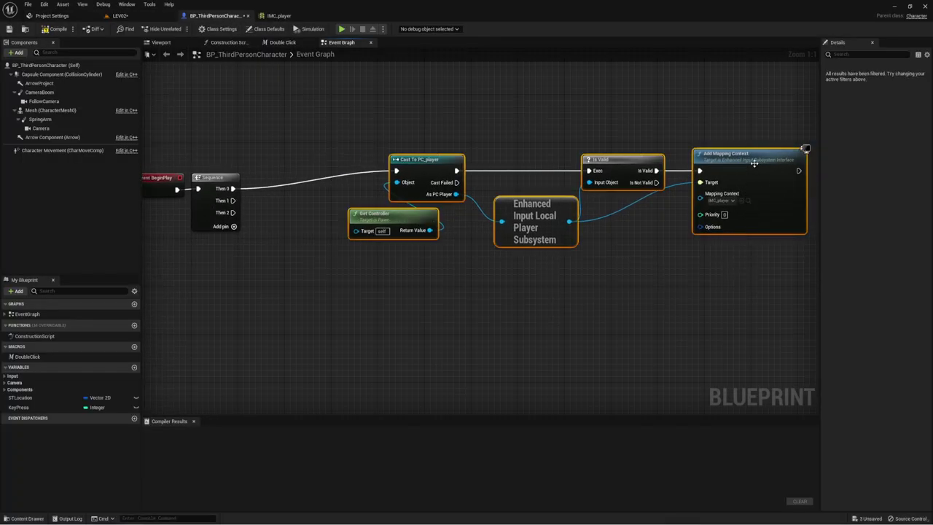
{"action": "left_click_drag", "start_coordinate": [747, 170], "coordinate": [723, 93]}
{"action": "scroll", "coordinate": [487, 207], "scroll_direction": "down", "scroll_amount": 2}
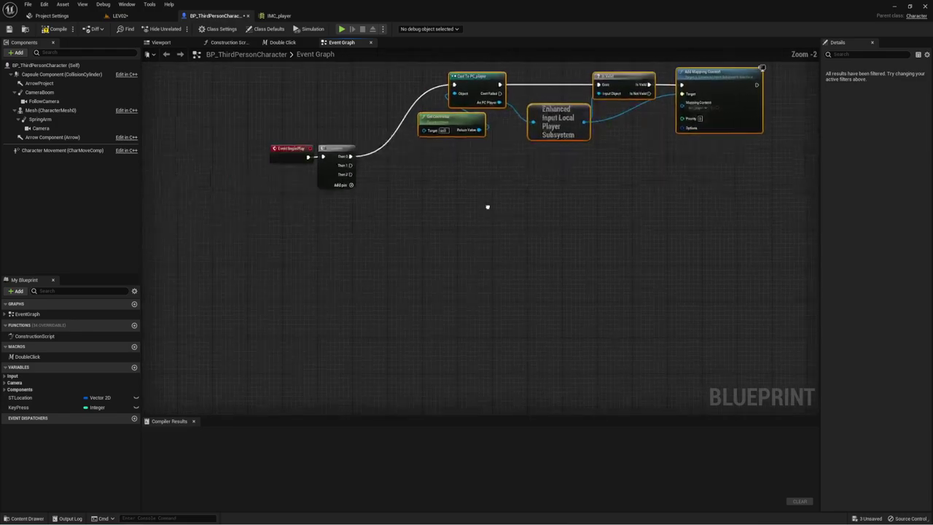
{"action": "scroll", "coordinate": [525, 219], "scroll_direction": "down", "scroll_amount": 3}
{"action": "right_click_drag", "start_coordinate": [525, 219], "coordinate": [298, 293]}
{"action": "scroll", "coordinate": [656, 197], "scroll_direction": "up", "scroll_amount": 4}
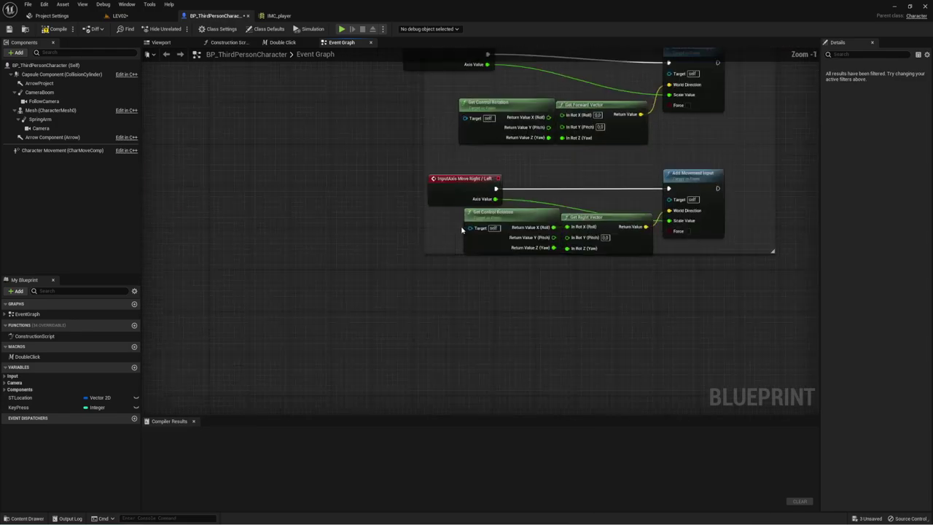
{"action": "right_click_drag", "start_coordinate": [471, 255], "coordinate": [525, 272]}
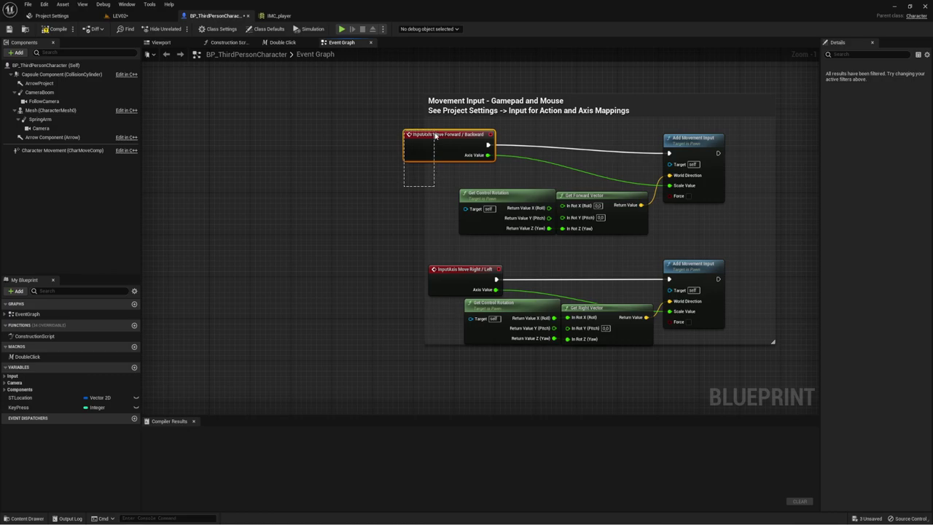
- Disconnect both InputAxis movement events and place Move Right/Left beside Move Forward/Backward at the top
{"action": "left_click_drag", "start_coordinate": [435, 135], "coordinate": [318, 98]}
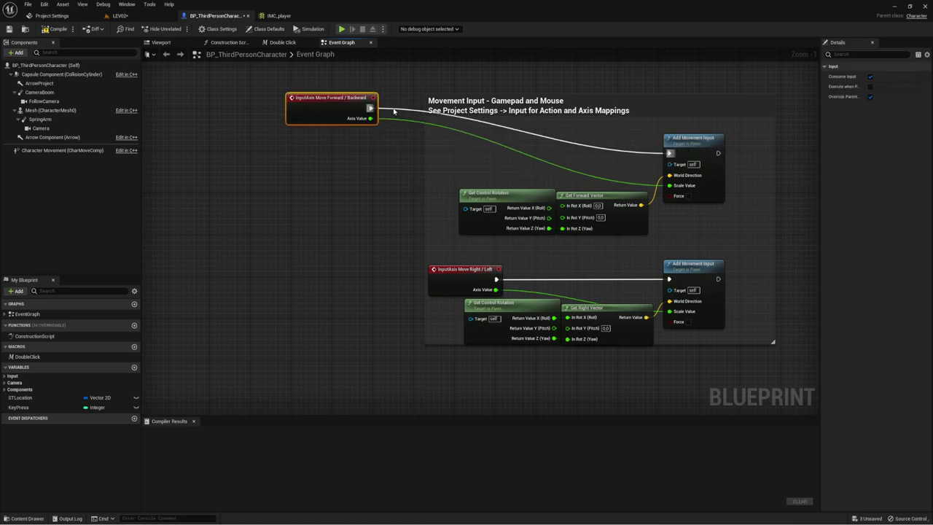
{"action": "left_click", "coordinate": [393, 111], "text": "alt"}
{"action": "left_click", "coordinate": [394, 120], "text": "alt"}
{"action": "left_click_drag", "start_coordinate": [455, 276], "coordinate": [302, 298]}
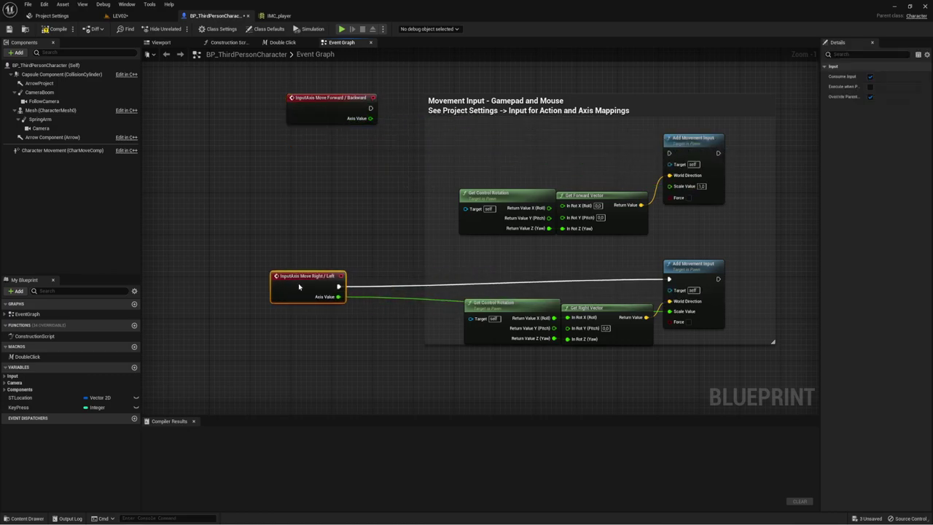
{"action": "left_click", "coordinate": [393, 312], "text": "alt"}
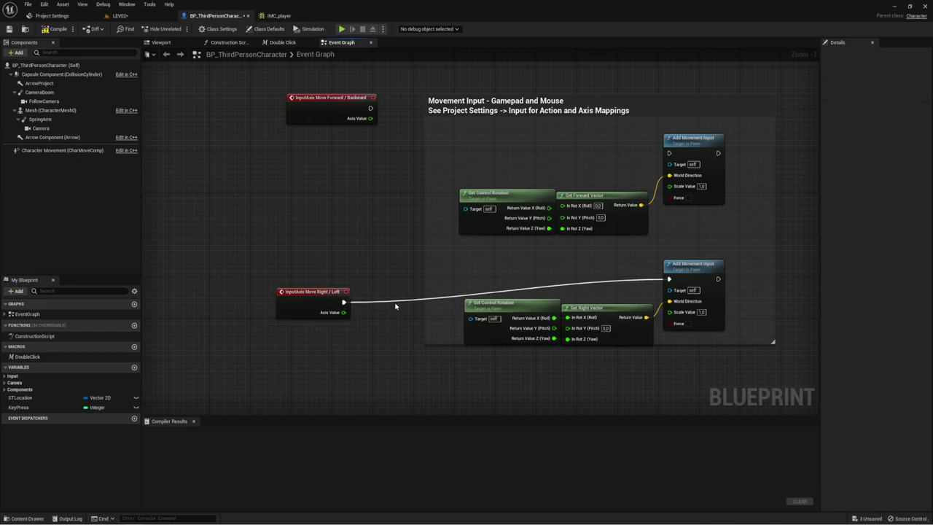
{"action": "left_click", "coordinate": [396, 305], "text": "alt"}
{"action": "left_click_drag", "start_coordinate": [296, 301], "coordinate": [411, 105]}
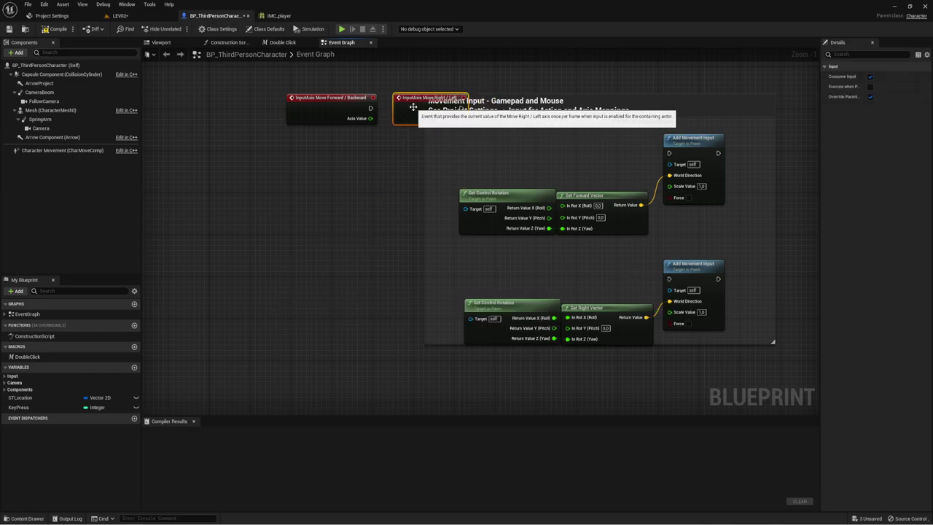
{"action": "left_click_drag", "start_coordinate": [312, 140], "coordinate": [474, 66]}
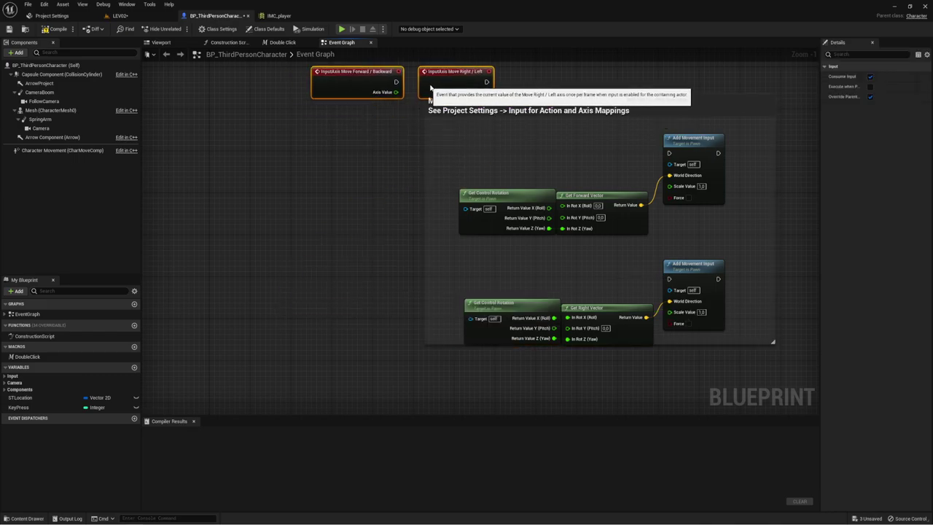
- Select Get Control Rotation and Get Forward Vector together and move them higher up
{"action": "right_click_drag", "start_coordinate": [428, 151], "coordinate": [414, 172]}
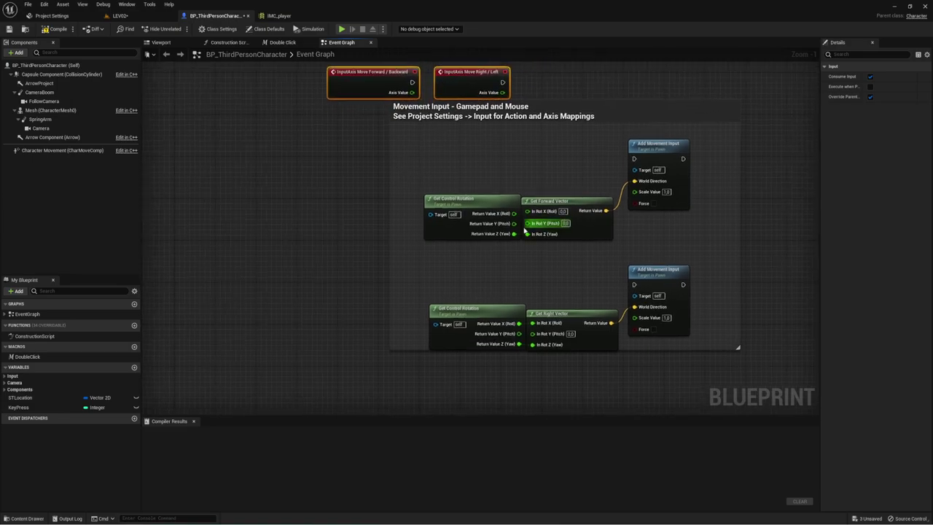
{"action": "left_click_drag", "start_coordinate": [524, 230], "coordinate": [488, 264]}
{"action": "left_click_drag", "start_coordinate": [580, 204], "coordinate": [574, 138]}
{"action": "right_click_drag", "start_coordinate": [566, 219], "coordinate": [575, 212]}
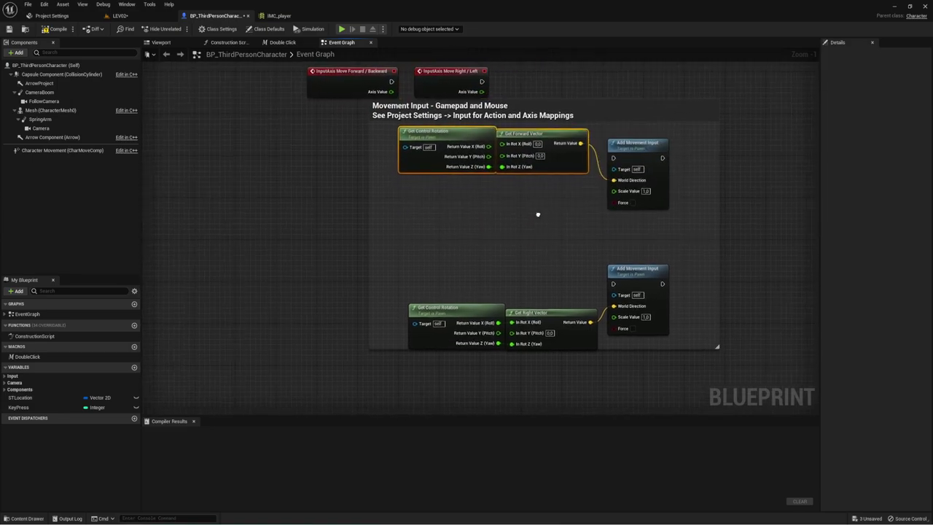
- Search 'IA_' to add the IA_Movement enhanced input event and place it left of the movement nodes
{"action": "right_click", "coordinate": [328, 213]}
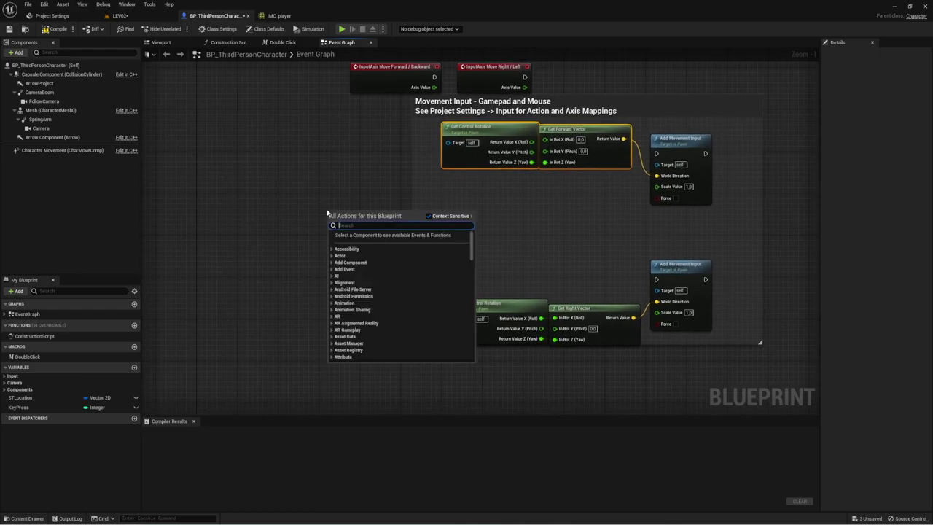
{"action": "type", "text": "i"}
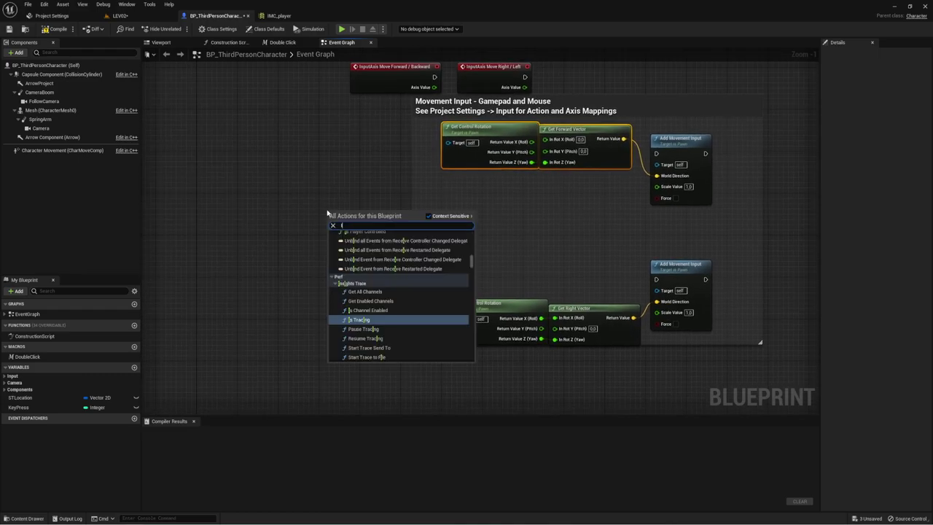
{"action": "type", "text": "A"}
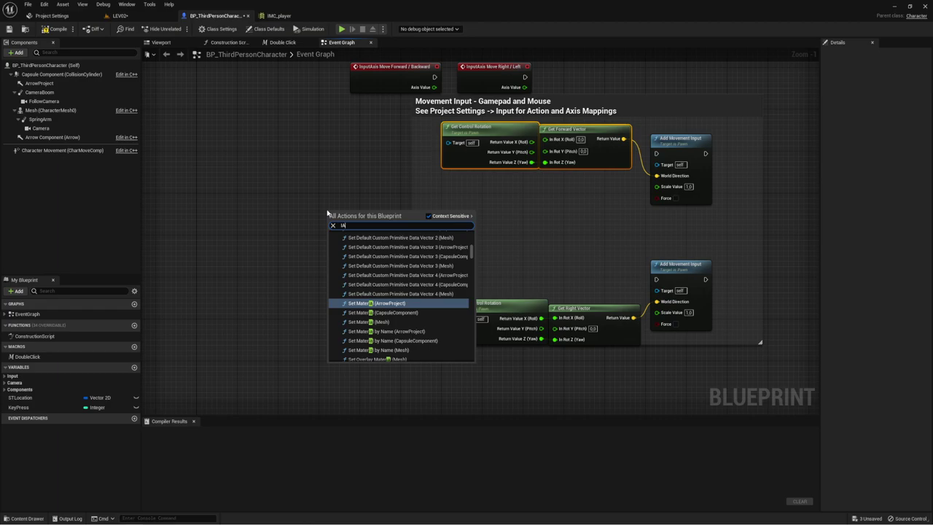
{"action": "type", "text": "_"}
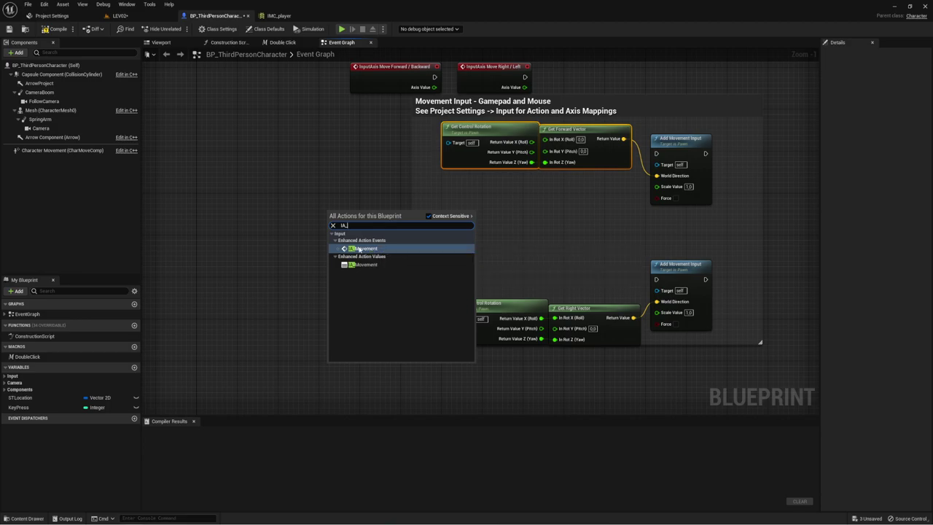
{"action": "left_click", "coordinate": [359, 249]}
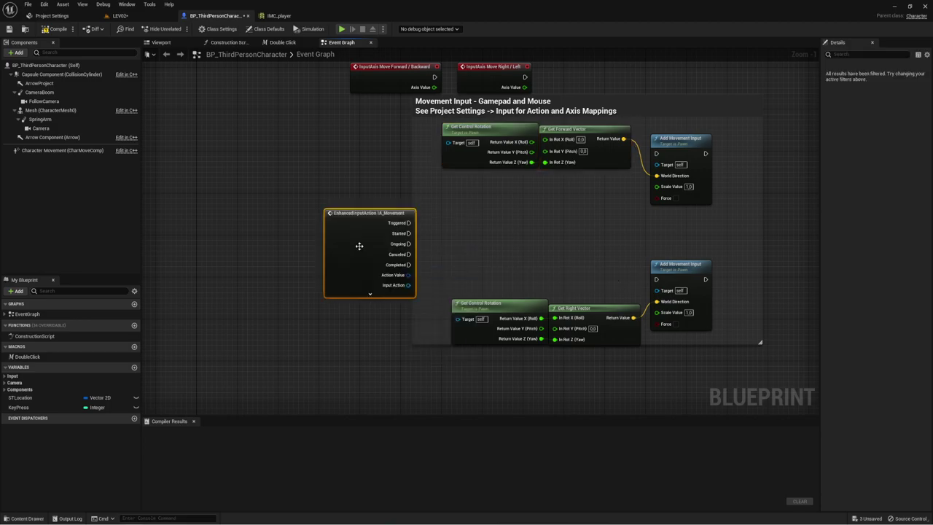
{"action": "left_click_drag", "start_coordinate": [452, 203], "coordinate": [437, 203]}
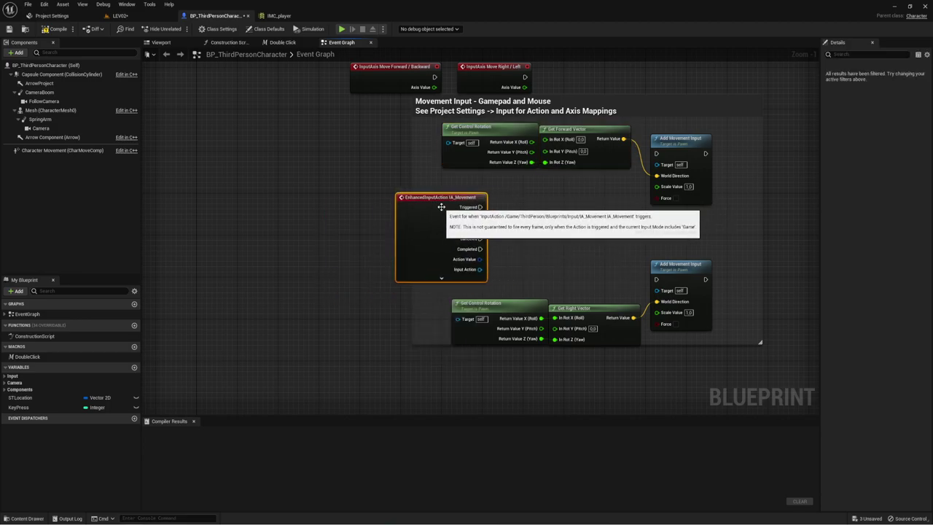
{"action": "right_click_drag", "start_coordinate": [550, 240], "coordinate": [477, 234]}
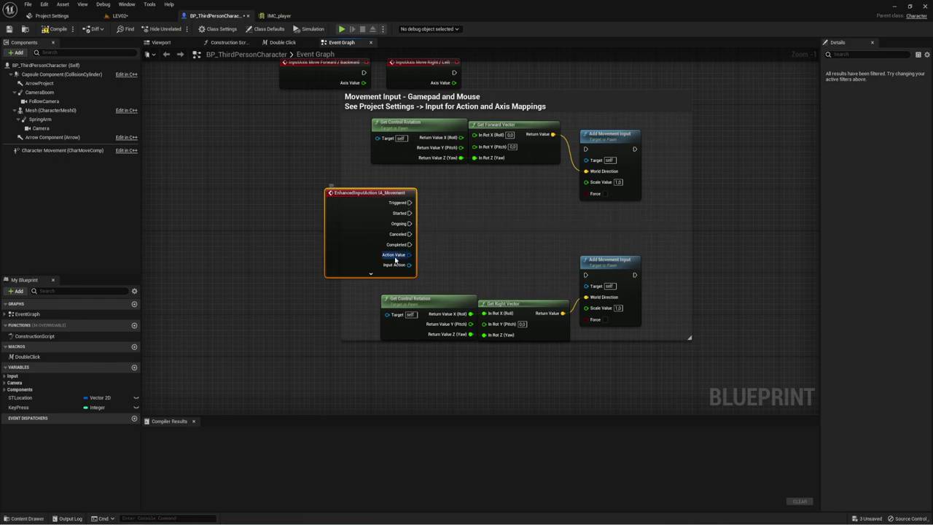
{"action": "left_click_drag", "start_coordinate": [364, 196], "coordinate": [343, 186]}
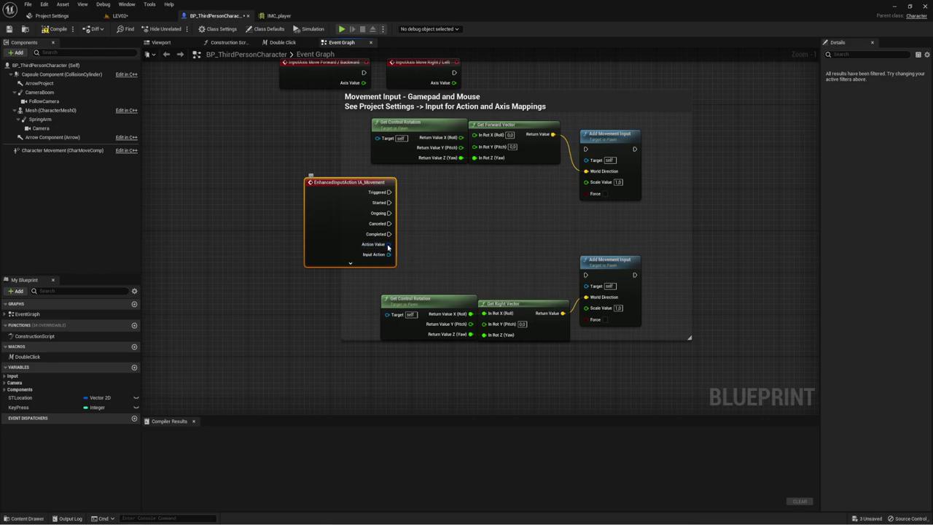
- Split IA_Movement's Action Value into X and Y pins and place a Sequence node beside the event
{"action": "right_click", "coordinate": [387, 246]}
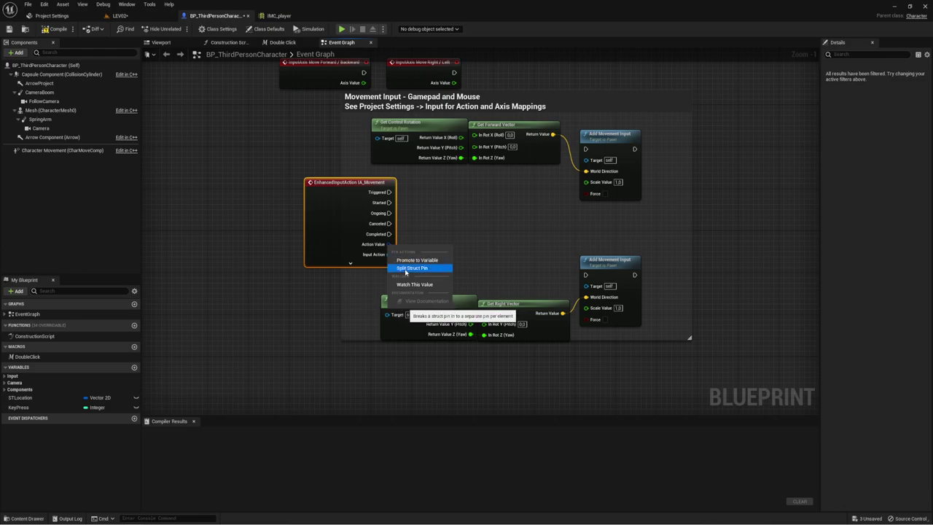
{"action": "left_click", "coordinate": [405, 268]}
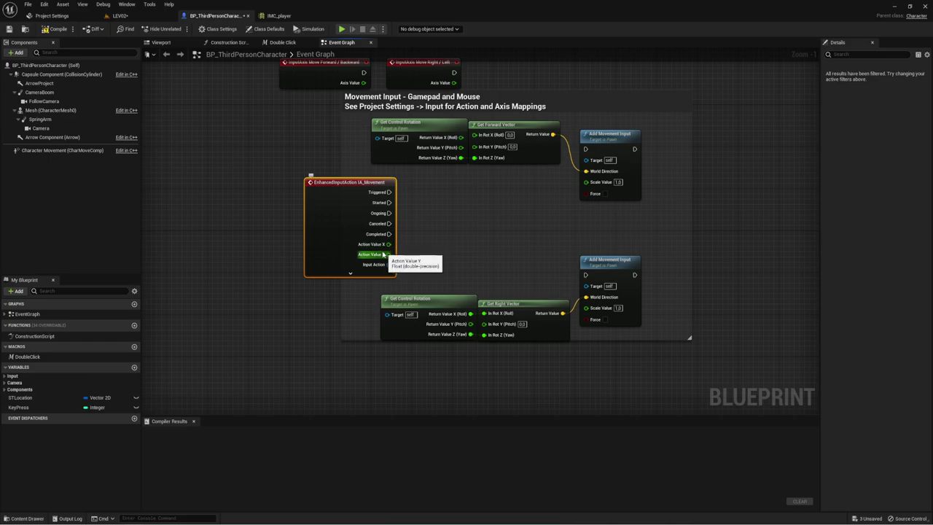
{"action": "right_click_drag", "start_coordinate": [475, 213], "coordinate": [446, 218]}
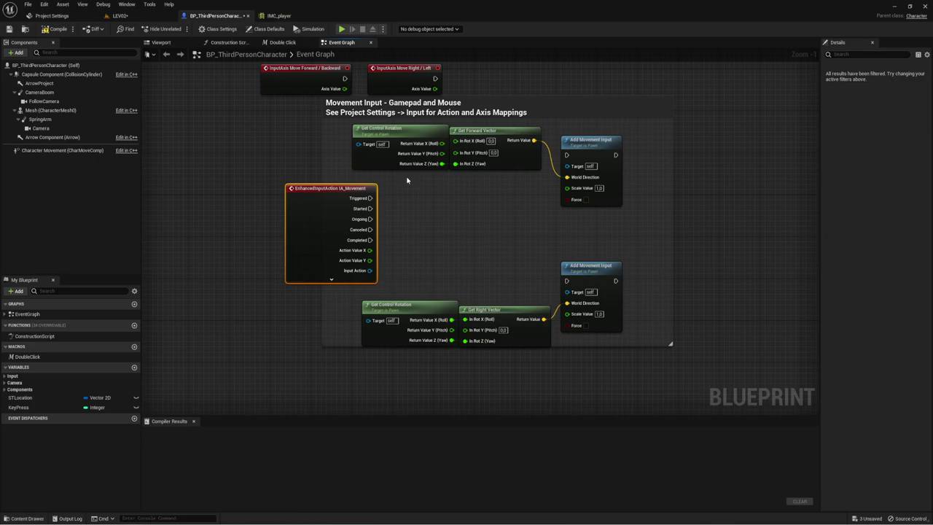
{"action": "right_click_drag", "start_coordinate": [407, 180], "coordinate": [460, 197]}
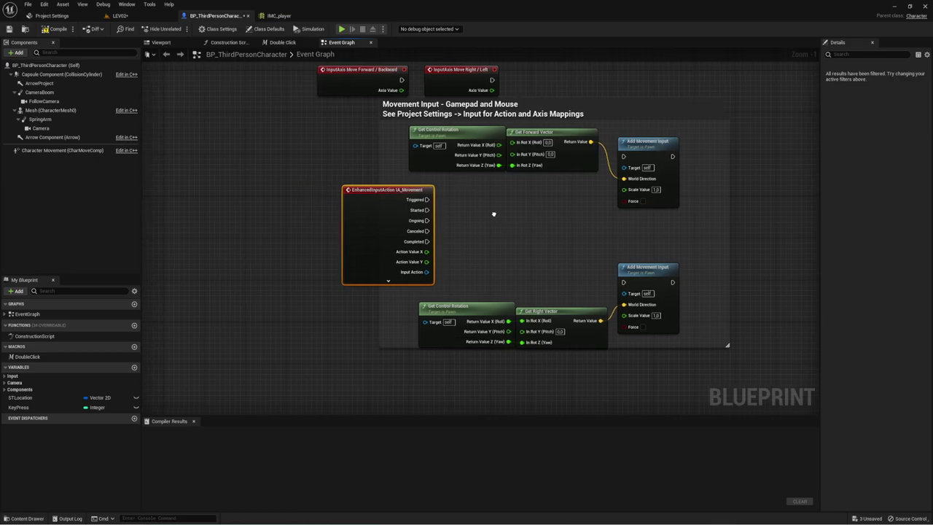
{"action": "left_click", "coordinate": [449, 229]}
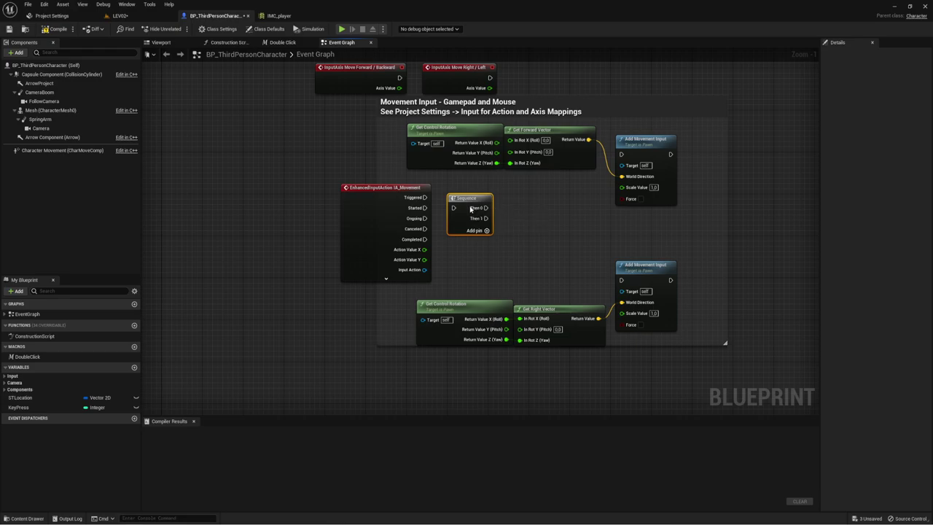
- Reposition the Sequence node and the lower Add Movement Input node to tidy the layout
{"action": "left_click_drag", "start_coordinate": [454, 193], "coordinate": [459, 198]}
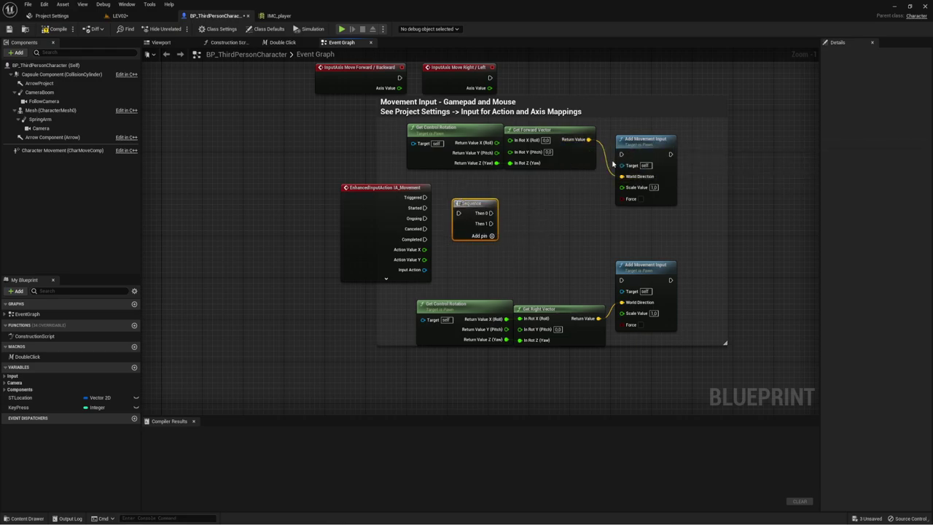
{"action": "left_click_drag", "start_coordinate": [617, 280], "coordinate": [622, 281]}
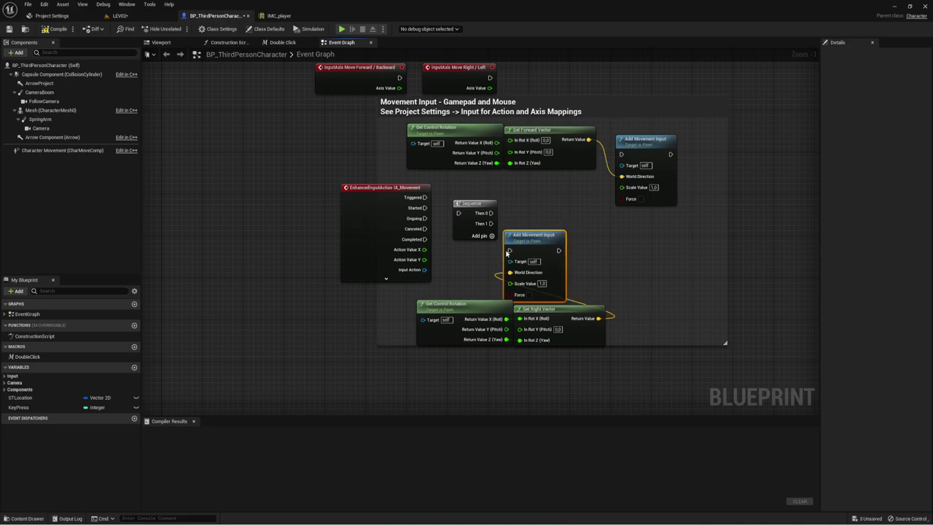
{"action": "left_click", "coordinate": [407, 187]}
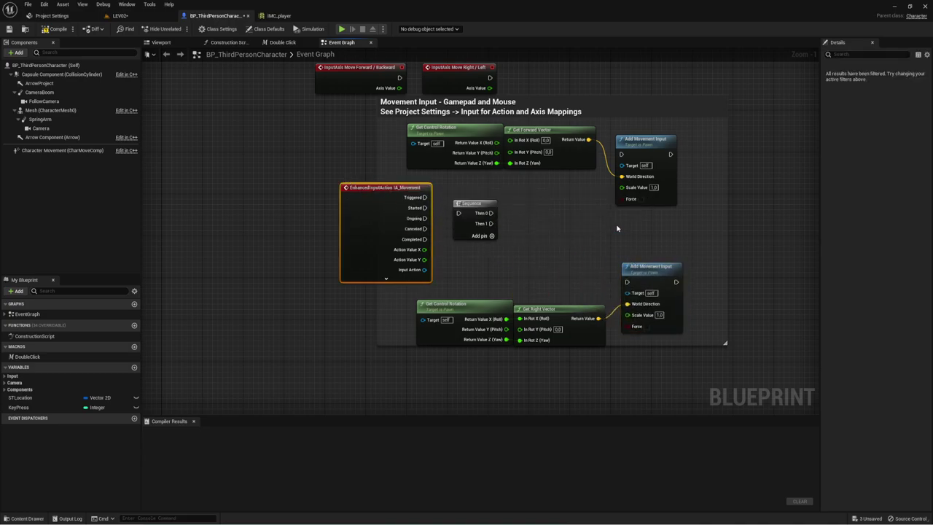
{"action": "left_click_drag", "start_coordinate": [398, 176], "coordinate": [623, 162]}
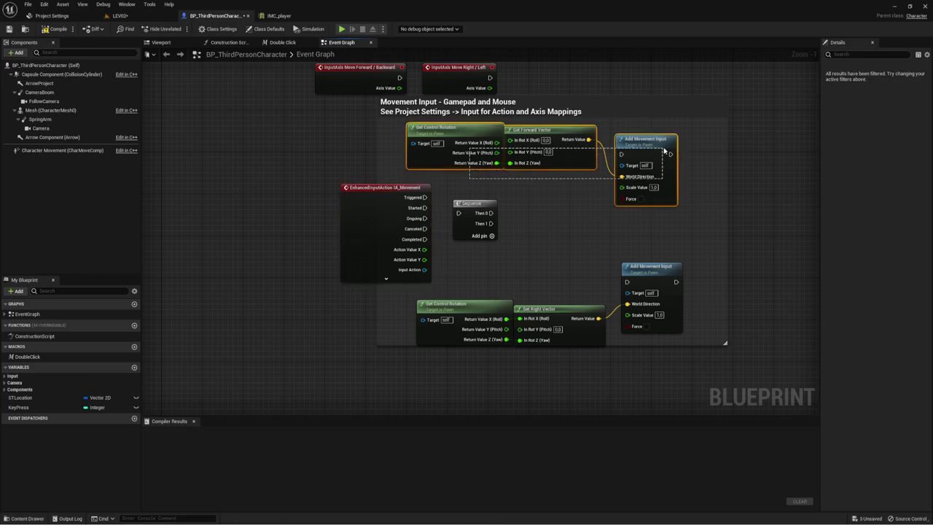
{"action": "left_click_drag", "start_coordinate": [476, 280], "coordinate": [627, 315]}
{"action": "left_click", "coordinate": [508, 218]}
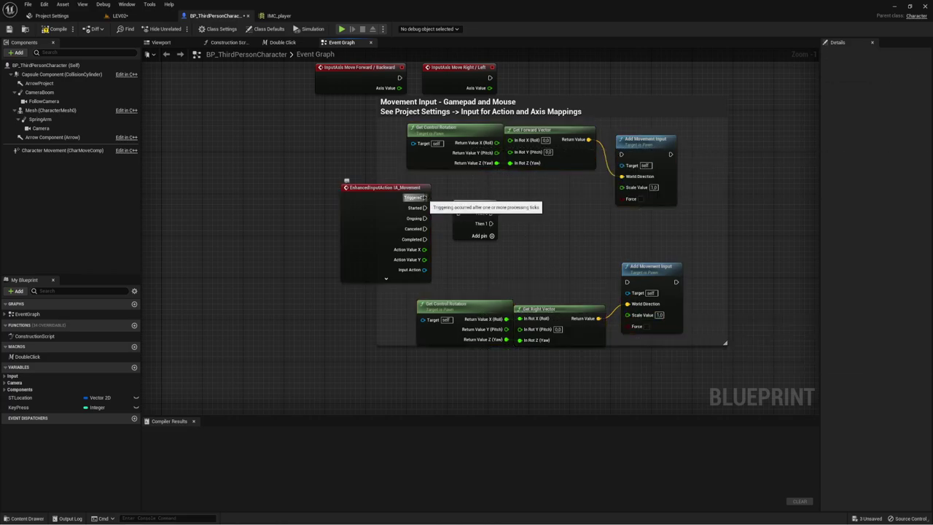
- Wire Triggered into the Sequence, Then 0 to the upper and Then 1 to the lower Add Movement Input
{"action": "mouse_move", "coordinate": [424, 197]}
{"action": "left_mouse_down"}
{"action": "mouse_move", "coordinate": [459, 214]}
{"action": "mouse_move", "coordinate": [469, 203]}
{"action": "left_mouse_up"}
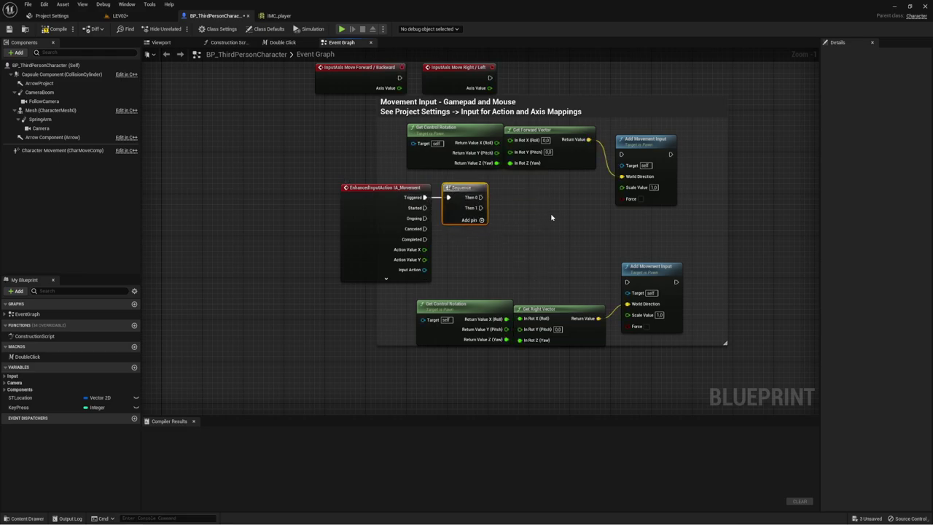
{"action": "right_click_drag", "start_coordinate": [552, 217], "coordinate": [530, 236]}
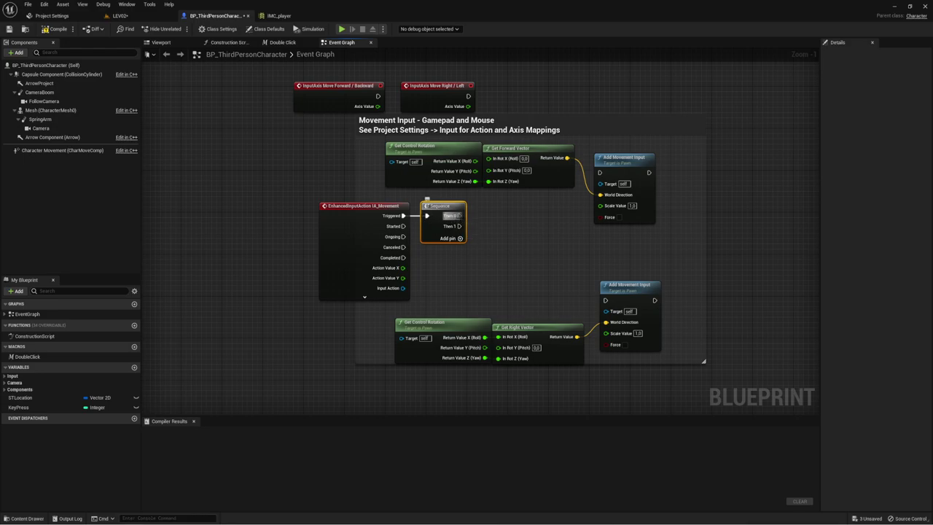
{"action": "left_click_drag", "start_coordinate": [459, 216], "coordinate": [599, 173]}
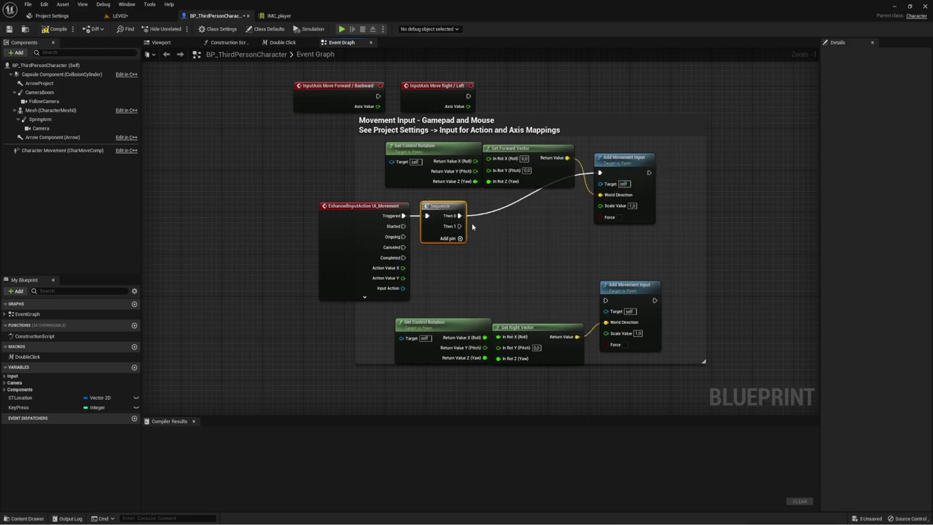
{"action": "left_click_drag", "start_coordinate": [462, 227], "coordinate": [606, 299]}
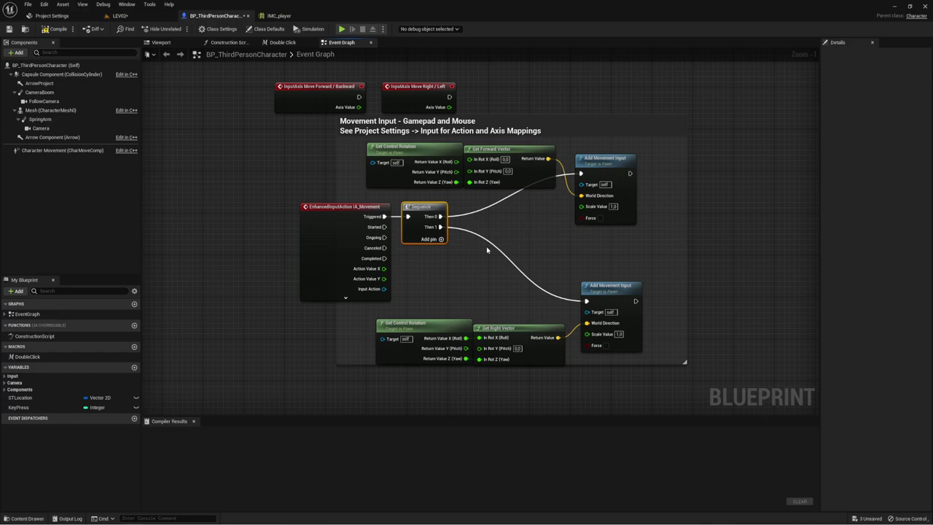
- Connect Action Value Y to the upper Add Movement Input's Scale Value and Action Value X to the lower one
{"action": "left_click_drag", "start_coordinate": [384, 279], "coordinate": [581, 206]}
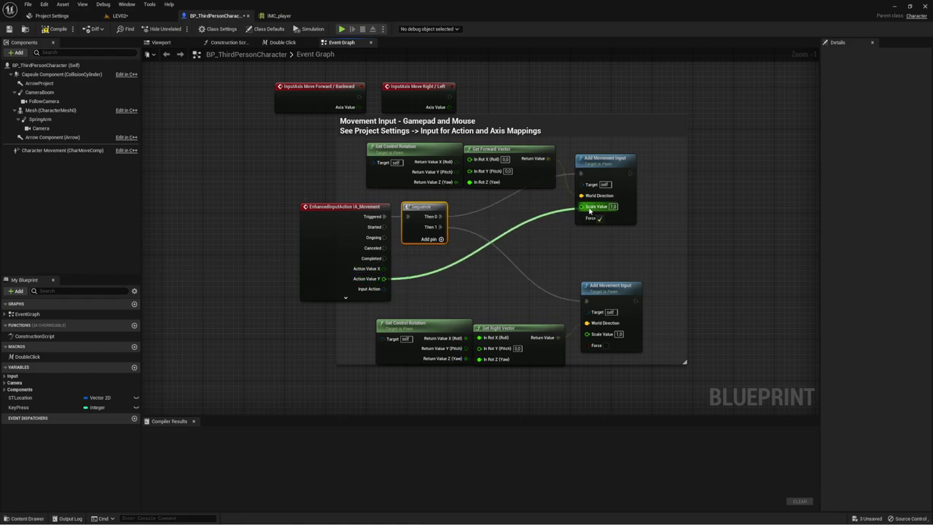
{"action": "right_click_drag", "start_coordinate": [529, 260], "coordinate": [433, 209]}
{"action": "left_click_drag", "start_coordinate": [370, 219], "coordinate": [577, 286]}
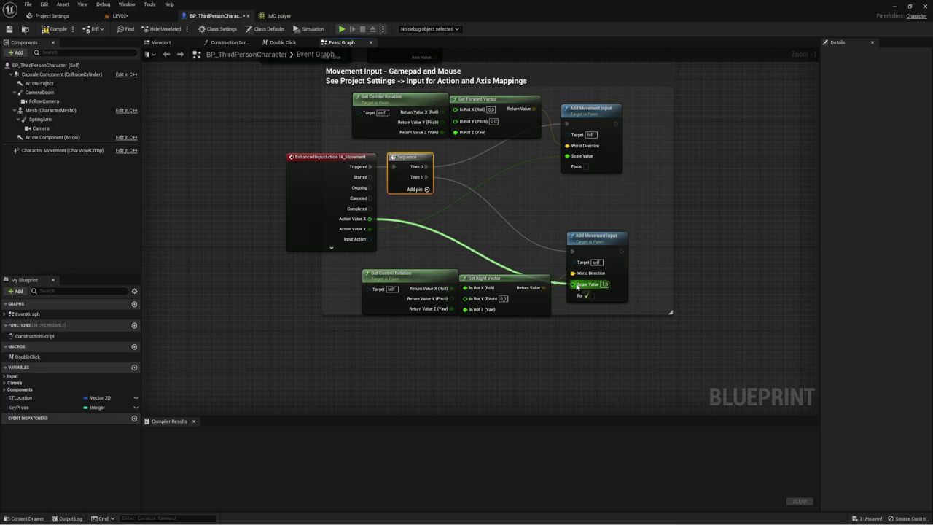
{"action": "right_click_drag", "start_coordinate": [513, 250], "coordinate": [509, 252]}
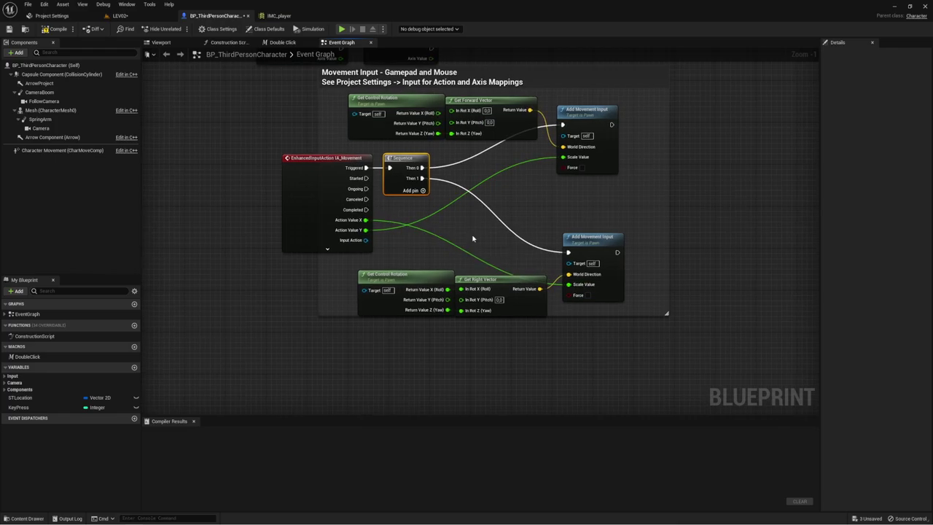
- Box-select the InputAxis Move Forward/Backward and Move Right/Left nodes and shift them upward
{"action": "left_click_drag", "start_coordinate": [405, 248], "coordinate": [635, 310]}
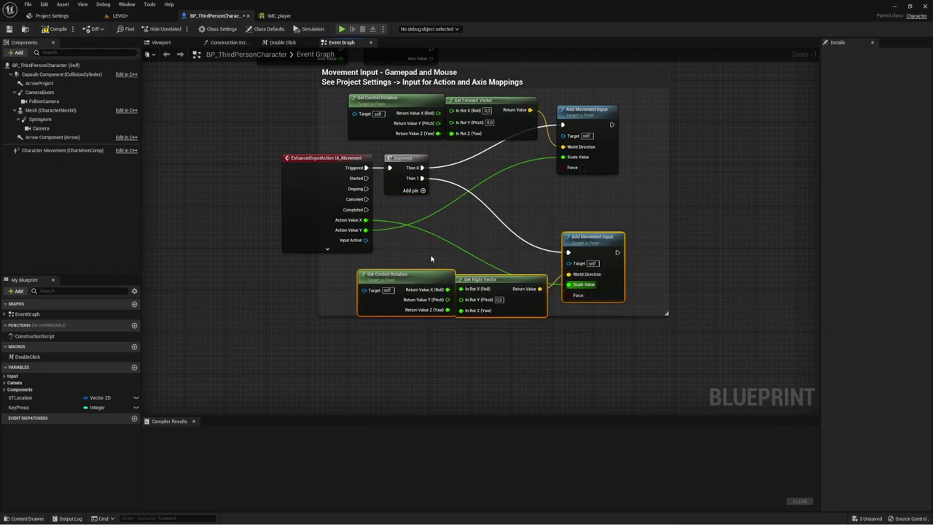
{"action": "mouse_move", "coordinate": [517, 198]}
{"action": "right_mouse_down"}
{"action": "mouse_move", "coordinate": [516, 269]}
{"action": "mouse_move", "coordinate": [531, 249]}
{"action": "right_mouse_up"}
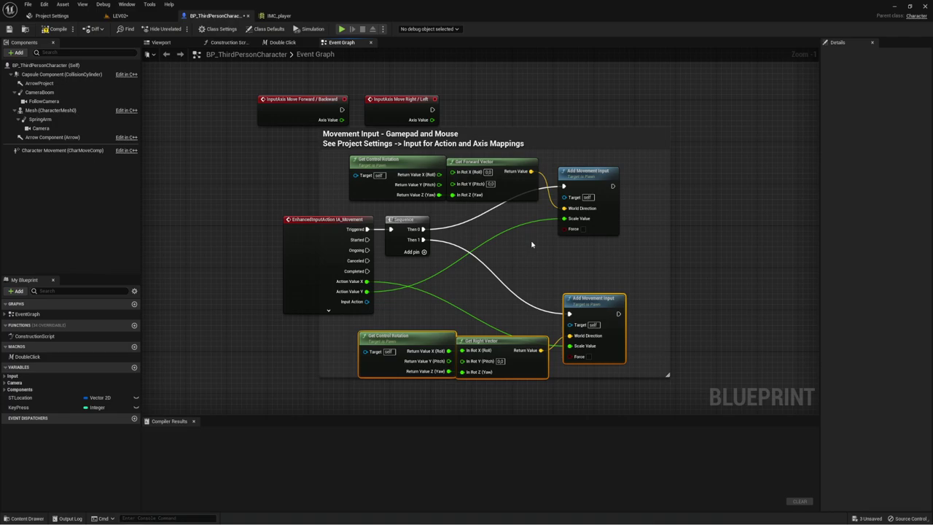
{"action": "right_click_drag", "start_coordinate": [339, 175], "coordinate": [348, 225]}
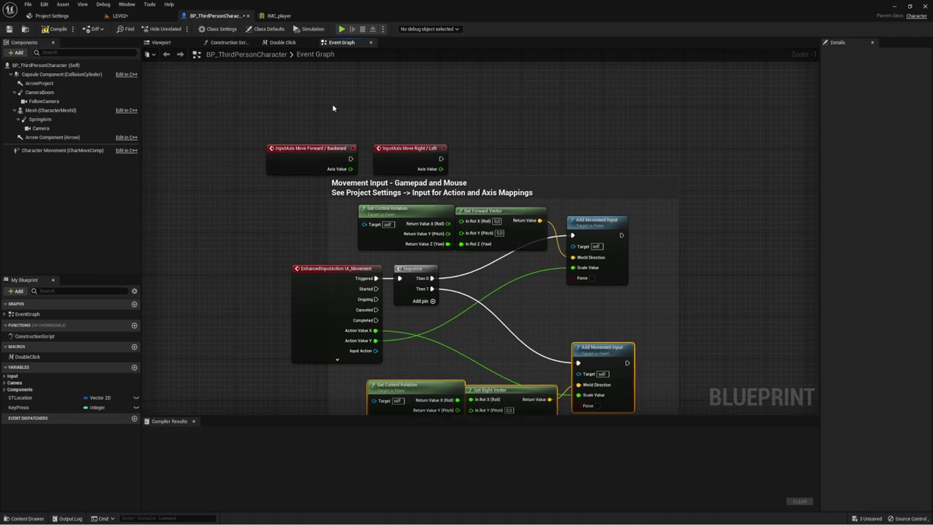
{"action": "left_click_drag", "start_coordinate": [255, 131], "coordinate": [467, 180]}
{"action": "left_click_drag", "start_coordinate": [408, 150], "coordinate": [427, 133]}
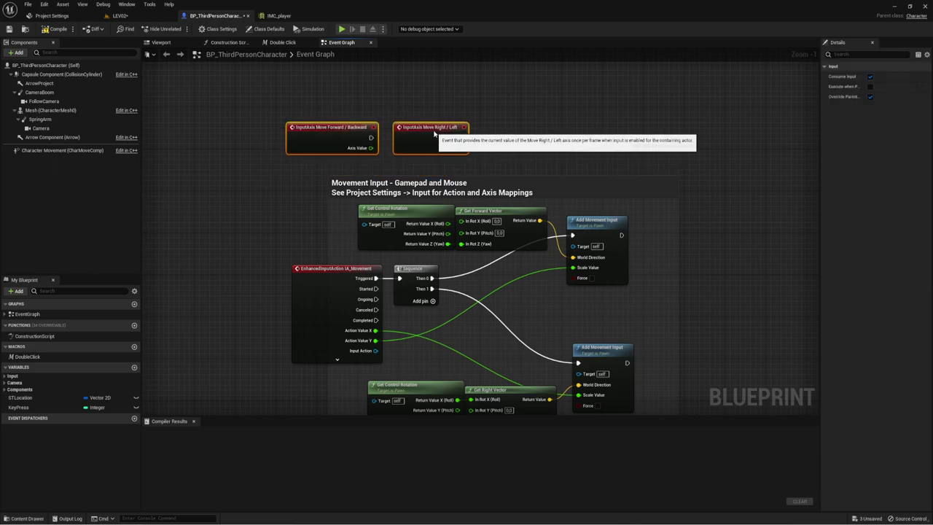
- Compile the character Blueprint, save all three modified assets from LEV02, and dismiss the IMC_Auto validation log
{"action": "left_click", "coordinate": [55, 28]}
{"action": "left_click", "coordinate": [120, 15]}
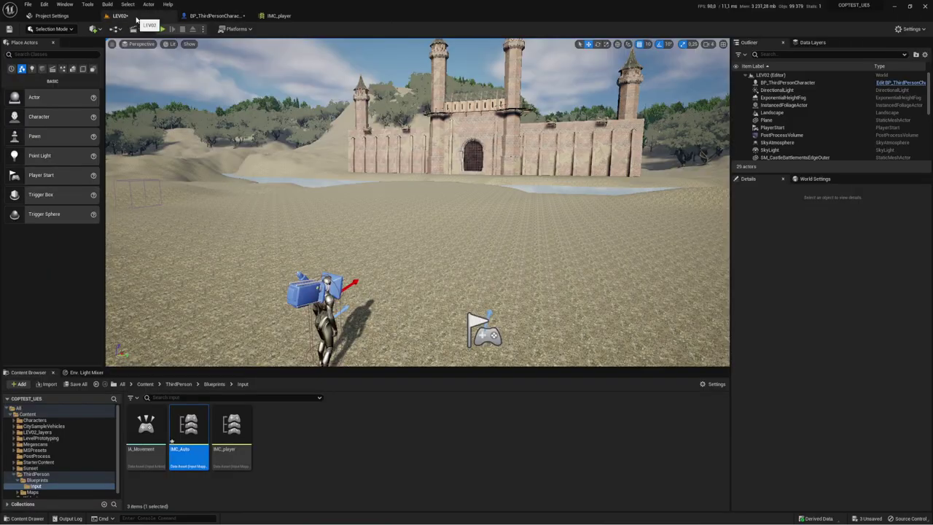
{"action": "left_click", "coordinate": [80, 388]}
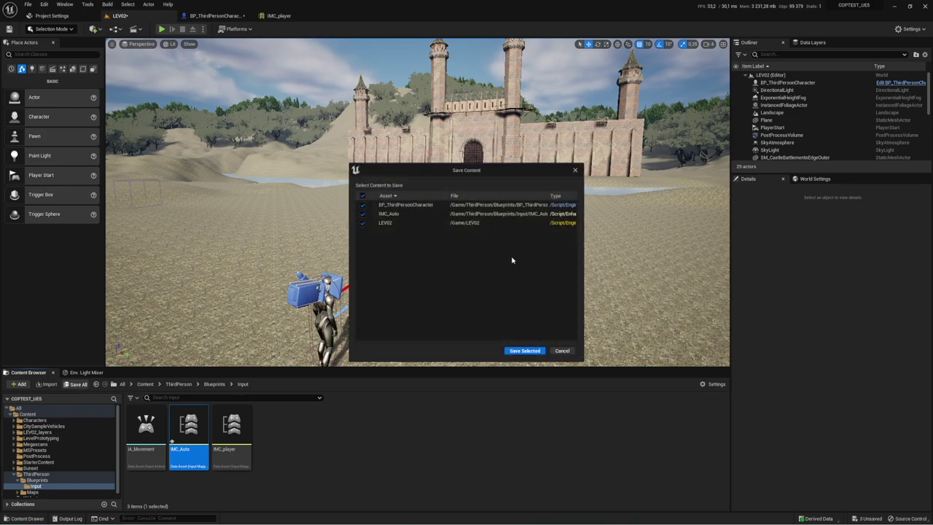
{"action": "left_click", "coordinate": [520, 351]}
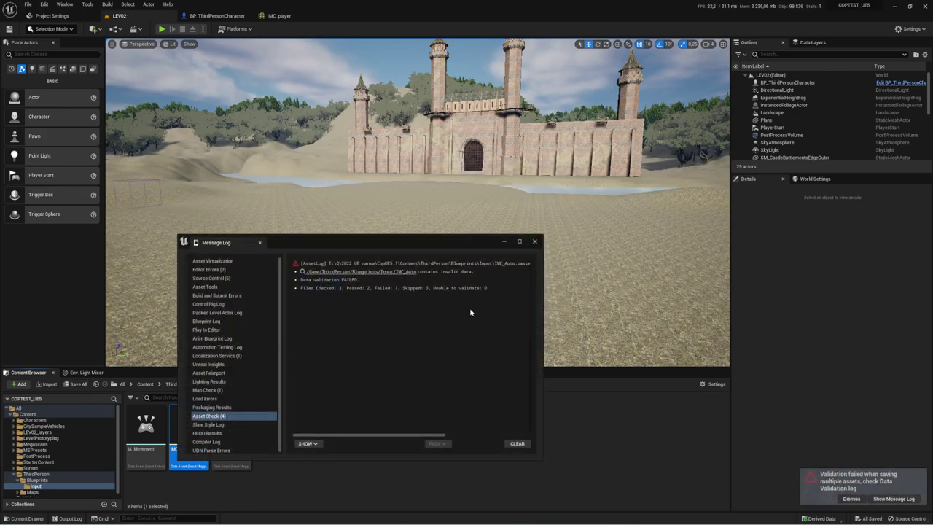
{"action": "left_click", "coordinate": [371, 274]}
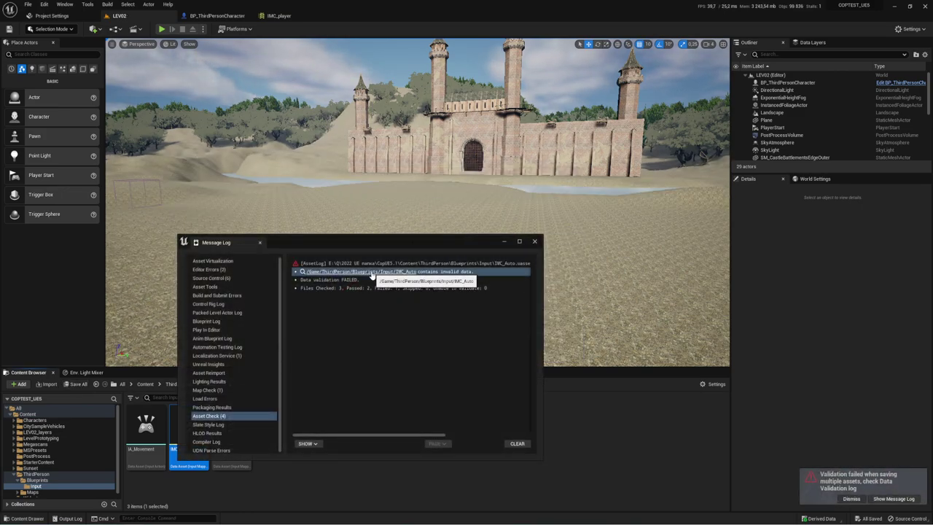
{"action": "left_click", "coordinate": [537, 242]}
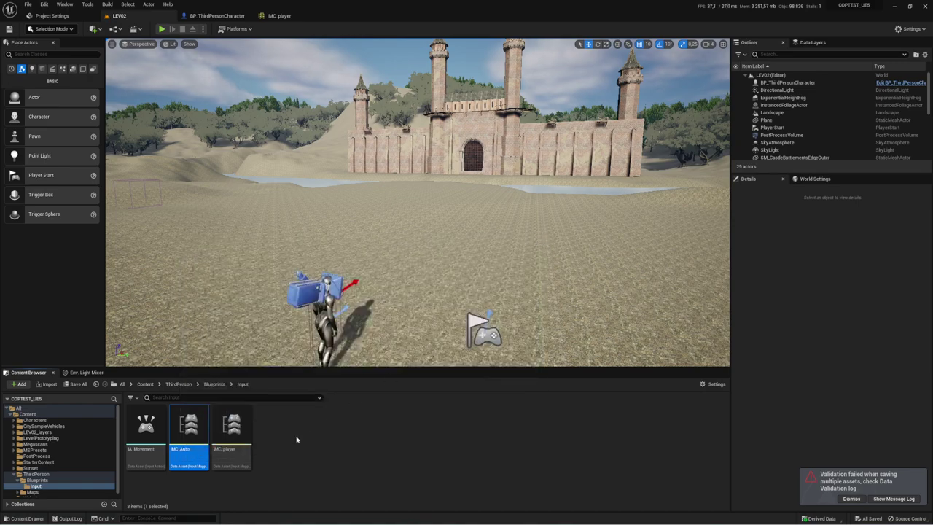
- Delete the IMC_Auto asset from the Input folder
{"action": "right_click", "coordinate": [195, 421]}
{"action": "left_click", "coordinate": [222, 305]}
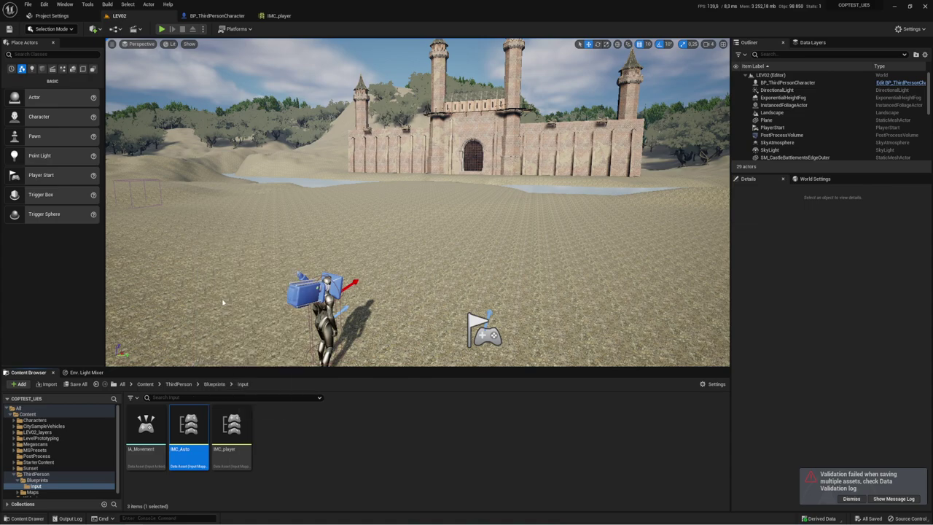
{"action": "left_click", "coordinate": [438, 388]}
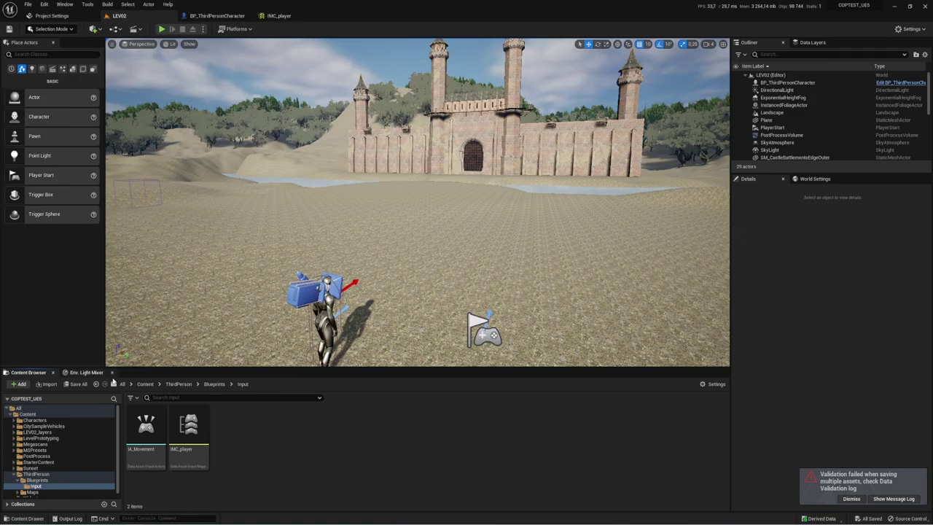
- Play the level, walk the character with W, A and S and swing the camera, then return to BP_ThirdPersonCharacter
{"action": "left_click", "coordinate": [162, 29]}
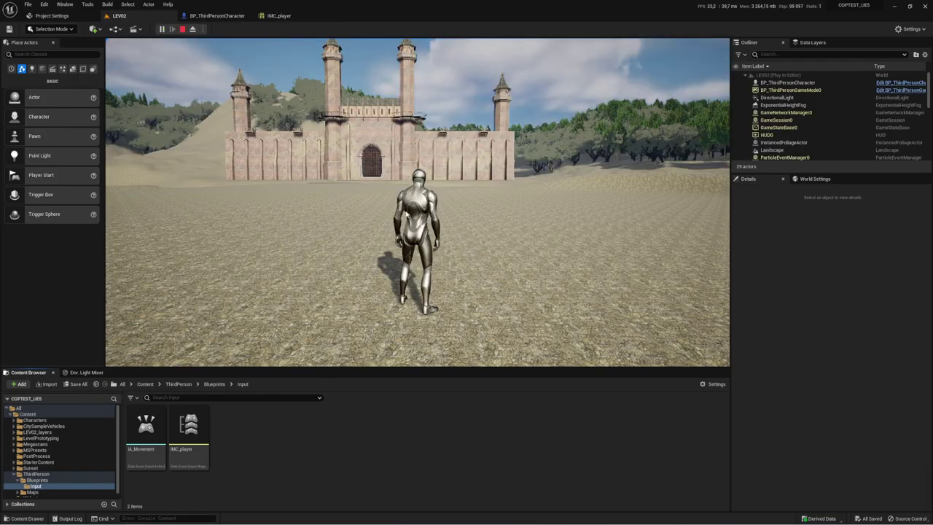
{"action": "key", "text": "w"}
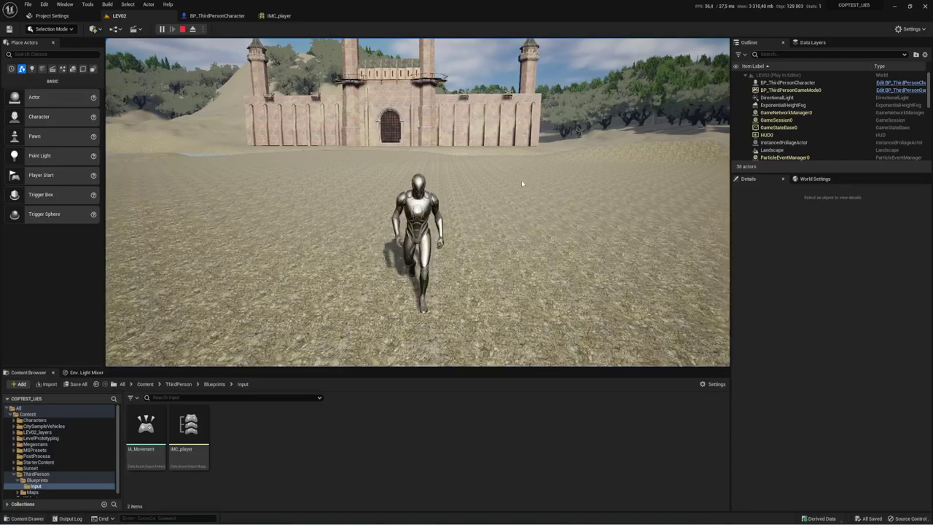
{"action": "key", "text": "a"}
{"action": "key", "text": "s"}
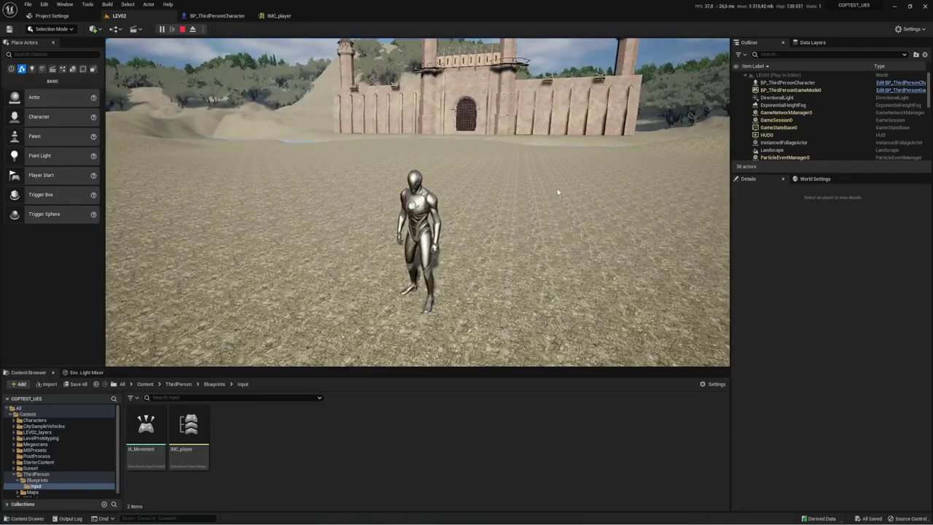
{"action": "key", "text": "w"}
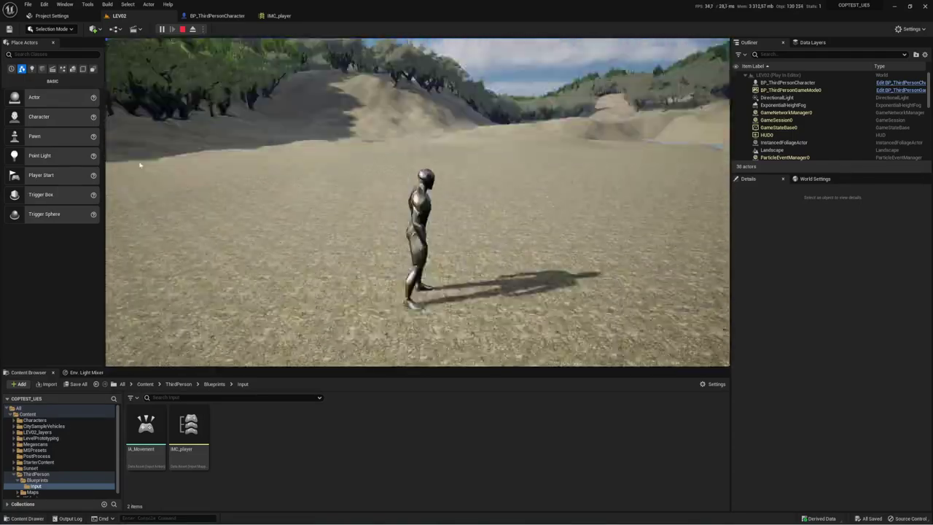
{"action": "left_click_drag", "start_coordinate": [493, 180], "coordinate": [572, 164]}
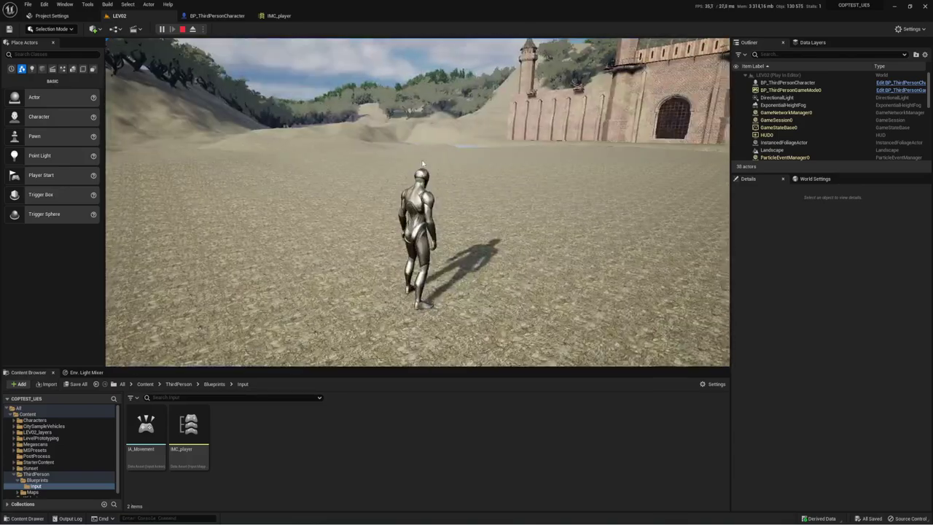
{"action": "key", "text": "Escape"}
{"action": "left_click", "coordinate": [209, 16]}
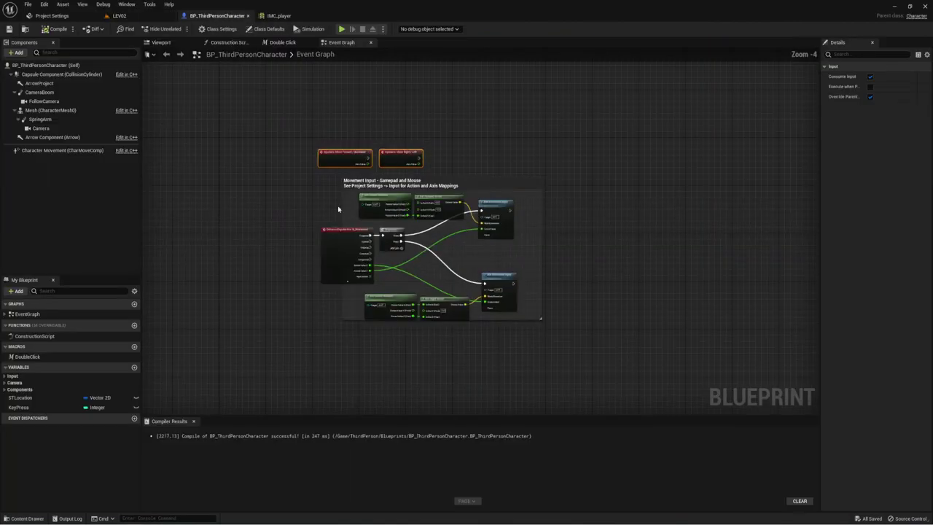
- Disconnect the mouse turn event from Add Controller Yaw Input and recompile the Blueprint
{"action": "scroll", "coordinate": [436, 227], "scroll_direction": "down", "scroll_amount": 5}
{"action": "scroll", "coordinate": [436, 227], "scroll_direction": "up", "scroll_amount": 7}
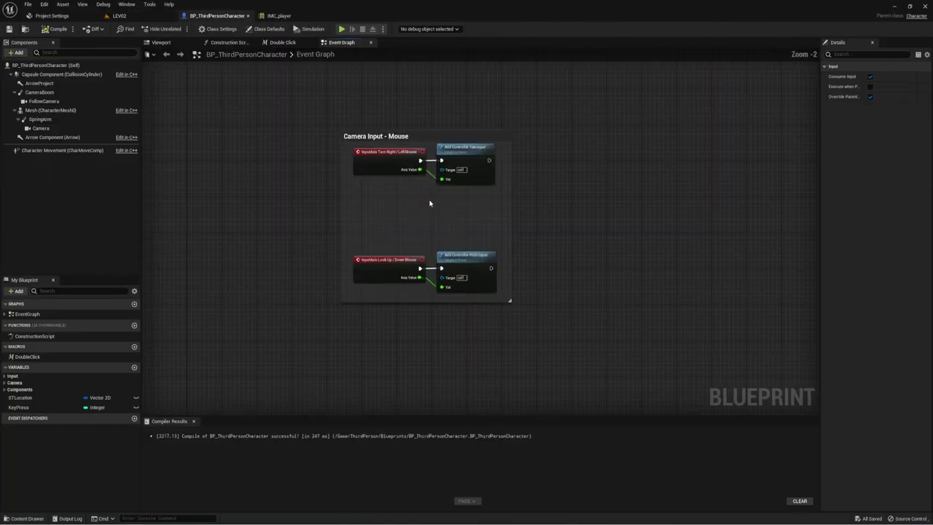
{"action": "left_click", "coordinate": [435, 153], "text": "alt"}
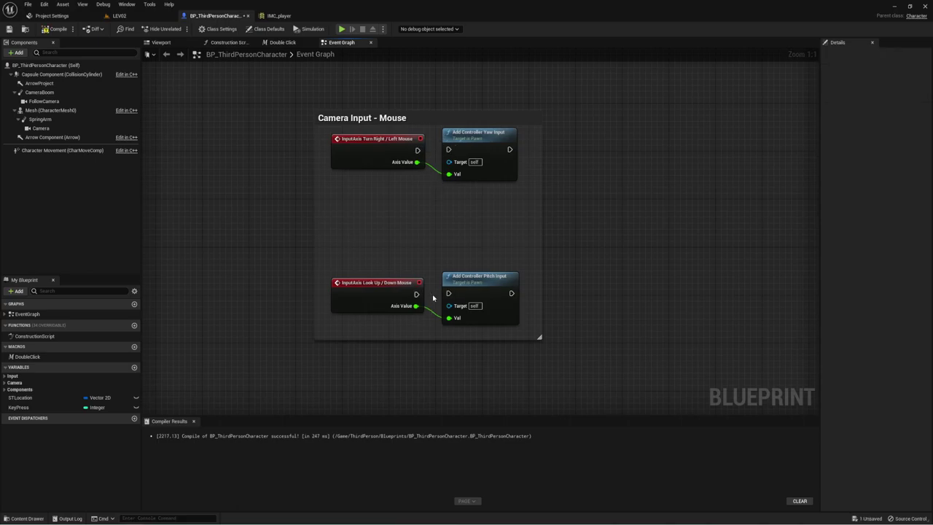
{"action": "left_click", "coordinate": [55, 29]}
- Play-test in a standalone preview, walking with D, W and S, then return to LEV02
{"action": "left_click", "coordinate": [342, 29]}
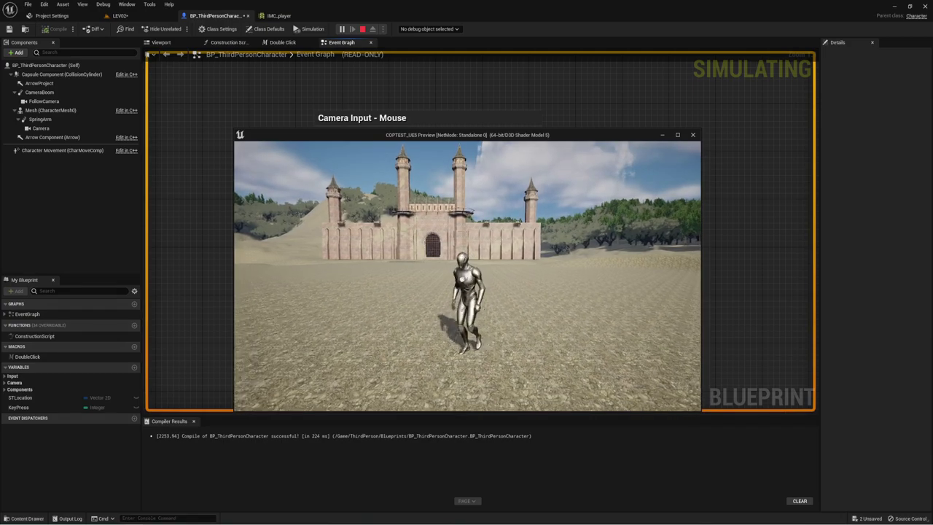
{"action": "key", "text": "d"}
{"action": "key", "text": "w"}
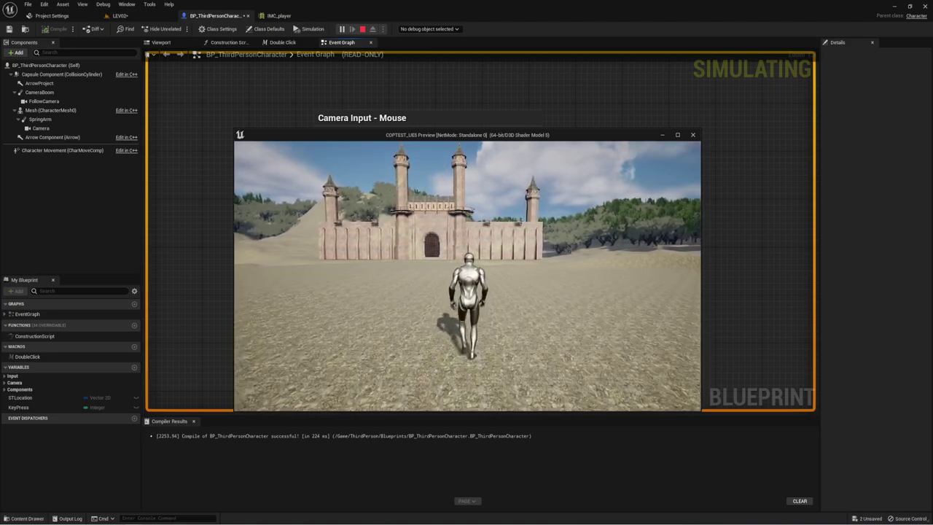
{"action": "key", "text": "s"}
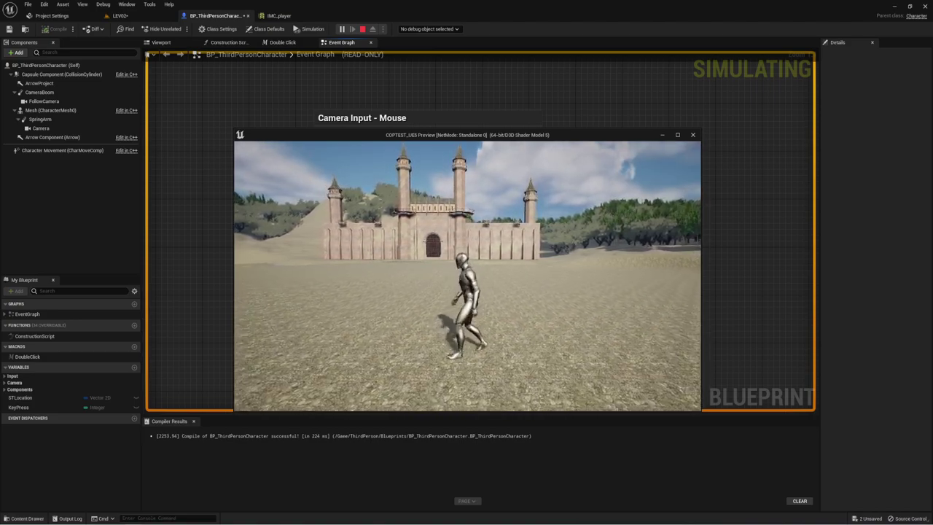
{"action": "key", "text": "s"}
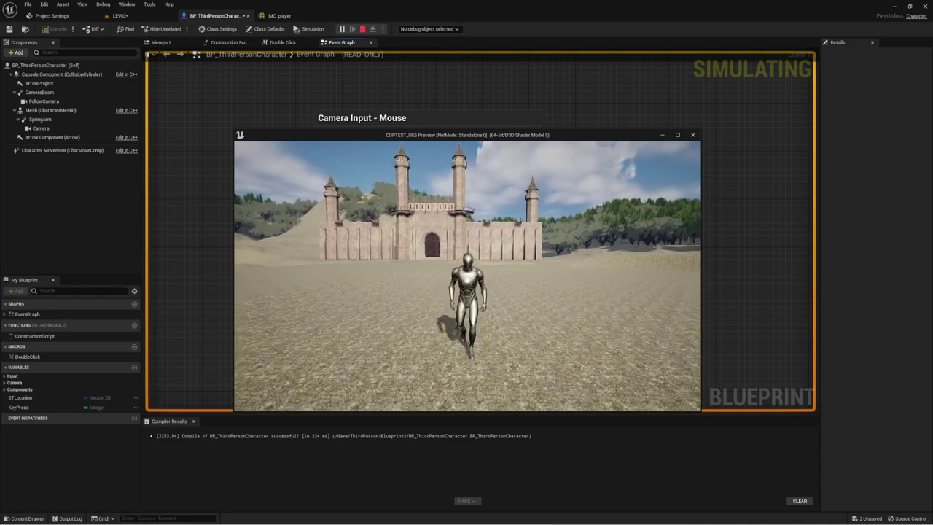
{"action": "key", "text": "Escape"}
{"action": "left_click", "coordinate": [119, 16]}
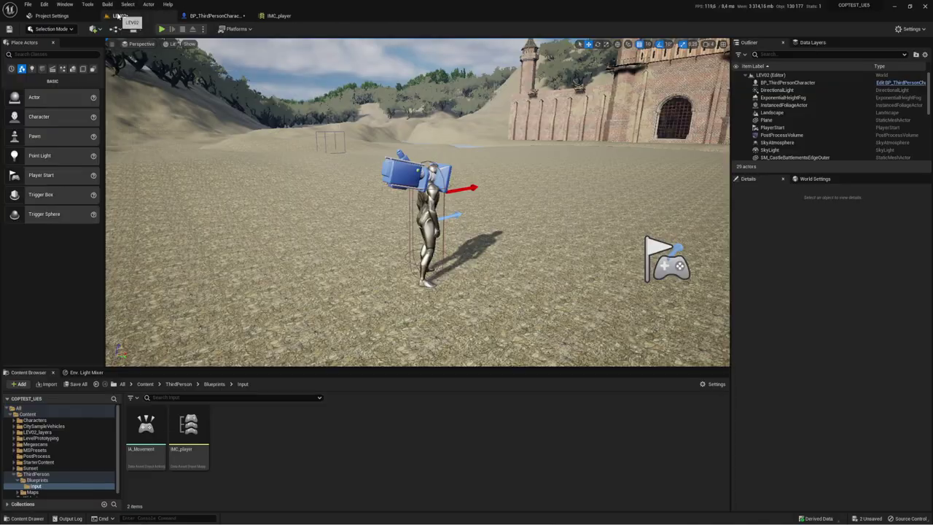
- Browse the Content Browser from ThirdPerson up to Content, into Characters and Mannequin_UE4, and back
{"action": "left_click", "coordinate": [187, 385]}
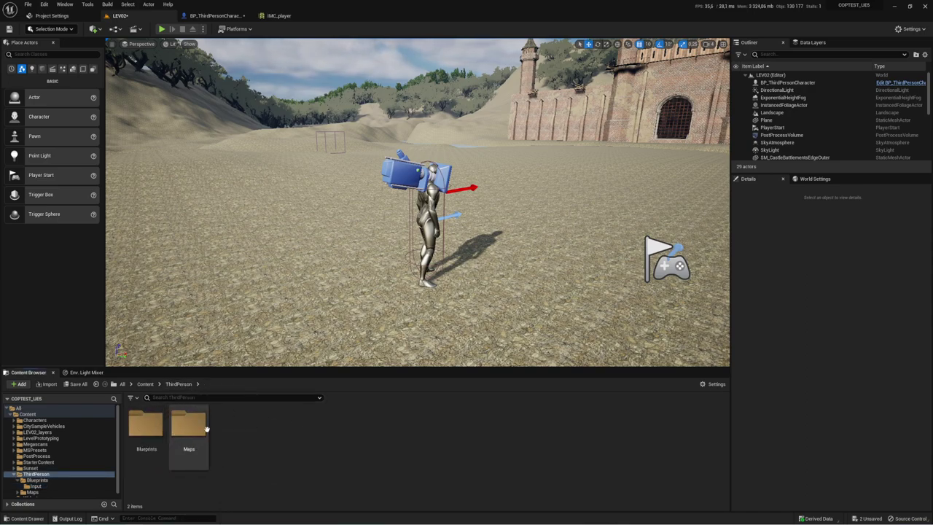
{"action": "left_click", "coordinate": [151, 385]}
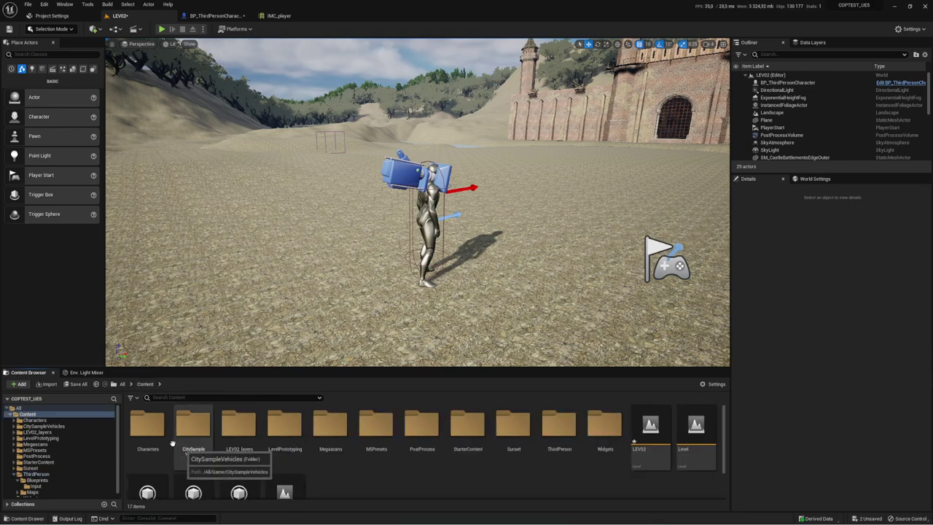
{"action": "double_click", "coordinate": [146, 429]}
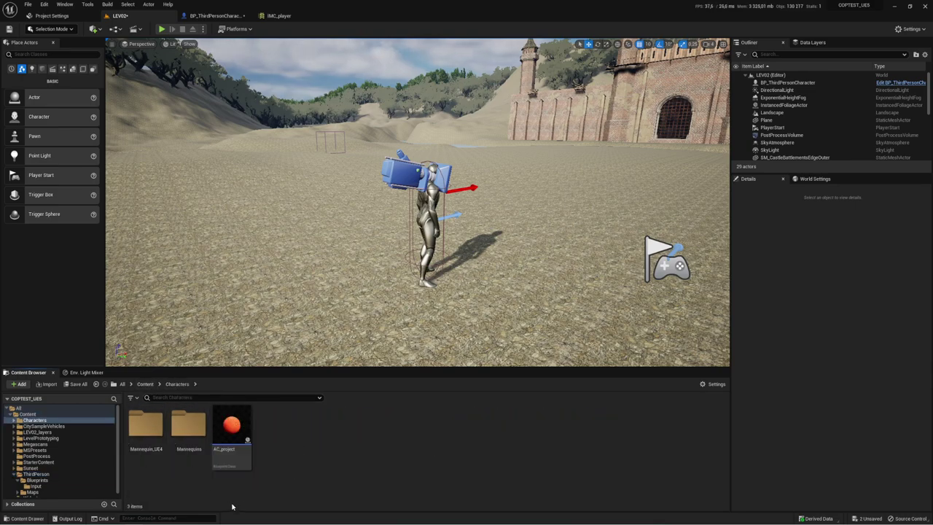
{"action": "double_click", "coordinate": [147, 417]}
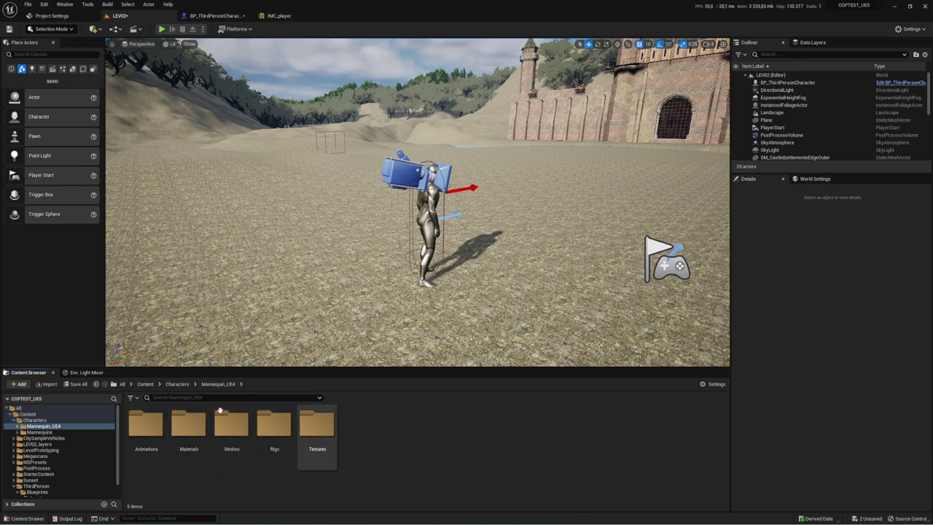
{"action": "left_click", "coordinate": [177, 384]}
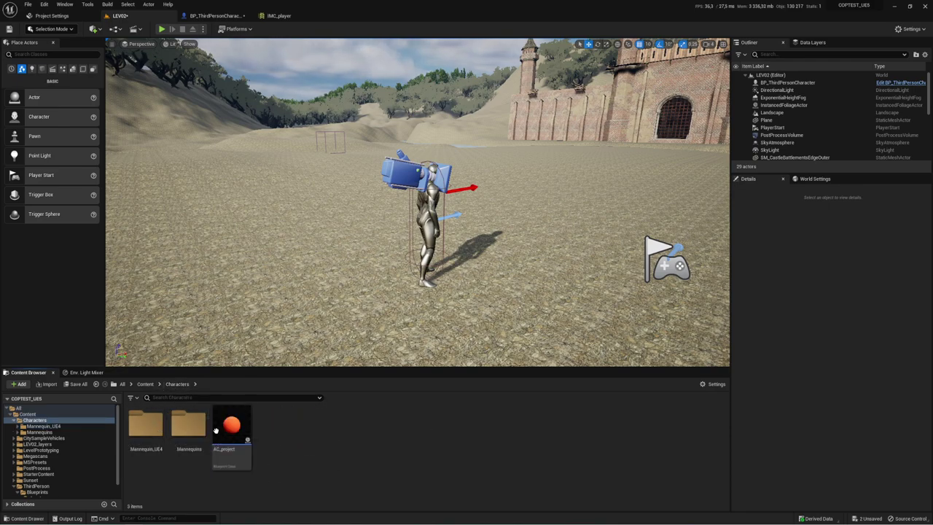
- In the character Blueprint, select the Mesh component and locate its assigned ABP_Manny animation blueprint
{"action": "left_click", "coordinate": [215, 15]}
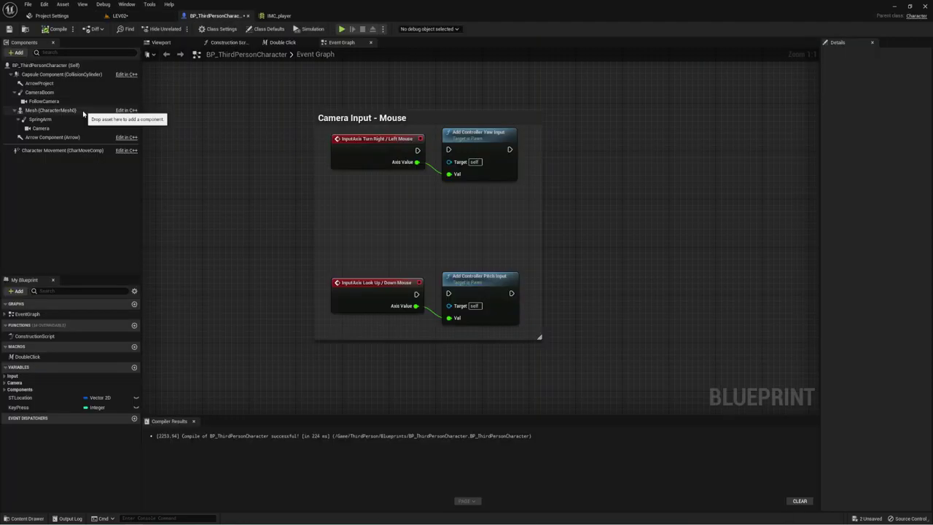
{"action": "left_click", "coordinate": [40, 111]}
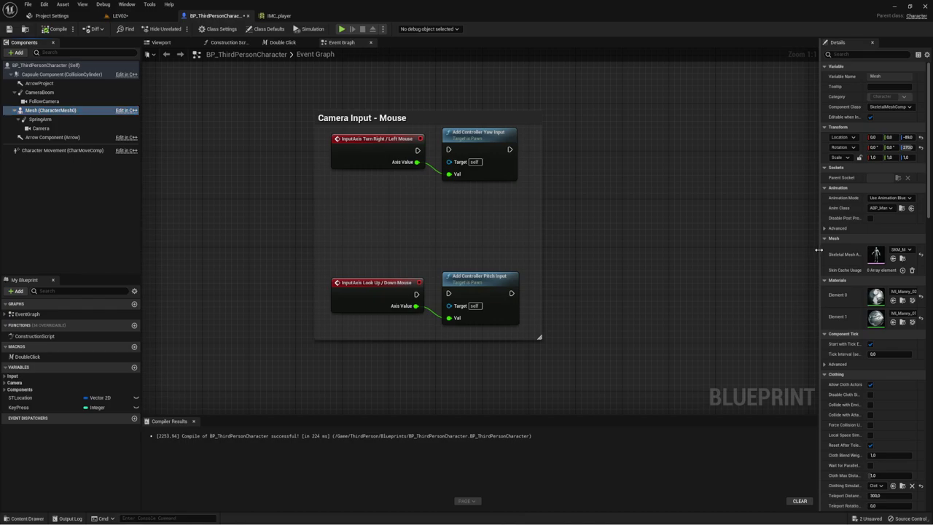
{"action": "left_click_drag", "start_coordinate": [819, 253], "coordinate": [769, 251]}
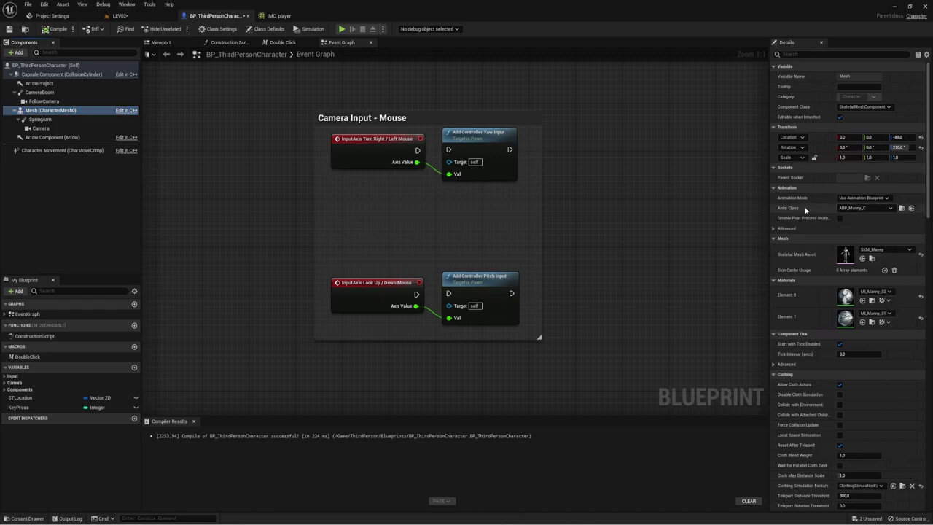
{"action": "left_click", "coordinate": [902, 208]}
- Open the ABP_Manny animation blueprint from the Animations folder
{"action": "mouse_move", "coordinate": [289, 425]}
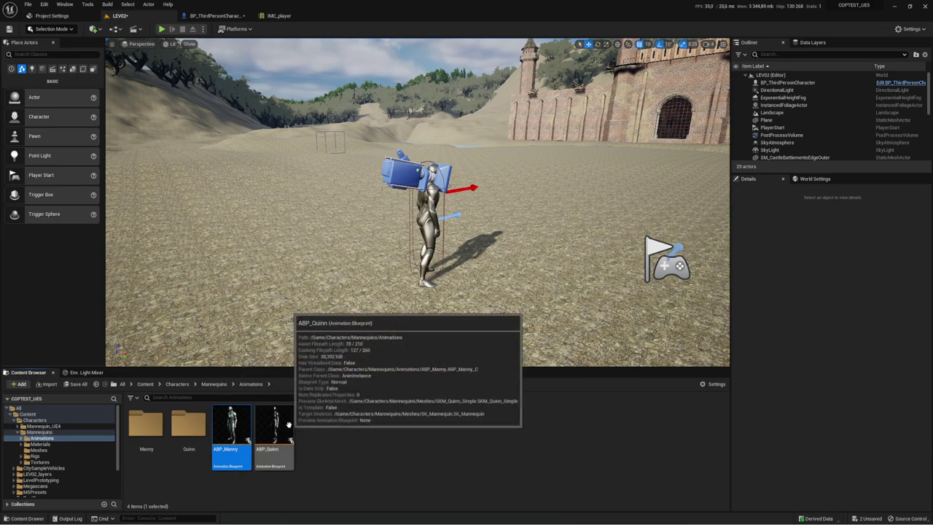
{"action": "mouse_move", "coordinate": [241, 423]}
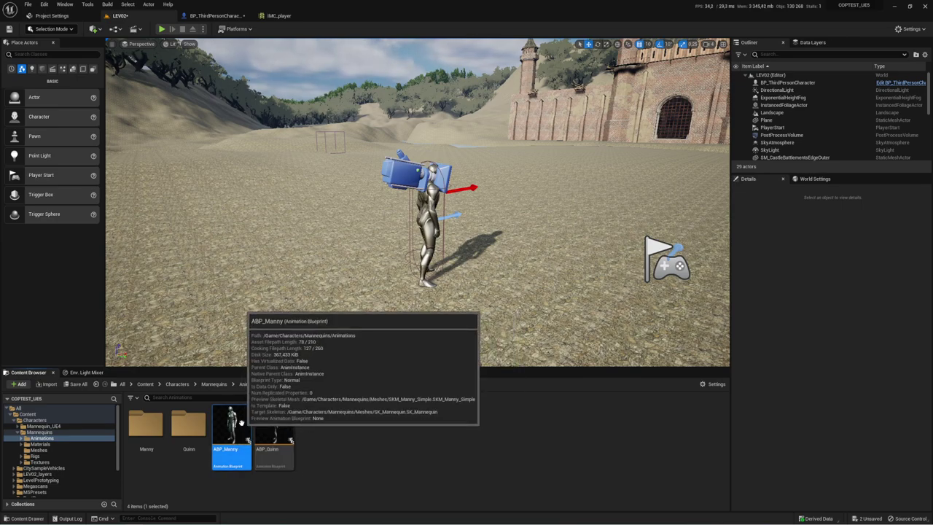
{"action": "double_click", "coordinate": [232, 431]}
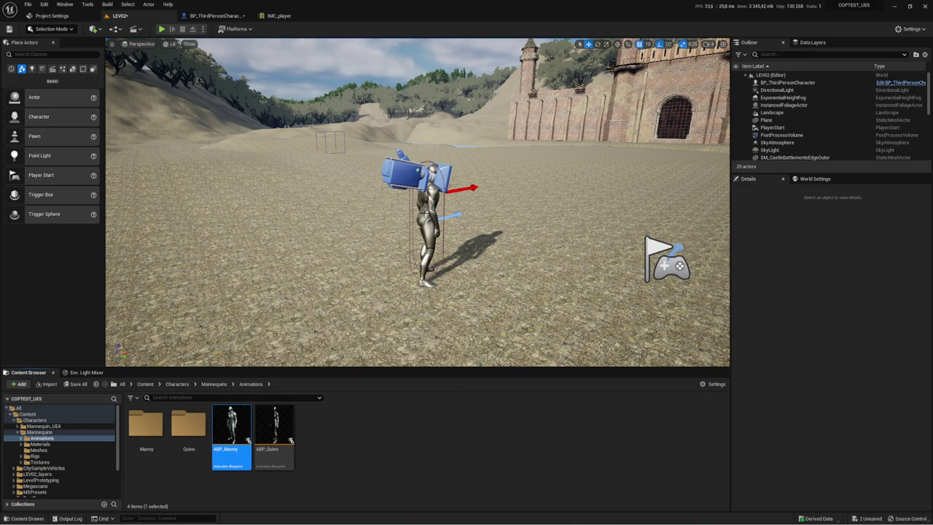
{"action": "scroll", "coordinate": [361, 272], "scroll_direction": "up", "scroll_amount": 2}
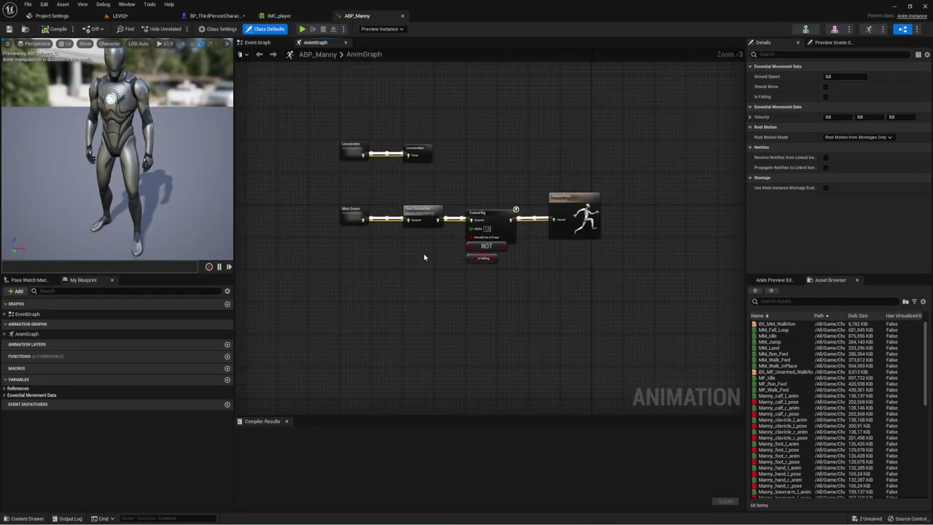
{"action": "scroll", "coordinate": [425, 258], "scroll_direction": "up", "scroll_amount": 1}
{"action": "scroll", "coordinate": [467, 233], "scroll_direction": "up", "scroll_amount": 1}
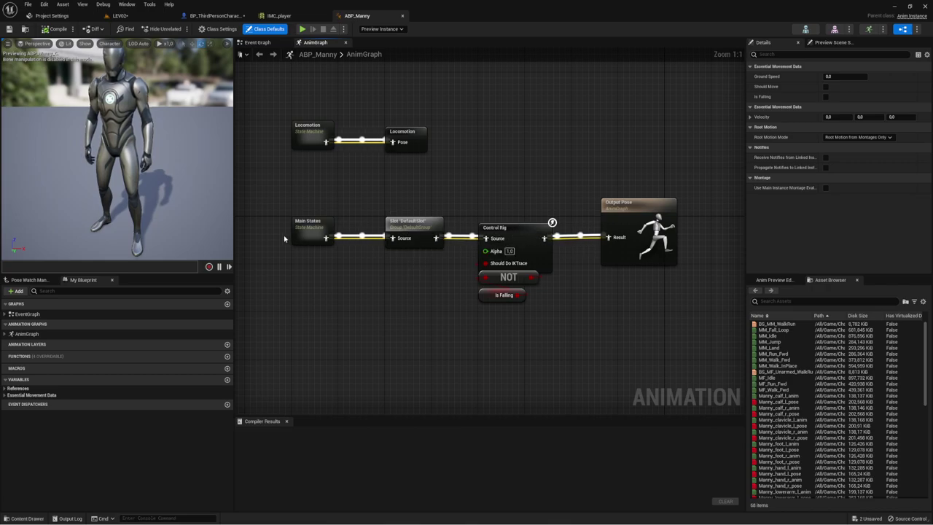
- Inspect the Main States machine and the Locomotion machine with its Idle and Walk/Run states
{"action": "double_click", "coordinate": [313, 234]}
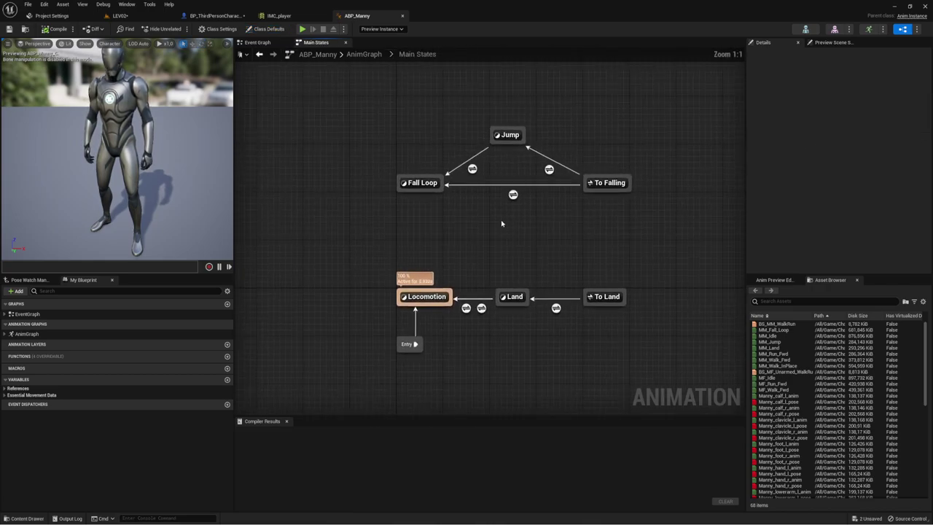
{"action": "left_click", "coordinate": [432, 296]}
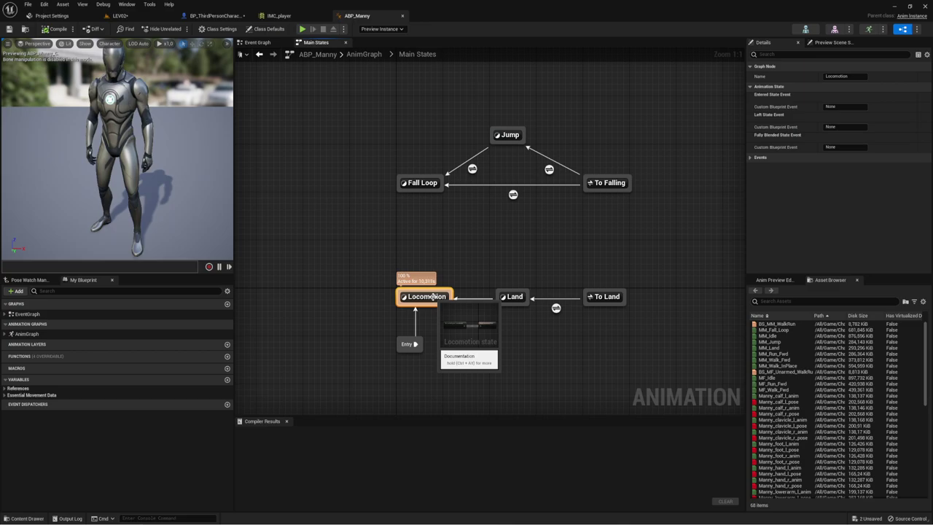
{"action": "right_click_drag", "start_coordinate": [452, 291], "coordinate": [431, 275]}
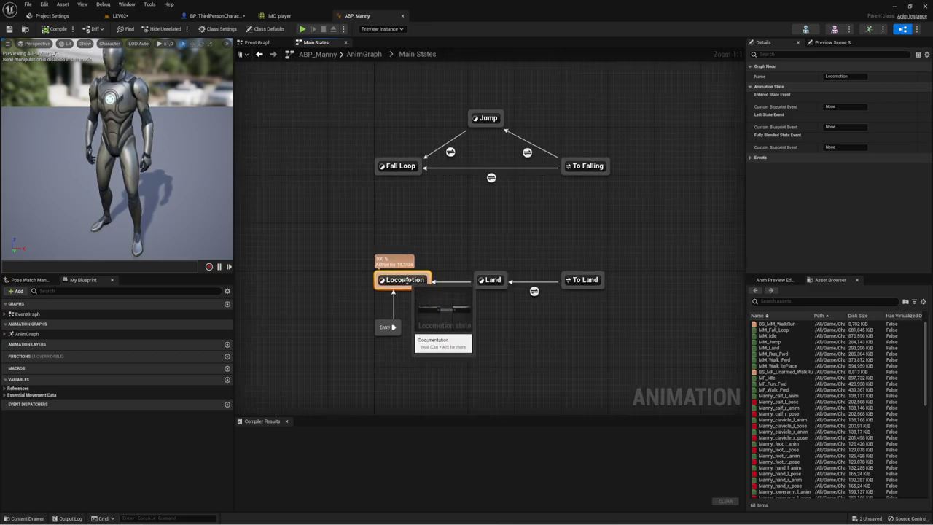
{"action": "double_click", "coordinate": [407, 281]}
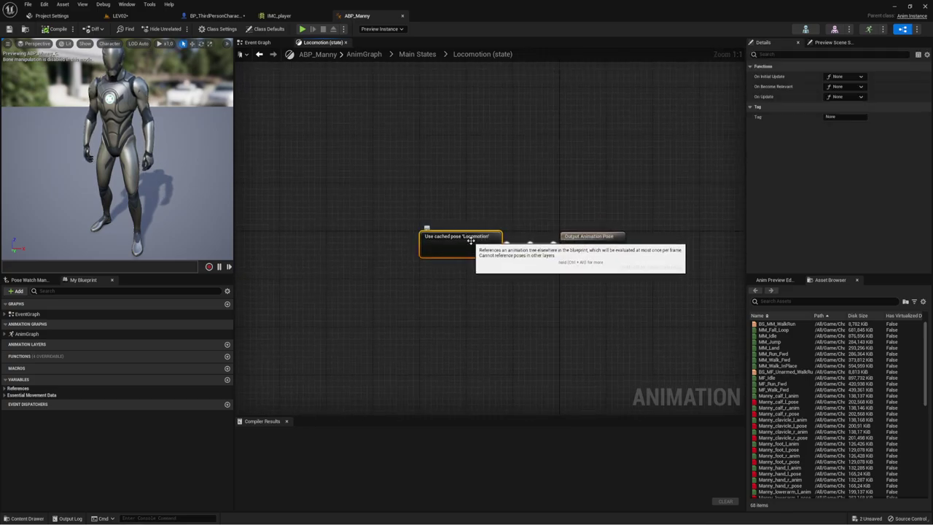
{"action": "double_click", "coordinate": [471, 241]}
{"action": "double_click", "coordinate": [416, 240]}
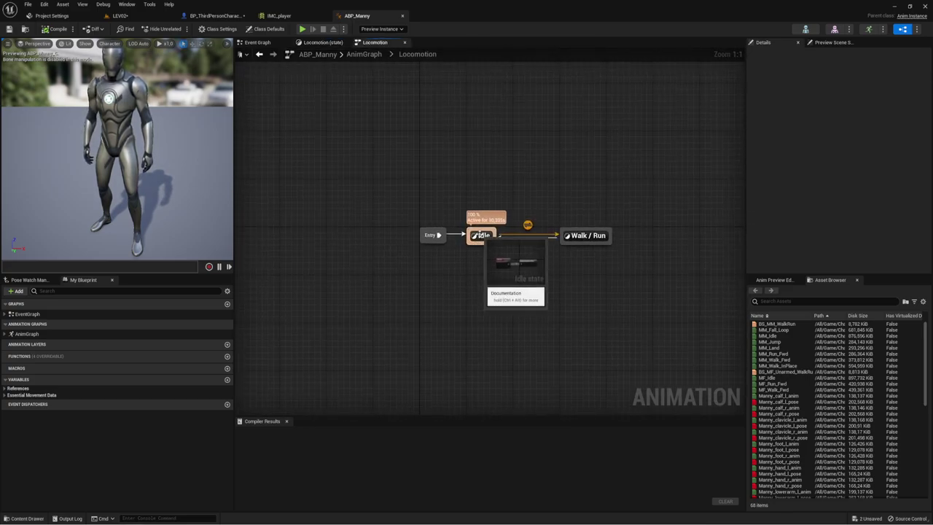
{"action": "left_click", "coordinate": [481, 237]}
{"action": "left_click_drag", "start_coordinate": [488, 267], "coordinate": [594, 213]}
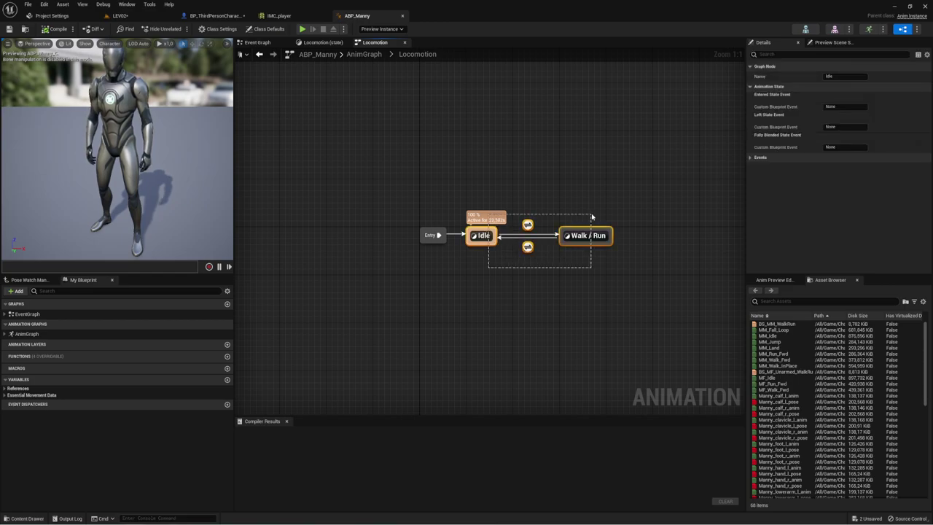
{"action": "left_click", "coordinate": [492, 261]}
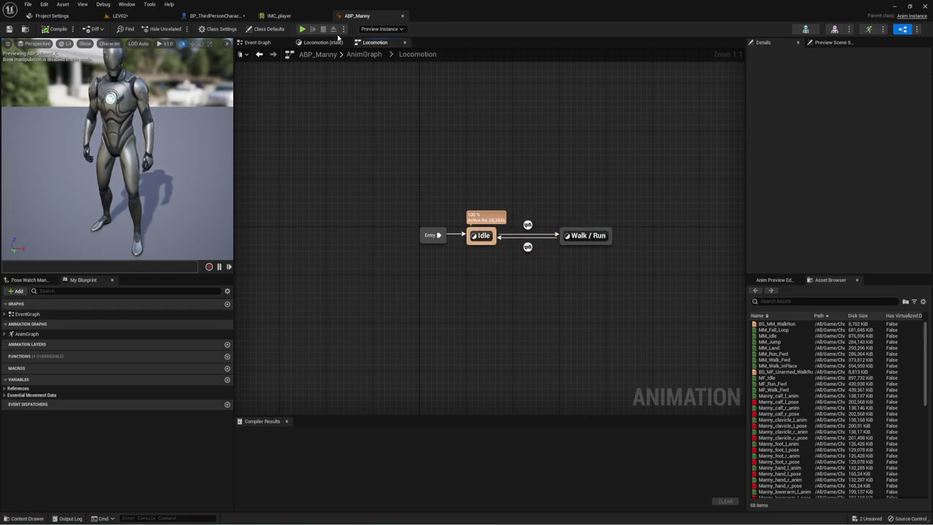
- Review the Event Graph and AnimGraph, then open the SKM_Manny_Simple skeletal mesh editor
{"action": "left_click", "coordinate": [259, 43]}
{"action": "right_click_drag", "start_coordinate": [334, 165], "coordinate": [438, 175]}
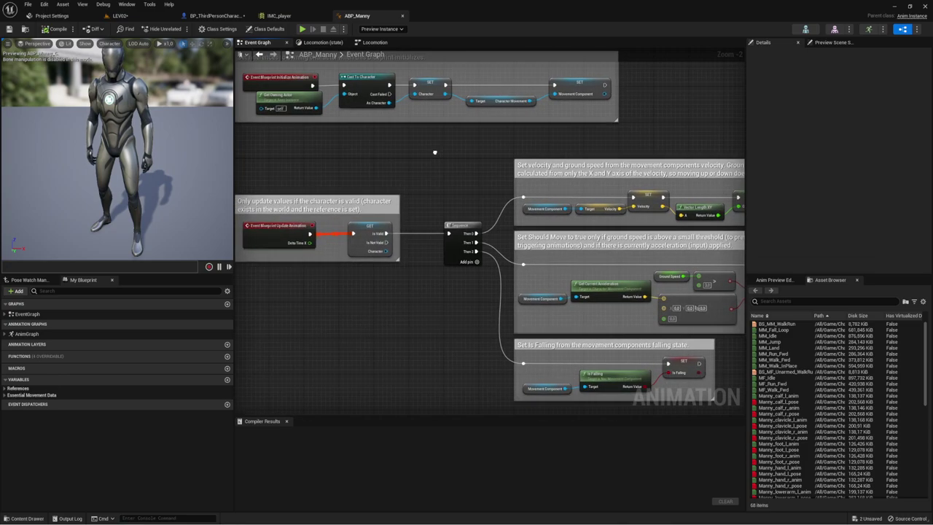
{"action": "left_click", "coordinate": [325, 42]}
{"action": "left_click", "coordinate": [376, 42]}
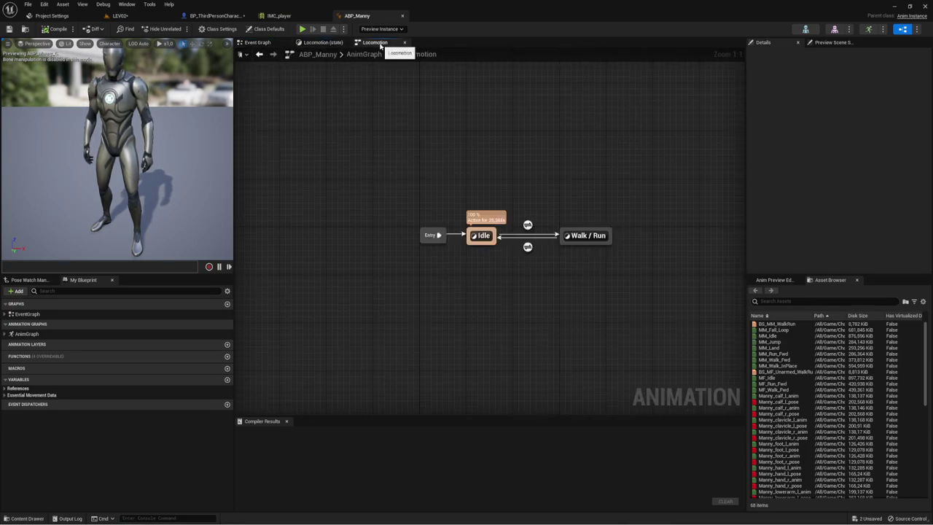
{"action": "left_click", "coordinate": [357, 55]}
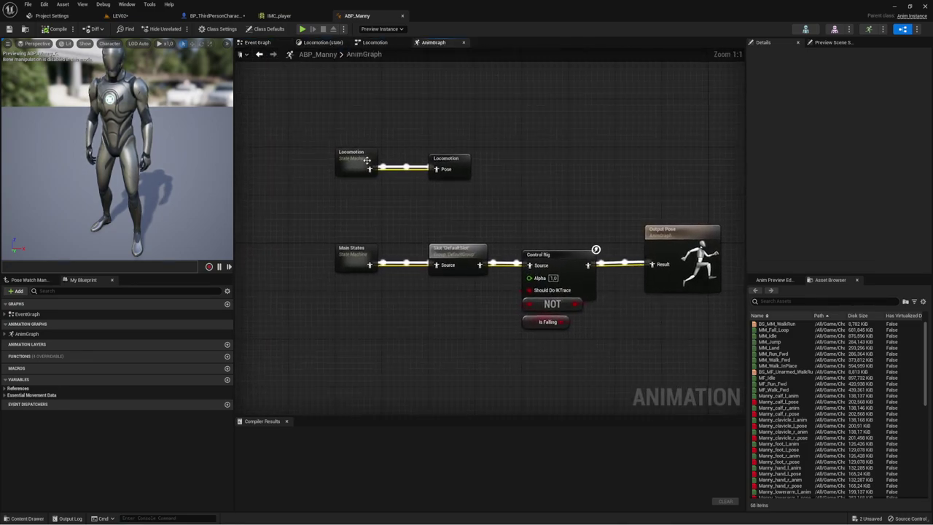
{"action": "left_click", "coordinate": [265, 46]}
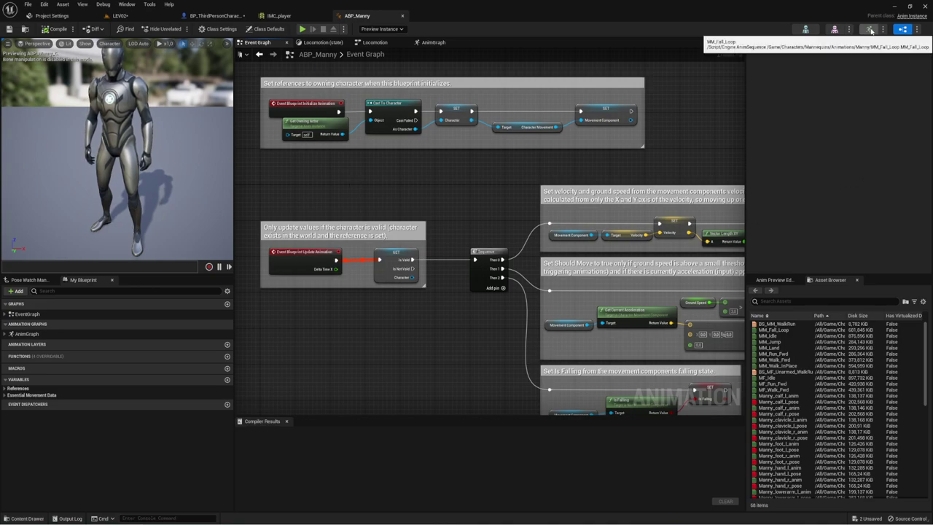
{"action": "left_click", "coordinate": [835, 29]}
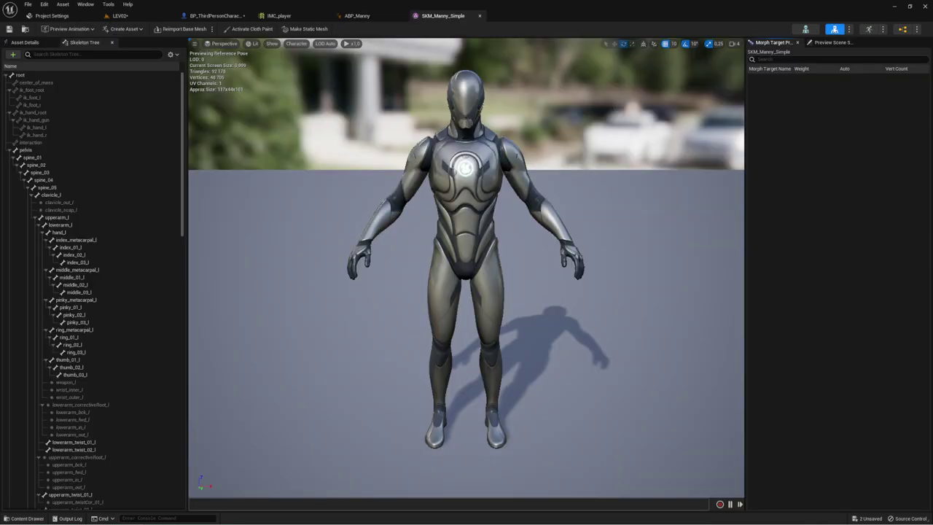
- Open ABP_Manny's Idle state graph and inspect MM_Idle and the Idle/Walk Run transition rules
{"action": "left_click", "coordinate": [902, 29]}
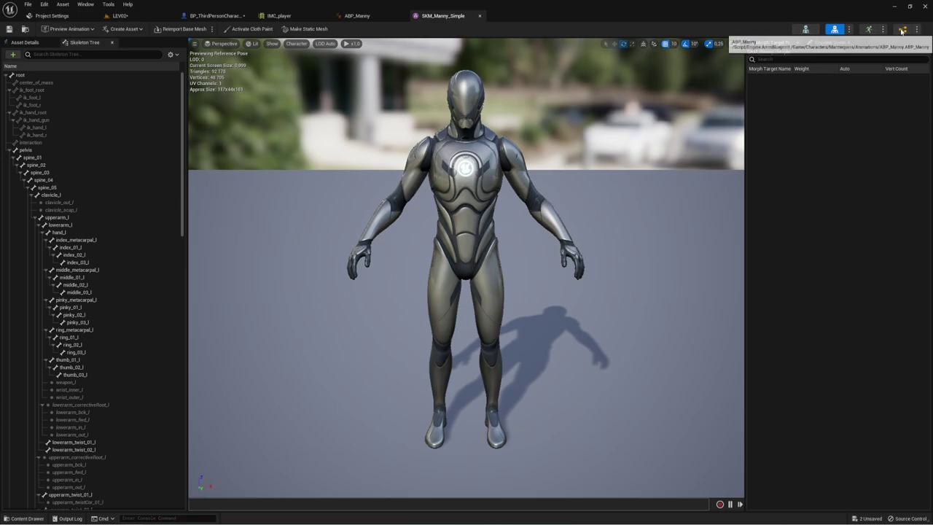
{"action": "mouse_move", "coordinate": [319, 215]}
{"action": "right_mouse_down"}
{"action": "mouse_move", "coordinate": [364, 144]}
{"action": "mouse_move", "coordinate": [388, 159]}
{"action": "right_mouse_up"}
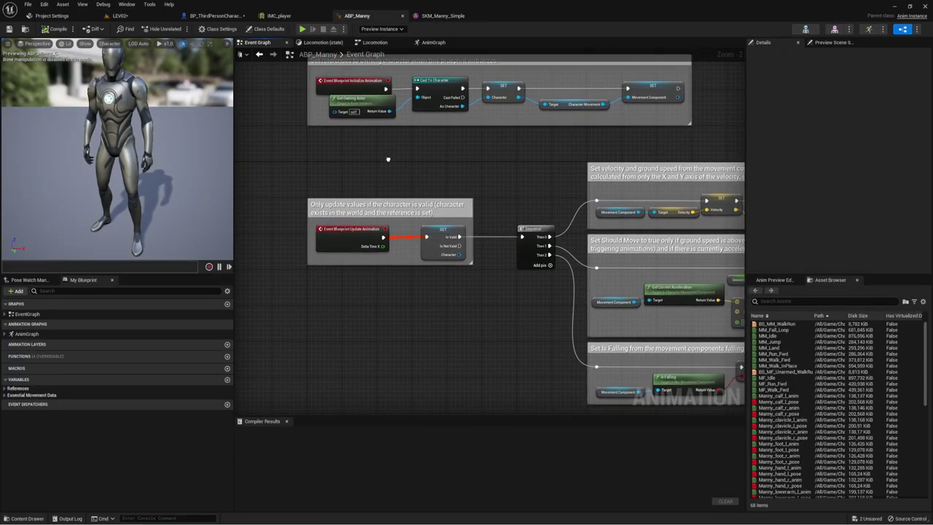
{"action": "left_click", "coordinate": [6, 334]}
{"action": "left_click", "coordinate": [6, 334]}
{"action": "left_click", "coordinate": [5, 333]}
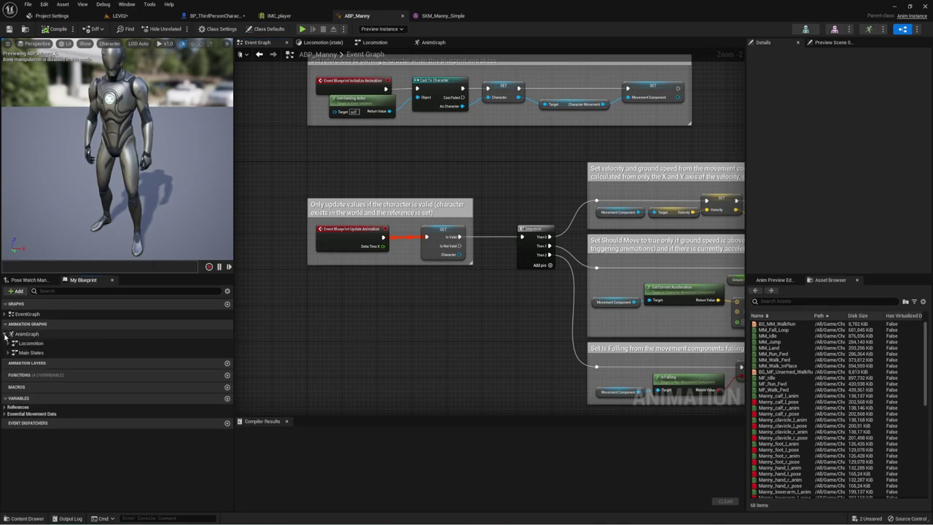
{"action": "left_click", "coordinate": [9, 344]}
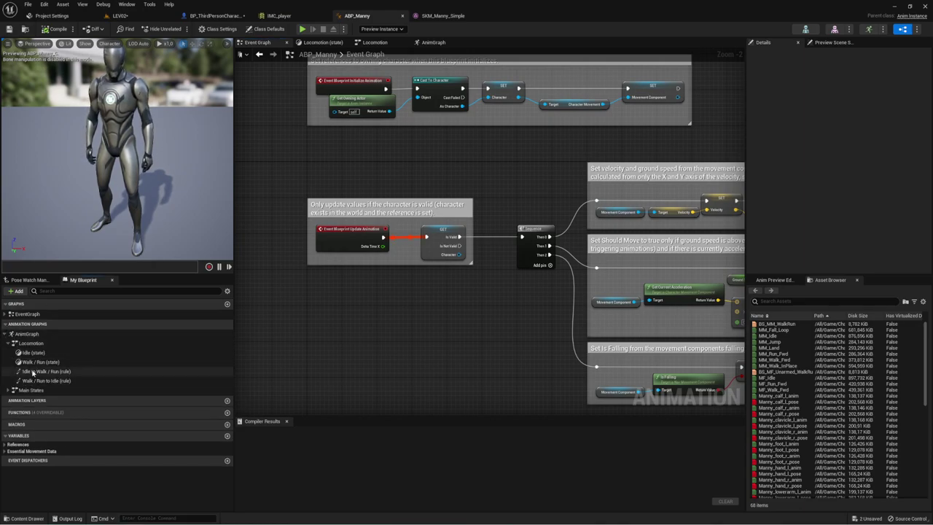
{"action": "double_click", "coordinate": [31, 353]}
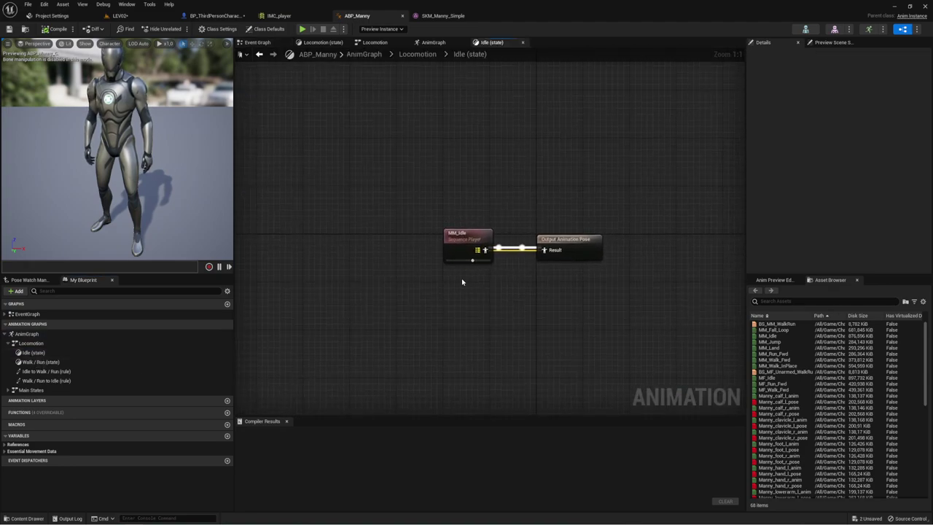
{"action": "left_click", "coordinate": [458, 240]}
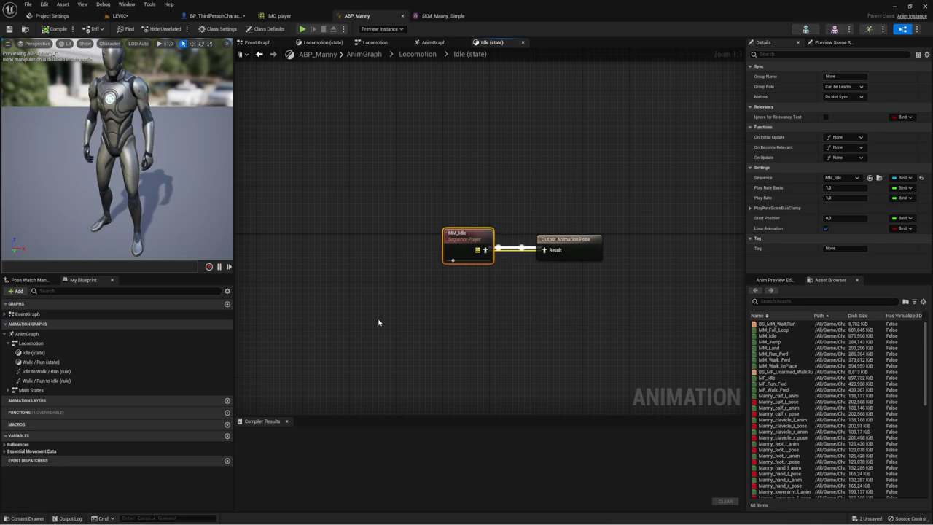
{"action": "left_click", "coordinate": [35, 381]}
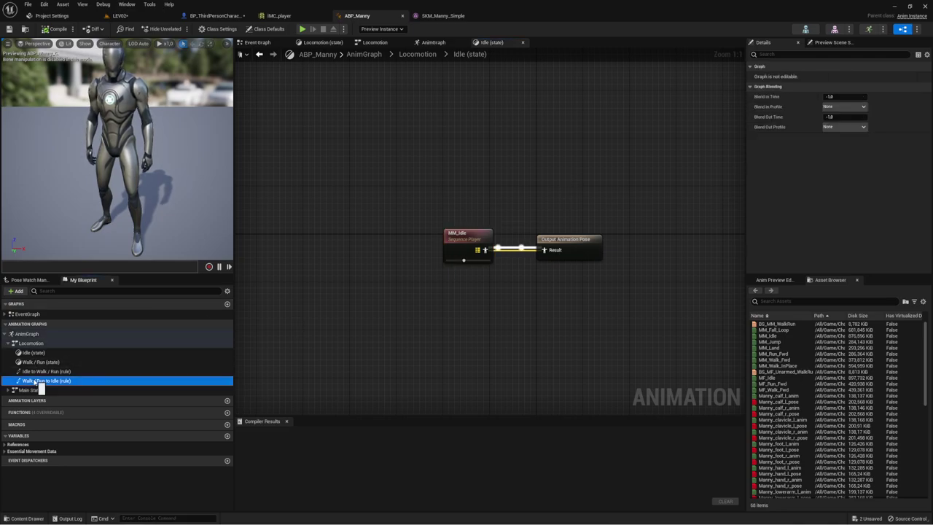
{"action": "left_click", "coordinate": [66, 373]}
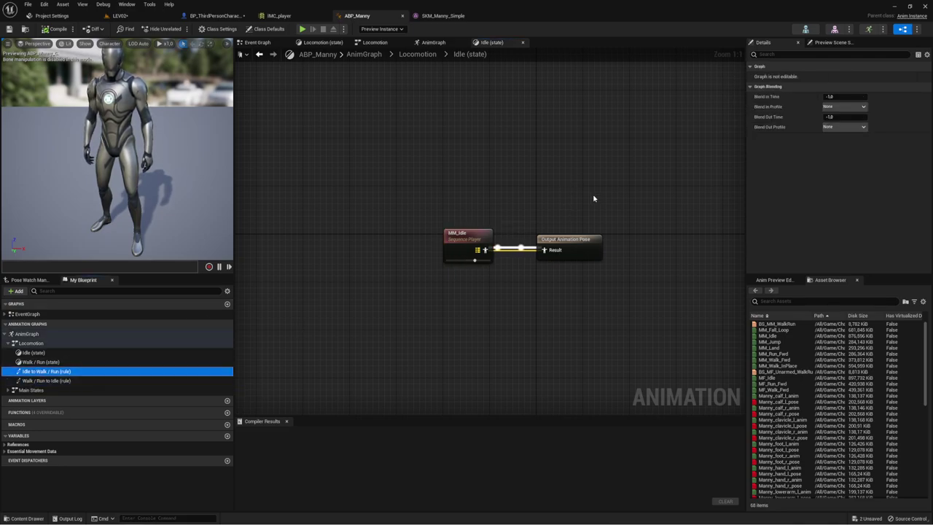
- Browse the Asset Browser blend spaces and select BS_MM_WalkRun
{"action": "mouse_move", "coordinate": [783, 322]}
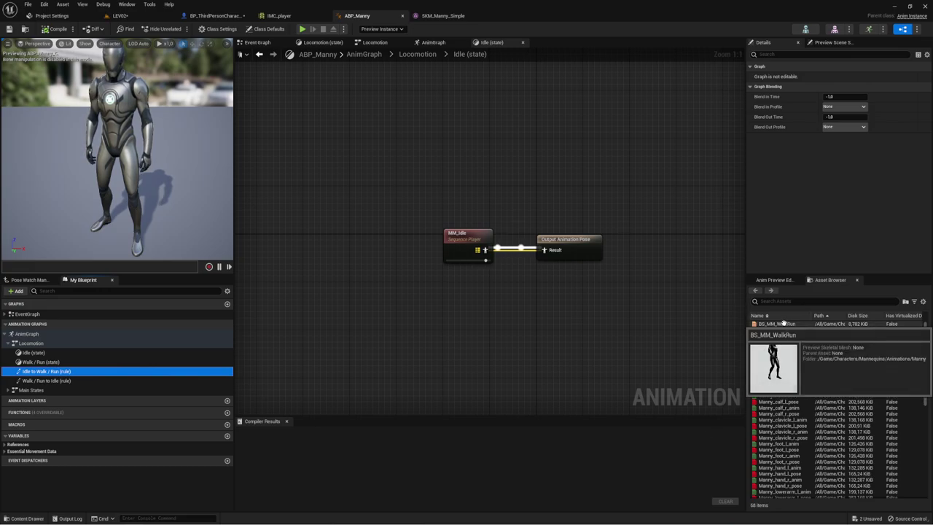
{"action": "left_click", "coordinate": [783, 322]}
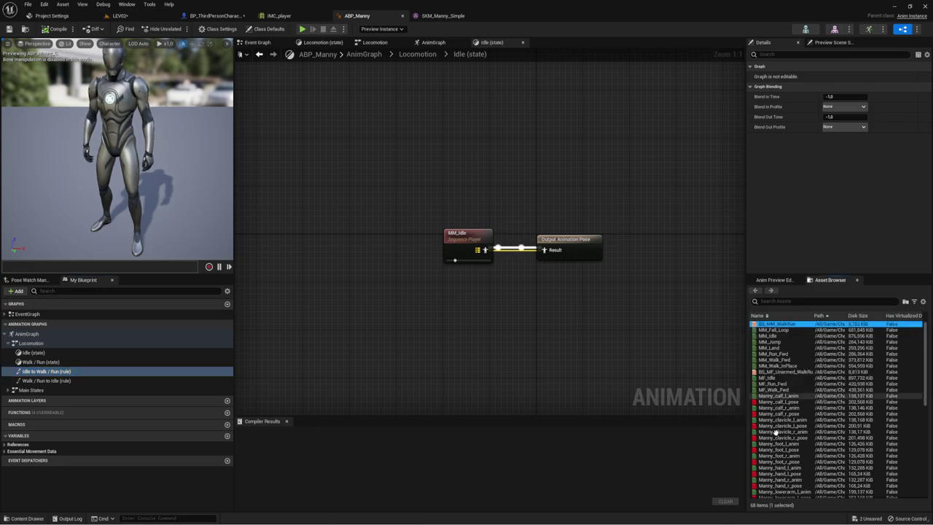
{"action": "left_click", "coordinate": [772, 372]}
{"action": "scroll", "coordinate": [771, 377], "scroll_direction": "down", "scroll_amount": 1}
{"action": "scroll", "coordinate": [771, 378], "scroll_direction": "down", "scroll_amount": 5}
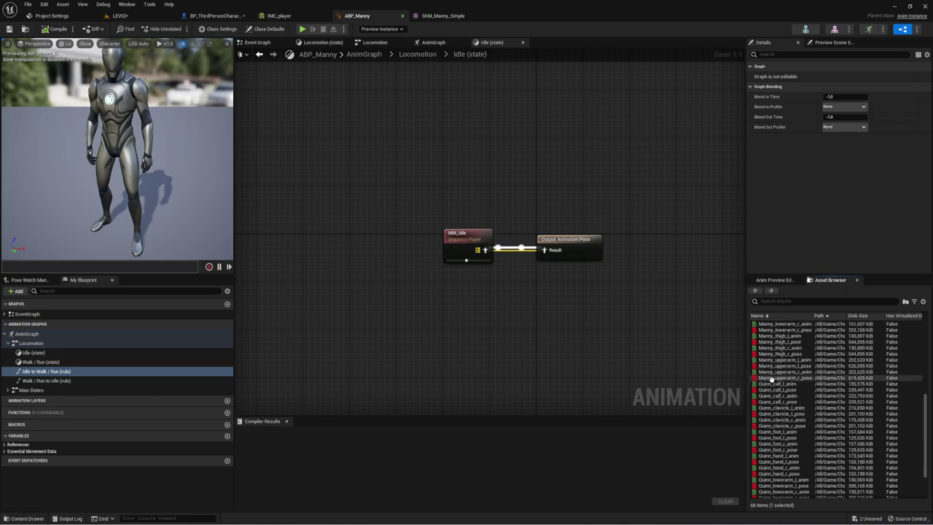
{"action": "scroll", "coordinate": [771, 380], "scroll_direction": "down", "scroll_amount": 5}
{"action": "scroll", "coordinate": [771, 380], "scroll_direction": "up", "scroll_amount": 5}
{"action": "scroll", "coordinate": [771, 381], "scroll_direction": "up", "scroll_amount": 10}
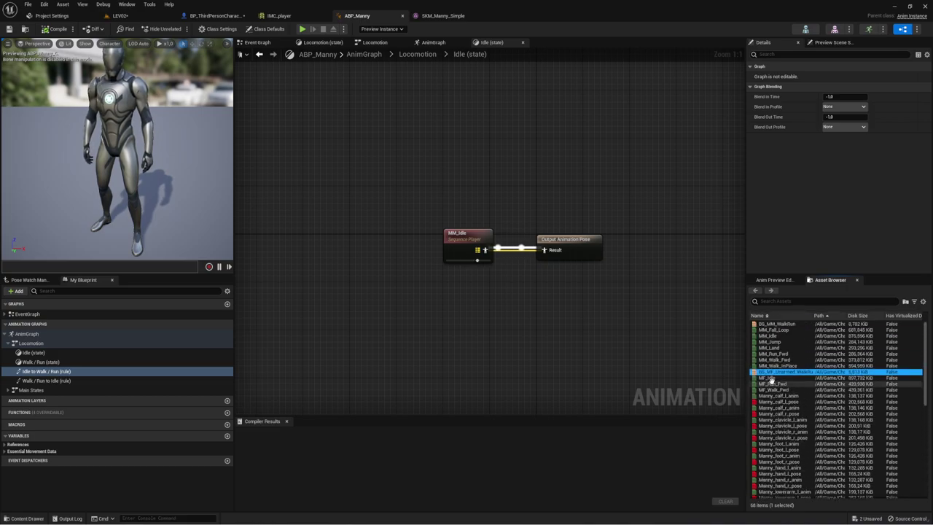
{"action": "left_click", "coordinate": [774, 323]}
- Open BS_MM_WalkRun and raise the preview speed so the character walks, undoing an accidental sample move
{"action": "double_click", "coordinate": [774, 323]}
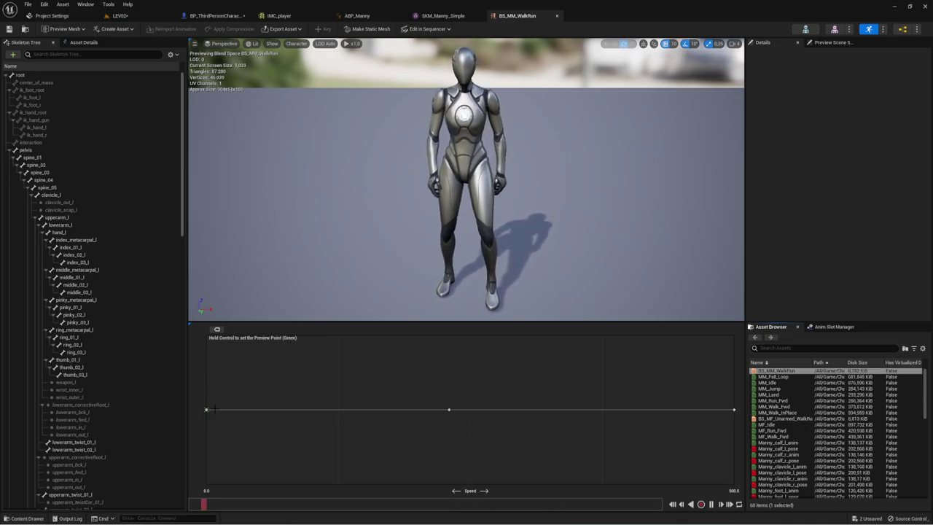
{"action": "left_click_drag", "start_coordinate": [206, 409], "coordinate": [251, 409]}
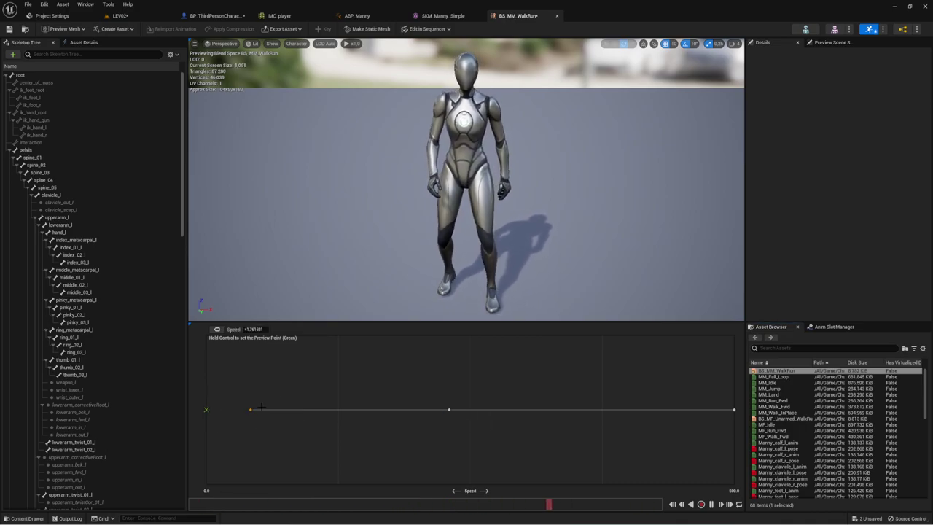
{"action": "key", "text": "ctrl+z"}
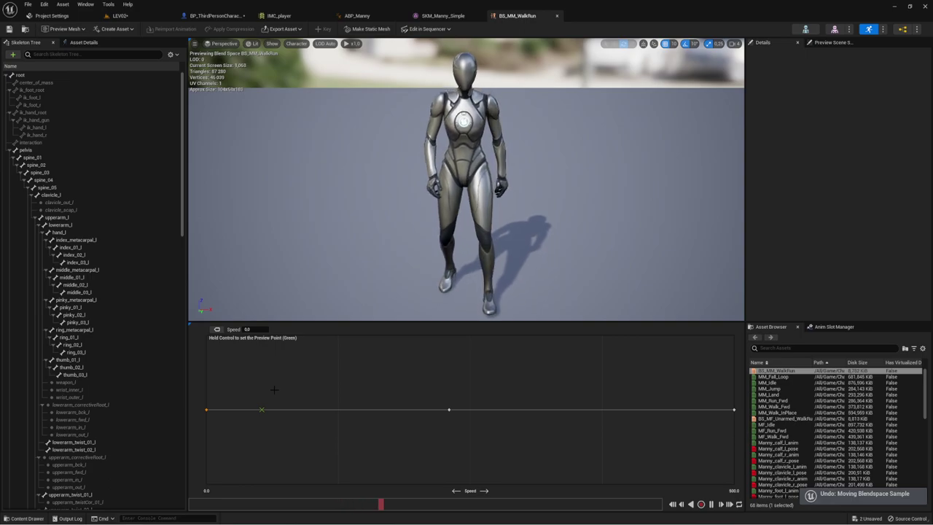
{"action": "left_click_drag", "start_coordinate": [276, 400], "coordinate": [611, 400], "text": "ctrl"}
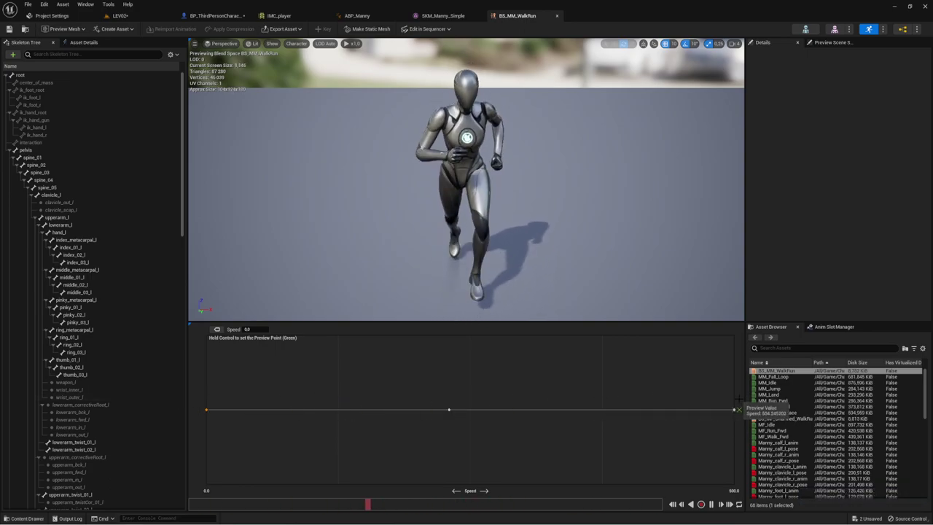
{"action": "right_click", "coordinate": [485, 401]}
- Check the Horizontal Axis Speed range of 0 to 500 in Asset Details, then return to LEV02
{"action": "left_click", "coordinate": [84, 42]}
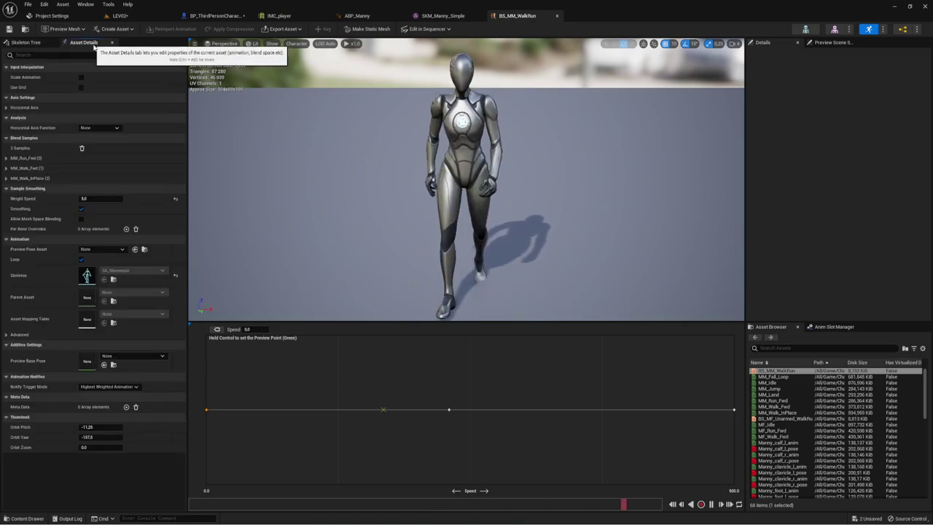
{"action": "left_click", "coordinate": [80, 108]}
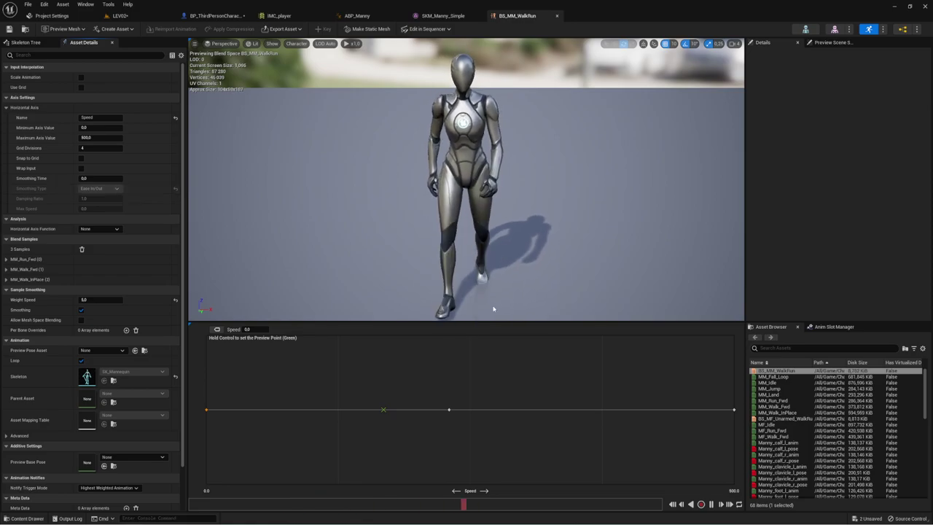
{"action": "left_click", "coordinate": [153, 16]}
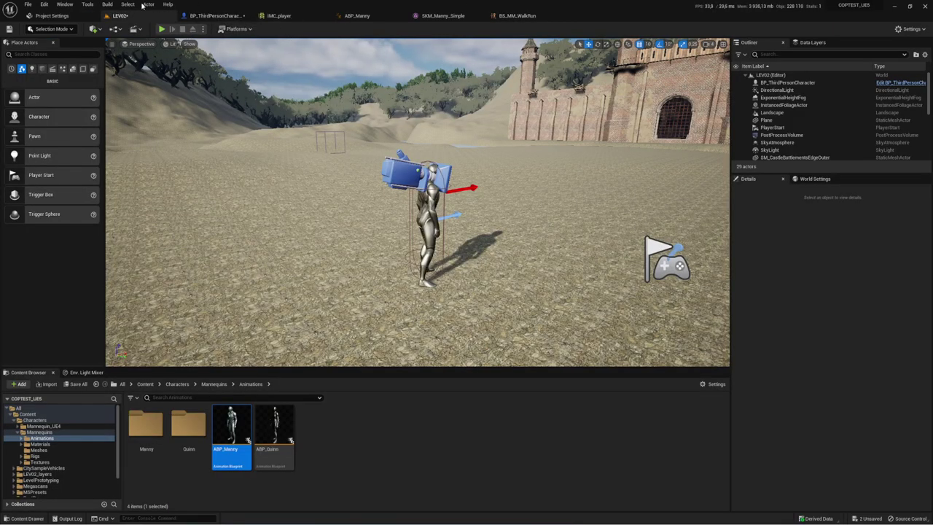
{"action": "left_click", "coordinate": [208, 16]}
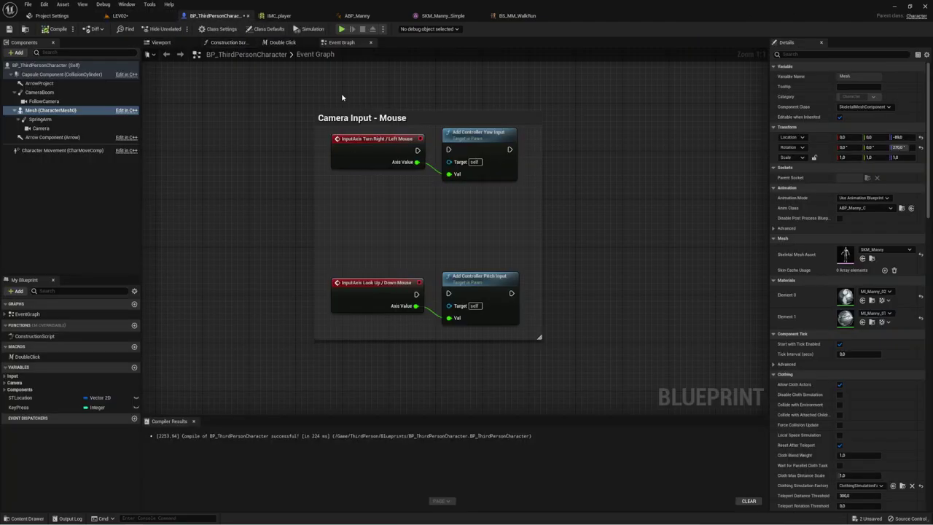
{"action": "left_click", "coordinate": [135, 17]}
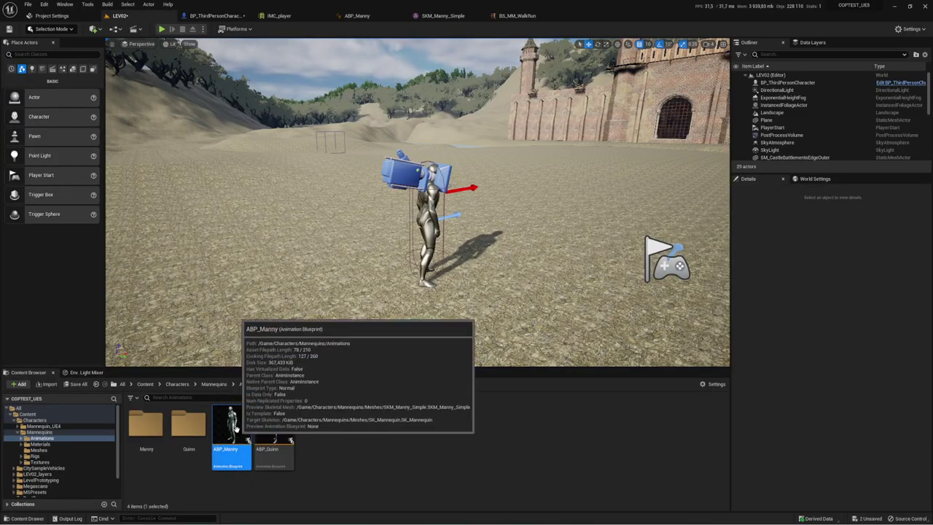
{"action": "left_click", "coordinate": [512, 16]}
{"action": "left_click", "coordinate": [217, 15]}
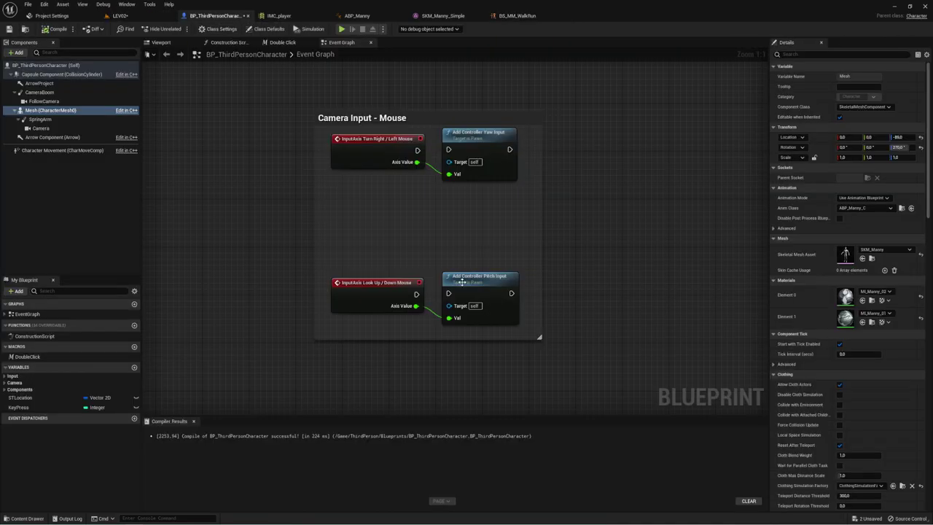
{"action": "key", "text": "1"}
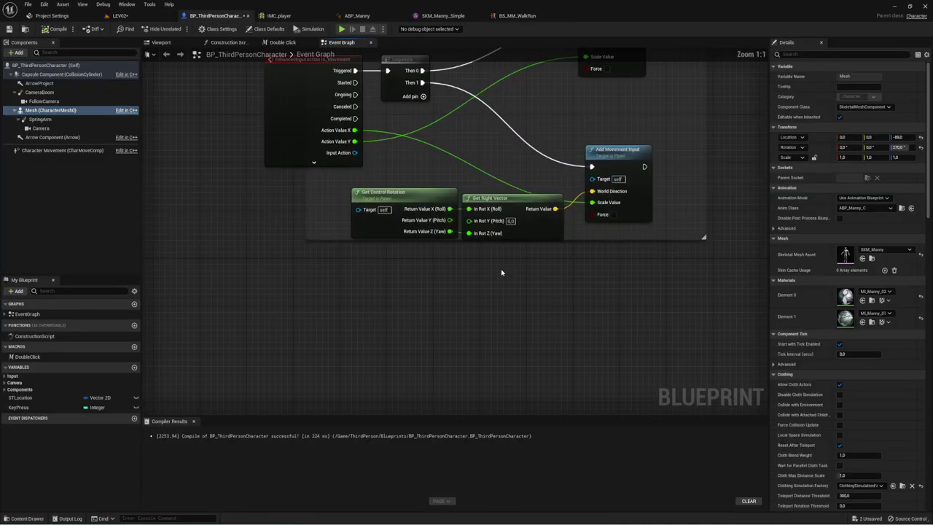
{"action": "right_click_drag", "start_coordinate": [489, 244], "coordinate": [490, 204]}
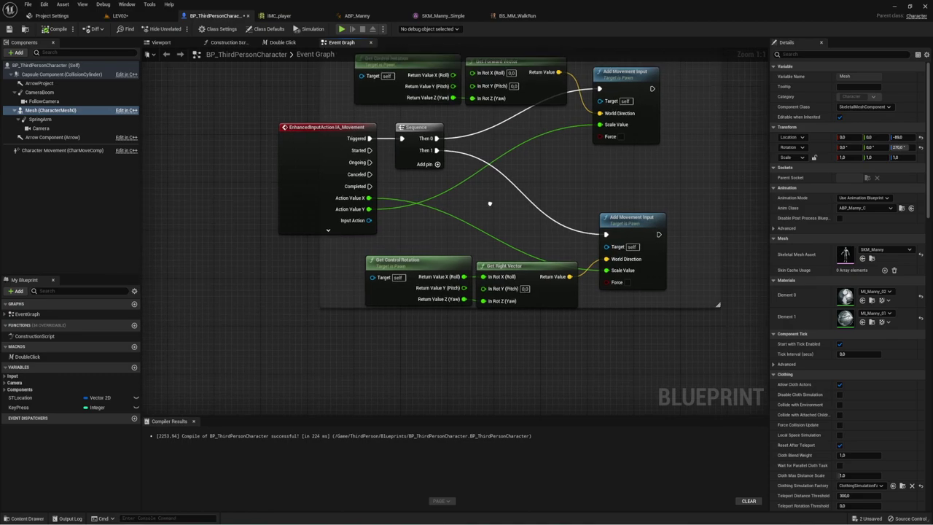
{"action": "left_click", "coordinate": [121, 15]}
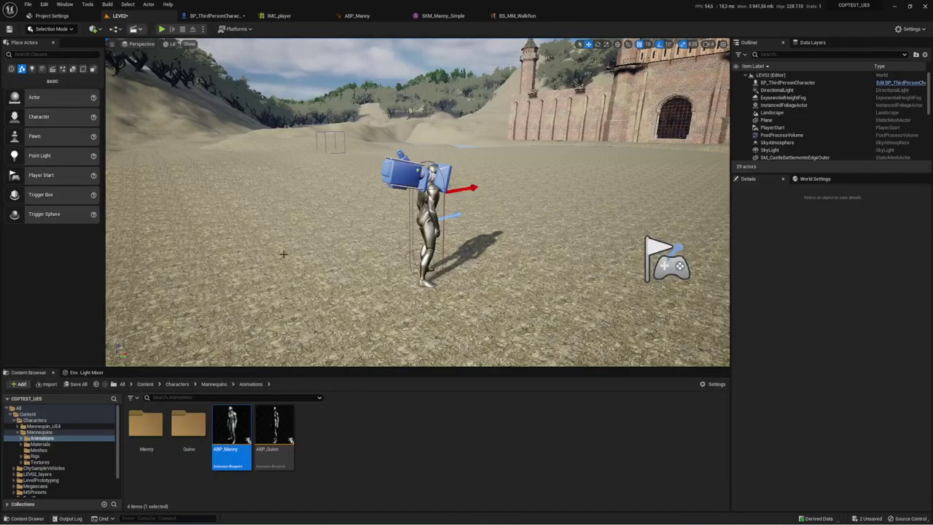
- Create a Blend Space for the SK_Mannequin skeleton named NewBlendSpace in the Animations folder
{"action": "right_click", "coordinate": [346, 448]}
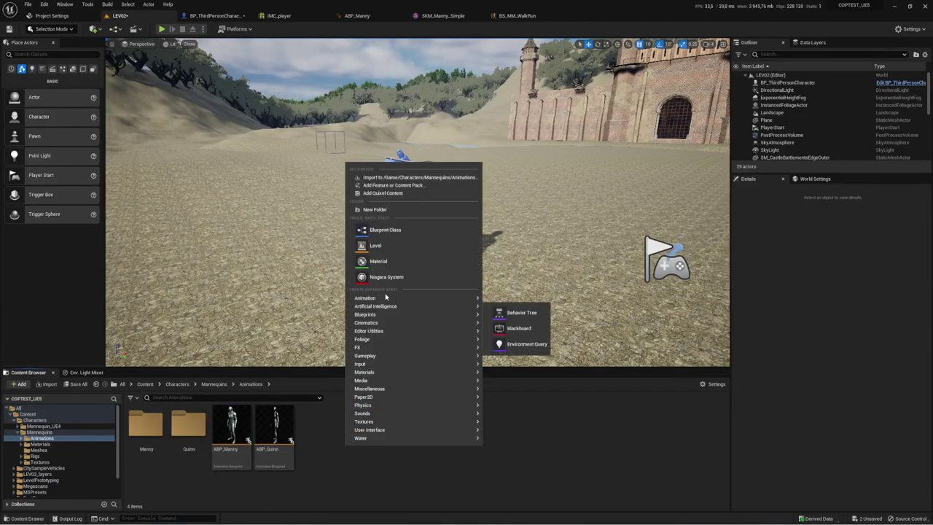
{"action": "mouse_move", "coordinate": [387, 299]}
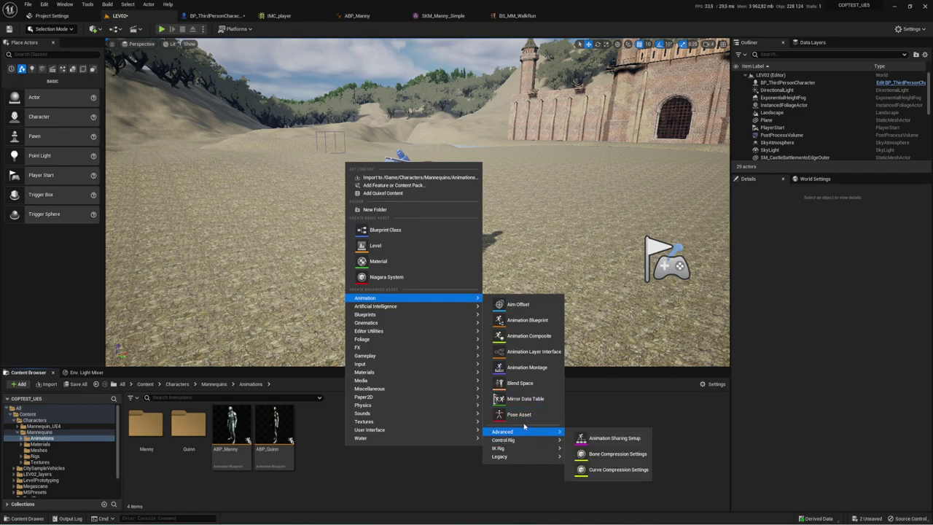
{"action": "left_click", "coordinate": [518, 383]}
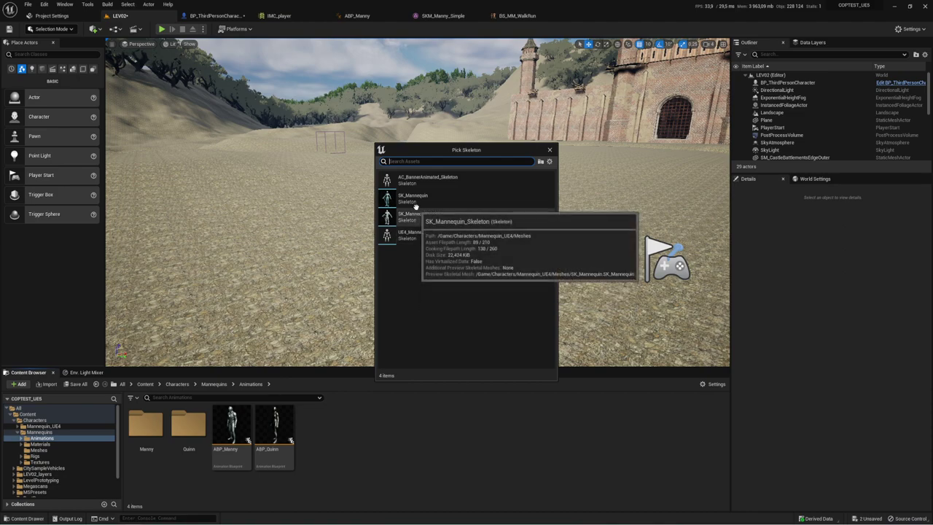
{"action": "left_click", "coordinate": [412, 200]}
{"action": "key", "text": "Return"}
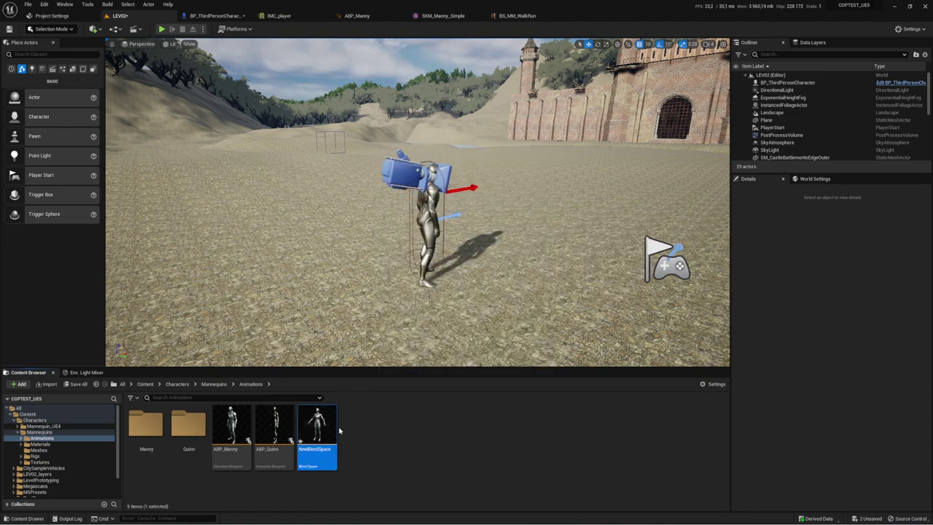
- Open NewBlendSpace, expand both axis settings, and drop MM_Jump onto the grid as a sample
{"action": "double_click", "coordinate": [321, 427]}
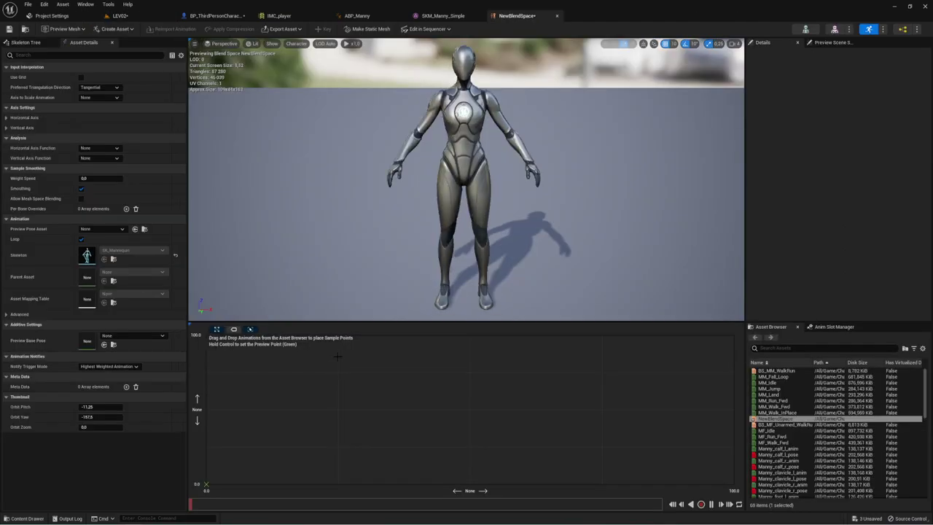
{"action": "left_click", "coordinate": [8, 118]}
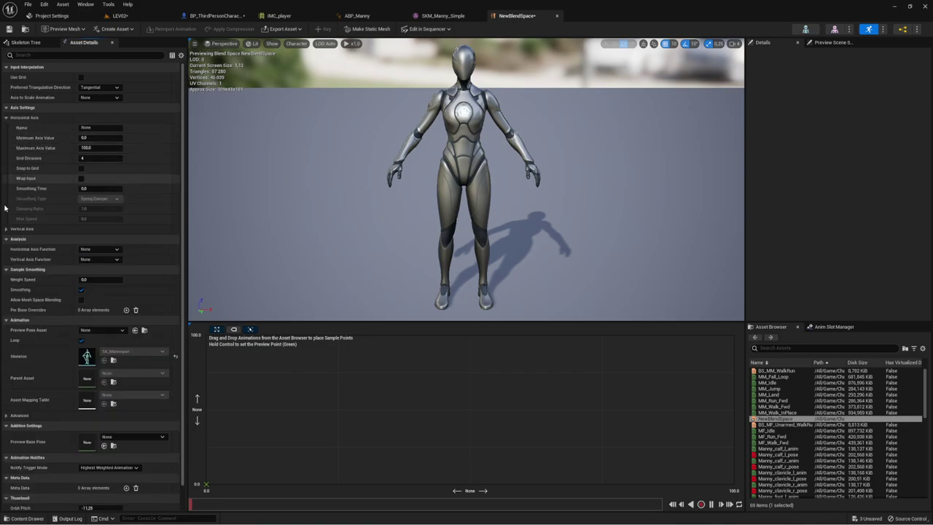
{"action": "left_click", "coordinate": [7, 229]}
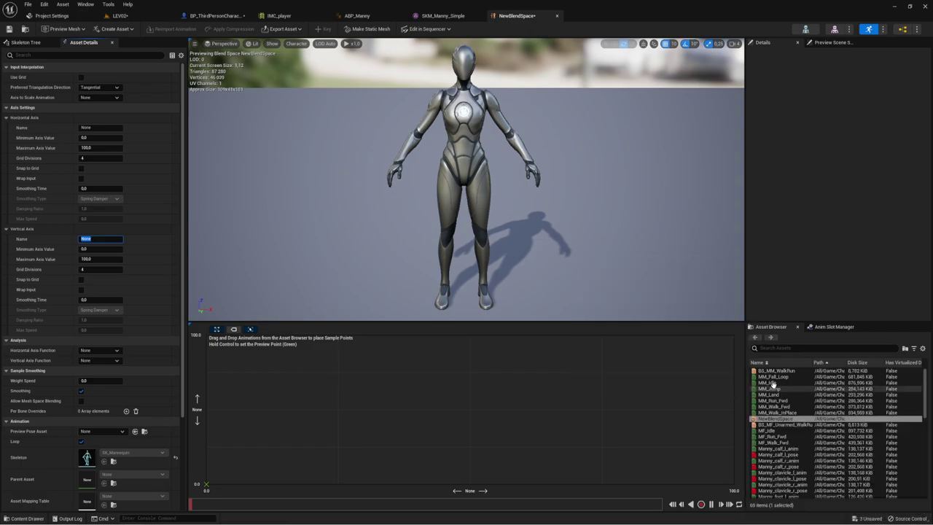
{"action": "mouse_move", "coordinate": [770, 389]}
{"action": "left_mouse_down"}
{"action": "mouse_move", "coordinate": [483, 440]}
{"action": "mouse_move", "coordinate": [475, 411]}
{"action": "left_mouse_up"}
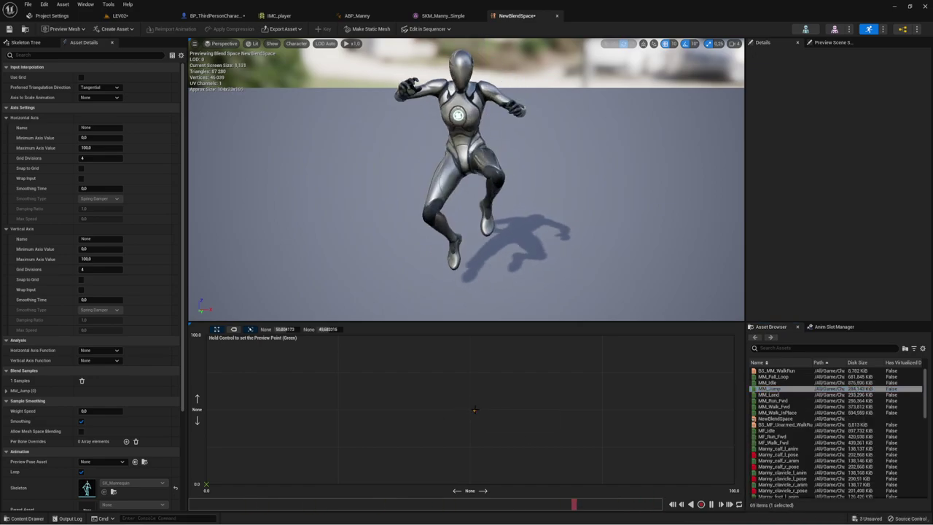
- Delete MM_Jump and place MM_Idle, MM_Walk_Fwd and MM_Run_Fwd in a vertical column
{"action": "key", "text": "Delete"}
{"action": "left_click_drag", "start_coordinate": [763, 383], "coordinate": [469, 411]}
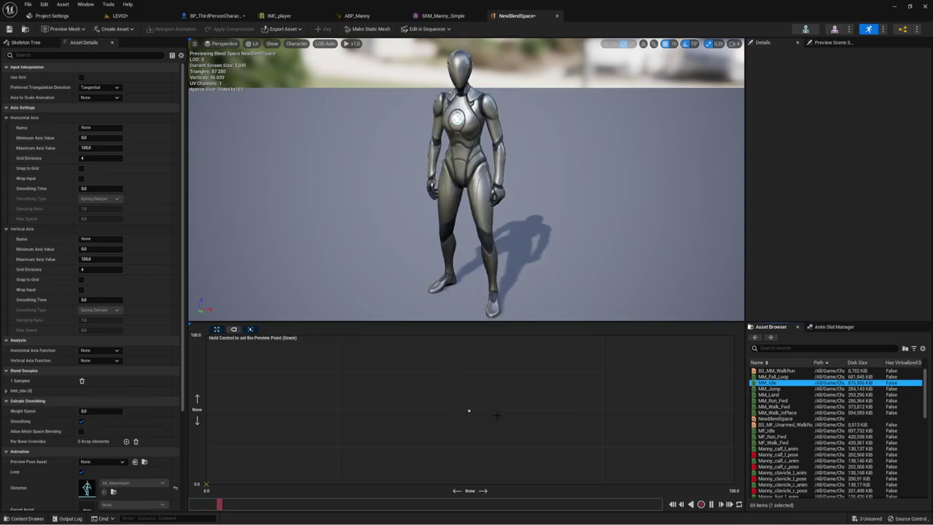
{"action": "mouse_move", "coordinate": [773, 401]}
{"action": "left_mouse_down"}
{"action": "mouse_move", "coordinate": [712, 403]}
{"action": "mouse_move", "coordinate": [471, 340]}
{"action": "left_mouse_up"}
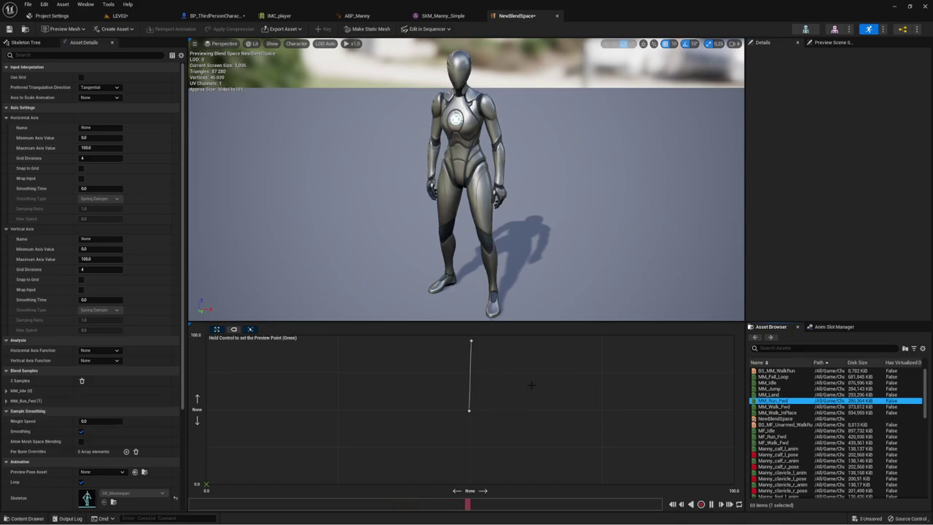
{"action": "left_click_drag", "start_coordinate": [774, 406], "coordinate": [471, 374]}
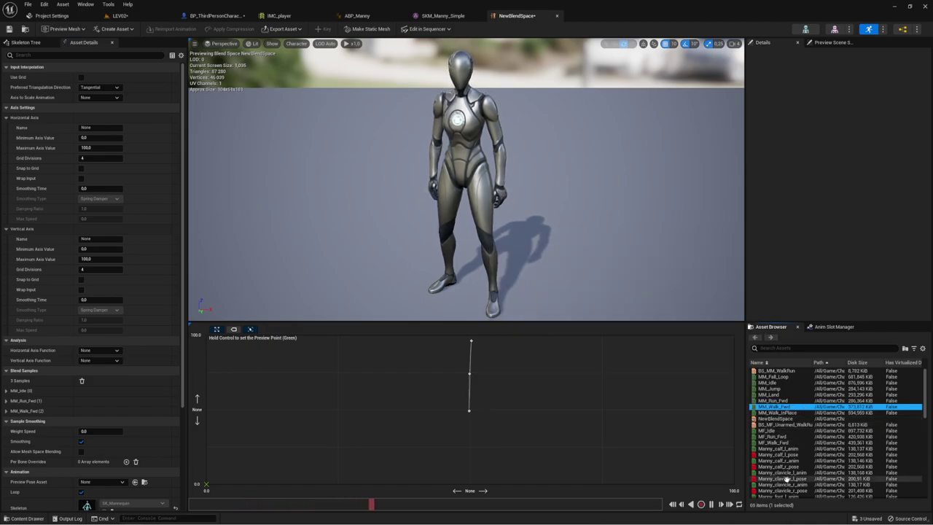
{"action": "mouse_move", "coordinate": [766, 400]}
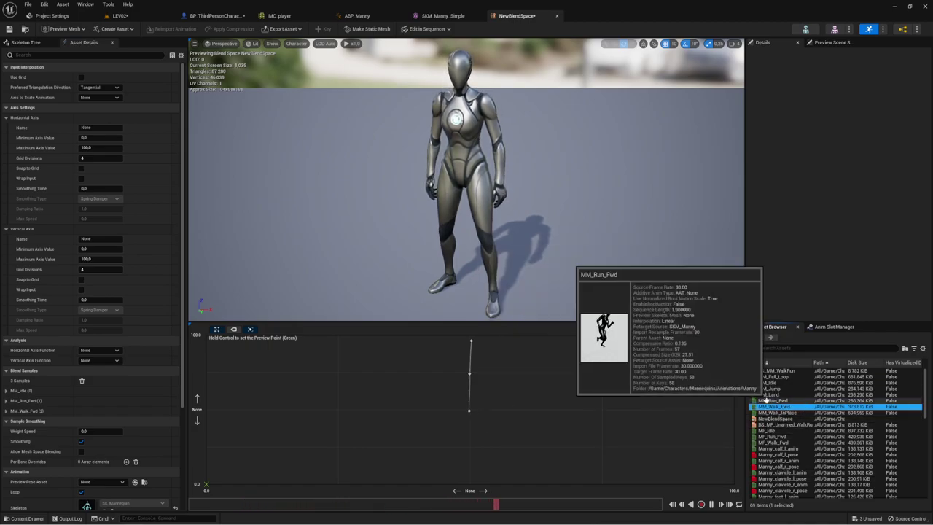
{"action": "mouse_move", "coordinate": [779, 416]}
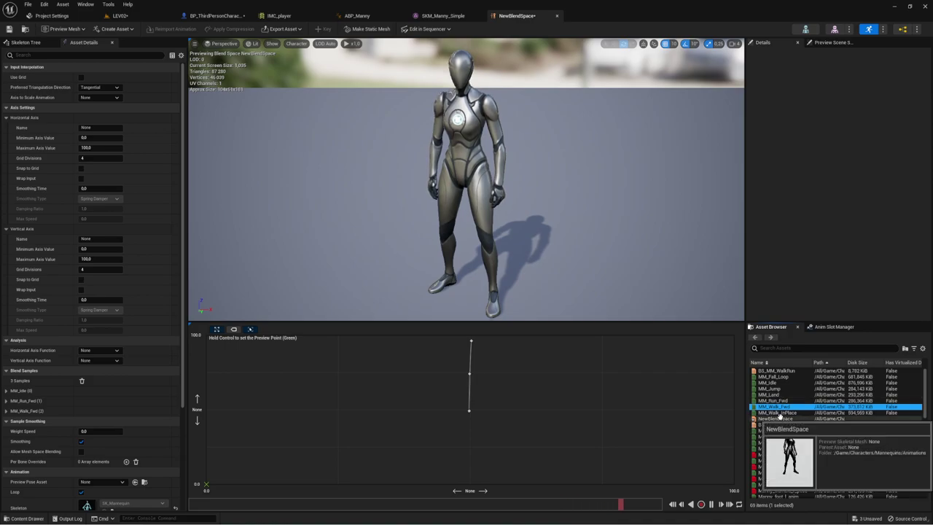
{"action": "scroll", "coordinate": [779, 415], "scroll_direction": "down", "scroll_amount": 5}
{"action": "scroll", "coordinate": [784, 427], "scroll_direction": "down", "scroll_amount": 5}
{"action": "scroll", "coordinate": [792, 435], "scroll_direction": "down", "scroll_amount": 5}
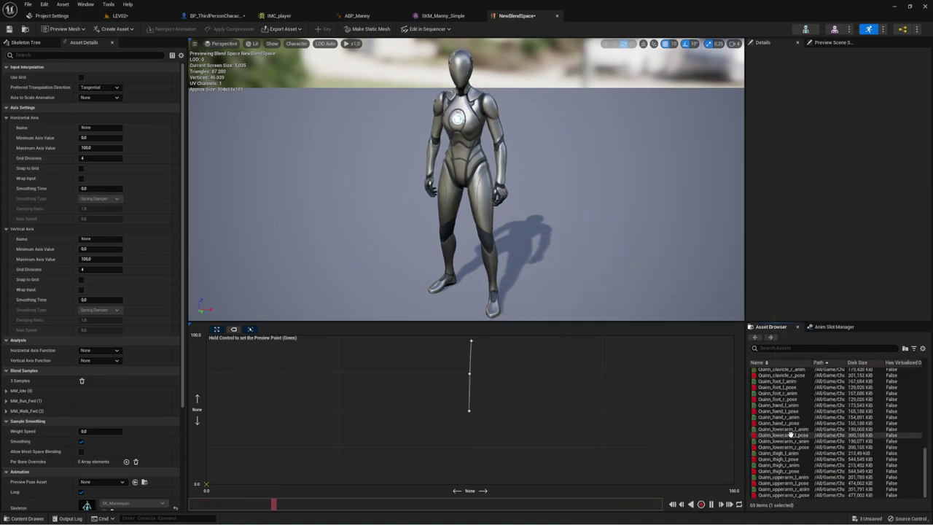
- Navigate the Content Browser to the ThirdPerson Blueprints Input folder
{"action": "left_click", "coordinate": [233, 15]}
{"action": "scroll", "coordinate": [510, 157], "scroll_direction": "down", "scroll_amount": 1}
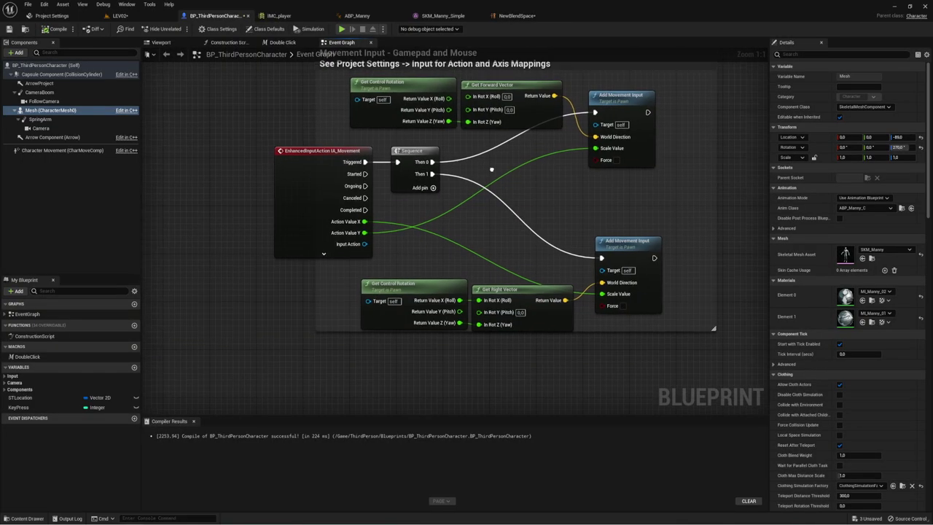
{"action": "scroll", "coordinate": [482, 155], "scroll_direction": "down", "scroll_amount": 1}
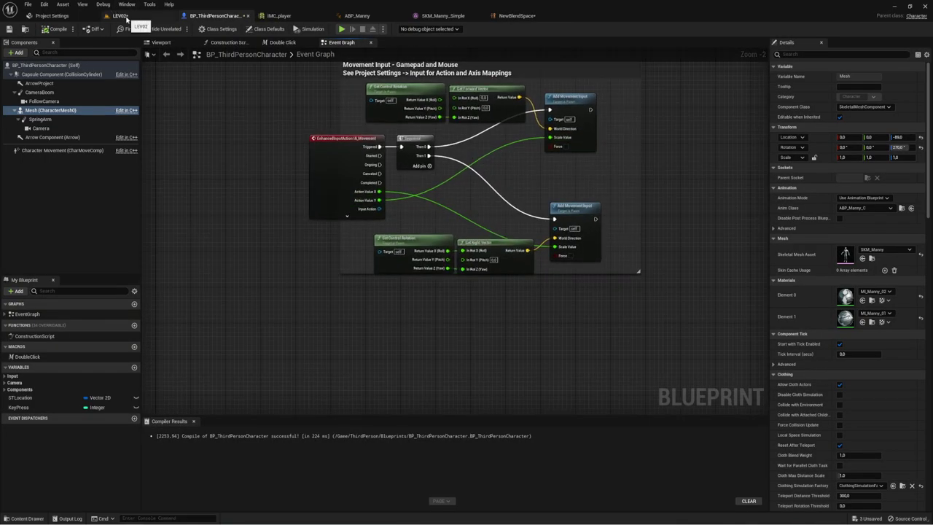
{"action": "left_click", "coordinate": [121, 15]}
{"action": "left_click", "coordinate": [148, 384]}
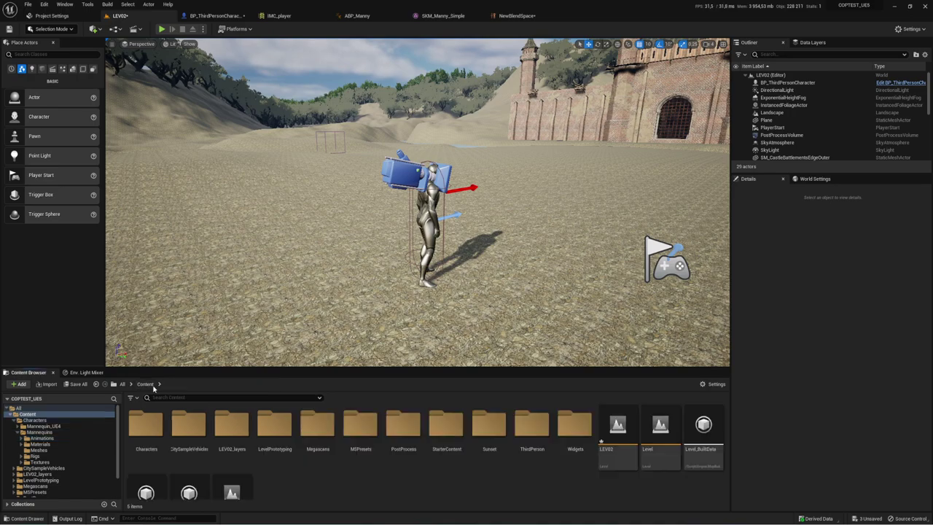
{"action": "double_click", "coordinate": [532, 427]}
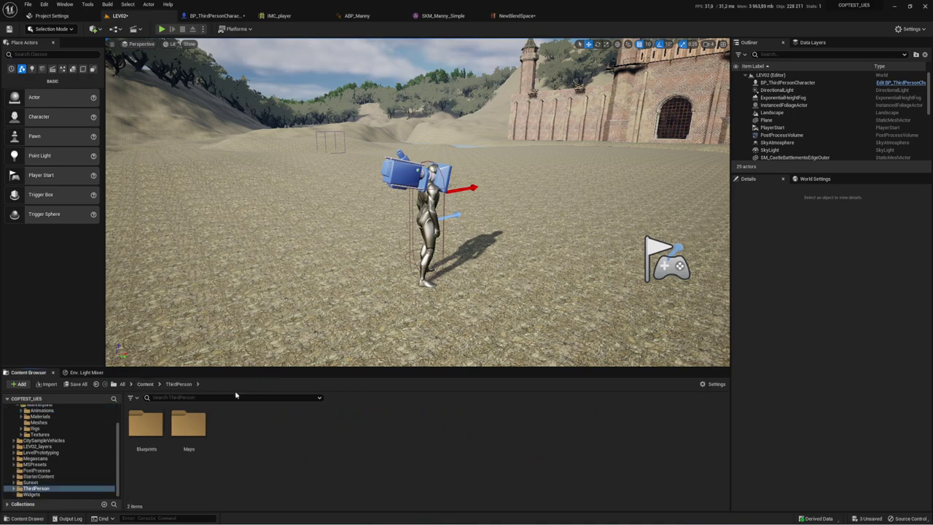
{"action": "double_click", "coordinate": [147, 430]}
{"action": "left_click", "coordinate": [146, 432]}
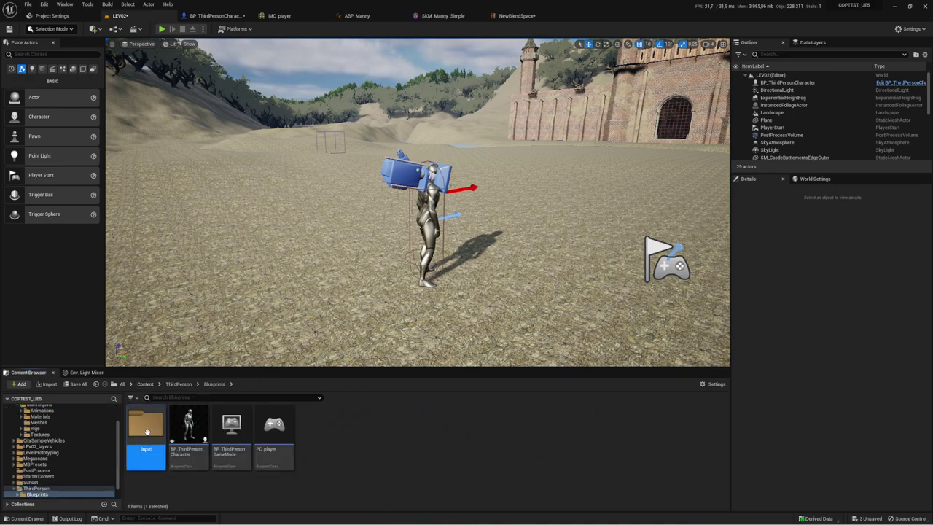
{"action": "double_click", "coordinate": [146, 432]}
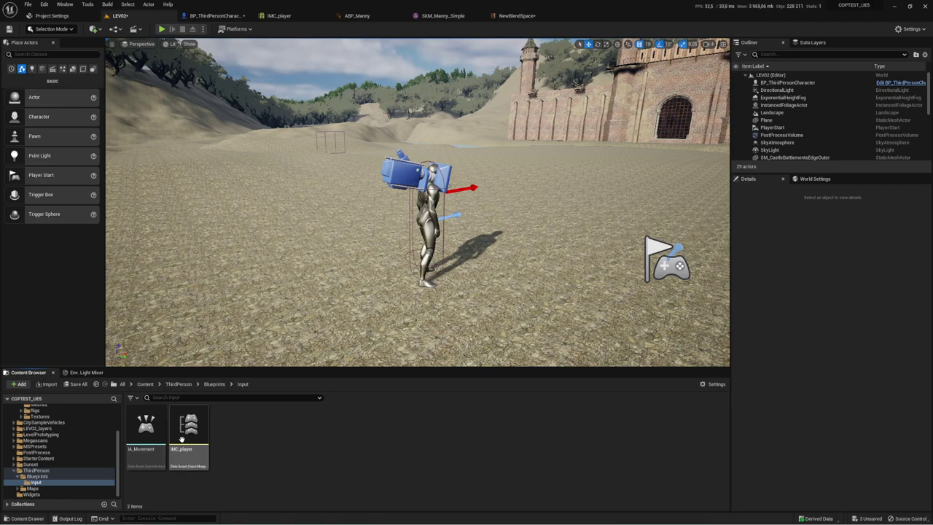
- Create an Input Action named IA_look and open it for editing
{"action": "right_click", "coordinate": [255, 438]}
{"action": "mouse_move", "coordinate": [290, 362]}
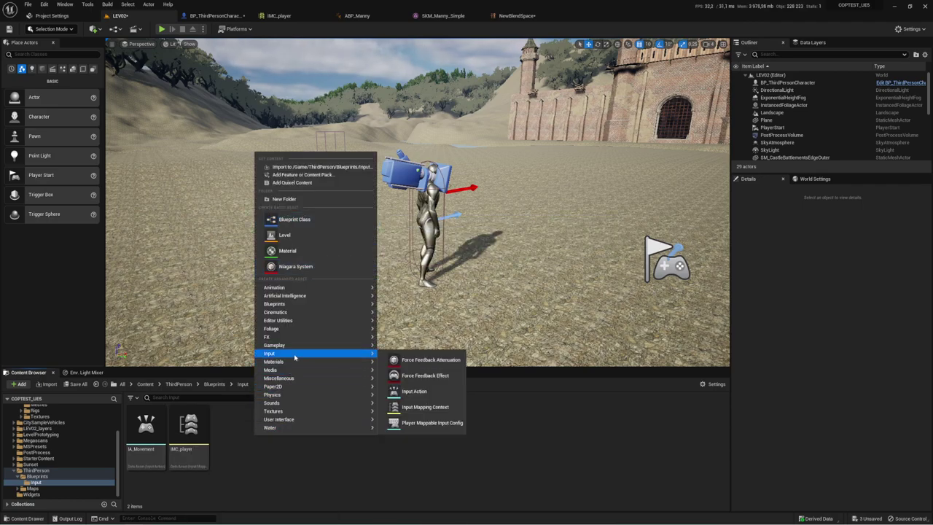
{"action": "left_click", "coordinate": [414, 392]}
{"action": "type", "text": "IA_look"}
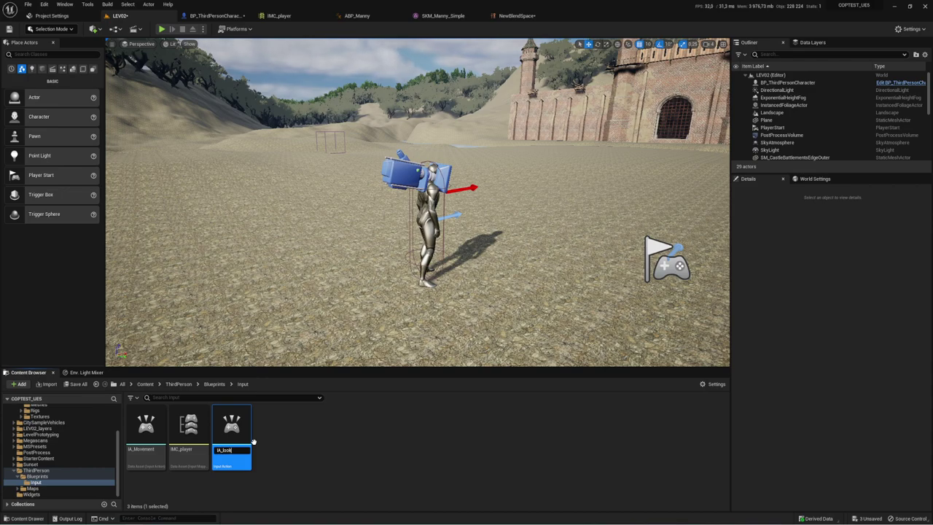
{"action": "key", "text": "Return"}
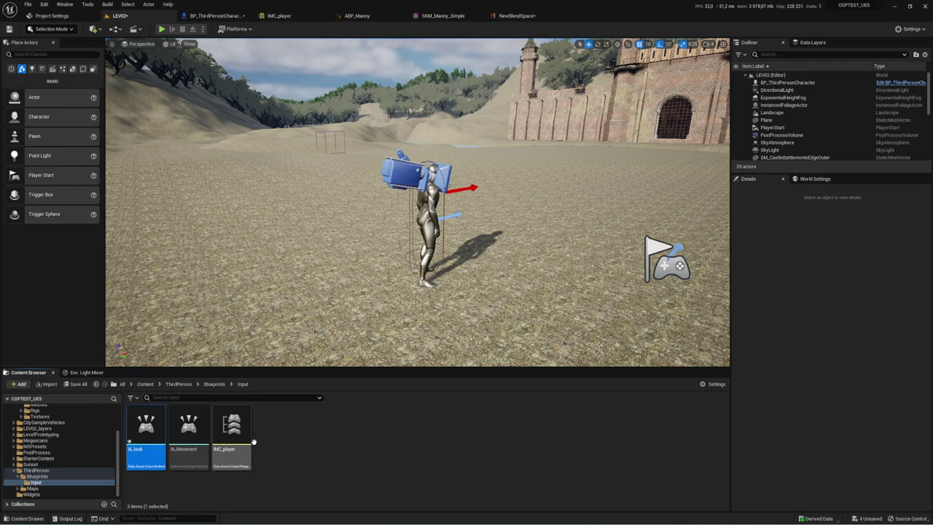
{"action": "double_click", "coordinate": [146, 430]}
{"action": "type", "text": "IA_Look"}
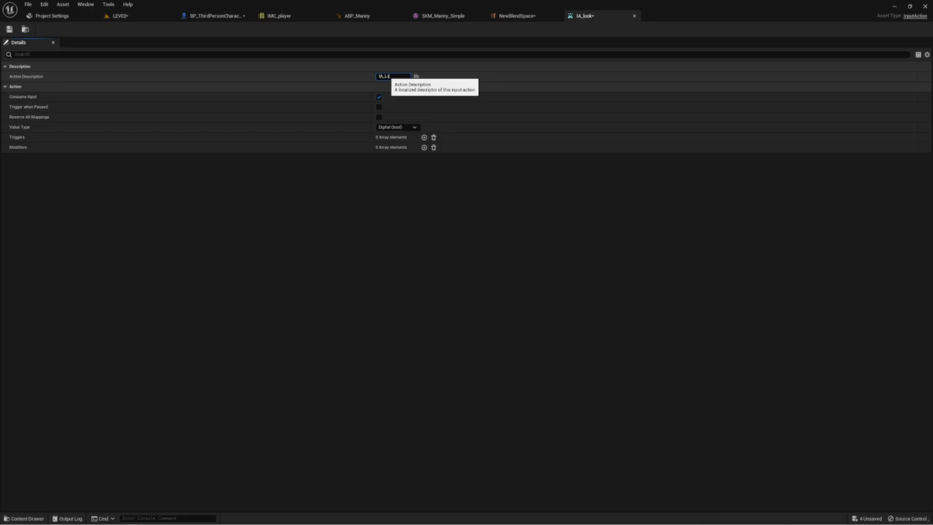
- Set IA_look's description to IA_Look and value type to Axis2D (Vector2D), then save
{"action": "key", "text": "ctrl+a"}
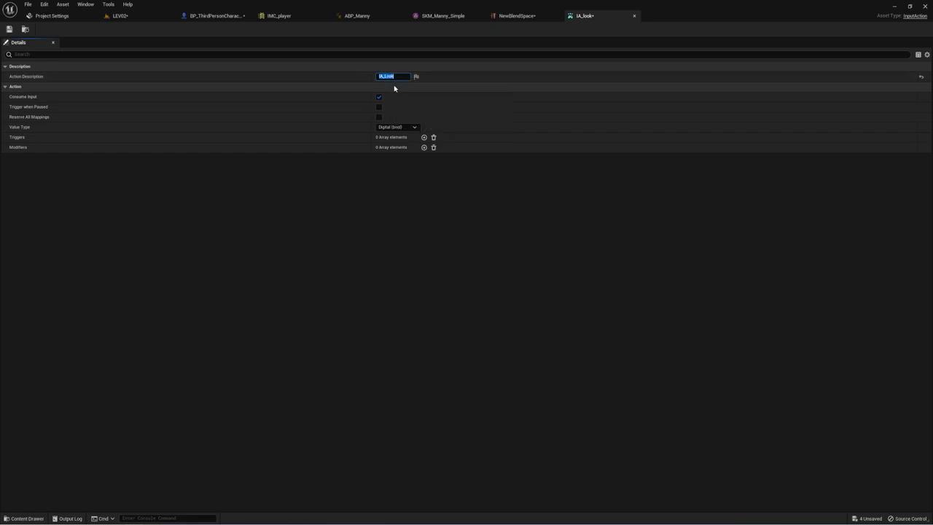
{"action": "left_click", "coordinate": [392, 128]}
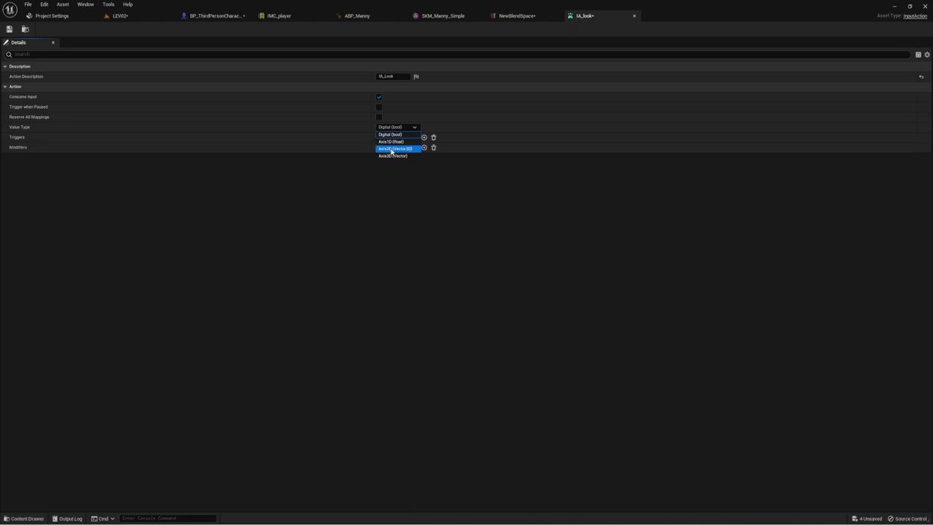
{"action": "left_click", "coordinate": [393, 149]}
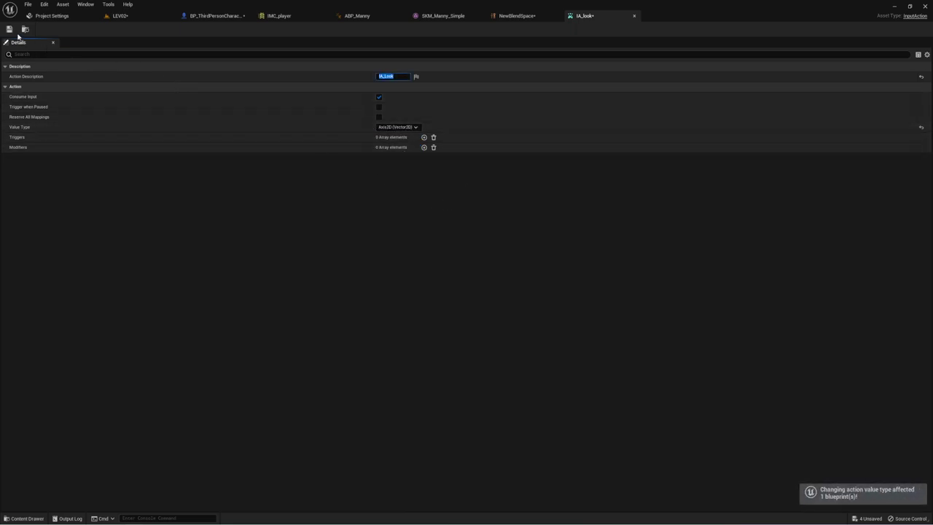
{"action": "left_click", "coordinate": [9, 29]}
{"action": "left_click", "coordinate": [393, 77]}
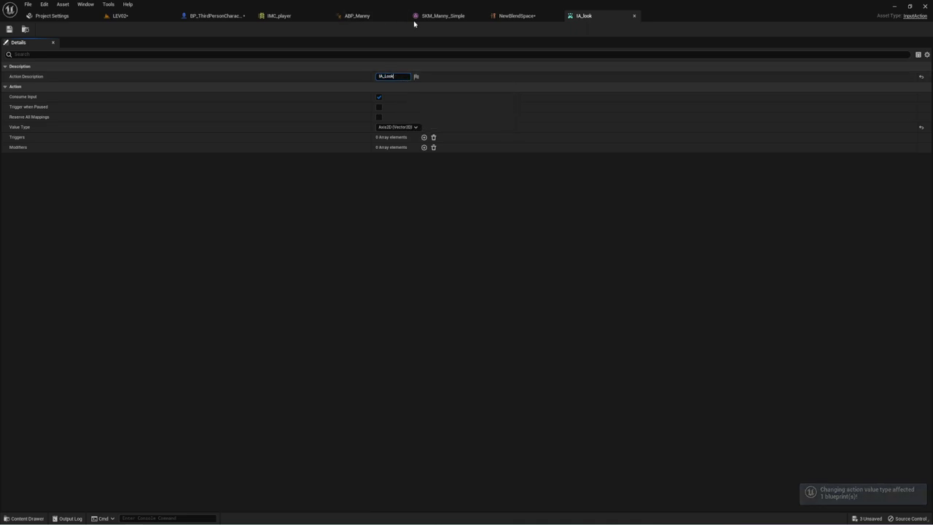
- In IMC_player, add a new mapping and assign it the IA_look action
{"action": "left_click", "coordinate": [289, 17]}
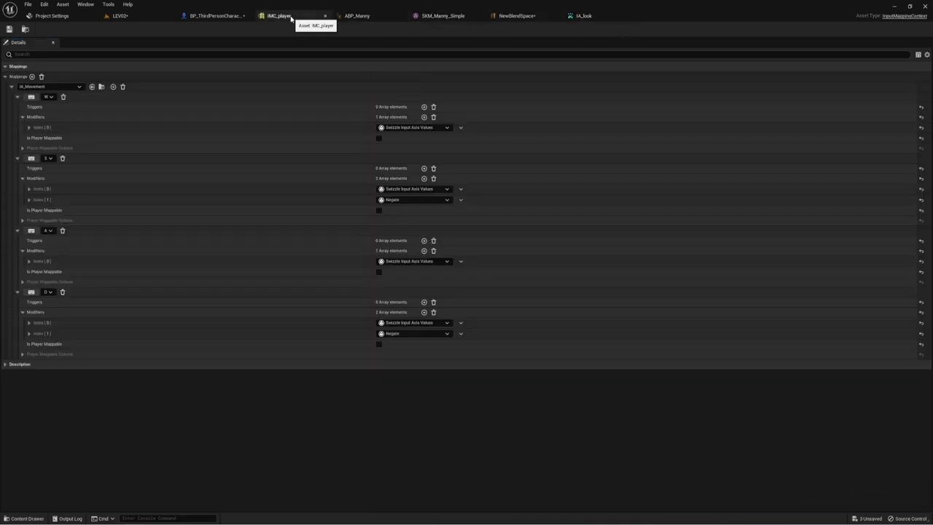
{"action": "left_click_drag", "start_coordinate": [291, 16], "coordinate": [603, 16]}
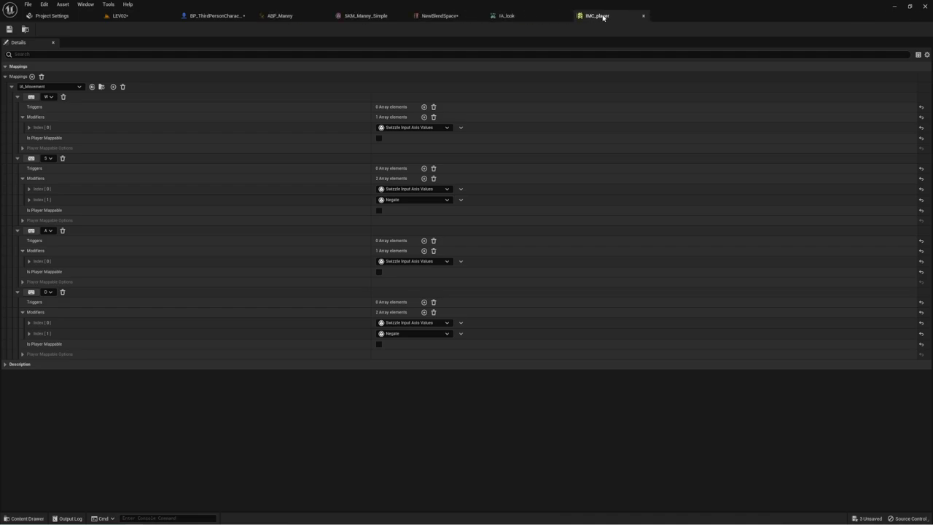
{"action": "left_click", "coordinate": [12, 86]}
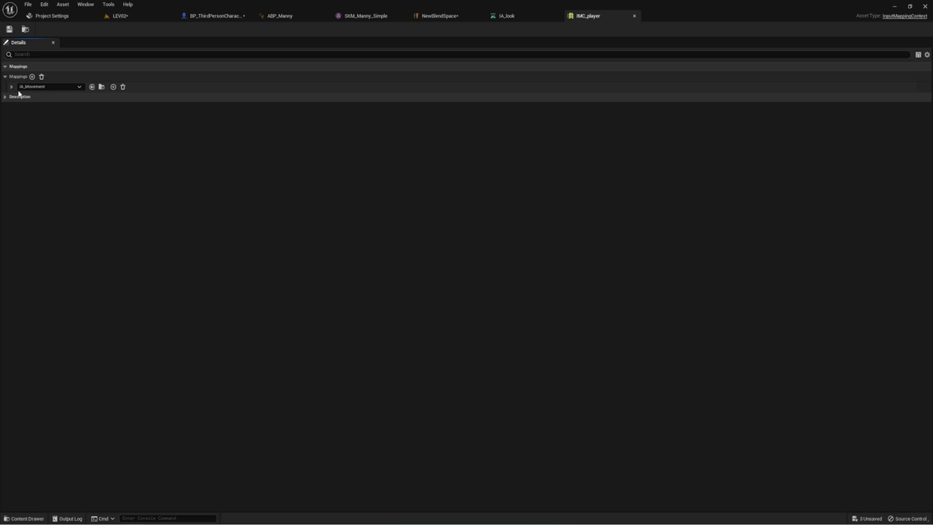
{"action": "left_click", "coordinate": [31, 76]}
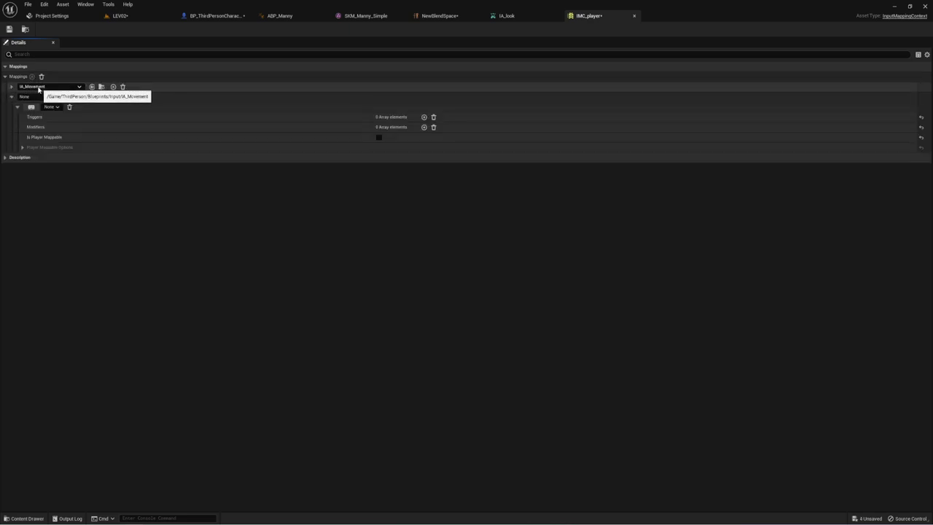
{"action": "left_click", "coordinate": [40, 97]}
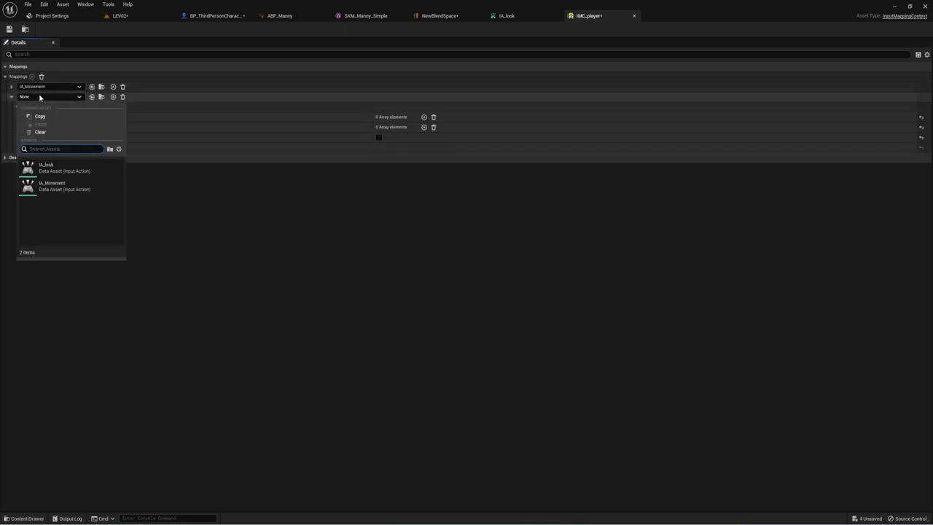
{"action": "left_click", "coordinate": [50, 165]}
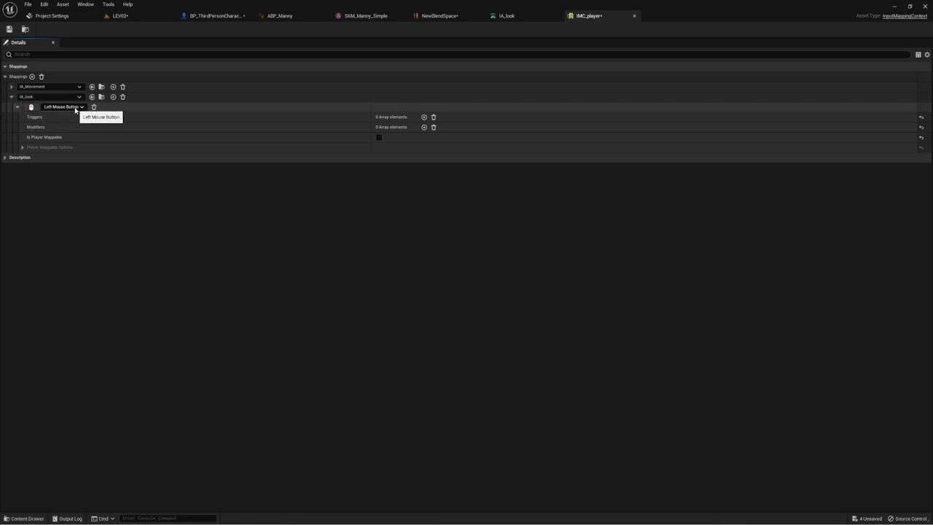
- Bind the IA_look mapping to Mouse X and Mouse Y keys
{"action": "left_click", "coordinate": [75, 108]}
{"action": "left_click", "coordinate": [51, 139]}
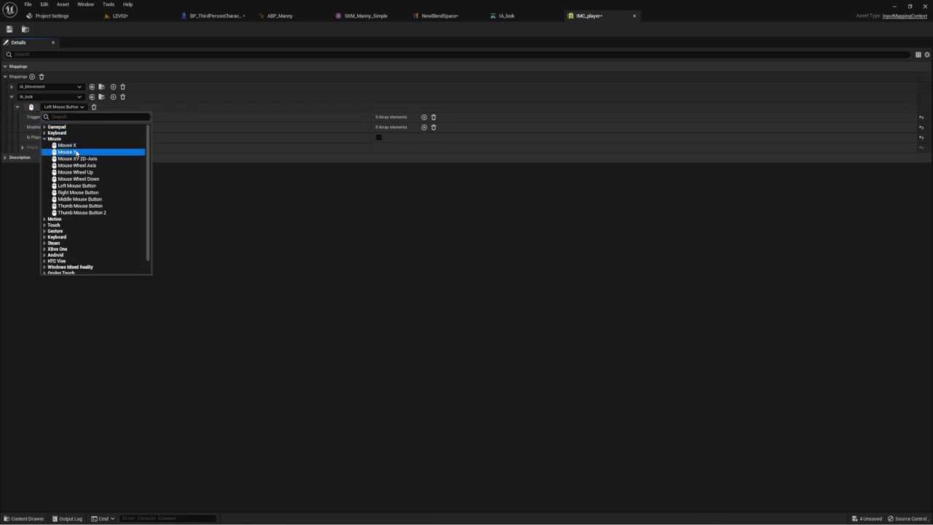
{"action": "left_click", "coordinate": [57, 146]}
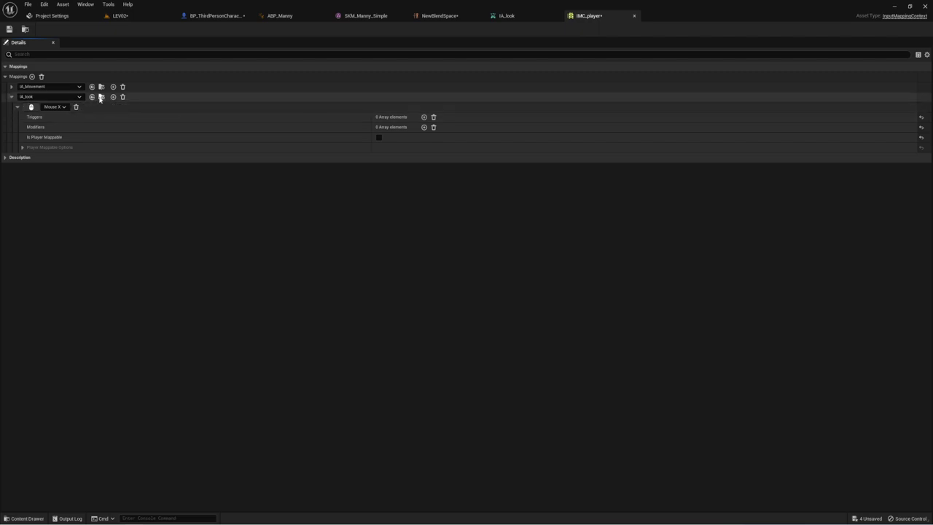
{"action": "left_click", "coordinate": [113, 97]}
{"action": "left_click", "coordinate": [53, 117]}
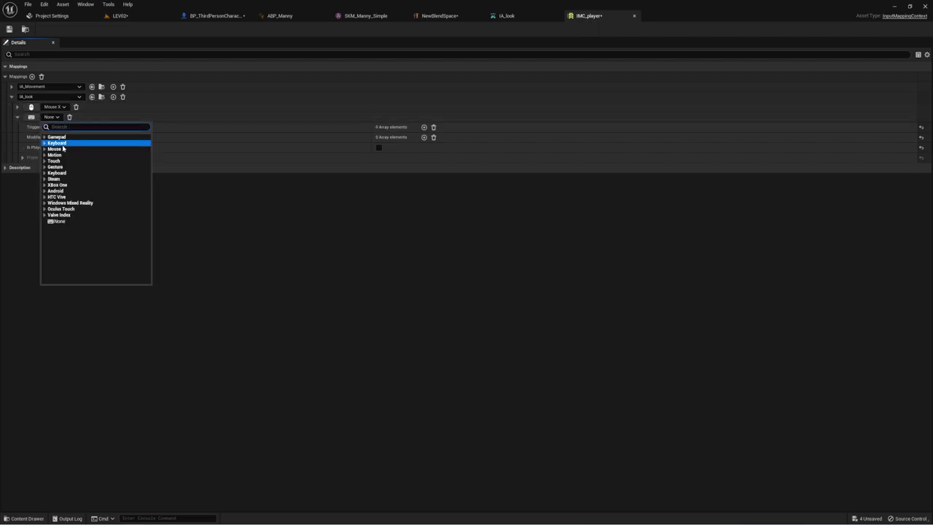
{"action": "left_click", "coordinate": [56, 149]}
{"action": "left_click", "coordinate": [60, 160]}
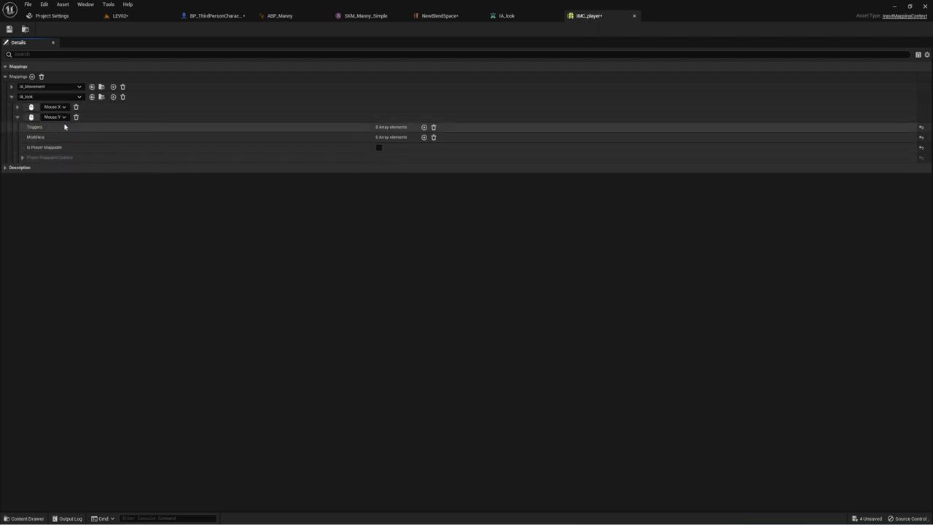
- Give both Mouse X and Mouse Y a Swizzle Input Axis Values modifier
{"action": "left_click", "coordinate": [17, 107]}
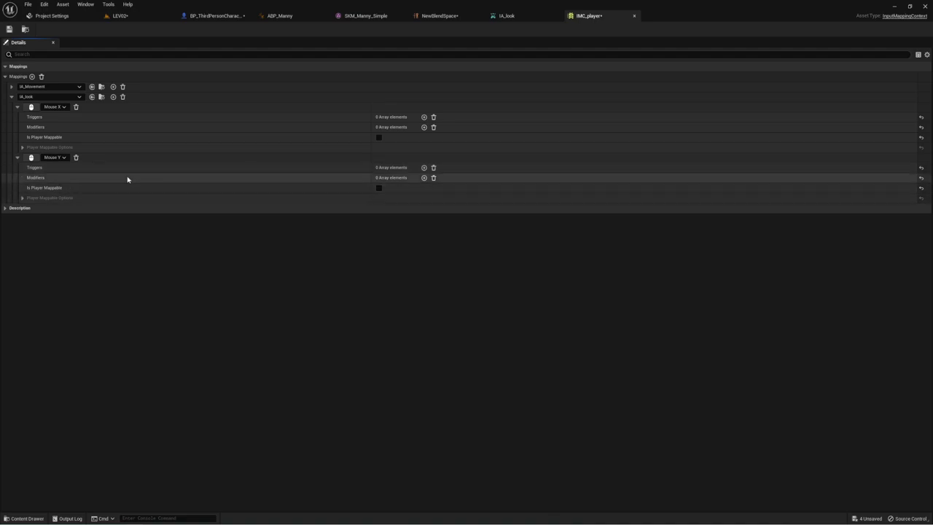
{"action": "left_click", "coordinate": [424, 127]}
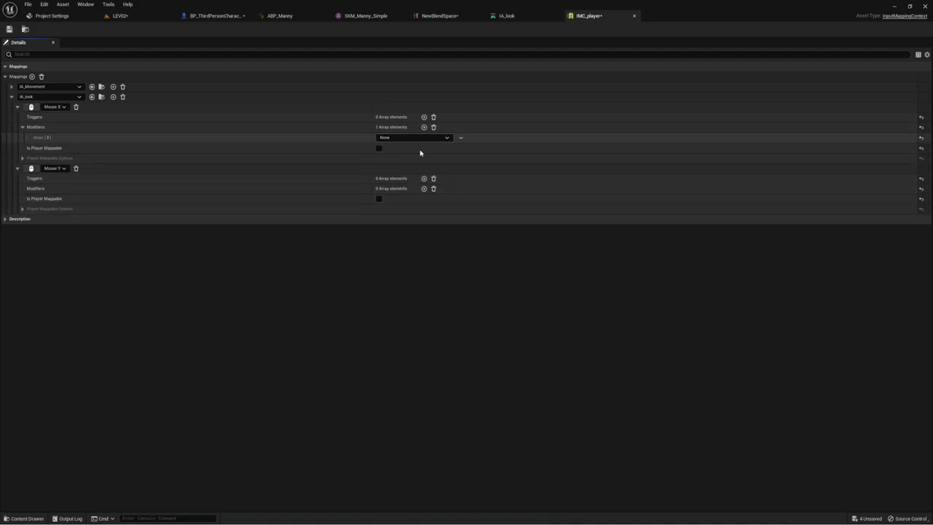
{"action": "left_click", "coordinate": [425, 188]}
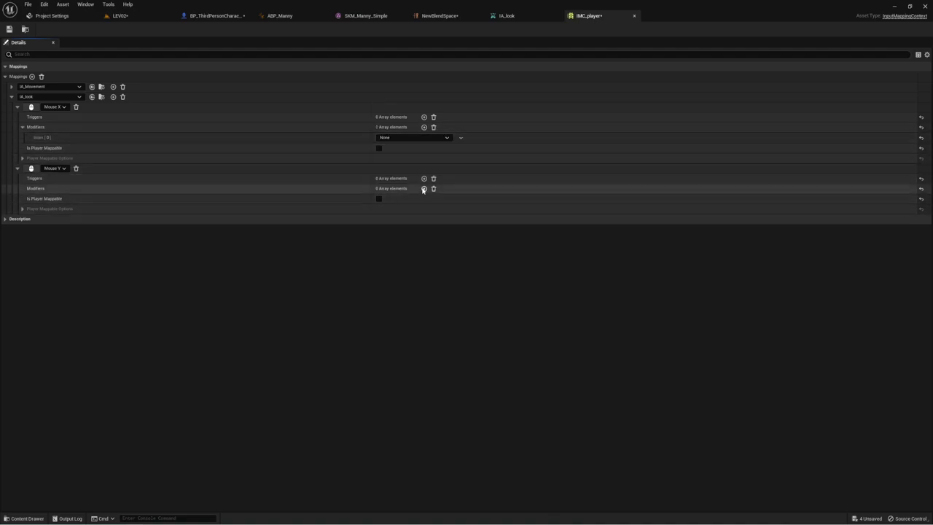
{"action": "left_click", "coordinate": [402, 138]}
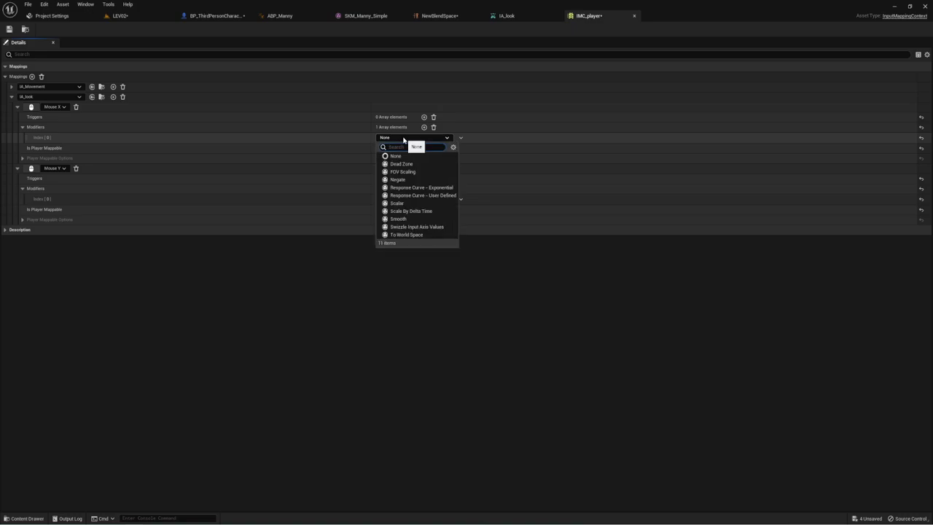
{"action": "left_click", "coordinate": [405, 226]}
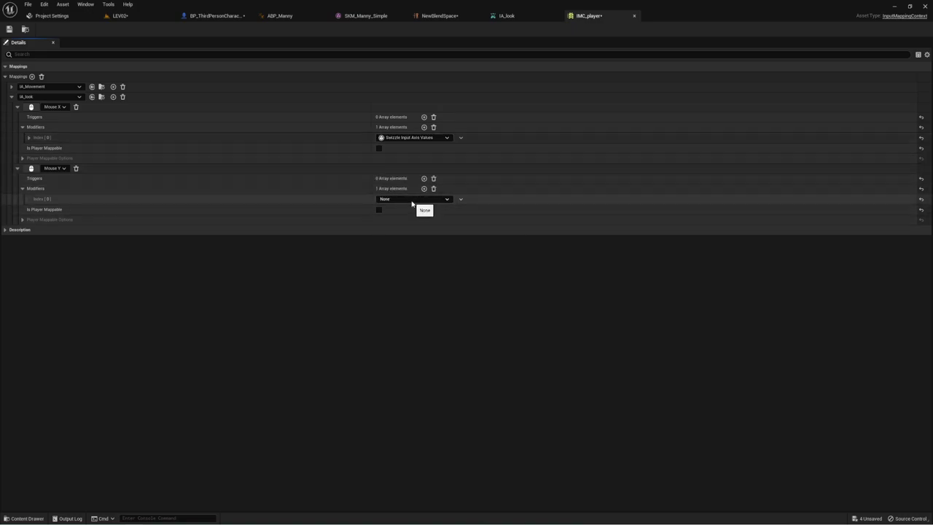
{"action": "left_click", "coordinate": [412, 201]}
{"action": "left_click", "coordinate": [403, 291]}
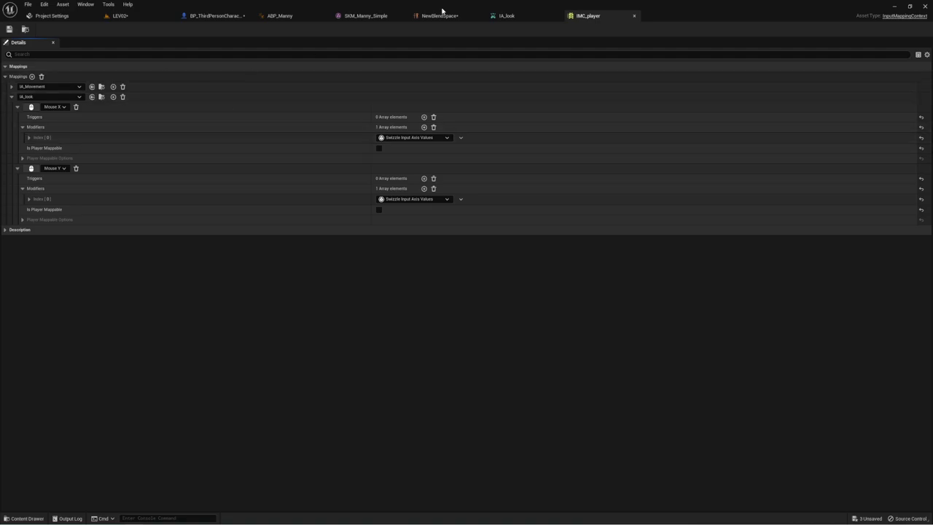
{"action": "left_click", "coordinate": [508, 15]}
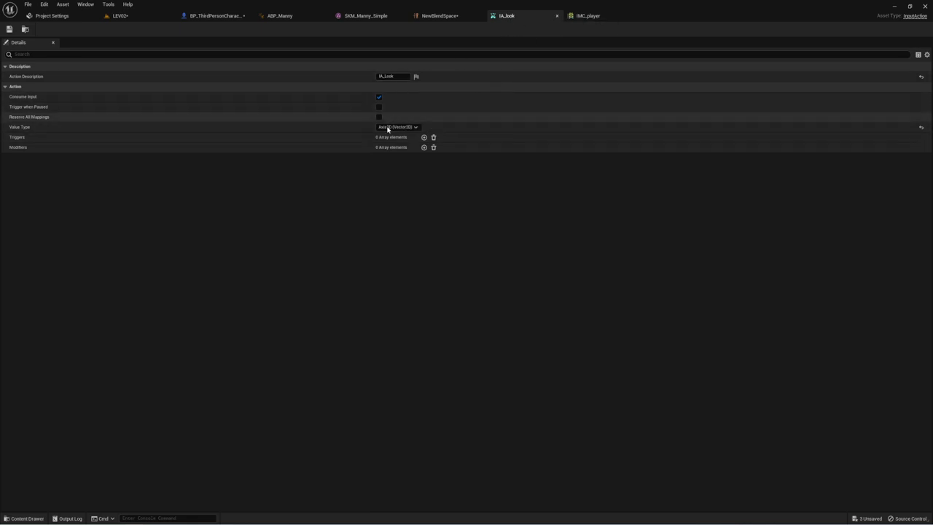
- Close the IA_look, NewBlendSpace, SKM_Manny_Simple and ABP_Manny editor tabs
{"action": "left_click", "coordinate": [558, 16]}
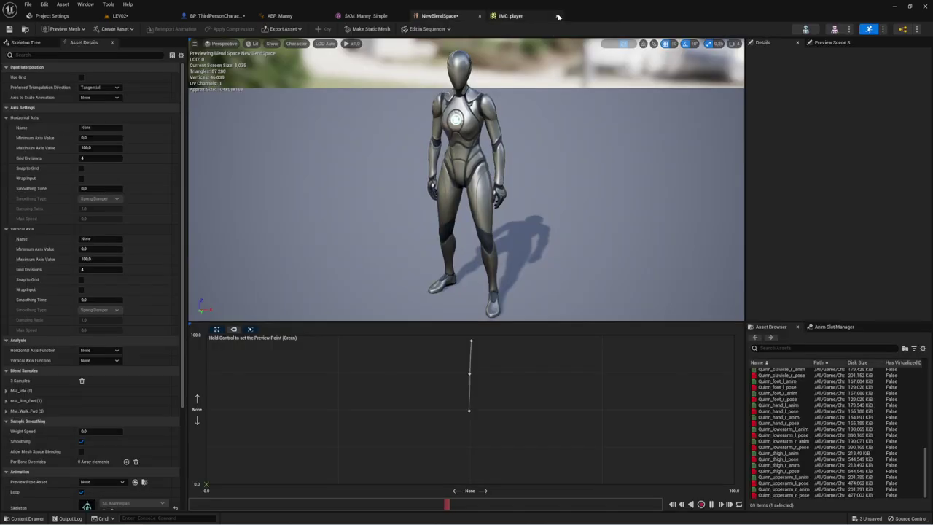
{"action": "left_click", "coordinate": [478, 16]}
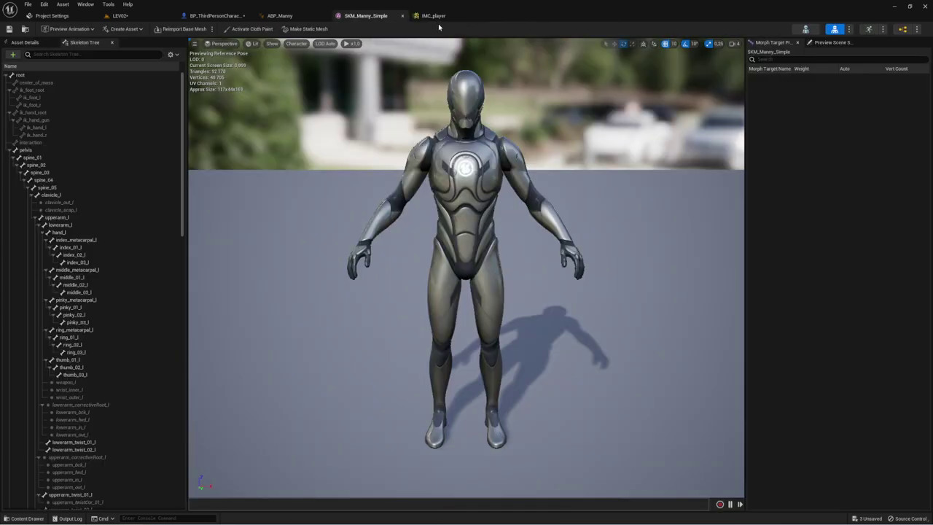
{"action": "left_click", "coordinate": [403, 15]}
{"action": "left_click", "coordinate": [325, 15]}
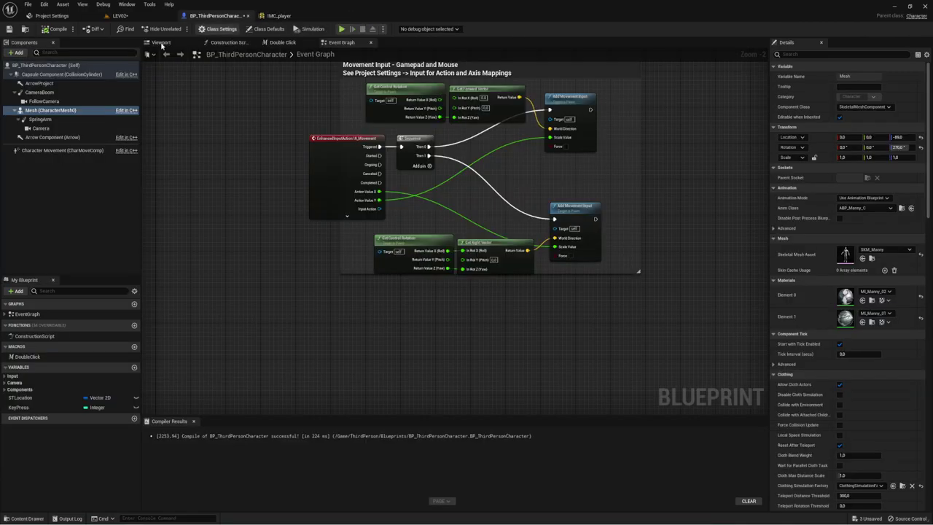
- Place an EnhancedInputAction IA_look event node beside the Camera Input - Mouse nodes
{"action": "scroll", "coordinate": [463, 245], "scroll_direction": "up", "scroll_amount": 2}
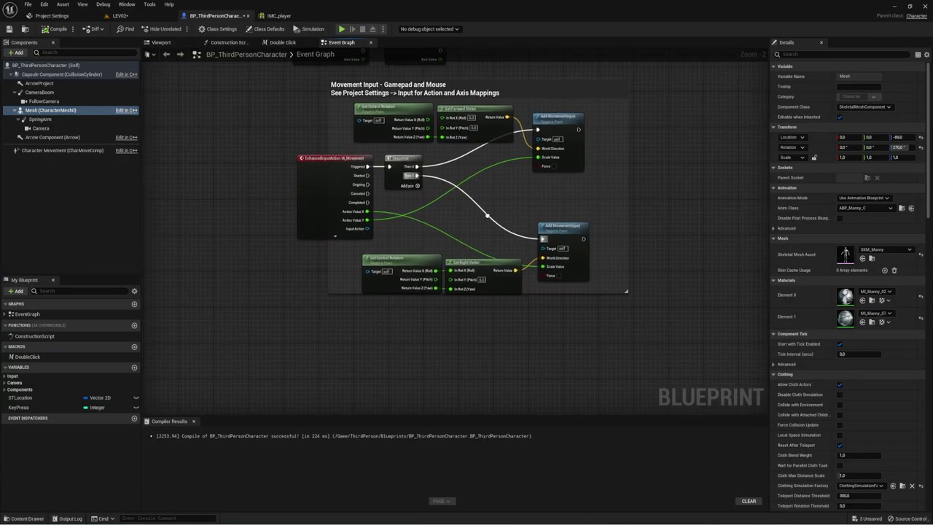
{"action": "scroll", "coordinate": [464, 170], "scroll_direction": "down", "scroll_amount": 2}
{"action": "scroll", "coordinate": [442, 271], "scroll_direction": "down", "scroll_amount": 2}
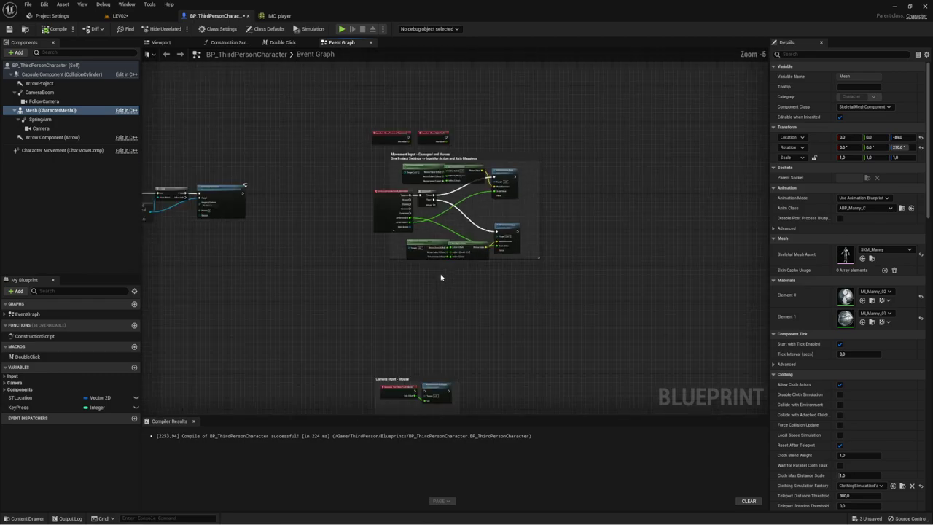
{"action": "right_click_drag", "start_coordinate": [442, 271], "coordinate": [430, 137]}
{"action": "scroll", "coordinate": [427, 234], "scroll_direction": "up", "scroll_amount": 2}
{"action": "scroll", "coordinate": [427, 233], "scroll_direction": "up", "scroll_amount": 2}
{"action": "right_click_drag", "start_coordinate": [427, 252], "coordinate": [420, 190]}
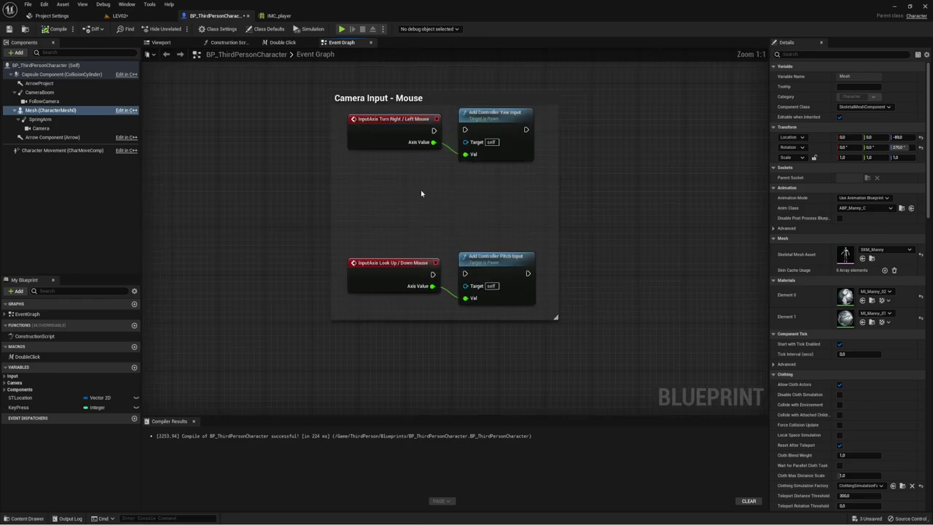
{"action": "right_click", "coordinate": [342, 192]}
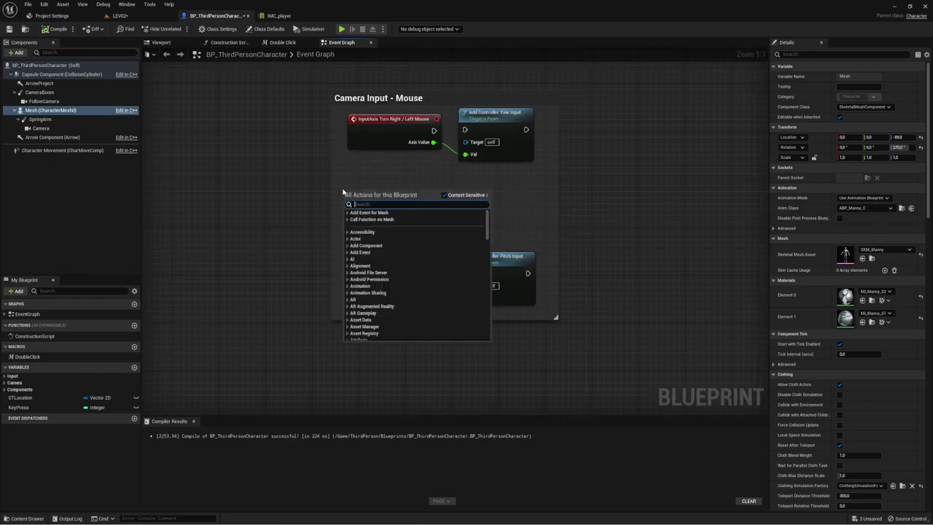
{"action": "type", "text": "ia"}
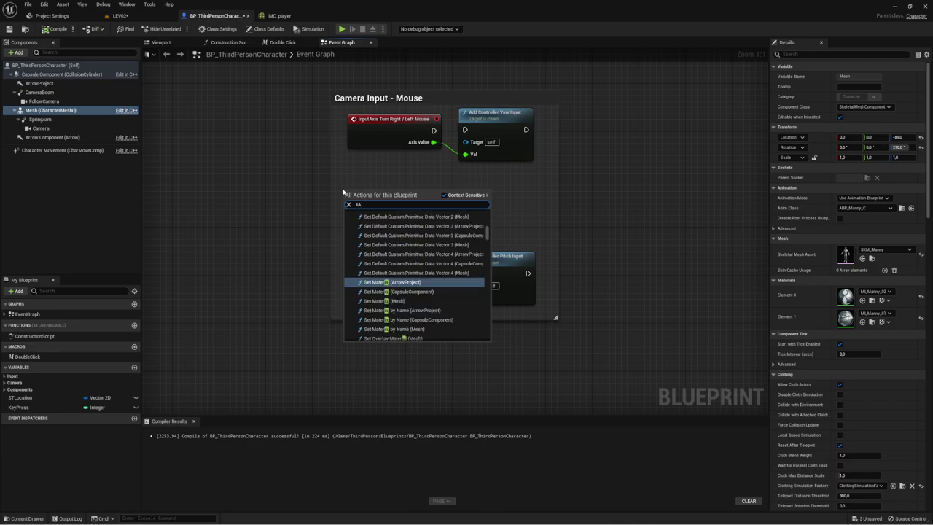
{"action": "type", "text": "_Loo"}
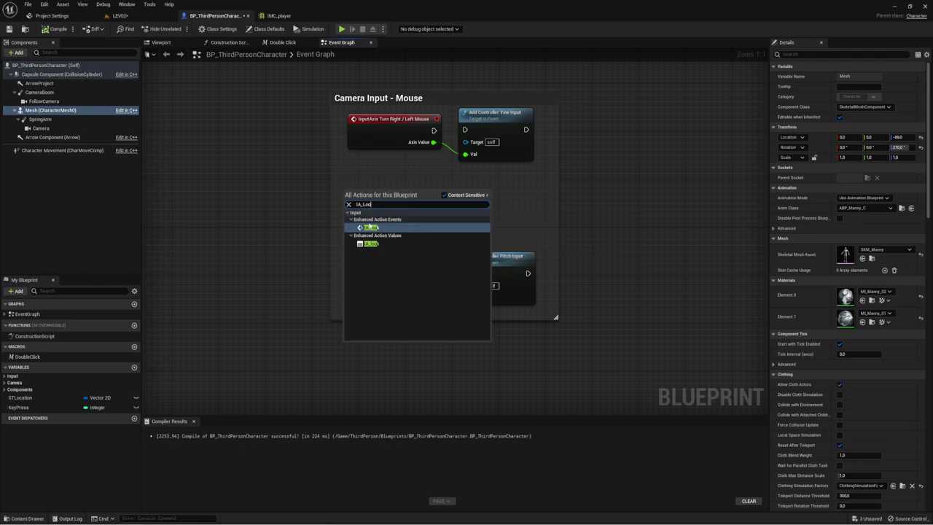
{"action": "left_click", "coordinate": [374, 228]}
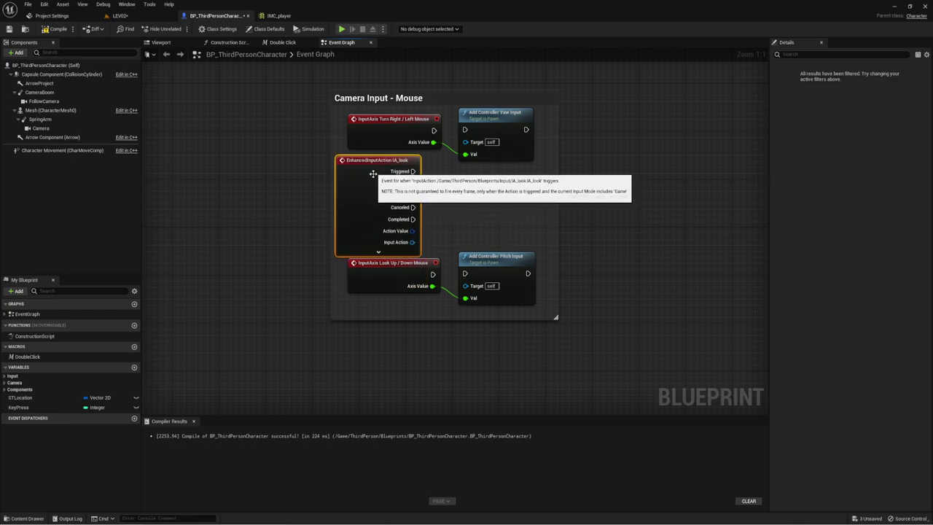
- Split IA_look's Action Value pin into X and Y outputs
{"action": "right_click_drag", "start_coordinate": [443, 191], "coordinate": [413, 206]}
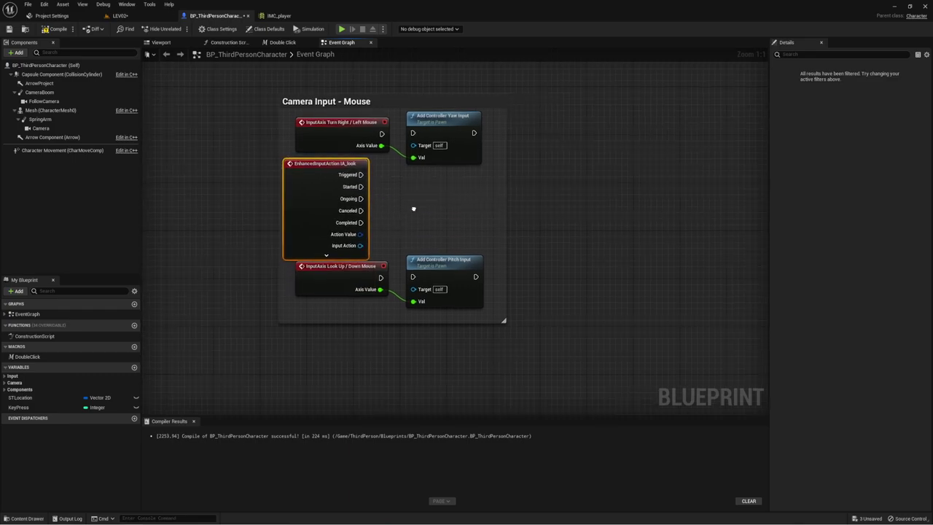
{"action": "right_click", "coordinate": [366, 234]}
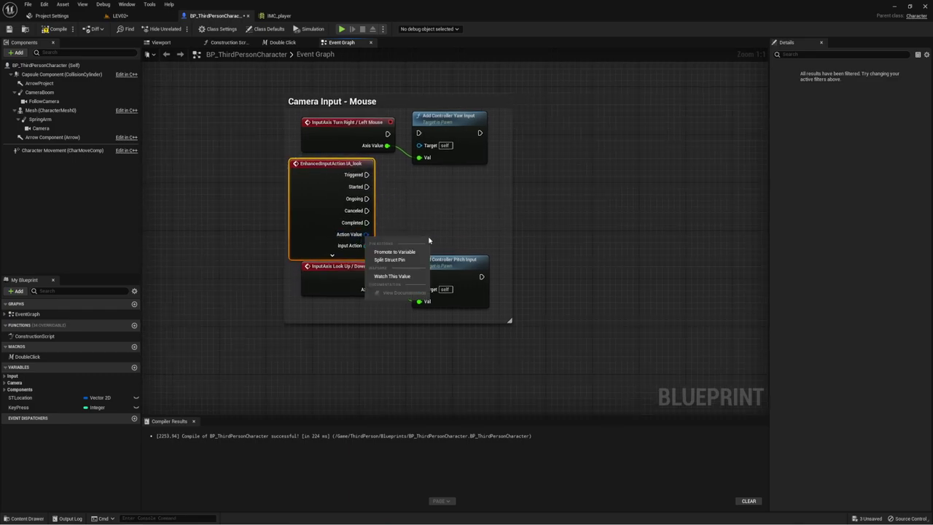
{"action": "left_click", "coordinate": [389, 259]}
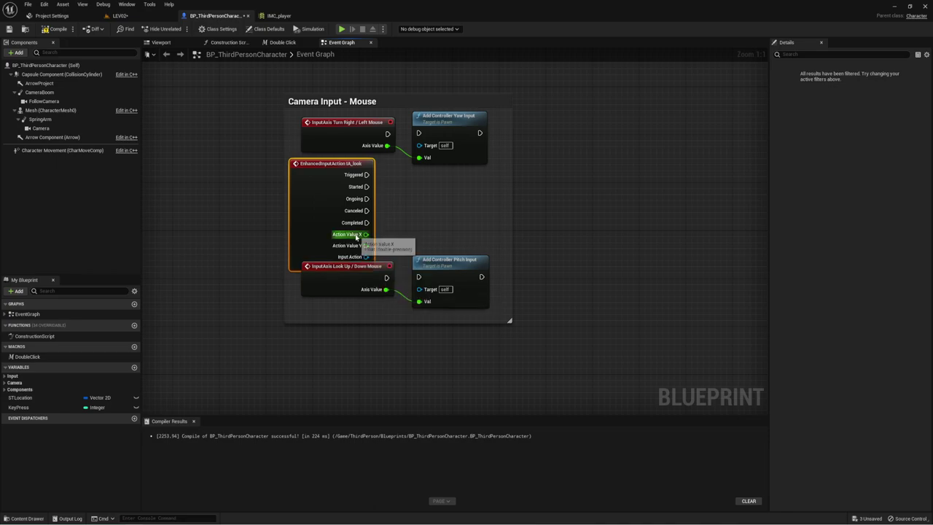
- Disconnect the old Look Up and Turn Right axis nodes and move them aside
{"action": "mouse_move", "coordinate": [343, 281]}
{"action": "left_mouse_down"}
{"action": "mouse_move", "coordinate": [277, 319]}
{"action": "mouse_move", "coordinate": [224, 307]}
{"action": "left_mouse_up"}
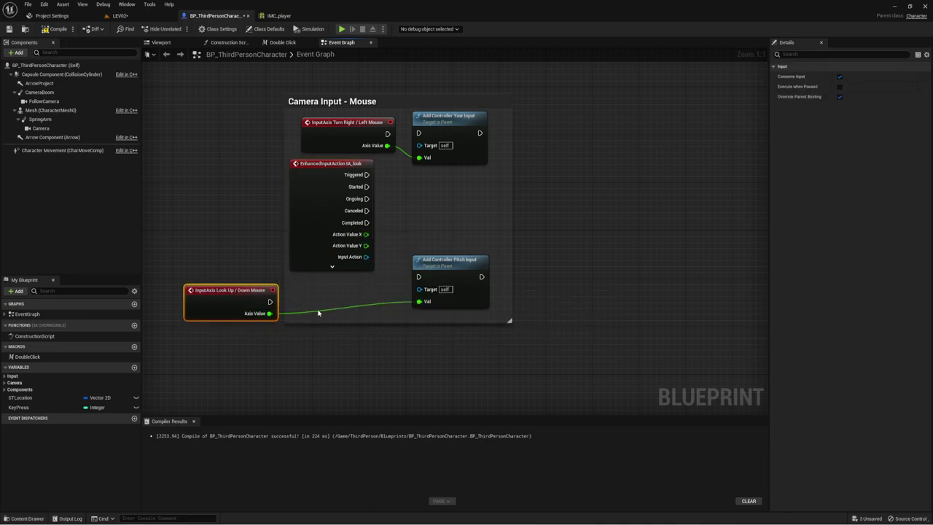
{"action": "left_click", "coordinate": [318, 312], "text": "alt"}
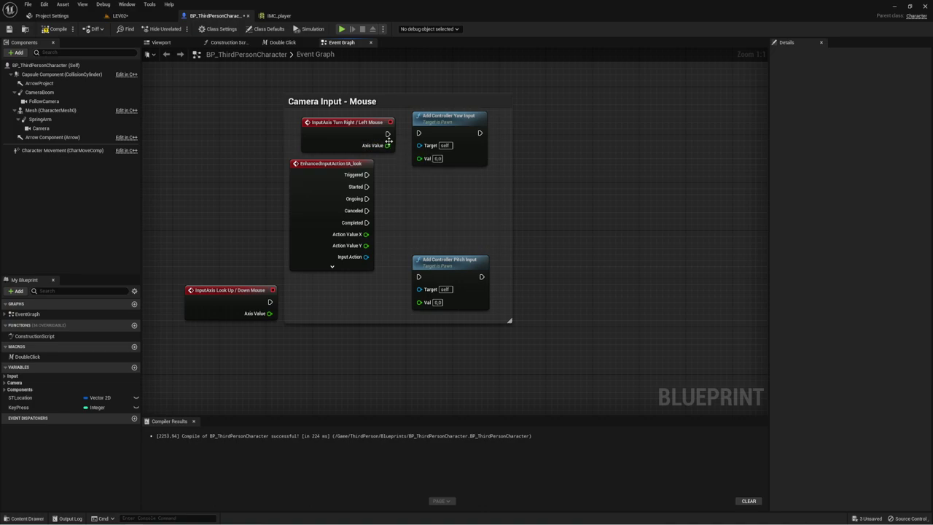
{"action": "left_click_drag", "start_coordinate": [389, 139], "coordinate": [265, 133]}
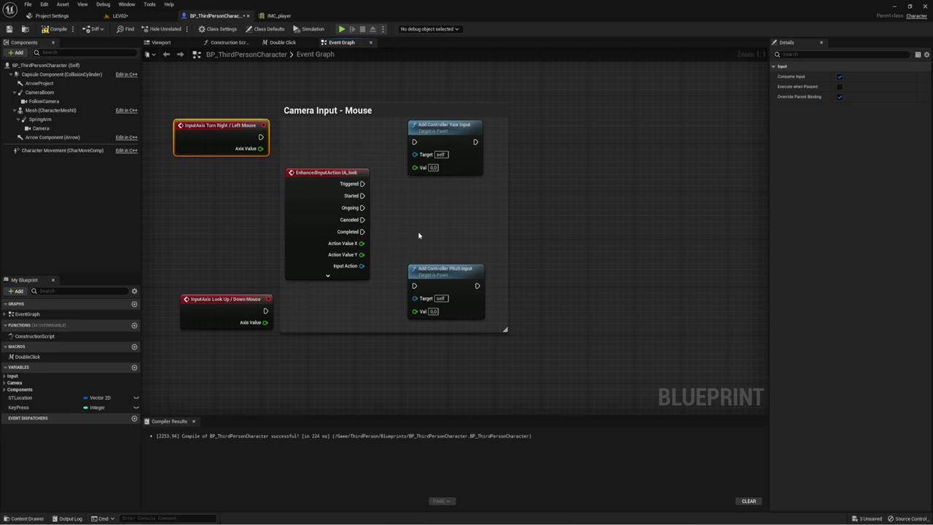
{"action": "right_click_drag", "start_coordinate": [419, 236], "coordinate": [394, 226]}
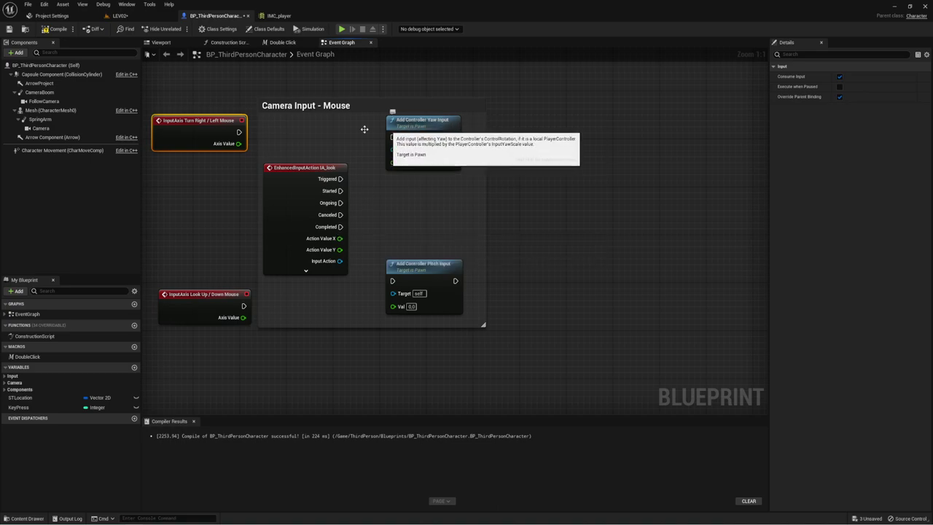
{"action": "left_click_drag", "start_coordinate": [413, 122], "coordinate": [419, 122]}
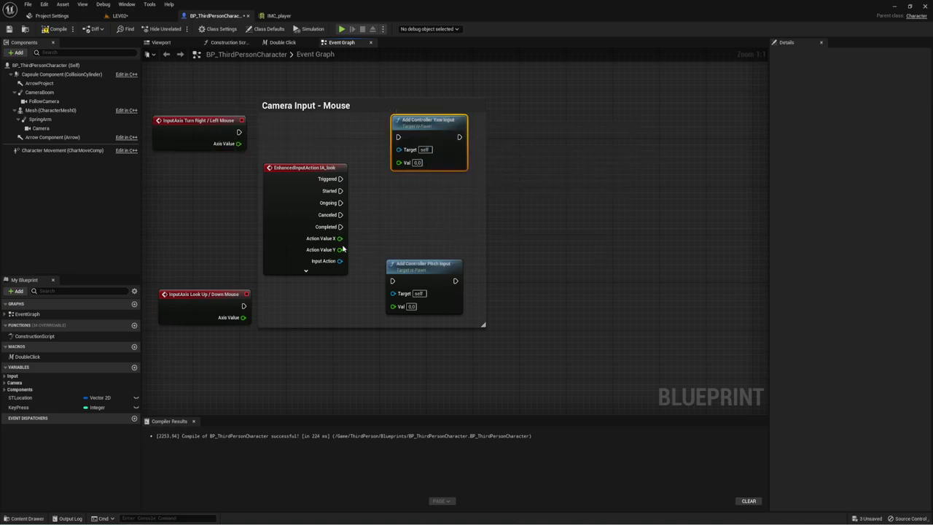
- Wire Action Value X to the yaw value and Action Value Y to the pitch value
{"action": "mouse_move", "coordinate": [339, 238]}
{"action": "left_mouse_down"}
{"action": "mouse_move", "coordinate": [396, 144]}
{"action": "mouse_move", "coordinate": [399, 162]}
{"action": "left_mouse_up"}
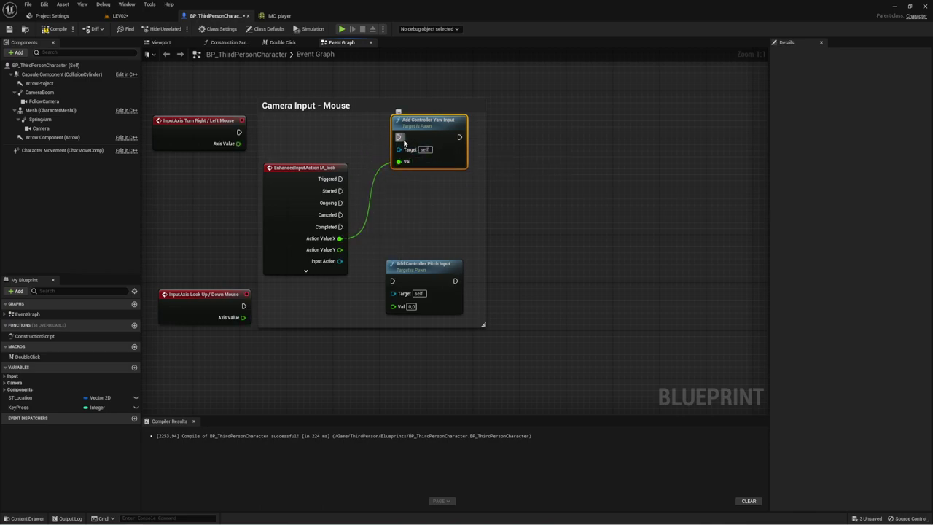
{"action": "left_click_drag", "start_coordinate": [339, 249], "coordinate": [396, 307]}
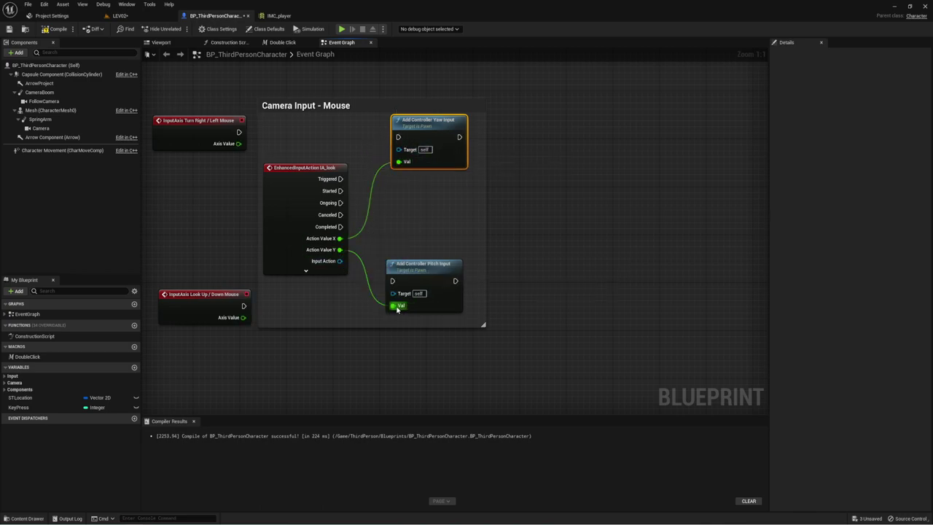
{"action": "left_click", "coordinate": [410, 281]}
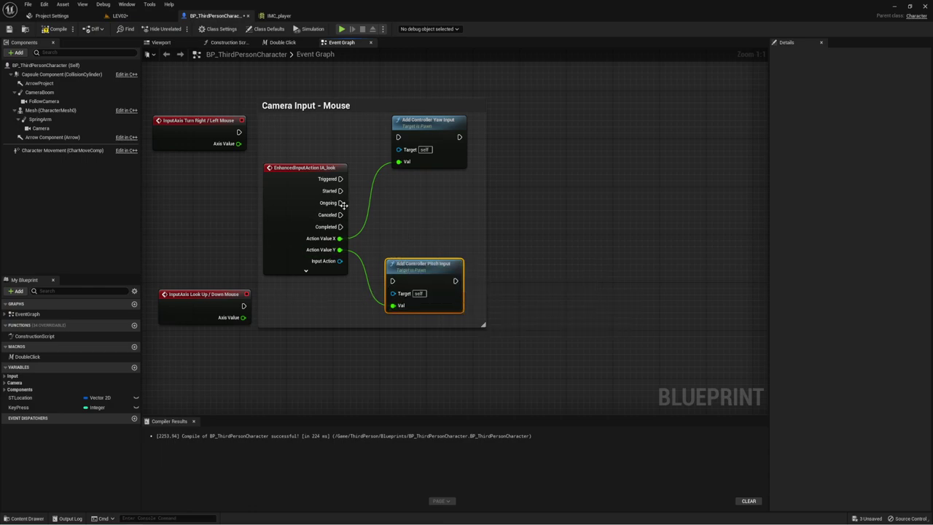
- Fire yaw then pitch input from Triggered through a Sequence node, then switch to LEV02
{"action": "left_click", "coordinate": [366, 195]}
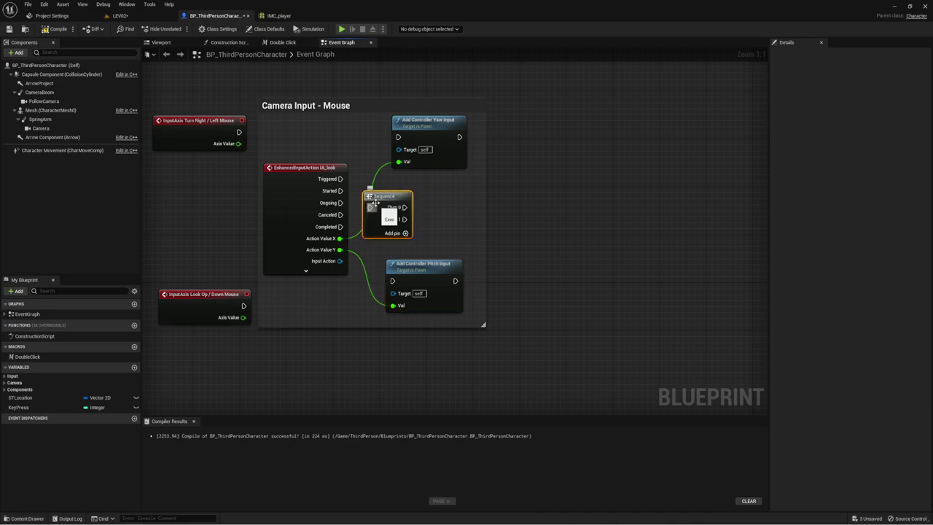
{"action": "left_click_drag", "start_coordinate": [373, 209], "coordinate": [337, 178]}
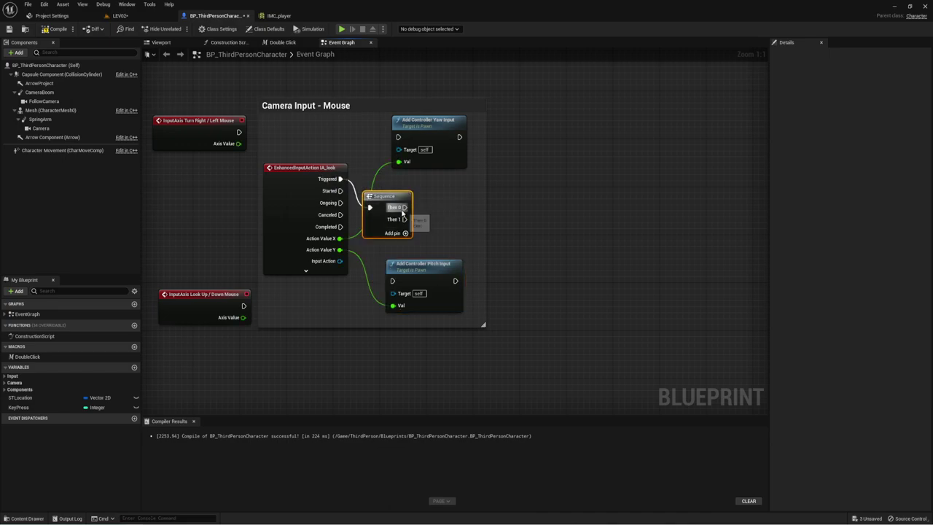
{"action": "mouse_move", "coordinate": [403, 208]}
{"action": "left_mouse_down"}
{"action": "mouse_move", "coordinate": [398, 137]}
{"action": "mouse_move", "coordinate": [471, 125]}
{"action": "left_mouse_up"}
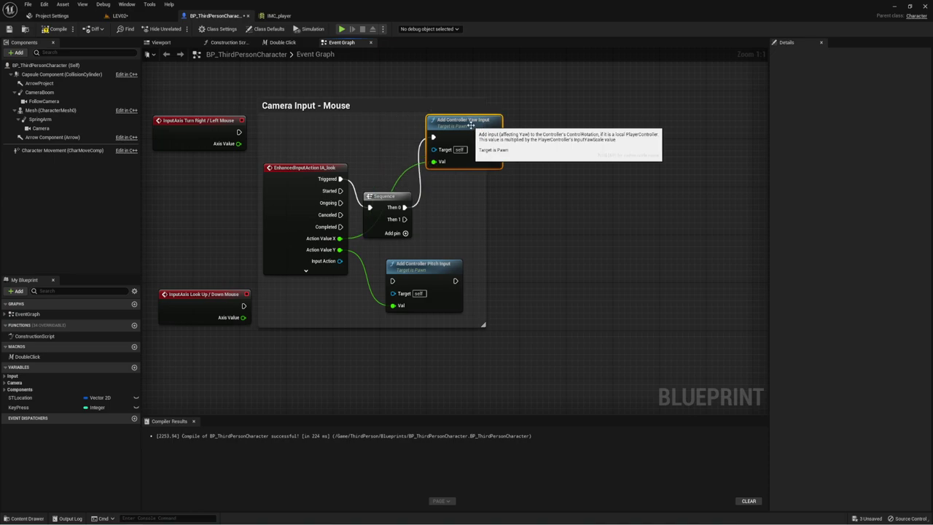
{"action": "mouse_move", "coordinate": [427, 267]}
{"action": "left_mouse_down"}
{"action": "mouse_move", "coordinate": [478, 266]}
{"action": "mouse_move", "coordinate": [403, 220]}
{"action": "left_mouse_up"}
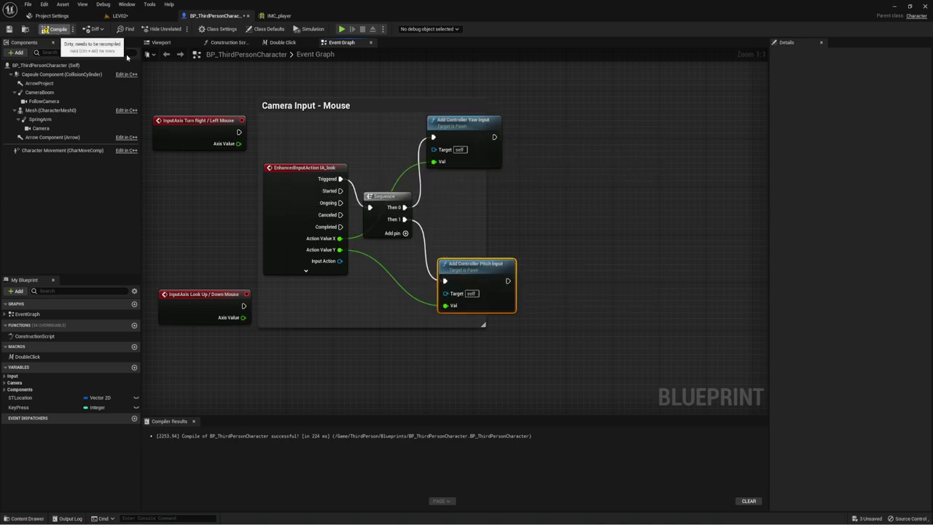
{"action": "left_click", "coordinate": [143, 17]}
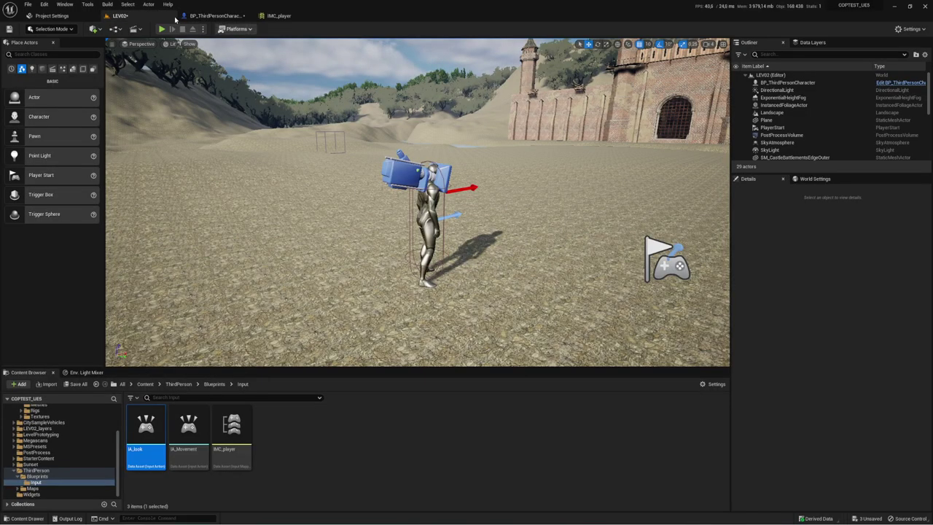
- Play LEV02 in the editor and test mouse look around the character
{"action": "left_click", "coordinate": [161, 28]}
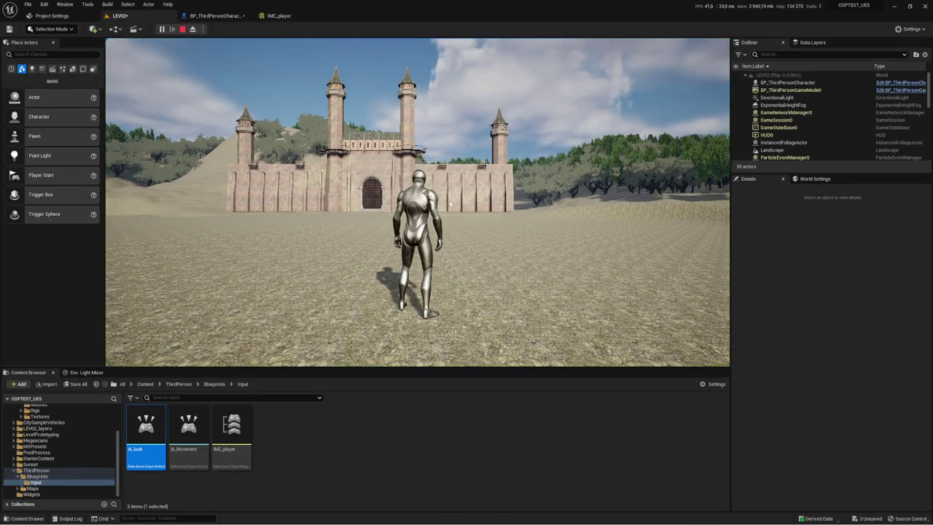
{"action": "left_click", "coordinate": [448, 164]}
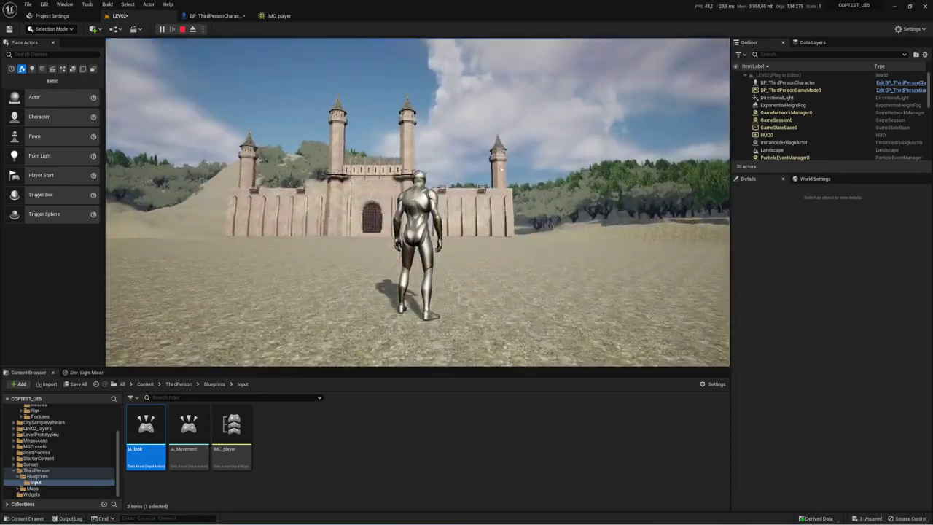
- Add a Negate modifier to IA_look's Mouse Y mapping in IMC_player, then return to BP_ThirdPersonCharacter
{"action": "mouse_move", "coordinate": [550, 170]}
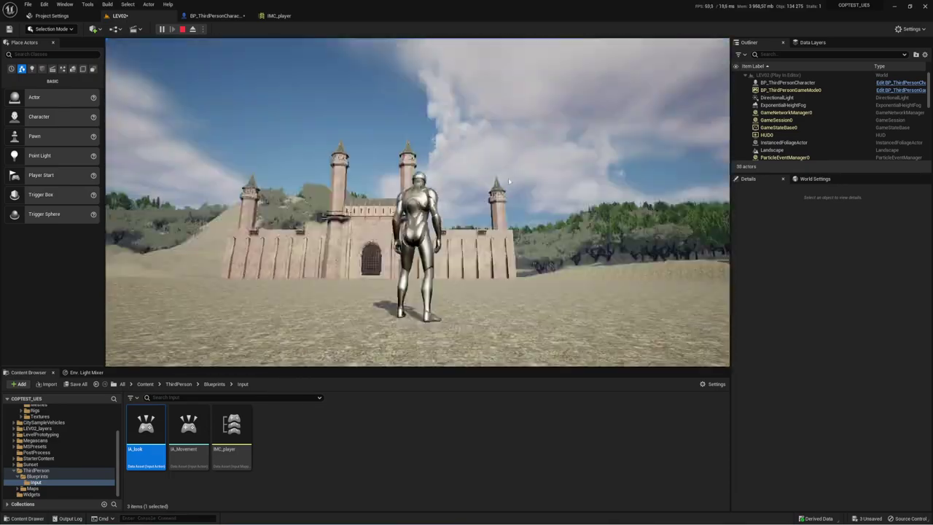
{"action": "mouse_move", "coordinate": [439, 182]}
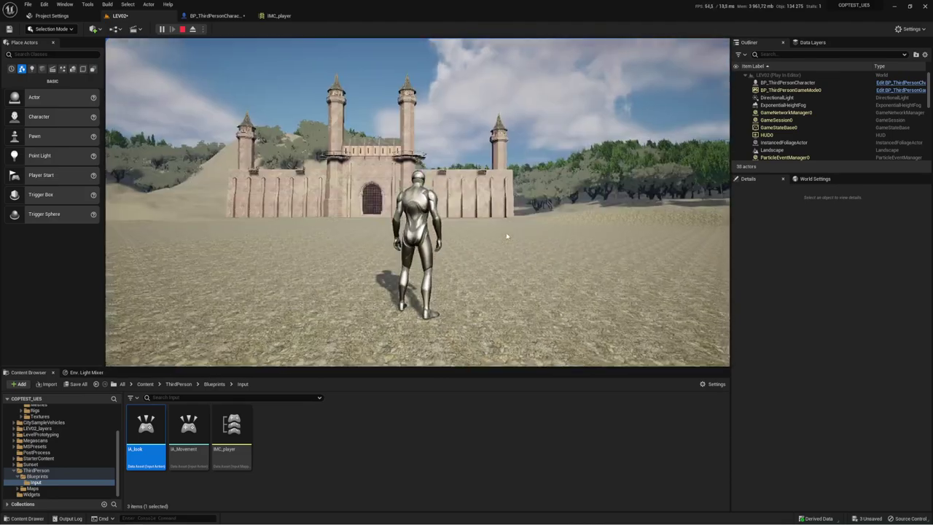
{"action": "mouse_move", "coordinate": [508, 161]}
{"action": "left_click", "coordinate": [279, 15]}
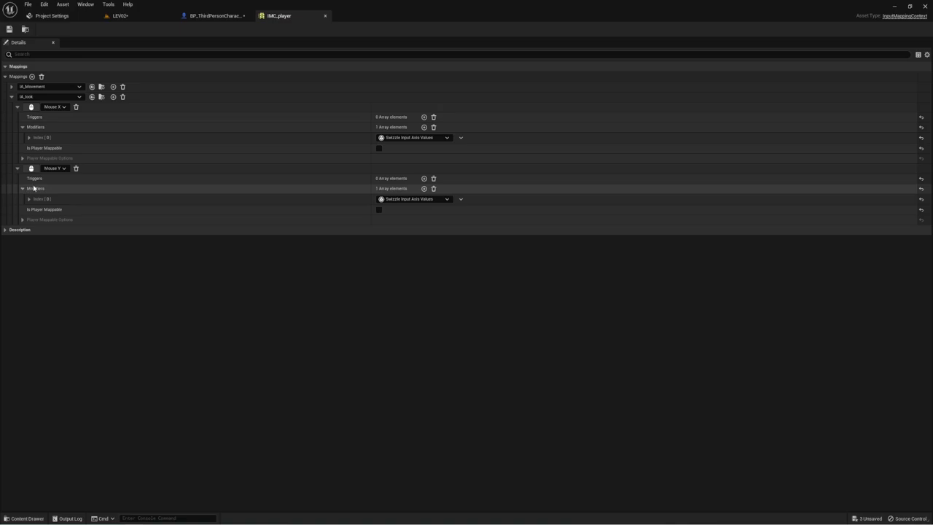
{"action": "left_click", "coordinate": [423, 188]}
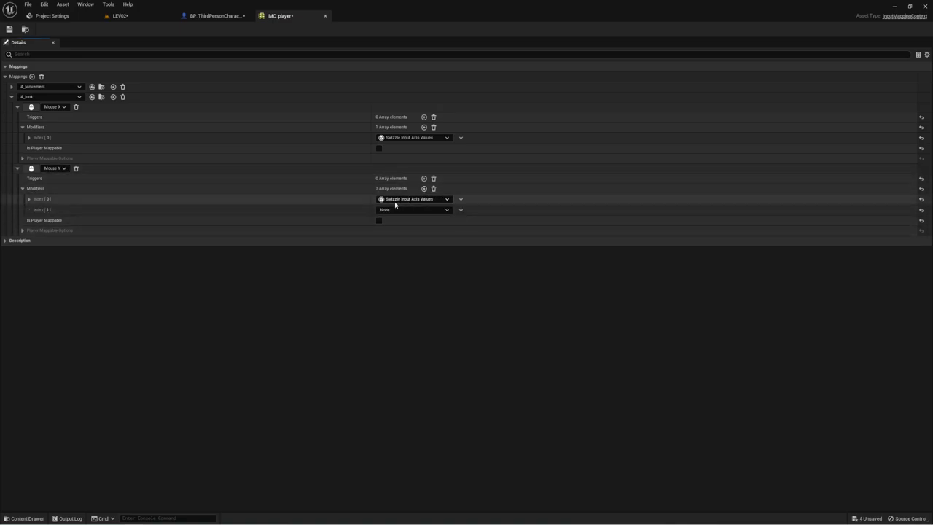
{"action": "left_click", "coordinate": [392, 210]}
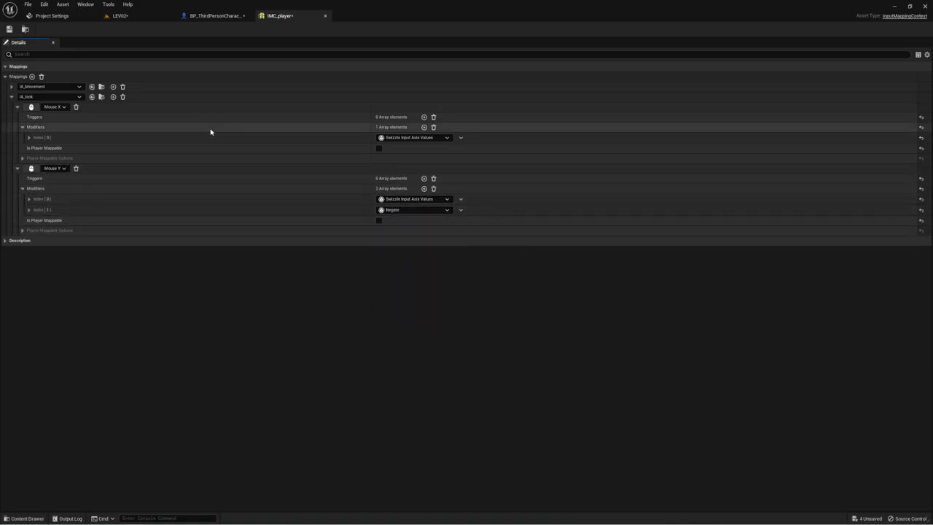
{"action": "left_click", "coordinate": [208, 15]}
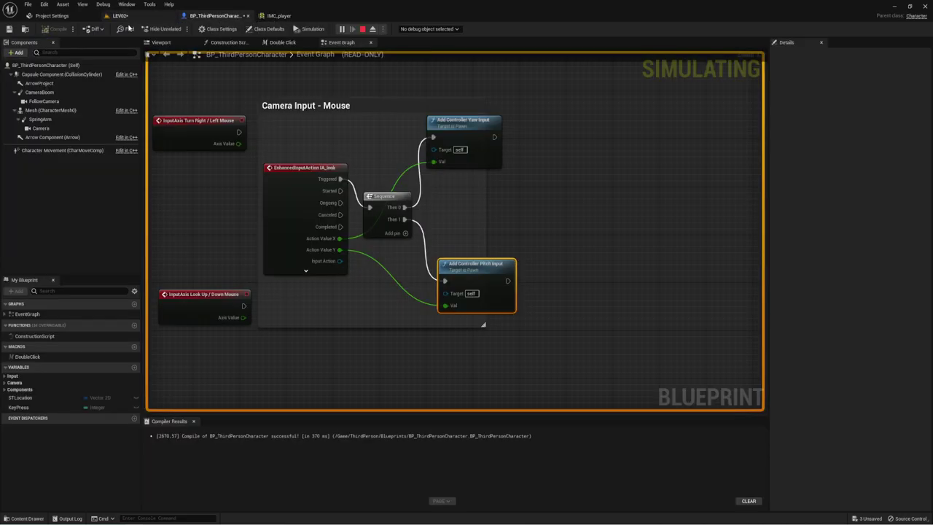
- Save the character Blueprint, test walking toward the castle in a standalone preview, then reopen IMC_player
{"action": "left_click", "coordinate": [8, 29]}
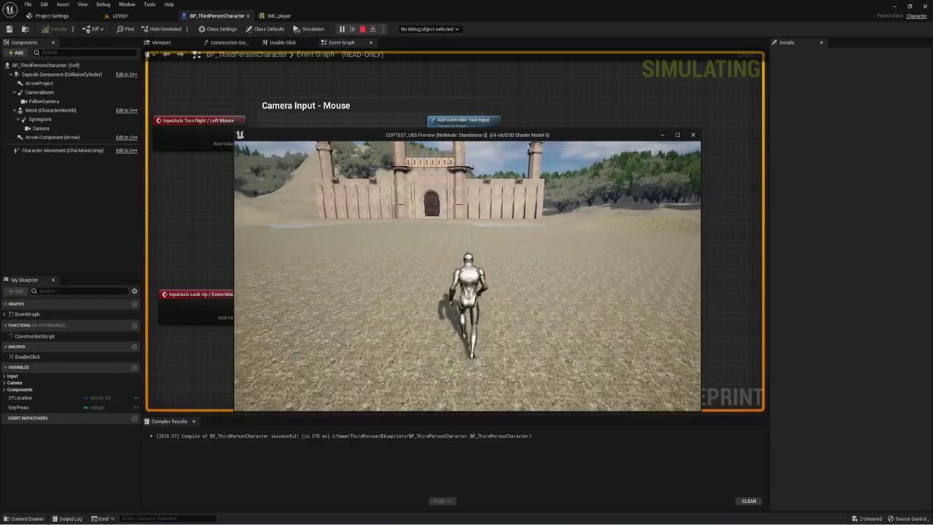
{"action": "key", "text": "w"}
{"action": "key", "text": "Escape"}
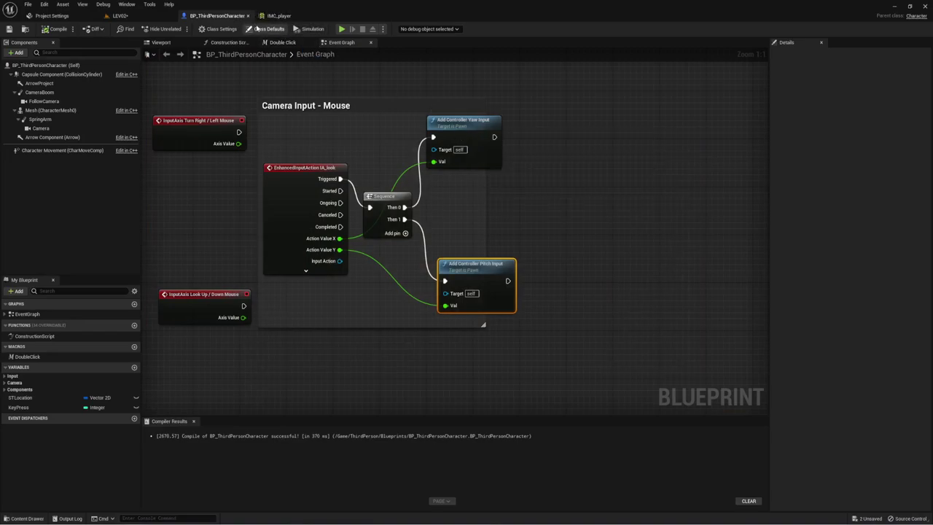
{"action": "left_click", "coordinate": [278, 15]}
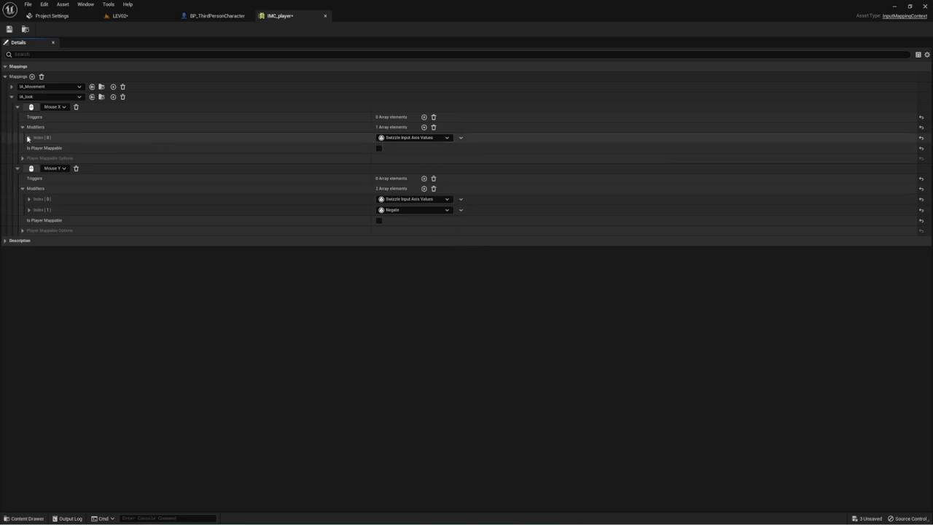
- Remove Mouse X's Swizzle modifier, collapse the Mouse X and Mouse Y entries, and return to LEV02
{"action": "left_click", "coordinate": [433, 128]}
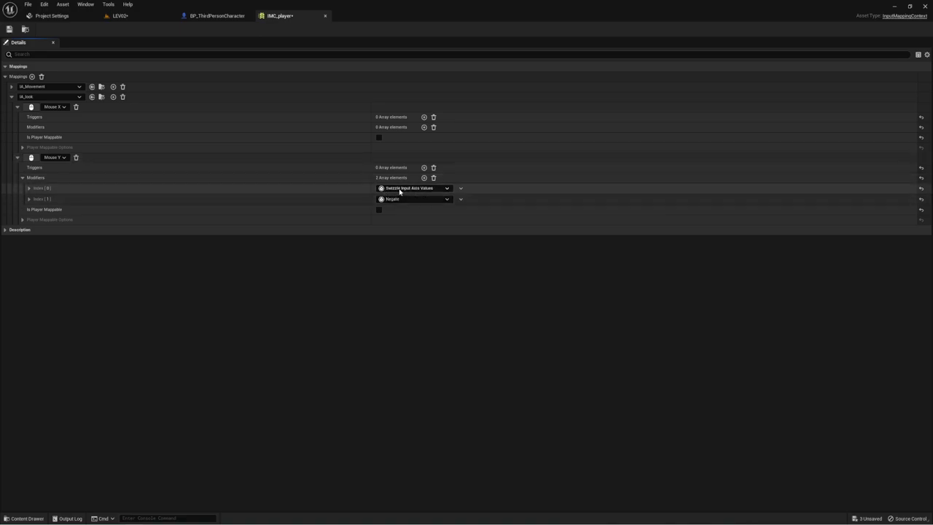
{"action": "left_click", "coordinate": [17, 107]}
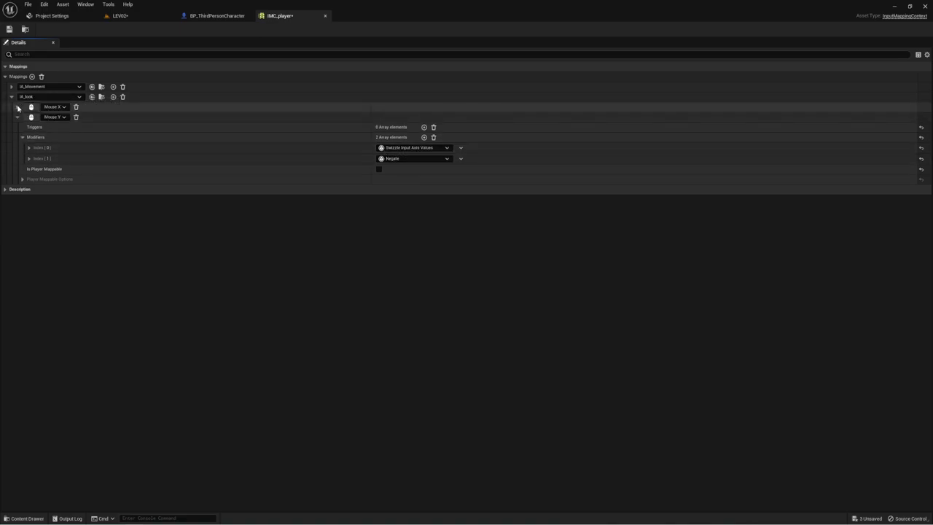
{"action": "left_click", "coordinate": [17, 116]}
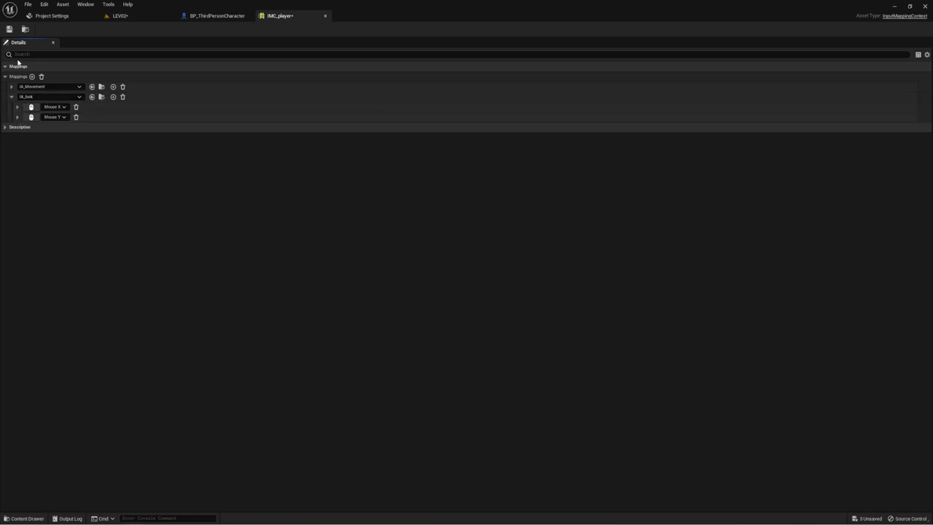
{"action": "left_click", "coordinate": [139, 20]}
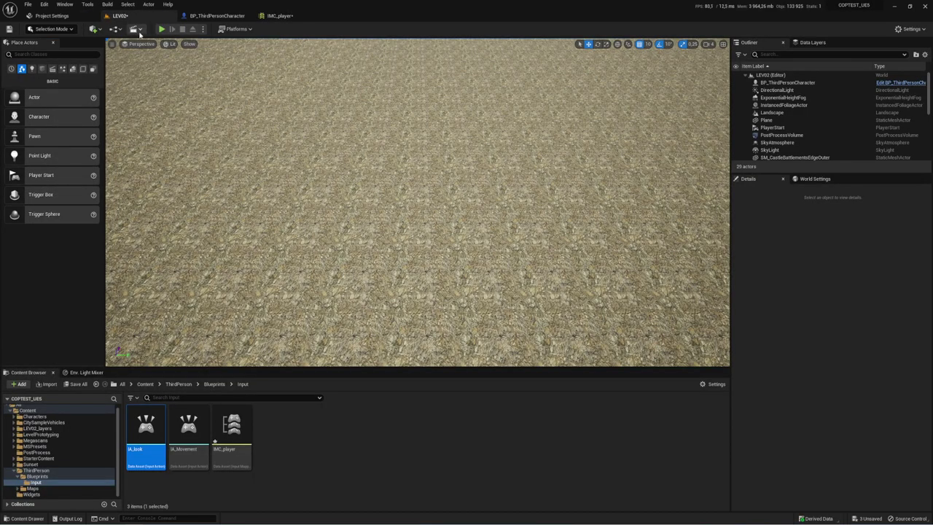
- Play-test LEV02, walking forward and strafing left while looking around, then return to IMC_player
{"action": "left_click", "coordinate": [162, 29]}
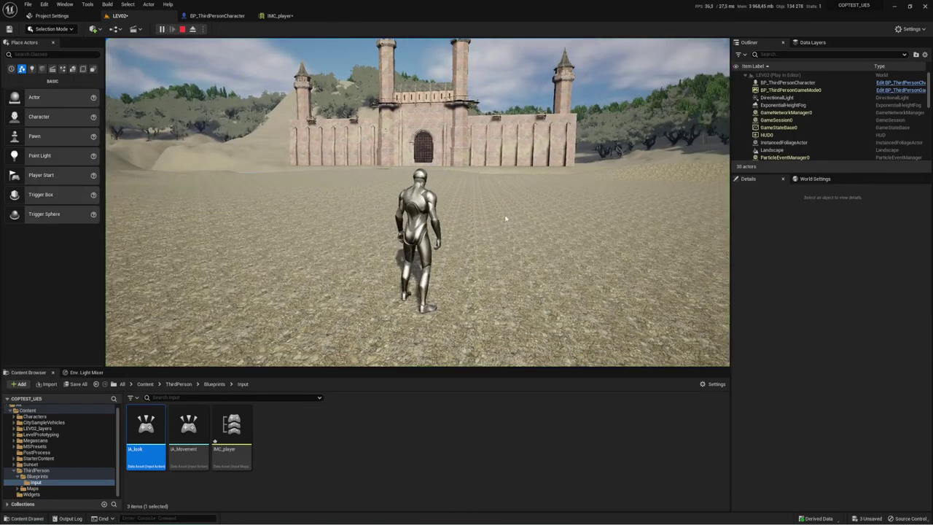
{"action": "mouse_move", "coordinate": [469, 199]}
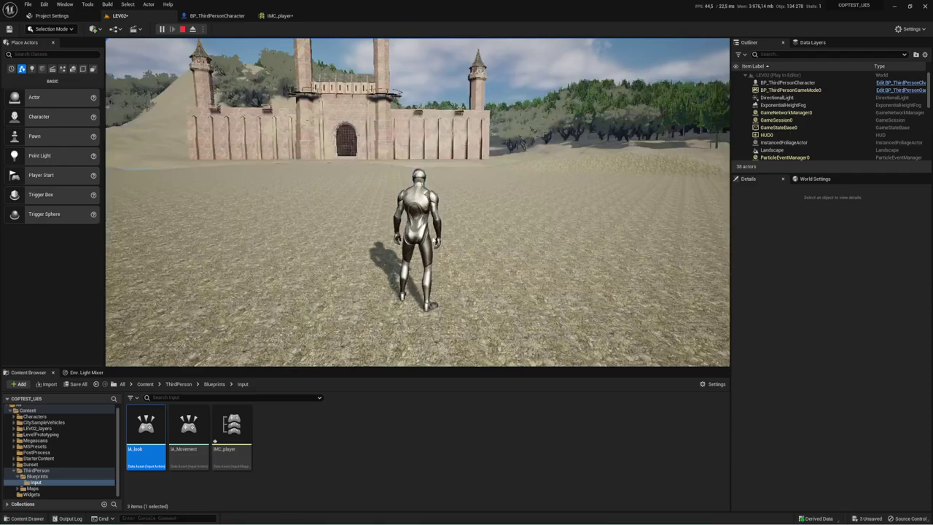
{"action": "mouse_move", "coordinate": [433, 170]}
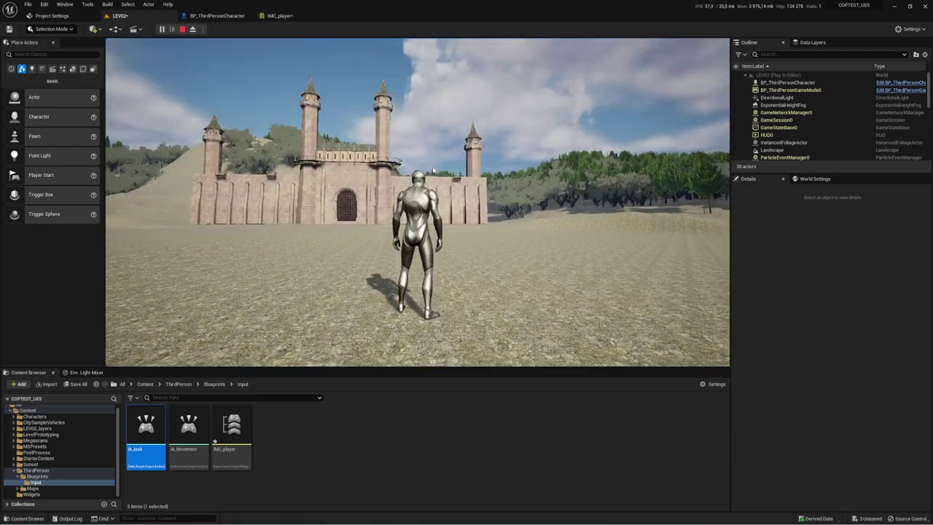
{"action": "key", "text": "w"}
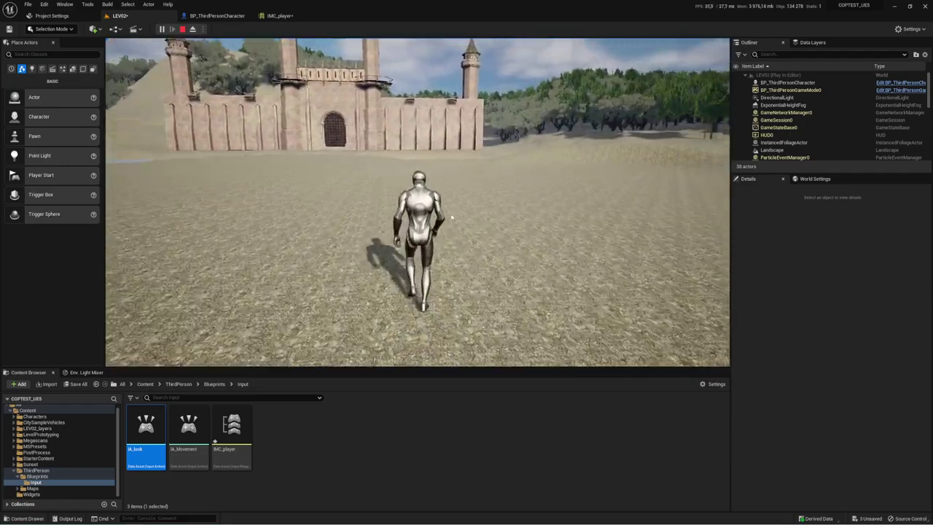
{"action": "key", "text": "a"}
{"action": "mouse_move", "coordinate": [302, 216]}
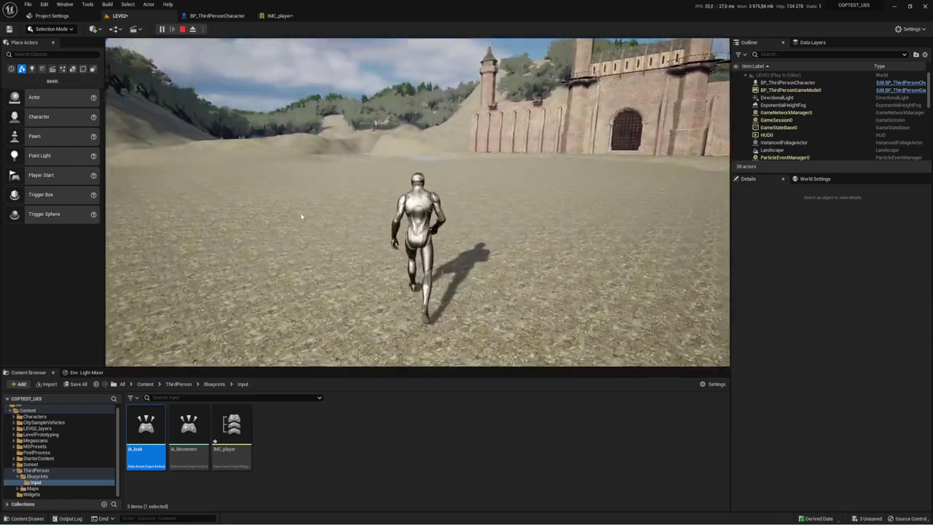
{"action": "mouse_move", "coordinate": [334, 215]}
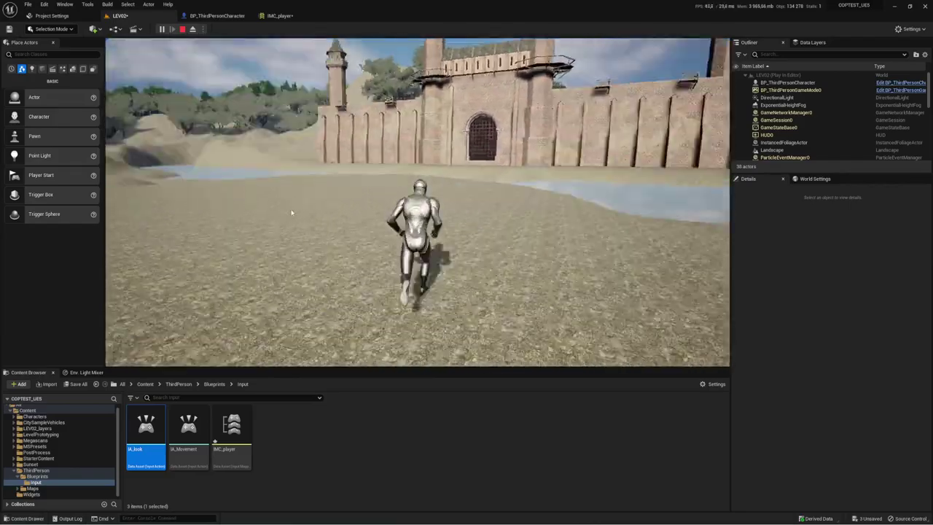
{"action": "key", "text": "Escape"}
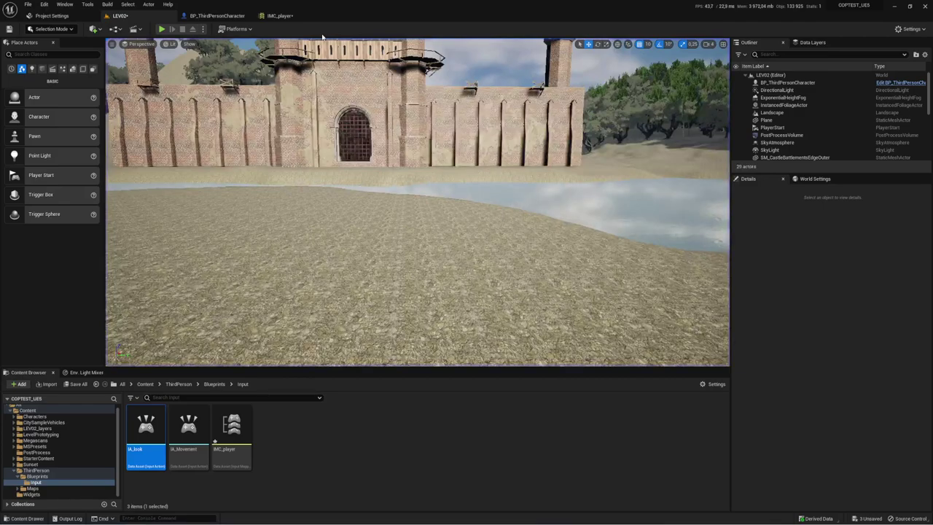
{"action": "left_click", "coordinate": [288, 14]}
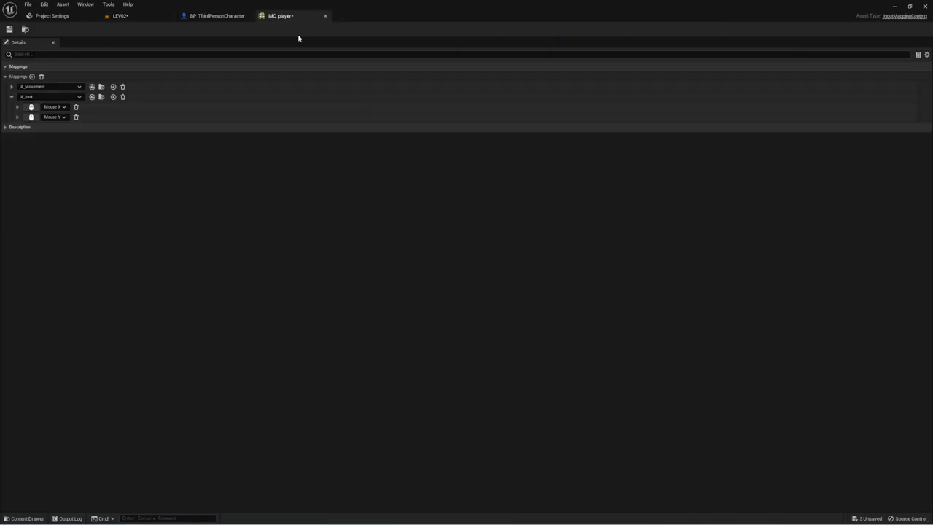
- Collapse IA_Look, inspect the Jump Input nodes in the character graph, then return to LEV02
{"action": "left_click", "coordinate": [12, 98]}
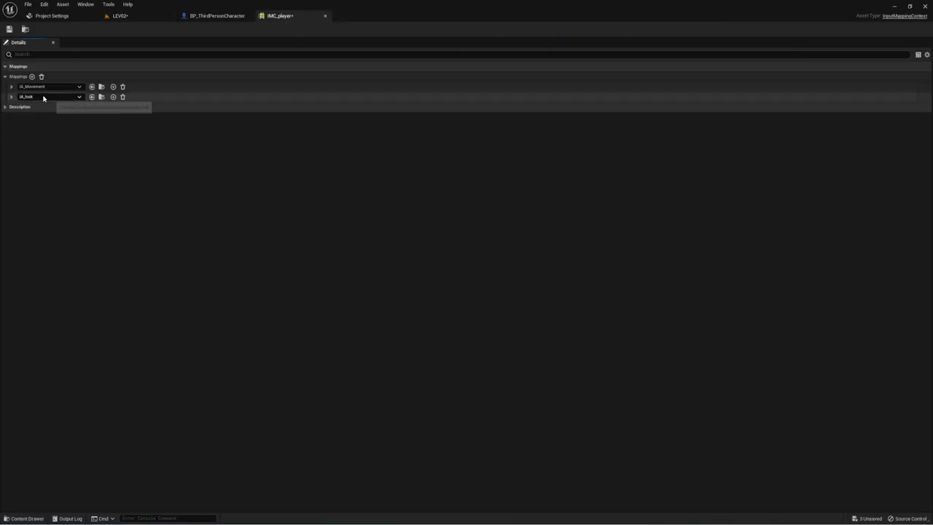
{"action": "left_click", "coordinate": [219, 15]}
{"action": "scroll", "coordinate": [303, 147], "scroll_direction": "down", "scroll_amount": 3}
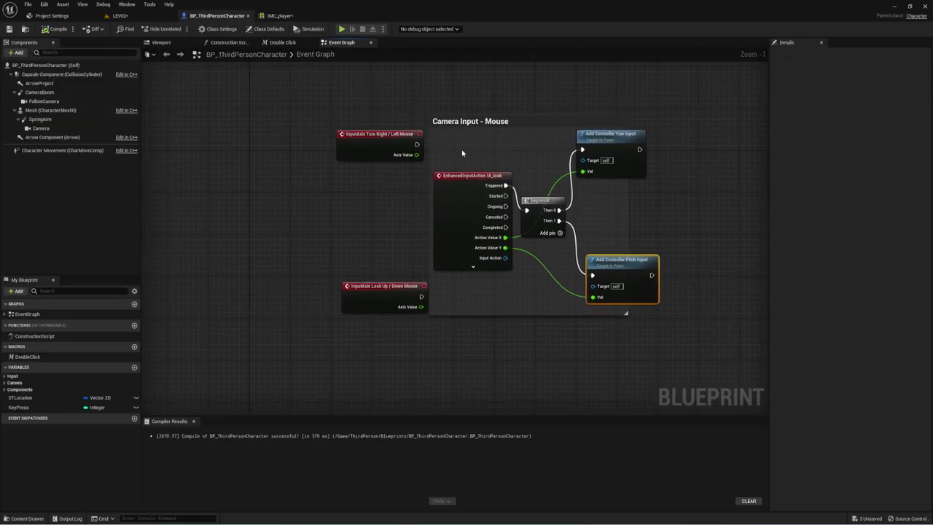
{"action": "mouse_move", "coordinate": [476, 121]}
{"action": "right_mouse_down"}
{"action": "mouse_move", "coordinate": [417, 89]}
{"action": "mouse_move", "coordinate": [440, 139]}
{"action": "right_mouse_up"}
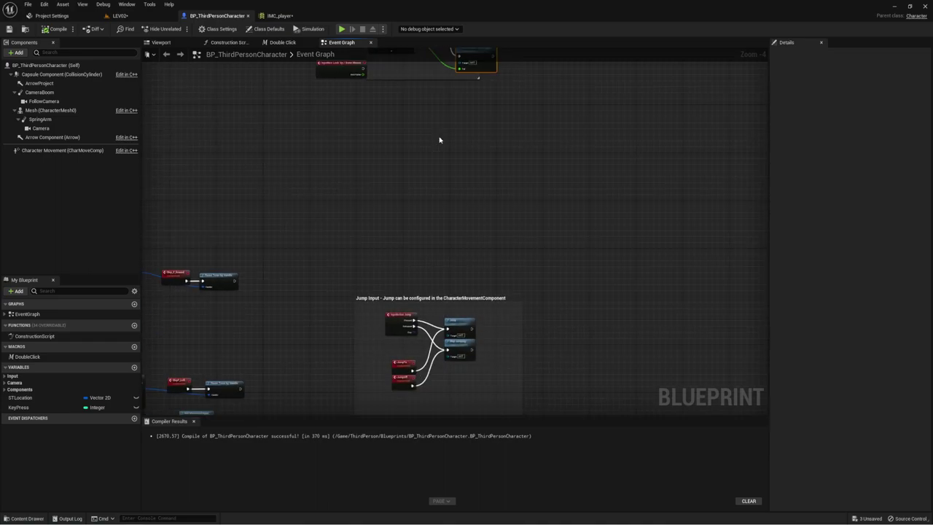
{"action": "scroll", "coordinate": [433, 146], "scroll_direction": "down", "scroll_amount": 2}
{"action": "scroll", "coordinate": [433, 146], "scroll_direction": "up", "scroll_amount": 5}
{"action": "scroll", "coordinate": [468, 145], "scroll_direction": "up", "scroll_amount": 1}
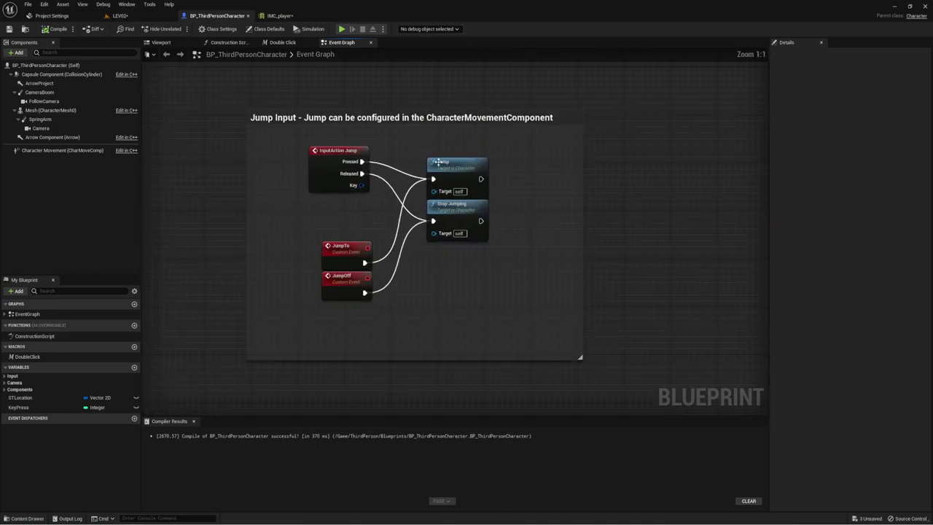
{"action": "left_click", "coordinate": [119, 16]}
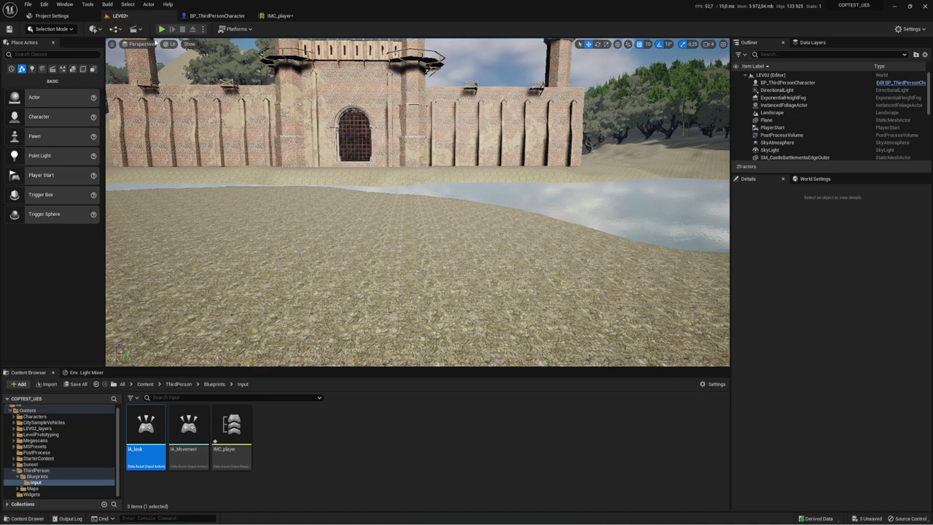
- Create an Input Action named IA_Jump in the Input folder and open it for editing
{"action": "left_click", "coordinate": [302, 444]}
{"action": "right_click", "coordinate": [285, 436]}
{"action": "mouse_move", "coordinate": [323, 321]}
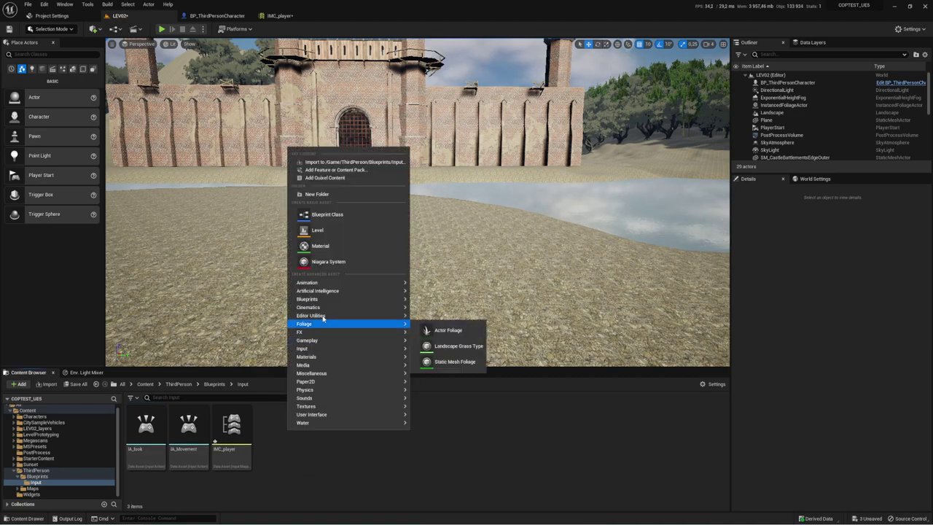
{"action": "mouse_move", "coordinate": [321, 349]}
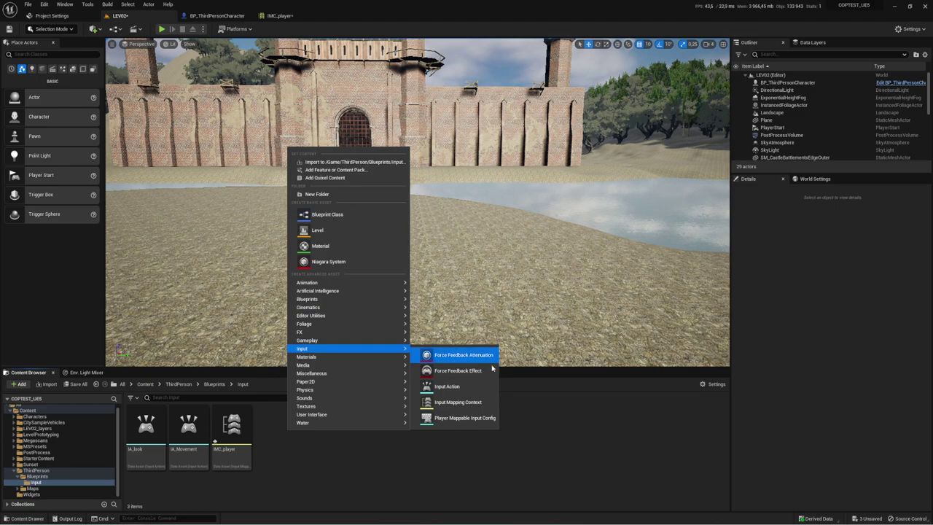
{"action": "left_click", "coordinate": [458, 386]}
{"action": "type", "text": "IA_Jump"}
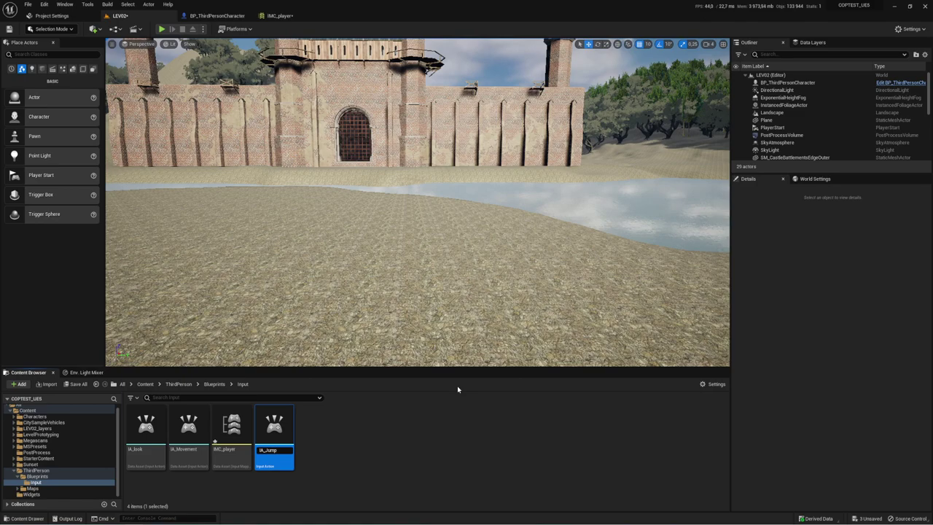
{"action": "key", "text": "Return"}
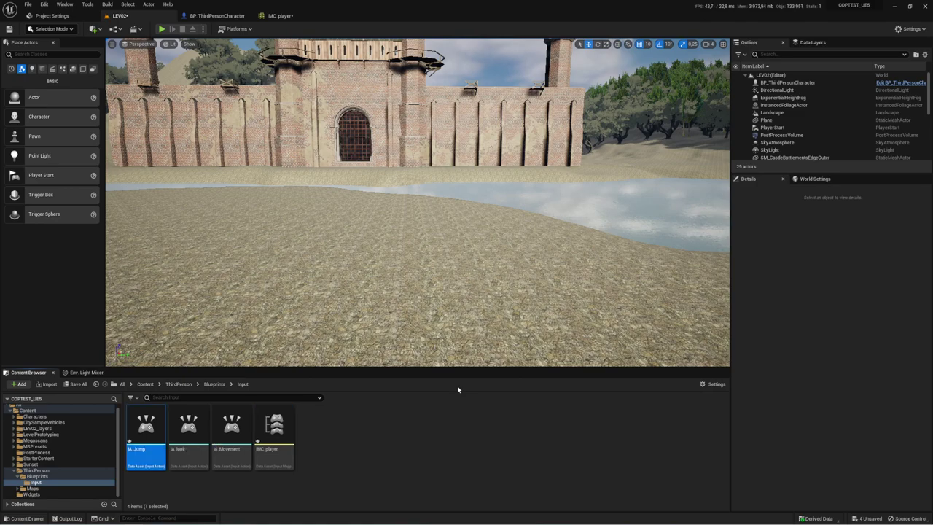
{"action": "double_click", "coordinate": [153, 427]}
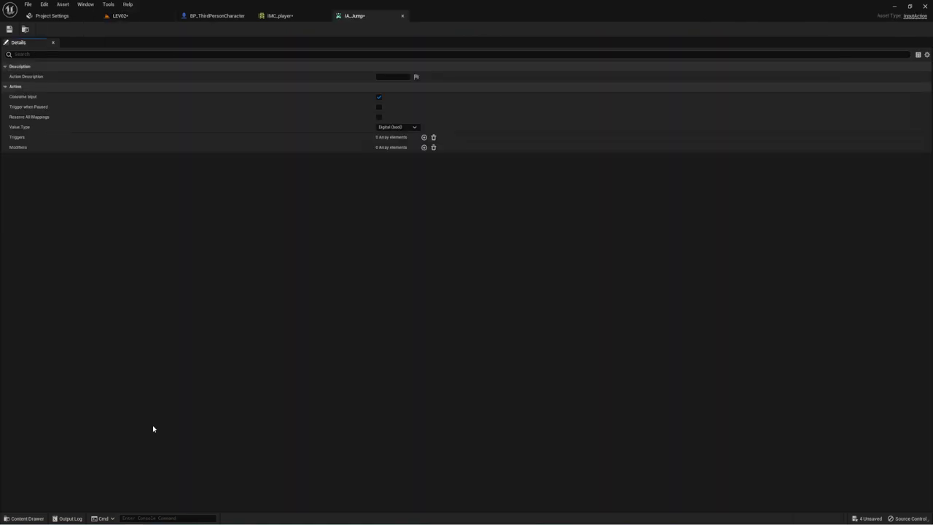
- Enter IA_Jump as IA_Jump's action description and leave the value type on Digital (bool)
{"action": "left_click", "coordinate": [389, 77]}
{"action": "type", "text": "IA_Jump"}
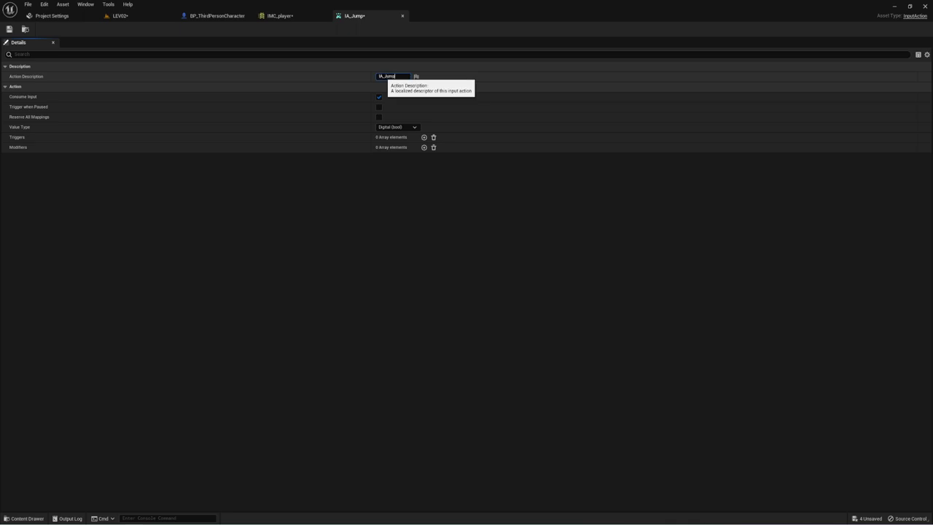
{"action": "key", "text": "Return"}
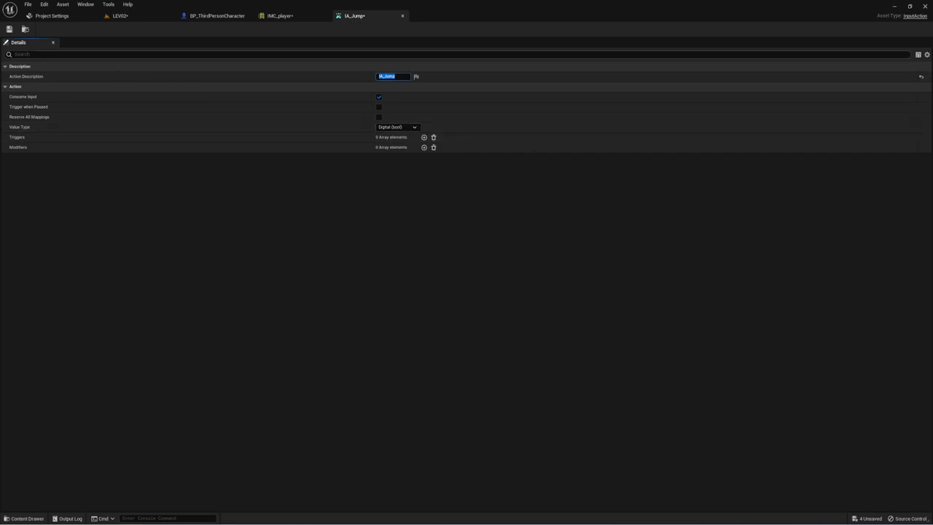
{"action": "left_click", "coordinate": [412, 128]}
{"action": "left_click", "coordinate": [413, 128]}
- Add a third IMC_player mapping for IA_Jump on Space Bar and save the context
{"action": "left_click", "coordinate": [301, 20]}
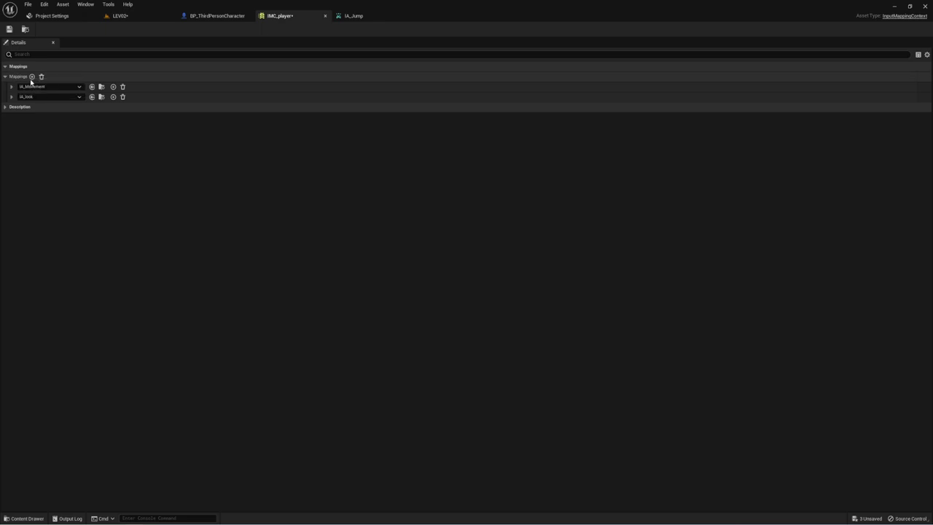
{"action": "left_click", "coordinate": [31, 77]}
{"action": "left_click", "coordinate": [75, 107]}
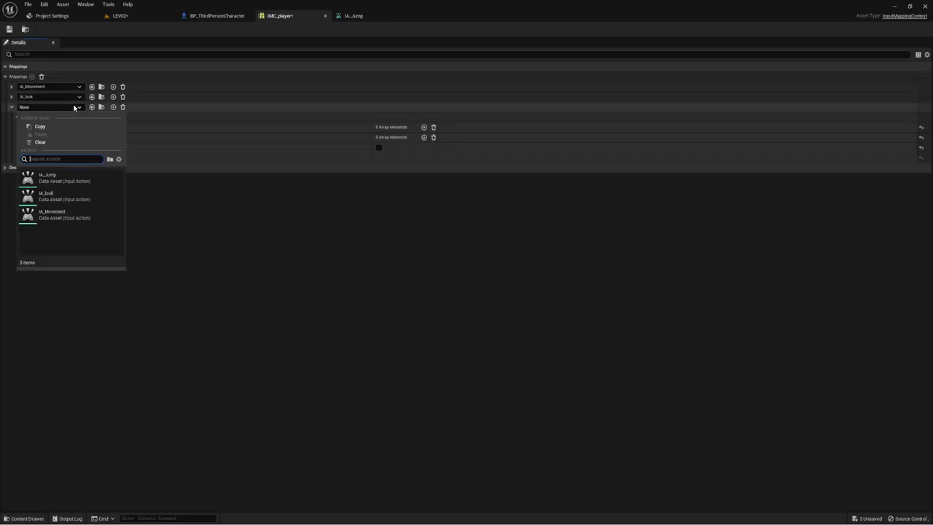
{"action": "left_click", "coordinate": [44, 177]}
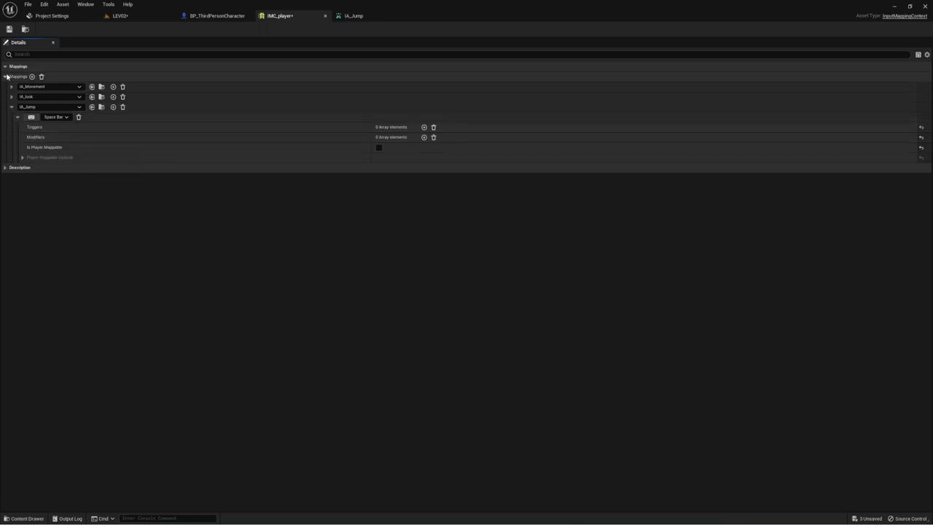
{"action": "left_click", "coordinate": [9, 29]}
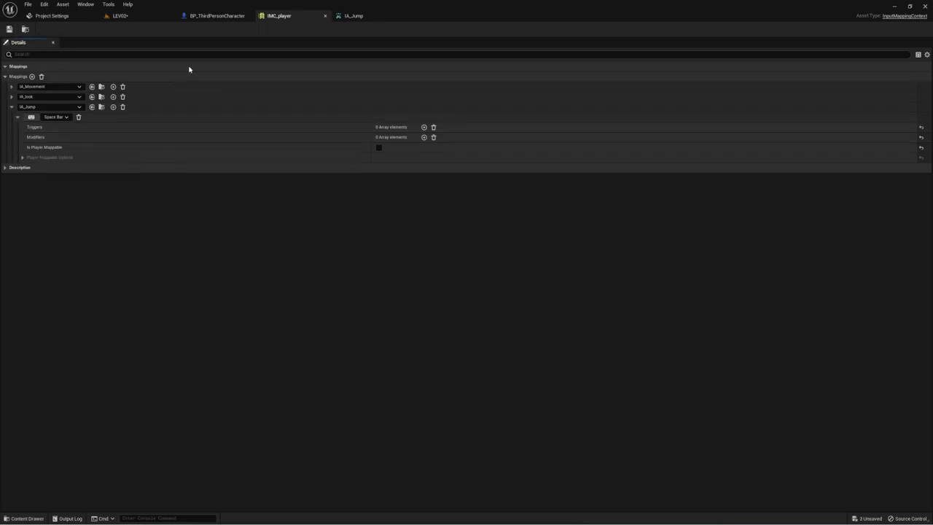
- In the character Blueprint, move Jump/Stop Jumping right and the JumpTo/JumpOff events lower to make room
{"action": "left_click", "coordinate": [207, 16]}
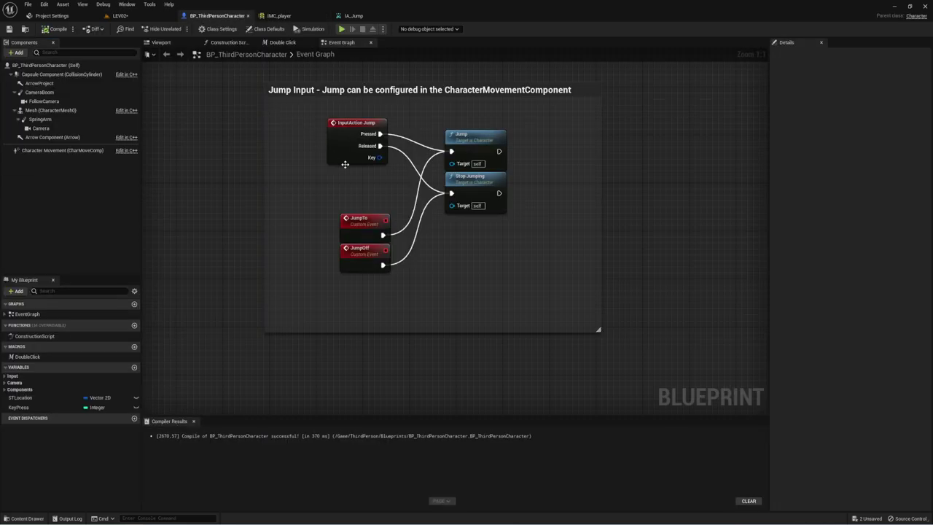
{"action": "right_click_drag", "start_coordinate": [372, 193], "coordinate": [384, 192]}
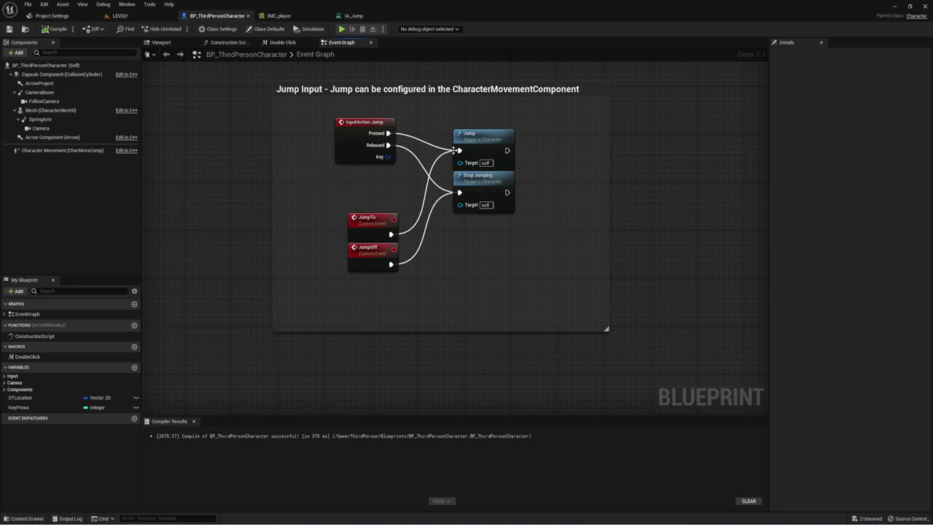
{"action": "left_click_drag", "start_coordinate": [445, 119], "coordinate": [521, 237]}
{"action": "left_click_drag", "start_coordinate": [482, 152], "coordinate": [565, 171]}
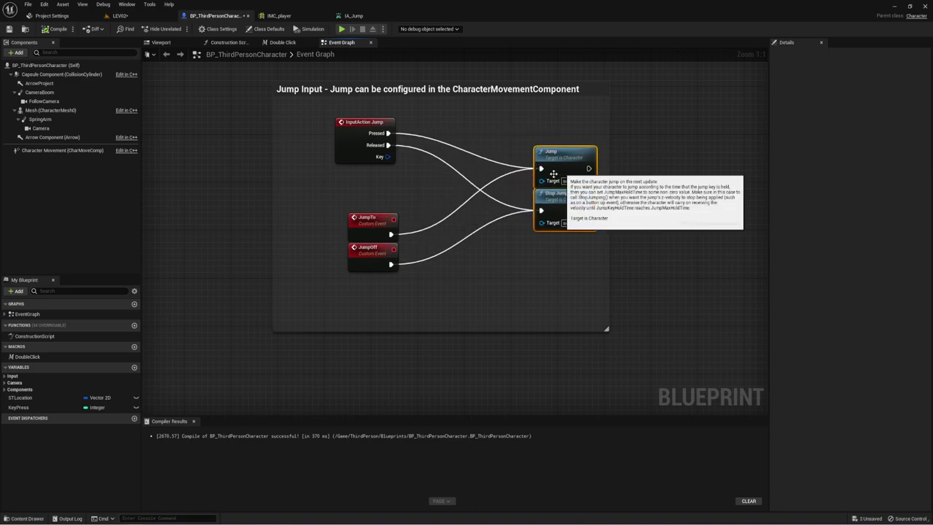
{"action": "mouse_move", "coordinate": [341, 207]}
{"action": "left_mouse_down"}
{"action": "mouse_move", "coordinate": [405, 274]}
{"action": "mouse_move", "coordinate": [381, 317]}
{"action": "left_mouse_up"}
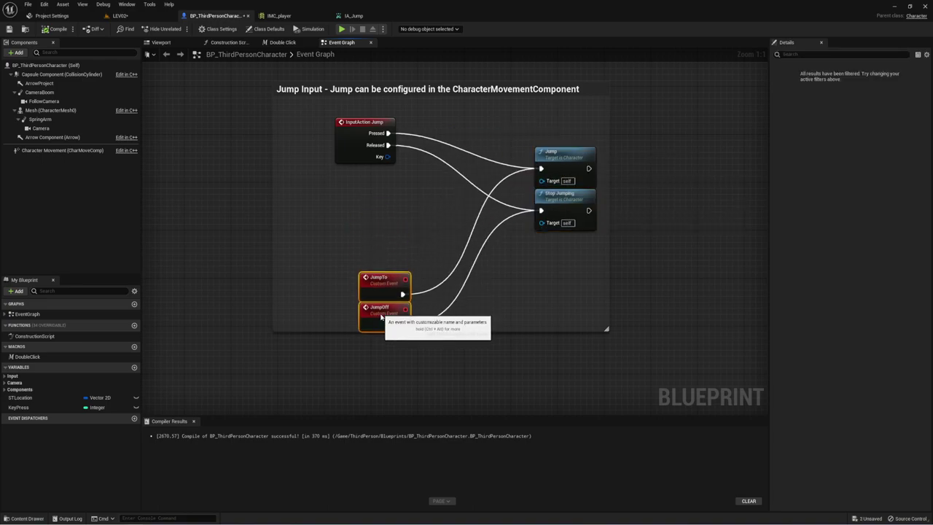
{"action": "left_click", "coordinate": [357, 204]}
- Add the IA_Jump Enhanced Input event, wiring Triggered to Jump and Completed to Stop Jumping
{"action": "right_click", "coordinate": [350, 196]}
{"action": "type", "text": "IA"}
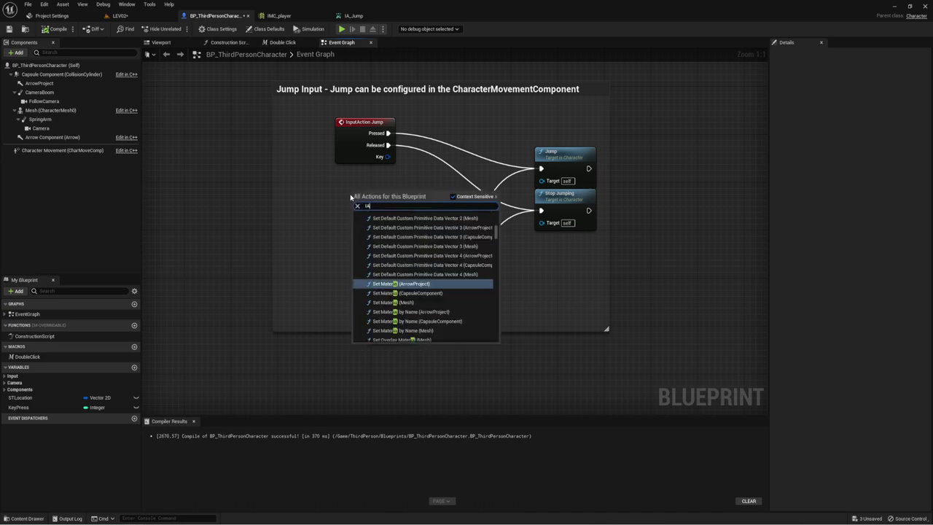
{"action": "type", "text": "_Ju"}
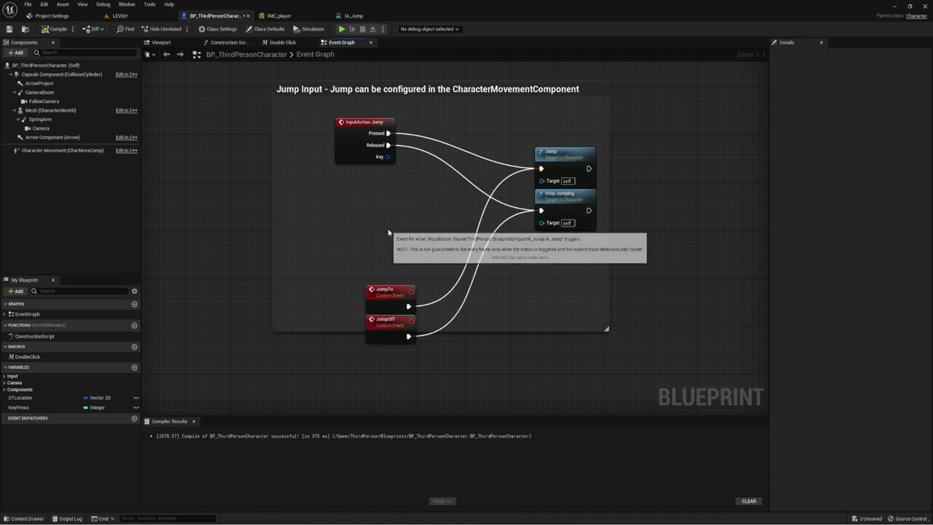
{"action": "left_click", "coordinate": [381, 229]}
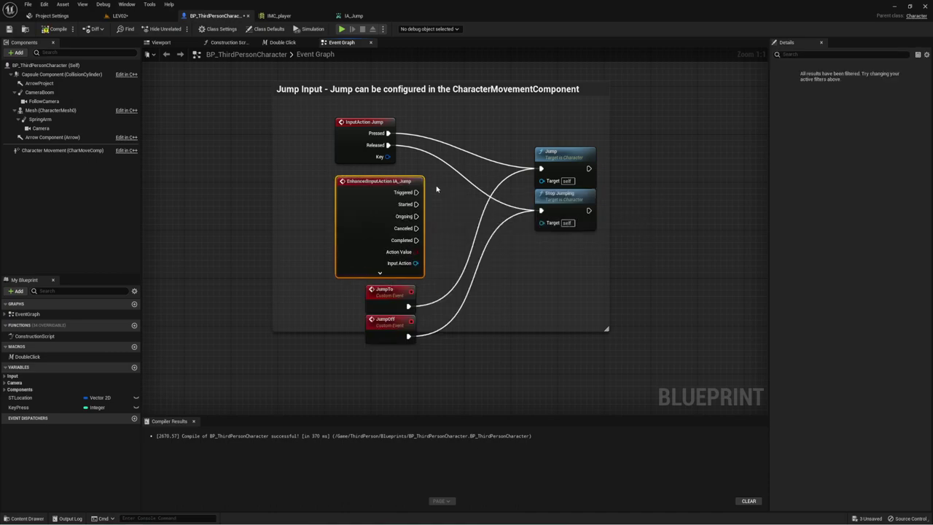
{"action": "left_click_drag", "start_coordinate": [416, 192], "coordinate": [540, 169]}
{"action": "left_click", "coordinate": [448, 144]}
{"action": "left_click", "coordinate": [445, 148], "text": "alt"}
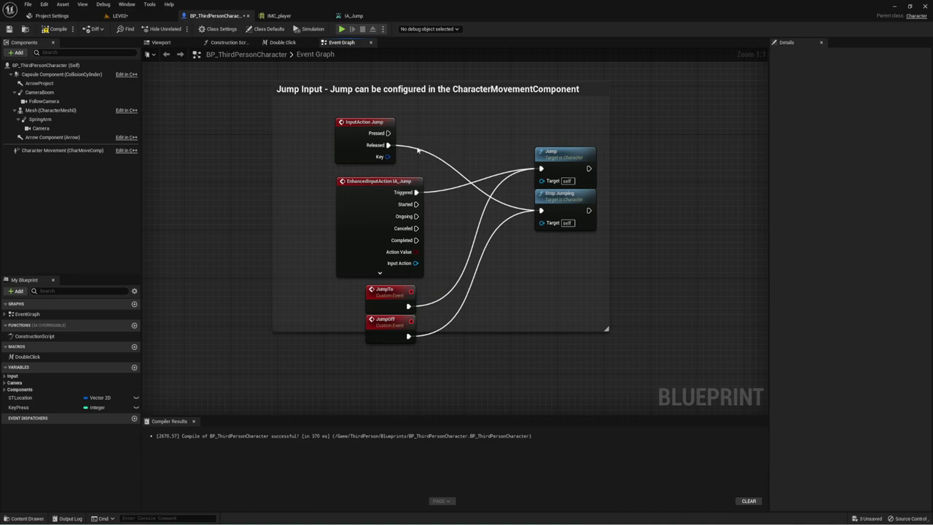
{"action": "left_click_drag", "start_coordinate": [375, 129], "coordinate": [325, 124]}
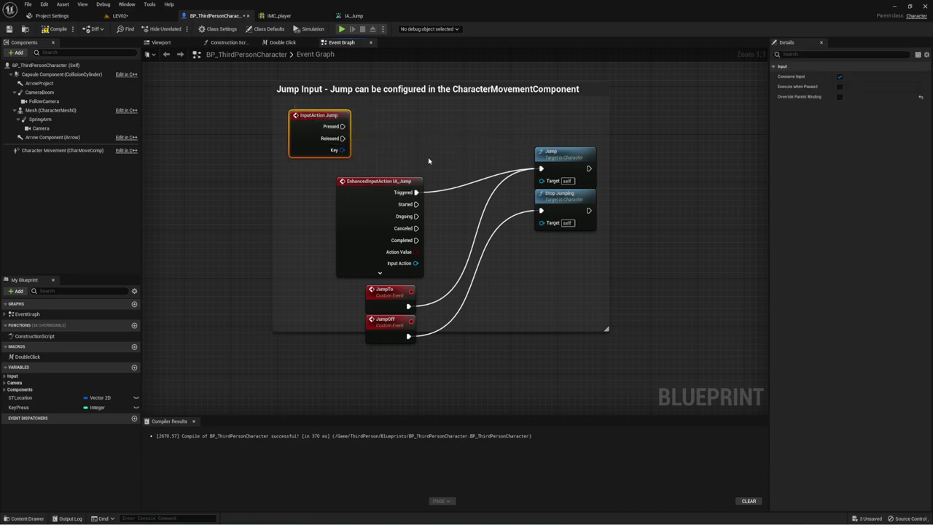
{"action": "right_click_drag", "start_coordinate": [433, 150], "coordinate": [417, 123]}
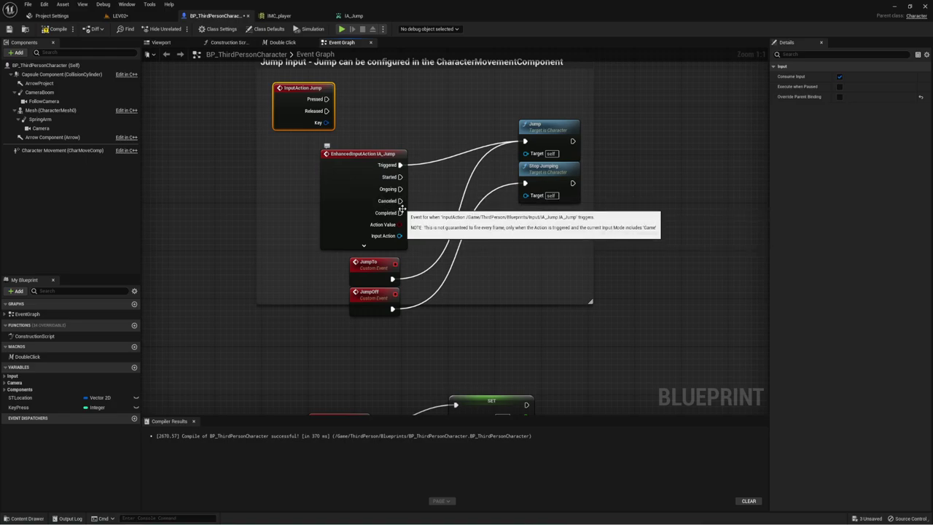
{"action": "mouse_move", "coordinate": [400, 213]}
{"action": "left_mouse_down"}
{"action": "mouse_move", "coordinate": [517, 173]}
{"action": "mouse_move", "coordinate": [560, 194]}
{"action": "left_mouse_up"}
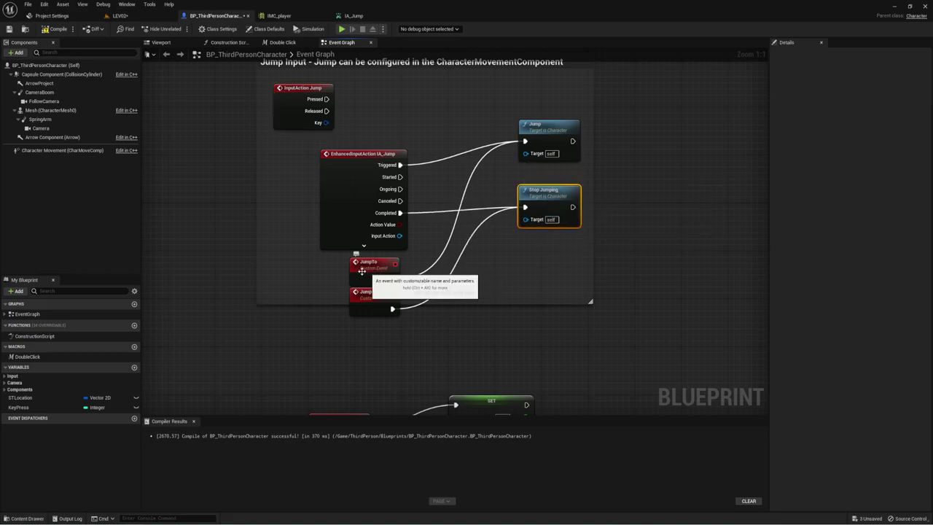
- Recompile and detach the JumpTo and JumpOff events from the jump nodes
{"action": "left_click", "coordinate": [369, 274]}
{"action": "left_click", "coordinate": [376, 299], "text": "ctrl"}
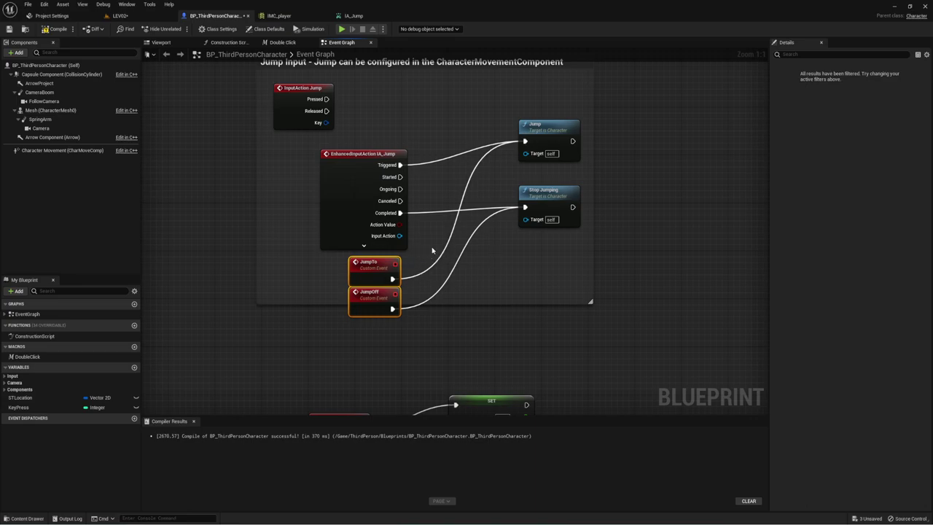
{"action": "key", "text": "F7"}
{"action": "key", "text": "ctrl+z"}
{"action": "key", "text": "ctrl+z"}
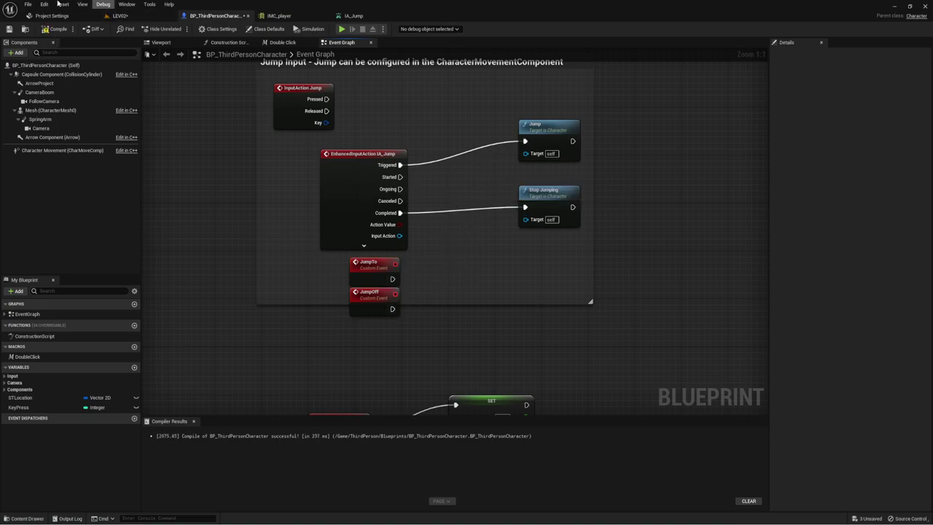
- Compile the character Blueprint and test running and jumping with W and Space Bar in Play
{"action": "left_click", "coordinate": [59, 30]}
{"action": "left_click", "coordinate": [342, 29]}
{"action": "key", "text": "w"}
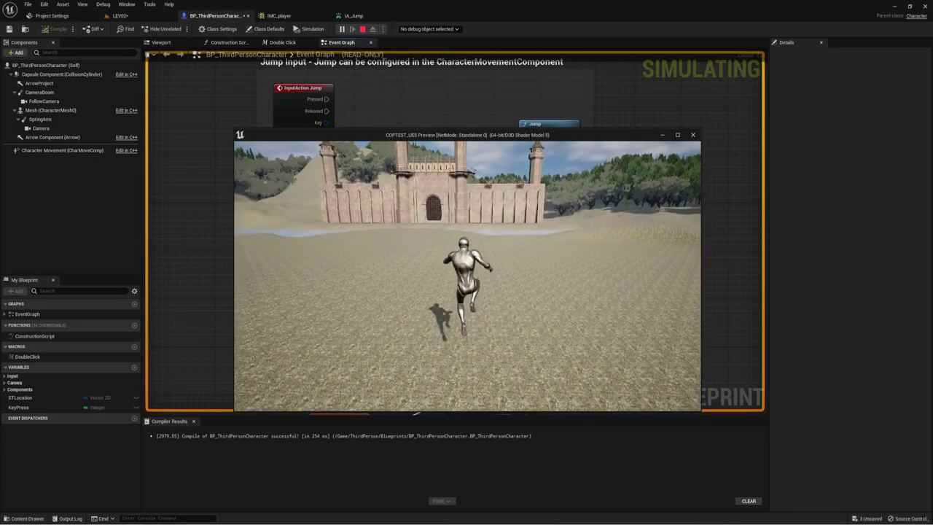
{"action": "key", "text": "space"}
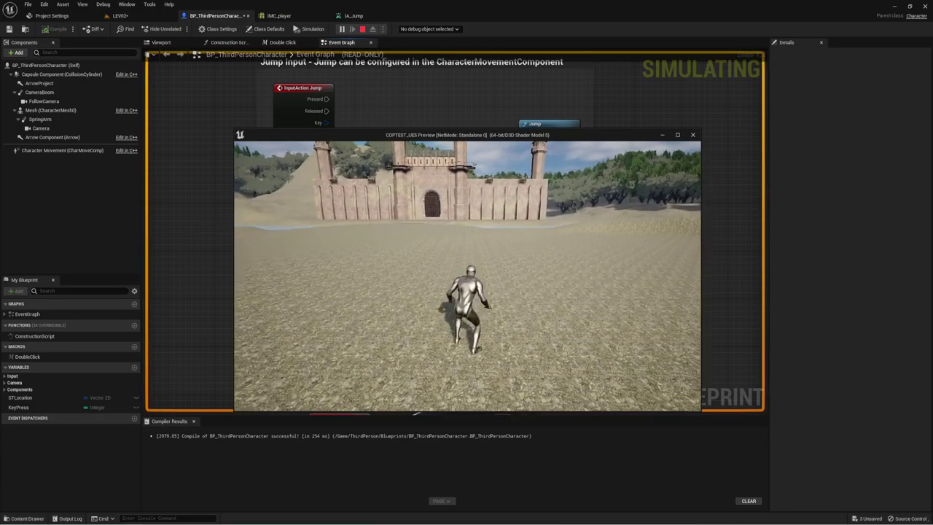
{"action": "key", "text": "Escape"}
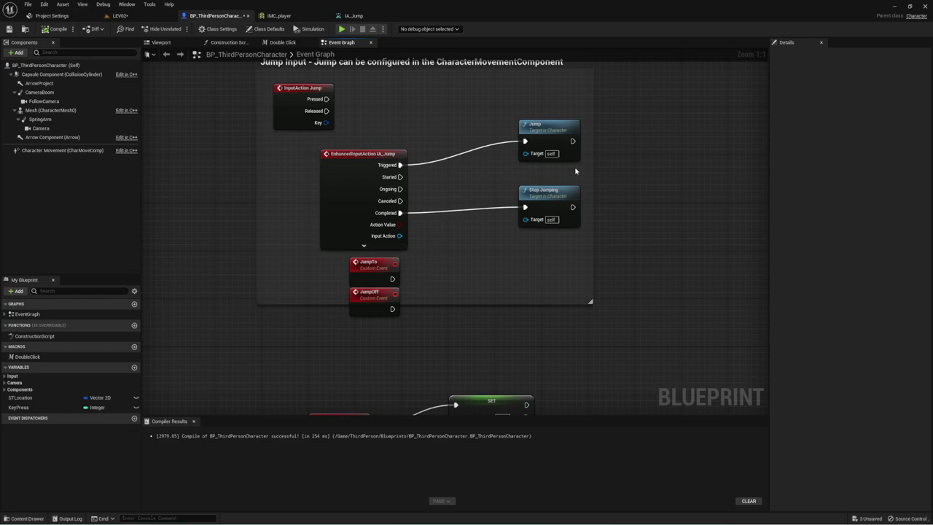
- Reposition the Jump and Stop Jumping nodes slightly lower in the graph
{"action": "left_click_drag", "start_coordinate": [545, 191], "coordinate": [545, 221]}
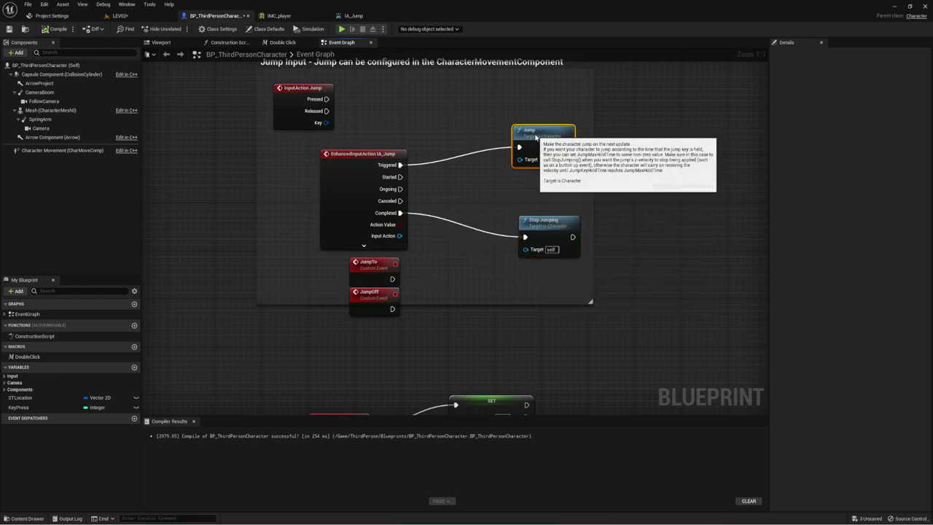
{"action": "left_click_drag", "start_coordinate": [544, 127], "coordinate": [544, 145]}
{"action": "left_click", "coordinate": [464, 200]}
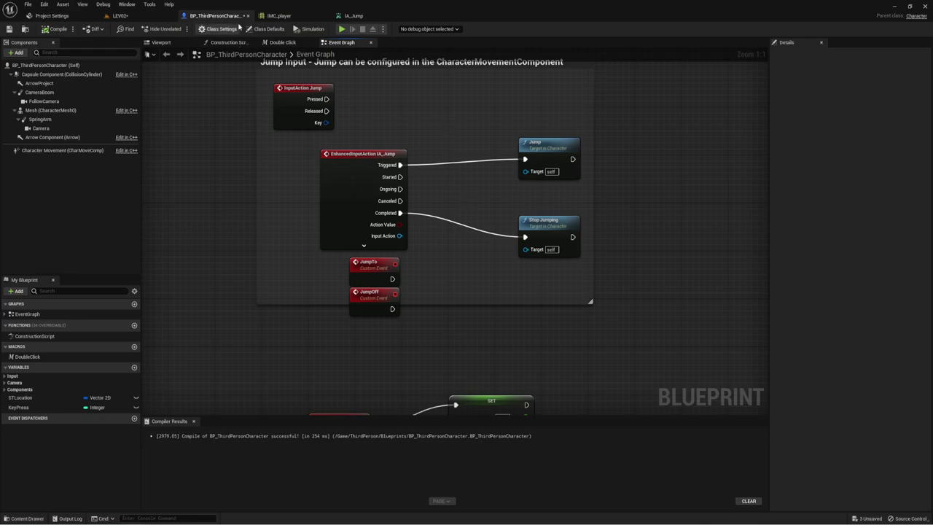
- In Project Settings > Engine > Input, expand the Cameraint and Speed action mappings to check their keys
{"action": "left_click", "coordinate": [64, 16]}
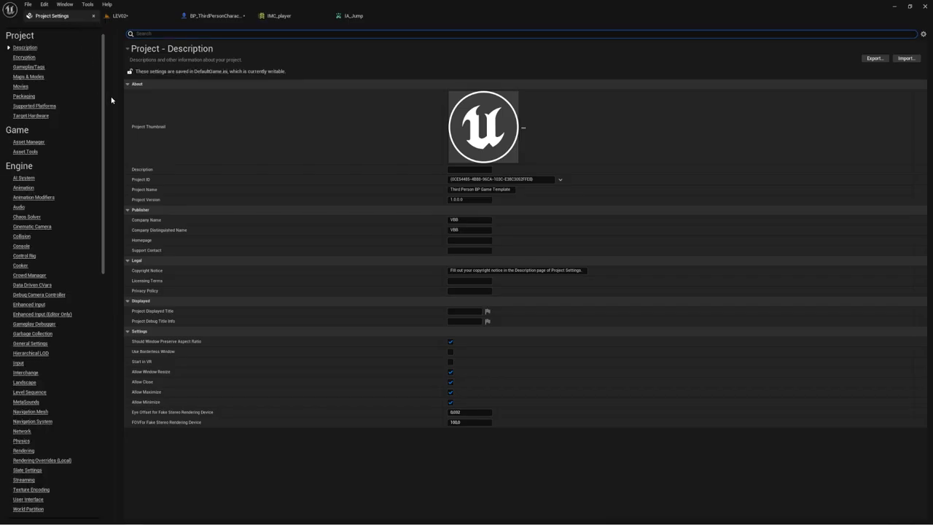
{"action": "left_click", "coordinate": [18, 363]}
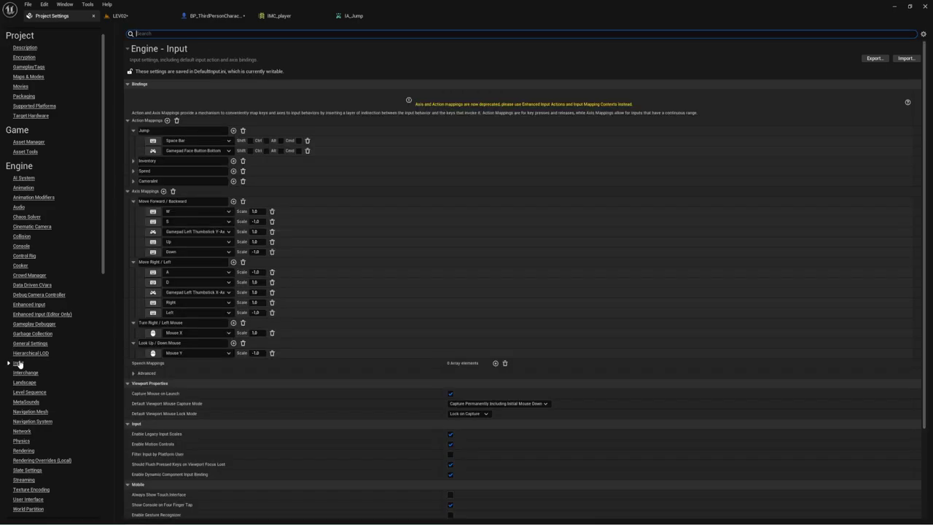
{"action": "left_click", "coordinate": [133, 182]}
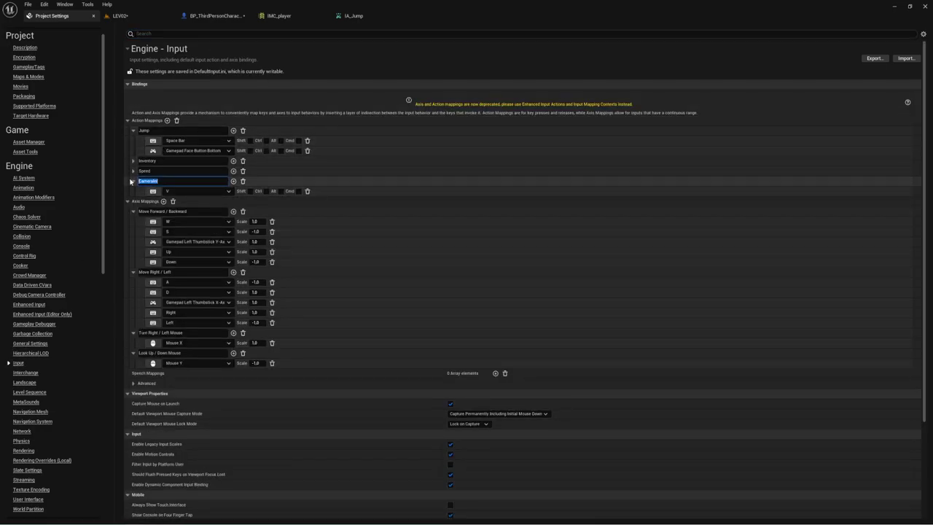
{"action": "right_click", "coordinate": [150, 182]}
{"action": "left_click", "coordinate": [179, 213]}
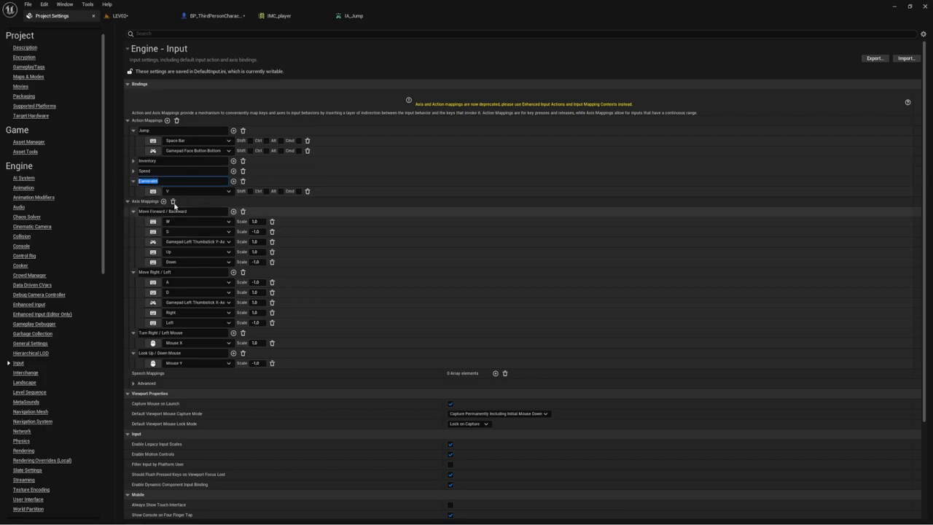
{"action": "left_click", "coordinate": [133, 170]}
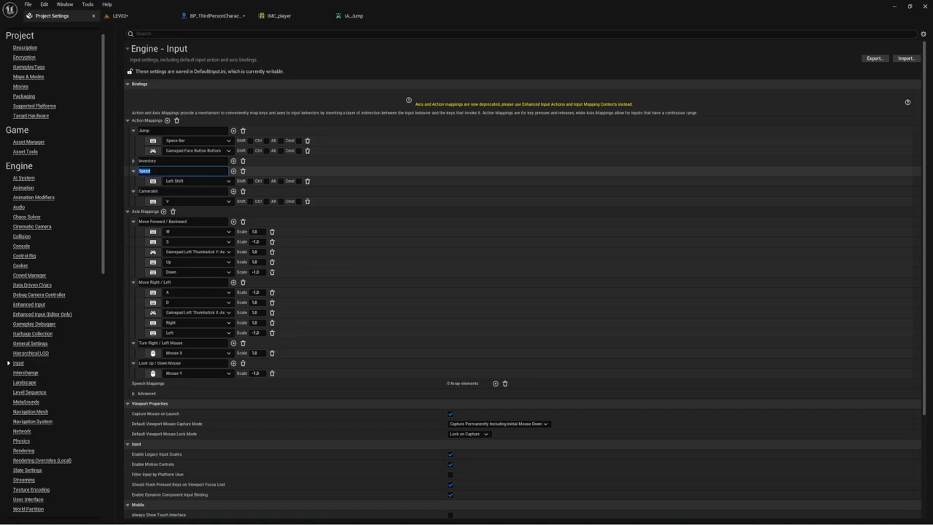
{"action": "right_click", "coordinate": [146, 170]}
{"action": "left_click", "coordinate": [172, 203]}
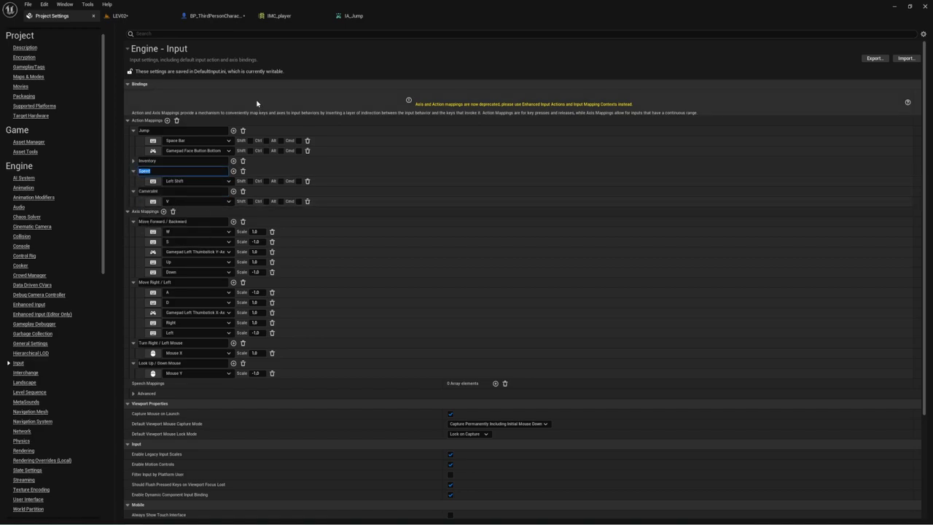
- Close IA_Jump and create an IA_Speed Input Action in the Input folder, then open it
{"action": "left_click", "coordinate": [134, 15]}
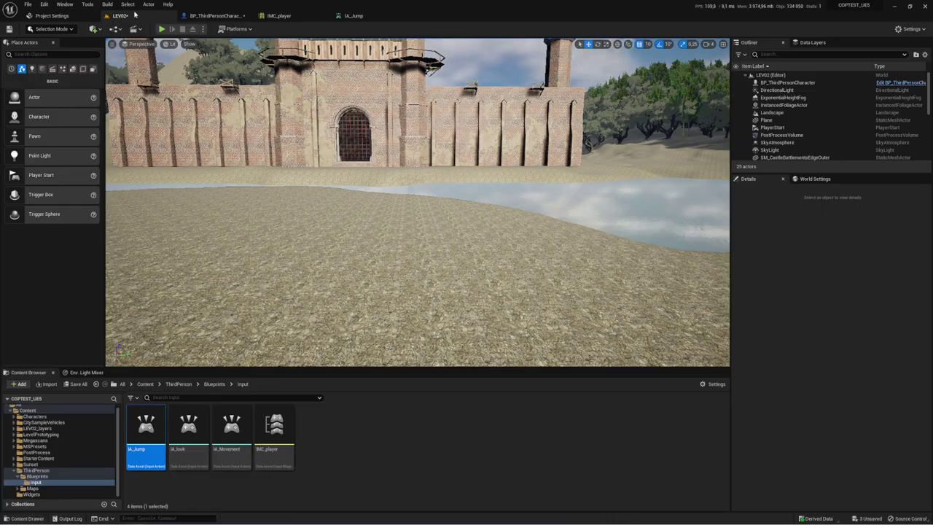
{"action": "left_click", "coordinate": [403, 16]}
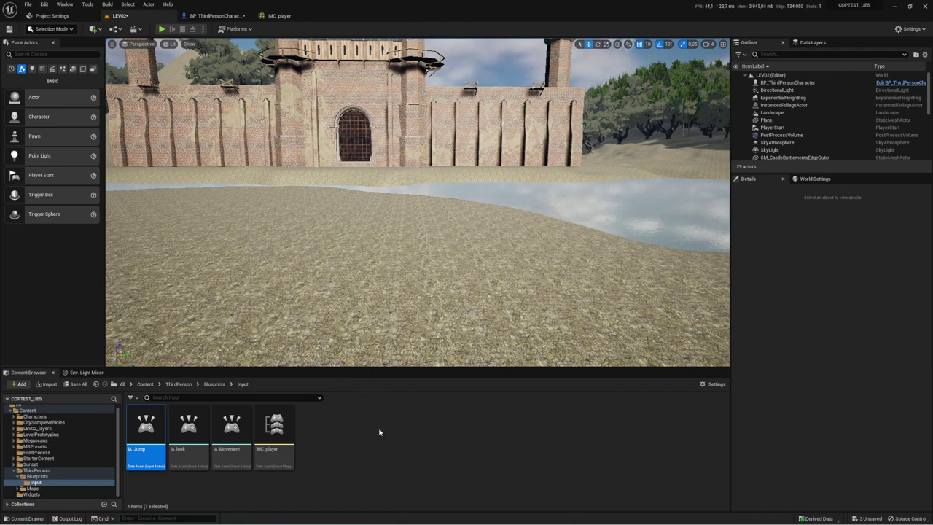
{"action": "right_click", "coordinate": [342, 459]}
{"action": "mouse_move", "coordinate": [370, 393]}
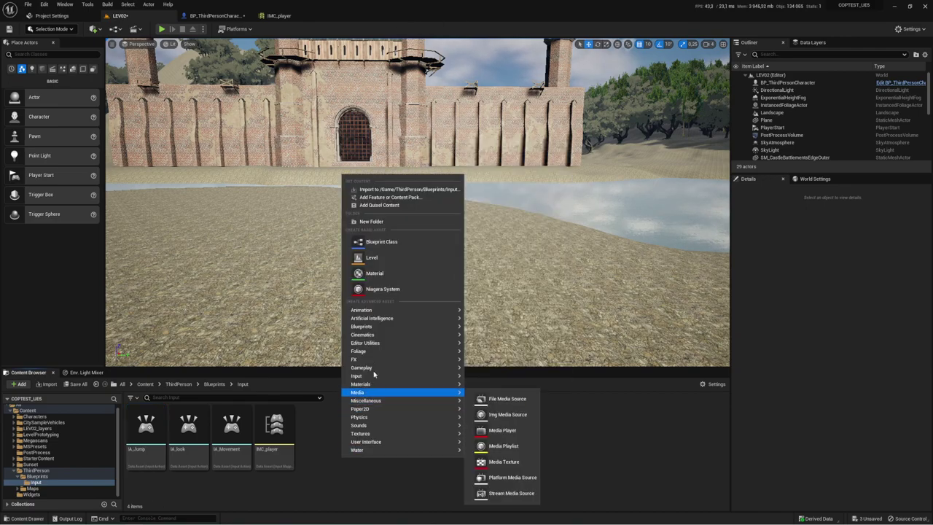
{"action": "mouse_move", "coordinate": [371, 376]}
{"action": "left_click", "coordinate": [507, 417]}
{"action": "type", "text": "IA_Speed"}
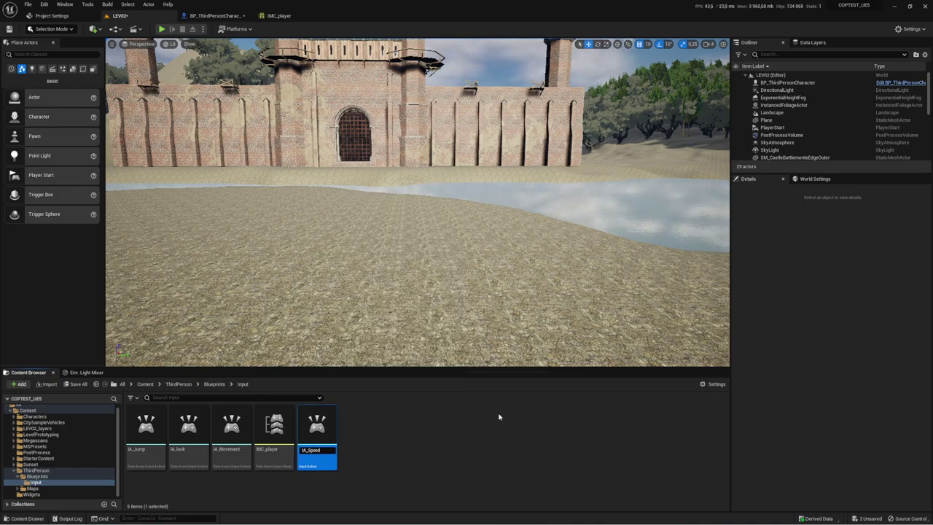
{"action": "key", "text": "Return"}
{"action": "type", "text": "IA_Speed"}
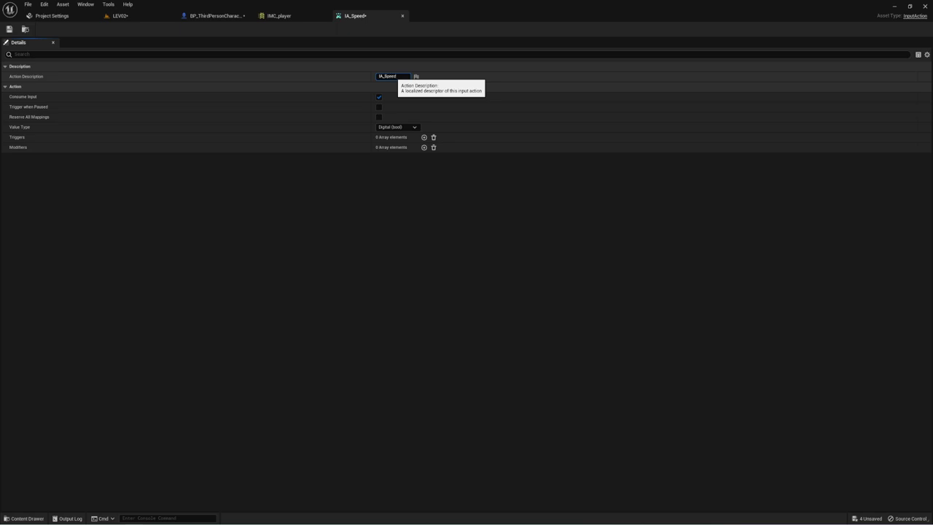
- Select IA_Speed's Action Description text, then move to the IMC_player mapping context
{"action": "key", "text": "ctrl+a"}
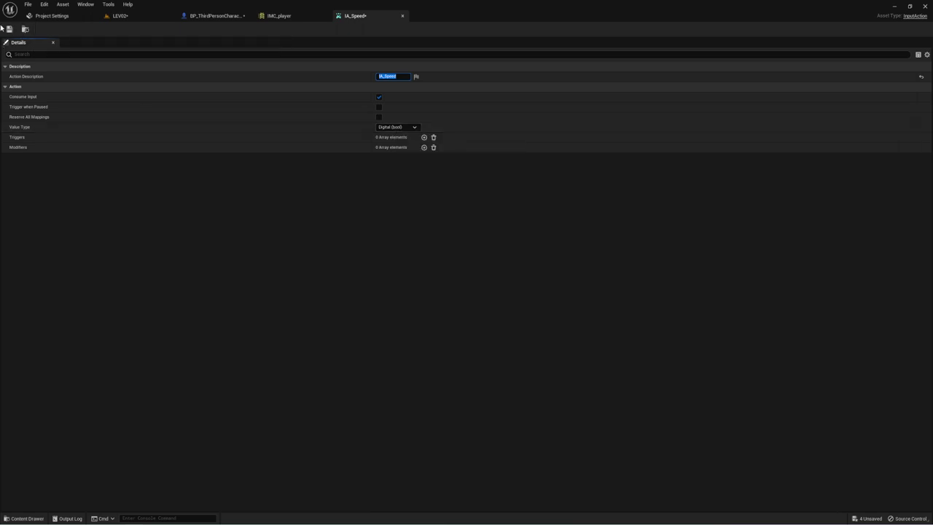
{"action": "left_click", "coordinate": [279, 16]}
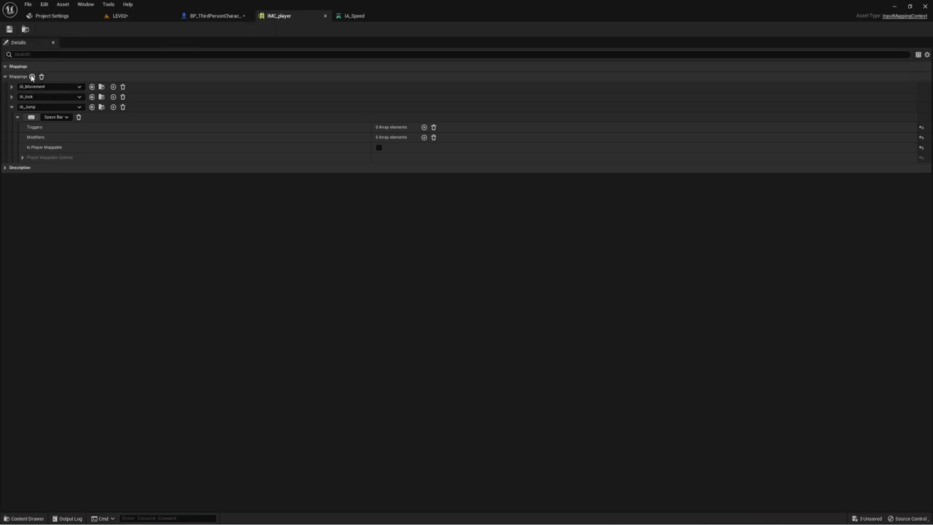
- Add a fourth IMC_player mapping assigned to IA_Speed and collapse the IA_Jump entry
{"action": "left_click", "coordinate": [31, 77]}
{"action": "left_click", "coordinate": [78, 127]}
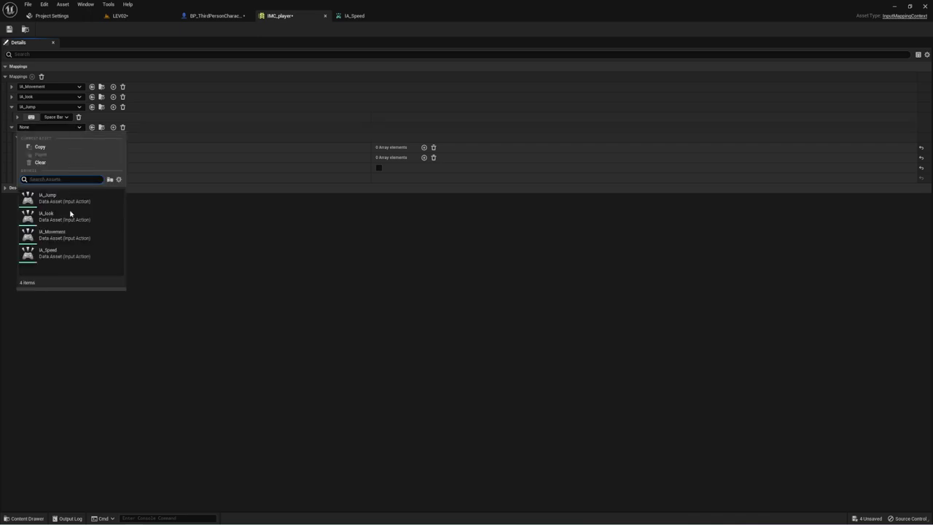
{"action": "left_click", "coordinate": [51, 253]}
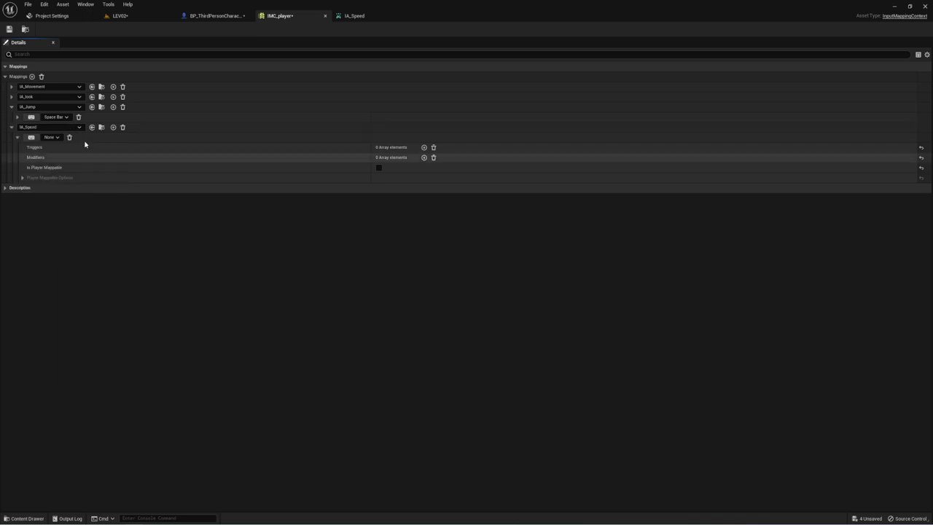
{"action": "left_click", "coordinate": [11, 107]}
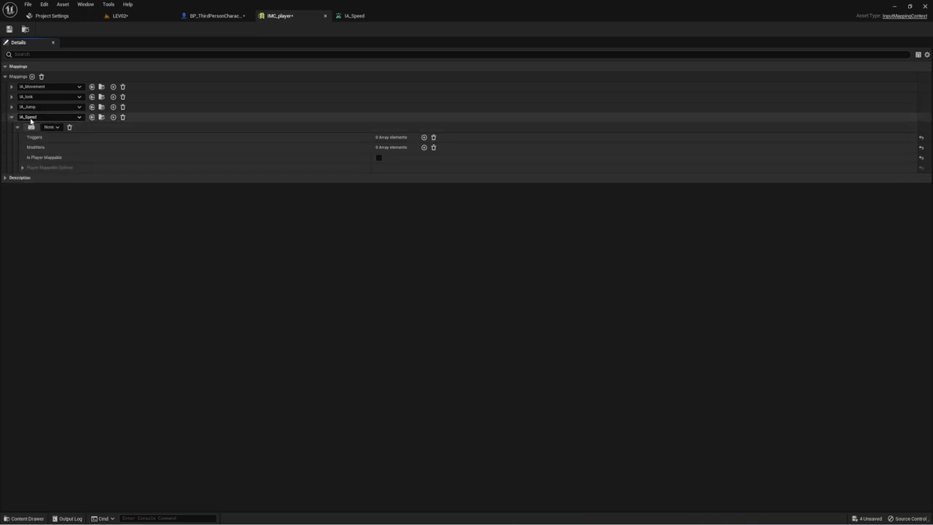
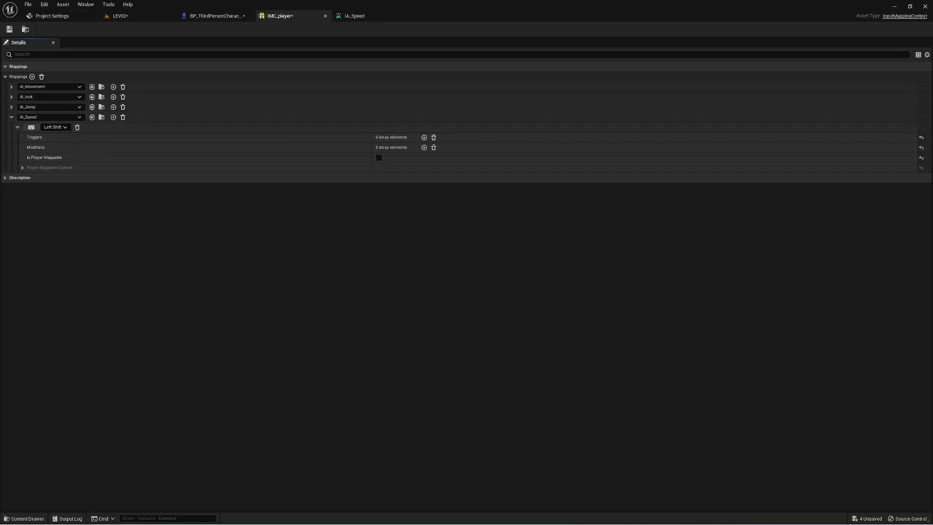
- In the character's event graph, move the old InputAction Speed event aside to the left
{"action": "left_click", "coordinate": [236, 13]}
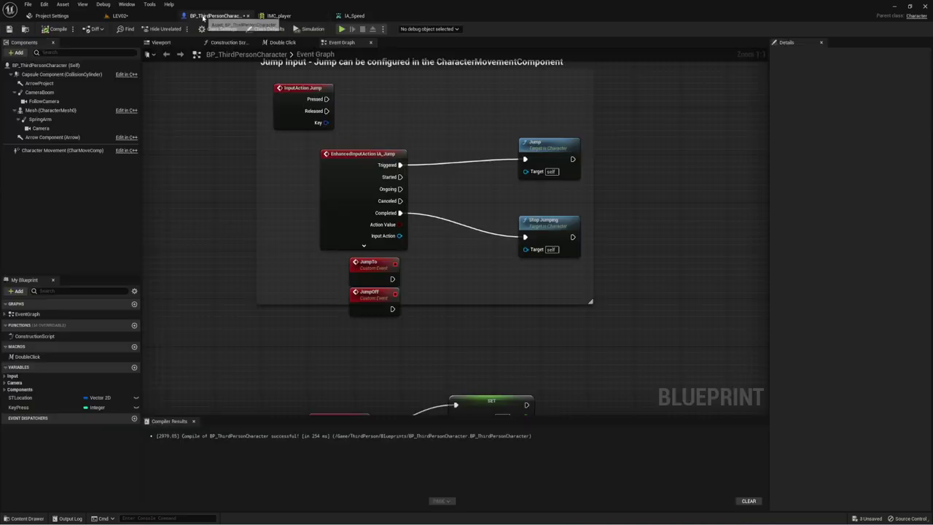
{"action": "right_click_drag", "start_coordinate": [430, 200], "coordinate": [480, 167]}
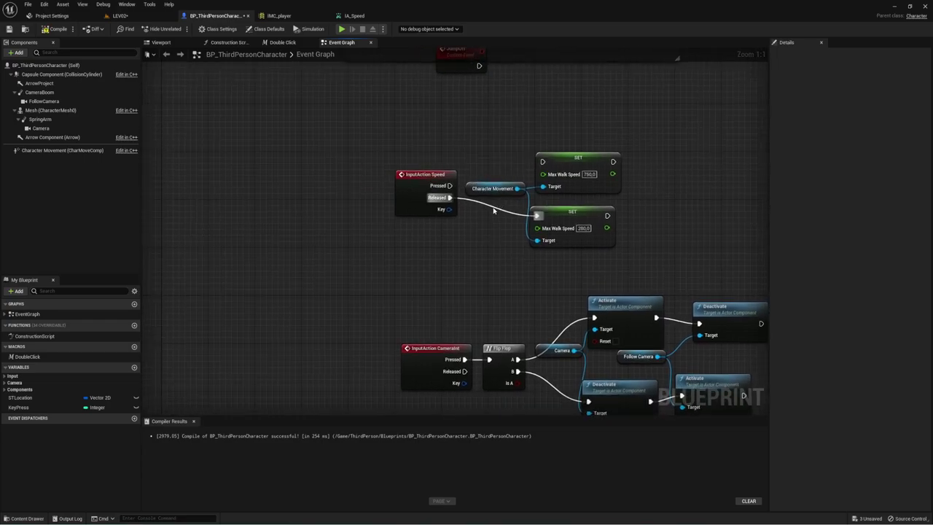
{"action": "left_click_drag", "start_coordinate": [449, 188], "coordinate": [255, 188]}
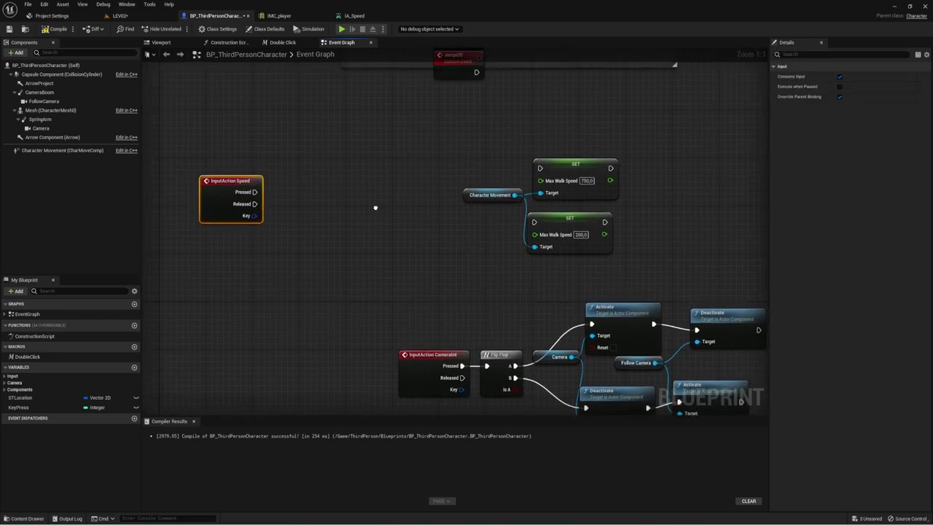
{"action": "right_click_drag", "start_coordinate": [375, 207], "coordinate": [348, 219]}
- Add an IA_Speed enhanced input event, wiring Triggered to the 750 setter and Completed to 200, then compile
{"action": "right_click", "coordinate": [313, 205]}
{"action": "type", "text": "IA"}
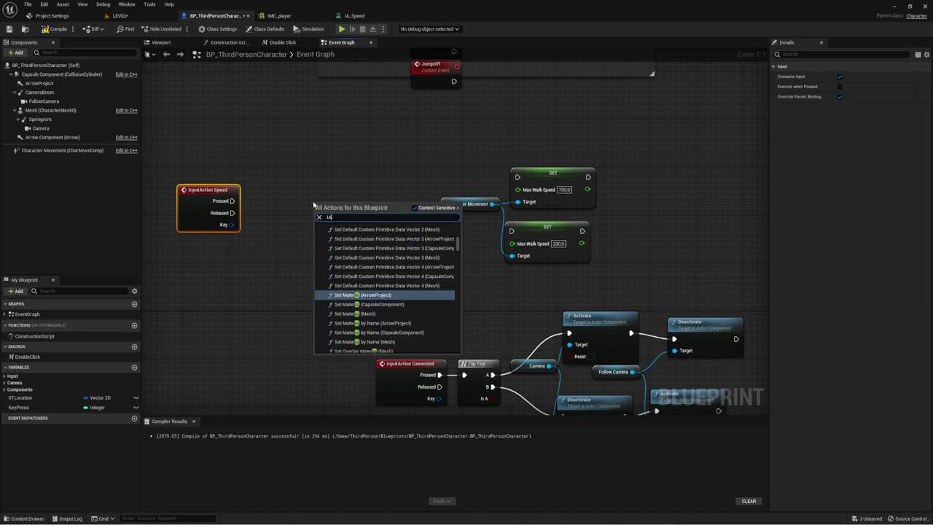
{"action": "type", "text": "_"}
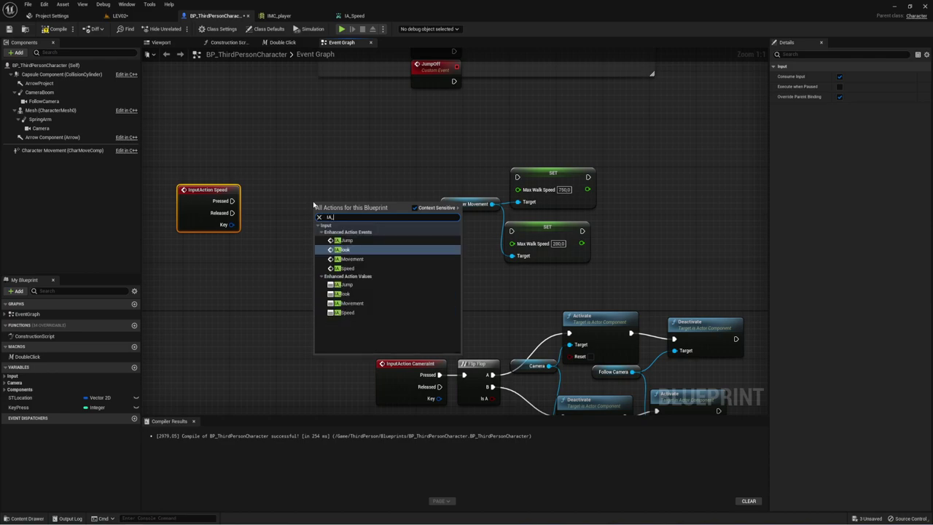
{"action": "type", "text": "Spe"}
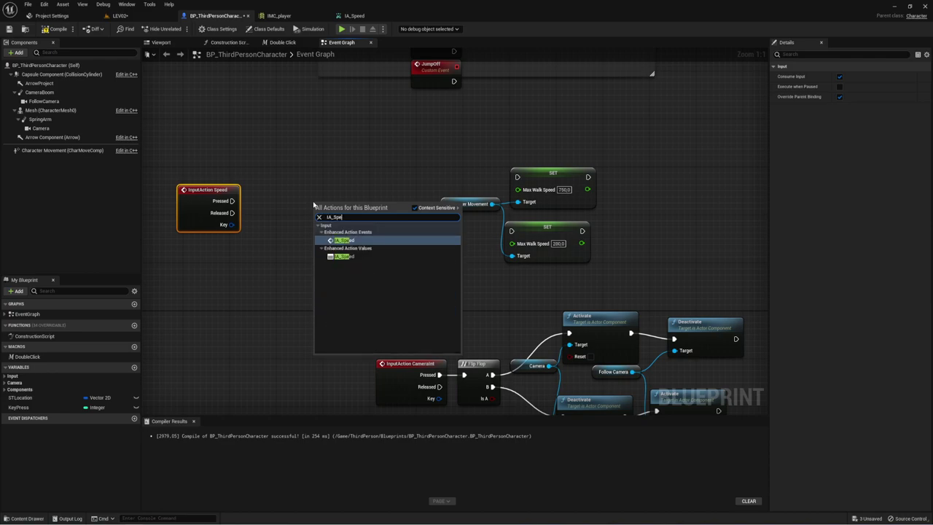
{"action": "left_click", "coordinate": [338, 241]}
{"action": "mouse_move", "coordinate": [361, 208]}
{"action": "left_mouse_down"}
{"action": "mouse_move", "coordinate": [367, 173]}
{"action": "mouse_move", "coordinate": [516, 177]}
{"action": "left_mouse_up"}
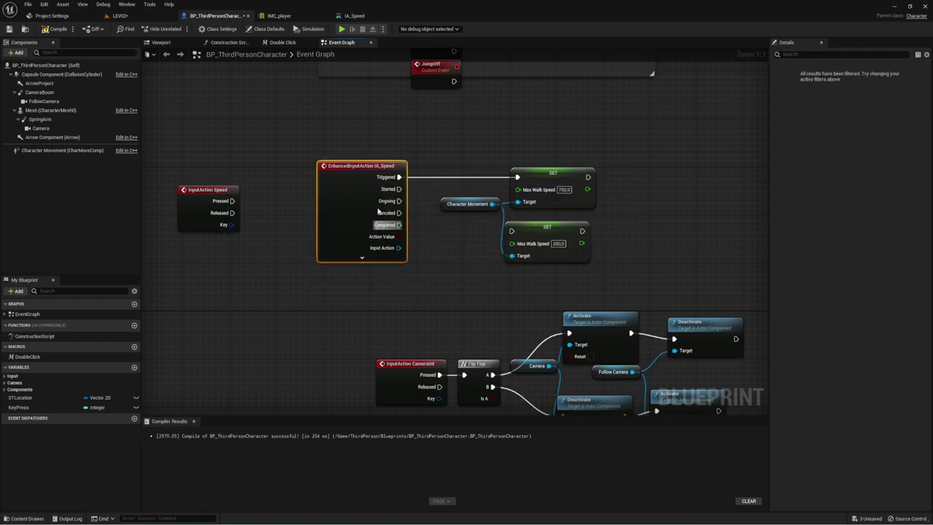
{"action": "left_click_drag", "start_coordinate": [399, 225], "coordinate": [512, 231]}
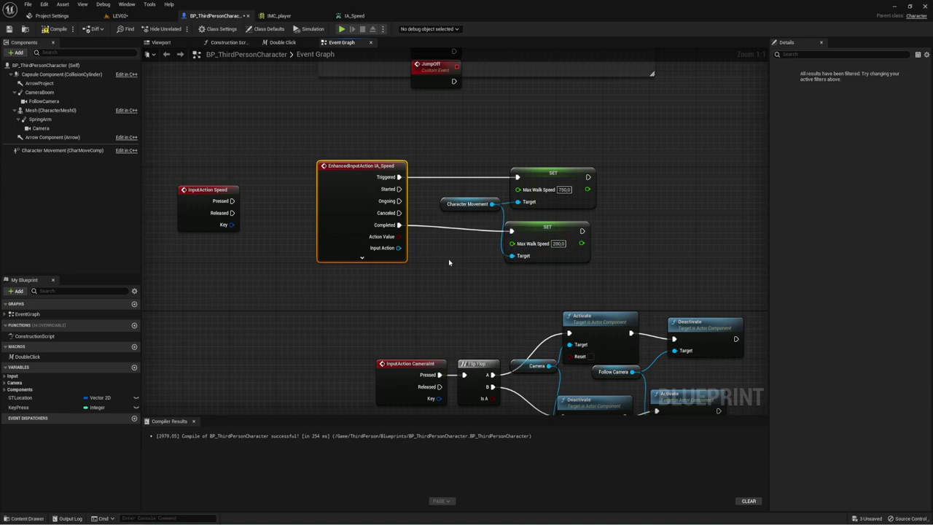
{"action": "right_click_drag", "start_coordinate": [459, 255], "coordinate": [442, 261]}
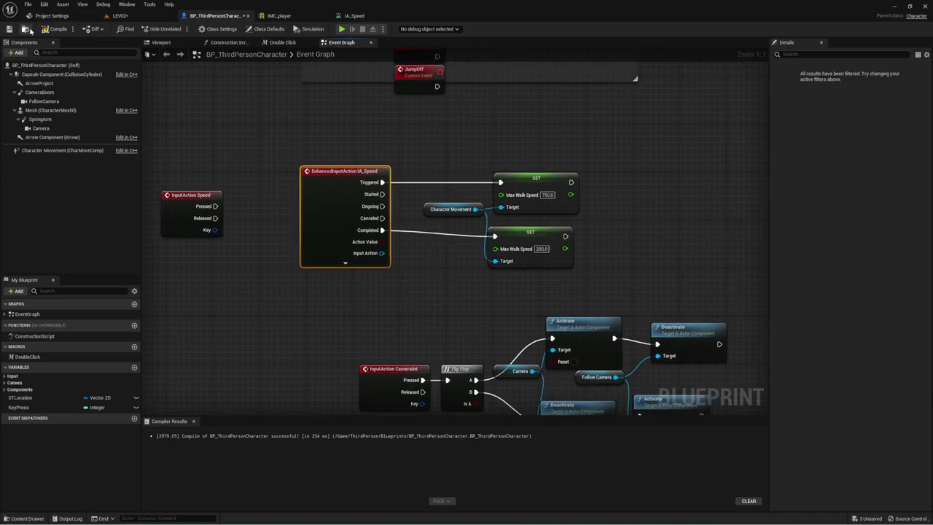
{"action": "left_click", "coordinate": [54, 29]}
{"action": "left_click", "coordinate": [340, 29]}
{"action": "key", "text": "w"}
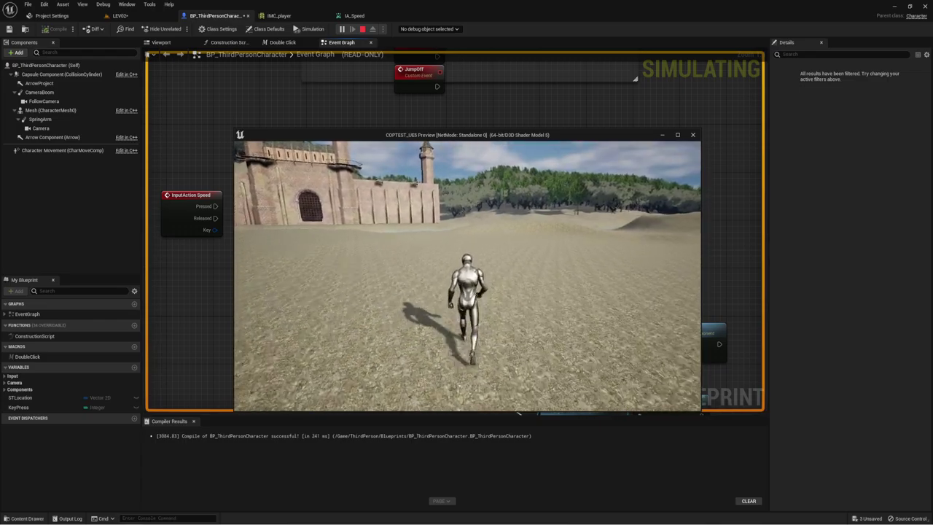
{"action": "key", "text": "w"}
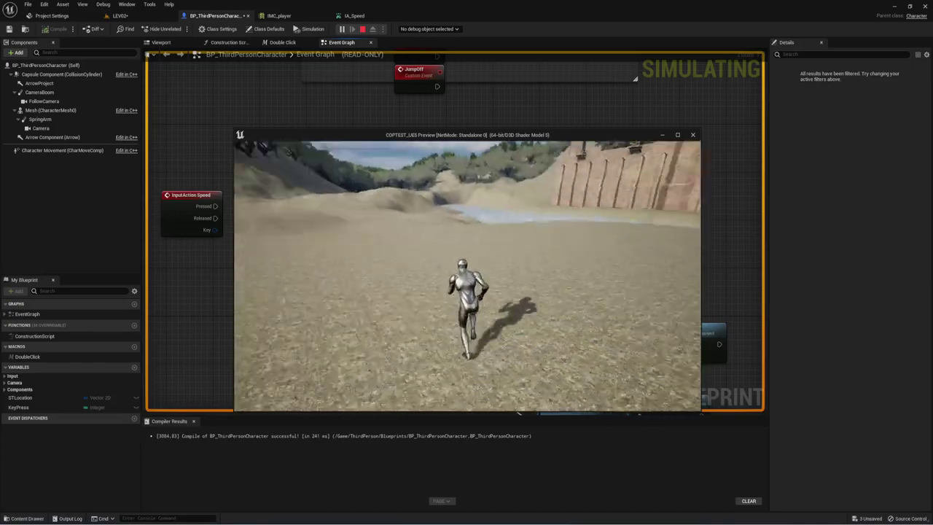
{"action": "key", "text": "Escape"}
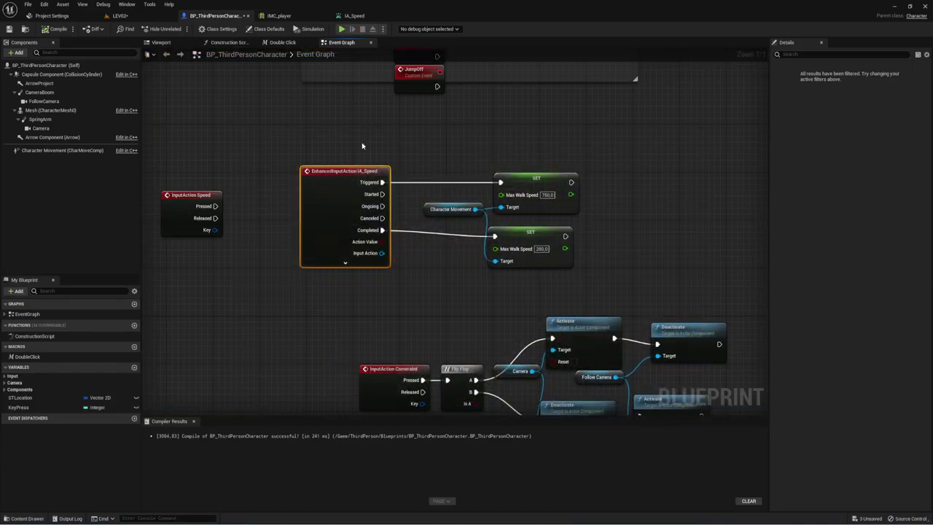
- In Project Settings' Engine - Input page, expand the legacy Inventory action mapping bound to I
{"action": "left_click", "coordinate": [53, 15]}
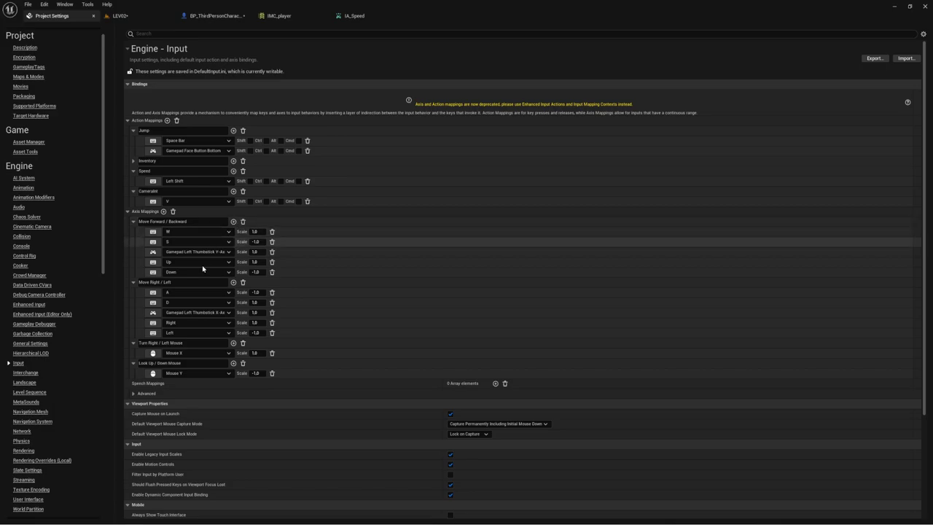
{"action": "left_click", "coordinate": [133, 161]}
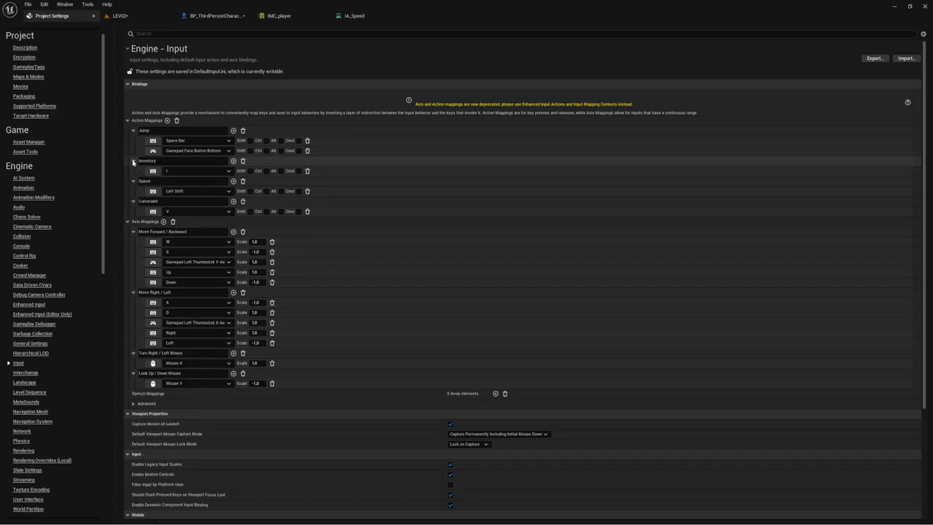
{"action": "left_click", "coordinate": [152, 170]}
{"action": "key", "text": "i"}
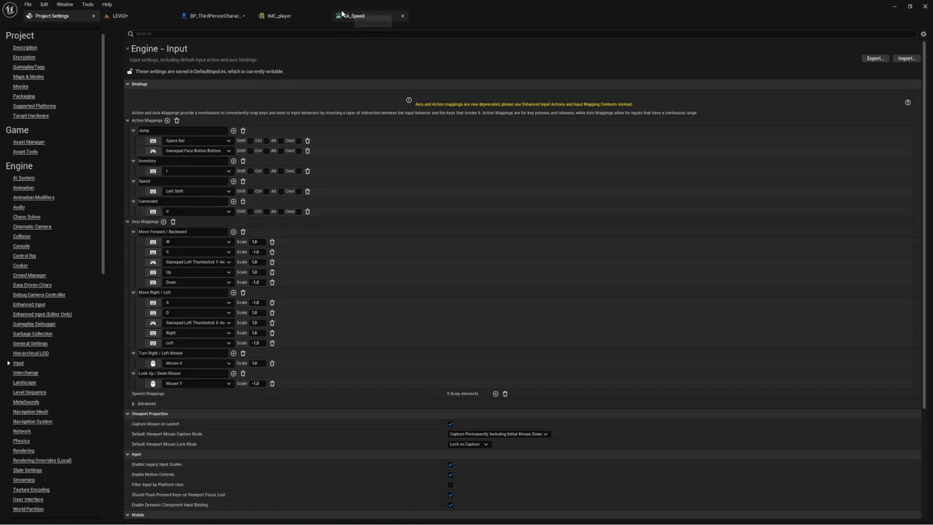
- Shift the Flip Flop and camera Activate/Deactivate nodes right, away from the CameraInt event moved left
{"action": "left_click", "coordinate": [149, 13]}
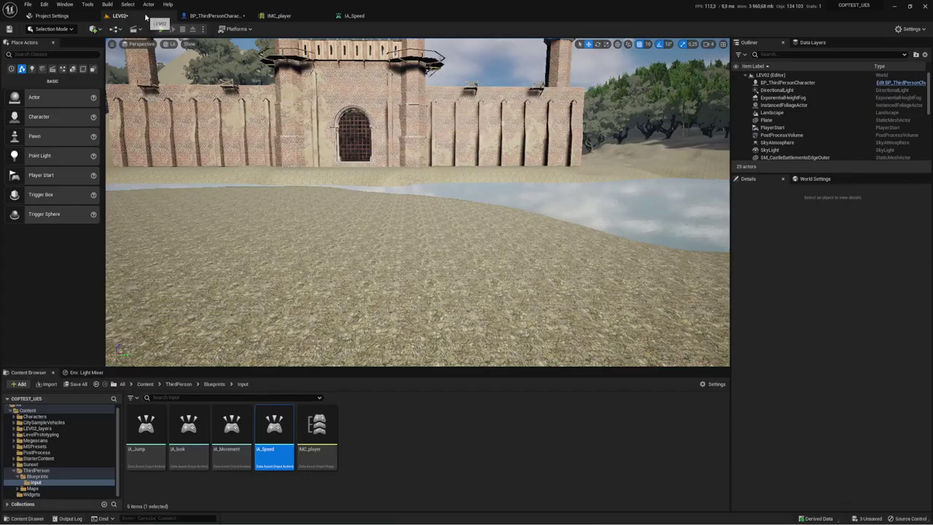
{"action": "left_click", "coordinate": [216, 15]}
{"action": "mouse_move", "coordinate": [475, 412]}
{"action": "right_mouse_down"}
{"action": "mouse_move", "coordinate": [455, 265]}
{"action": "mouse_move", "coordinate": [404, 231]}
{"action": "mouse_move", "coordinate": [415, 241]}
{"action": "right_mouse_up"}
{"action": "left_click_drag", "start_coordinate": [417, 177], "coordinate": [698, 298]}
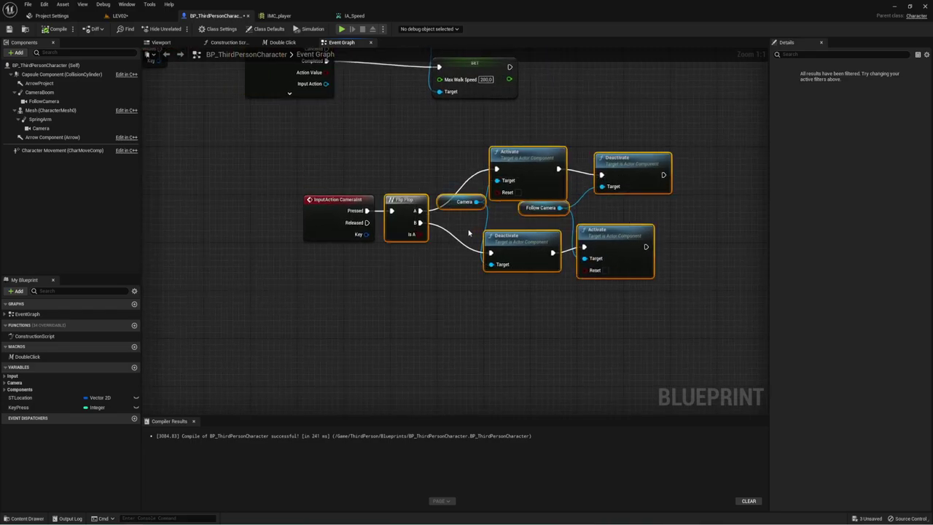
{"action": "left_click_drag", "start_coordinate": [406, 201], "coordinate": [448, 201]}
{"action": "left_click", "coordinate": [329, 280]}
{"action": "right_click_drag", "start_coordinate": [329, 280], "coordinate": [424, 279]}
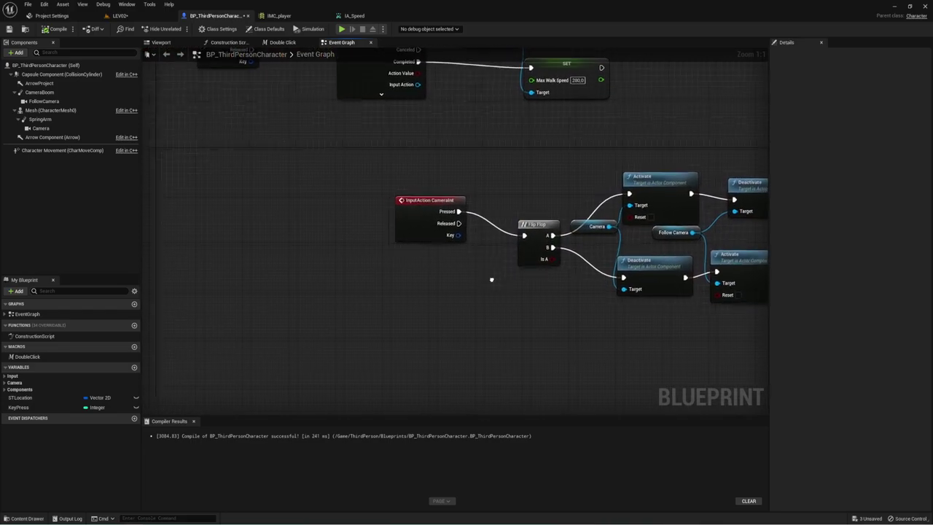
{"action": "left_click_drag", "start_coordinate": [437, 200], "coordinate": [245, 205]}
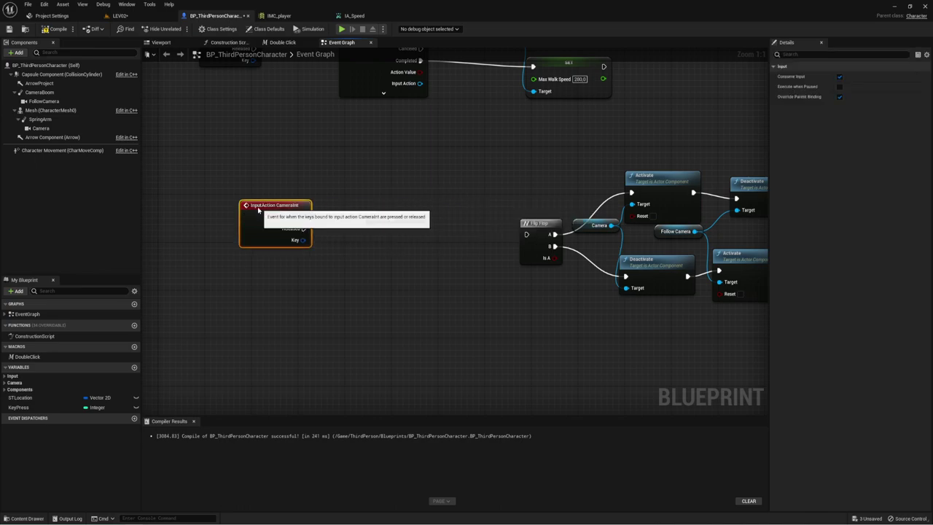
{"action": "left_click", "coordinate": [134, 16]}
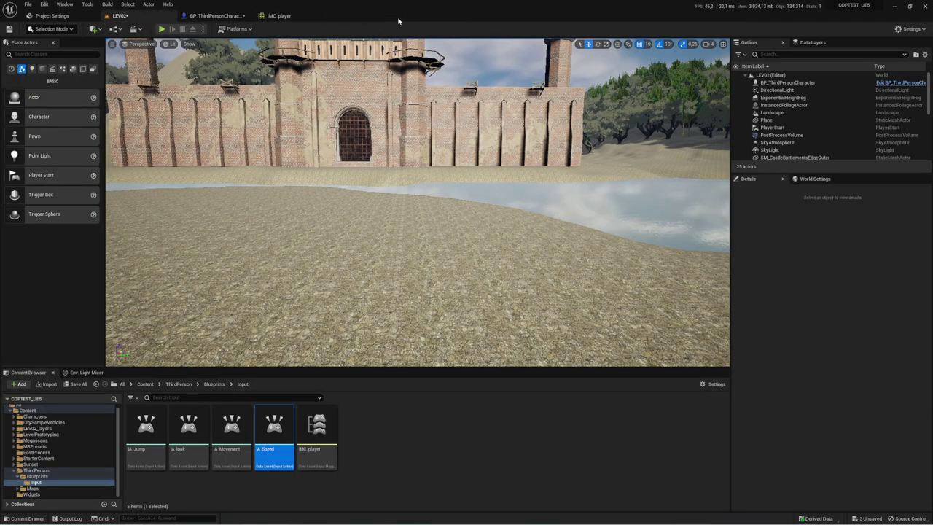
- Create a new Input Action asset named IA_Camera
{"action": "right_click", "coordinate": [425, 439]}
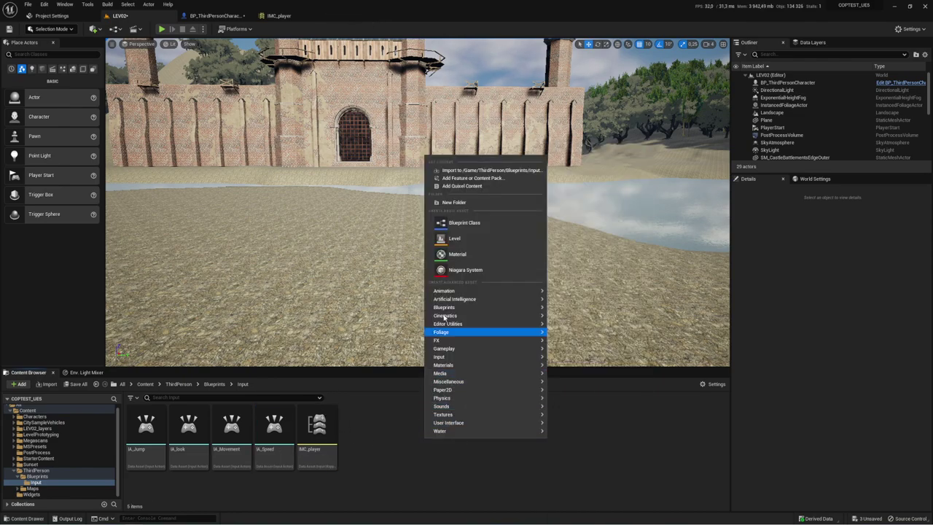
{"action": "mouse_move", "coordinate": [449, 359]}
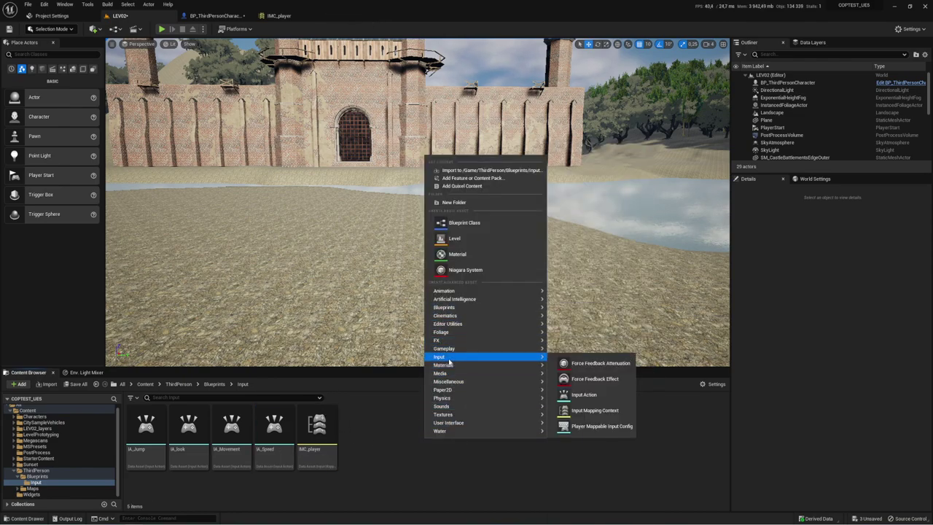
{"action": "left_click", "coordinate": [584, 394]}
{"action": "type", "text": "IA_Camera"}
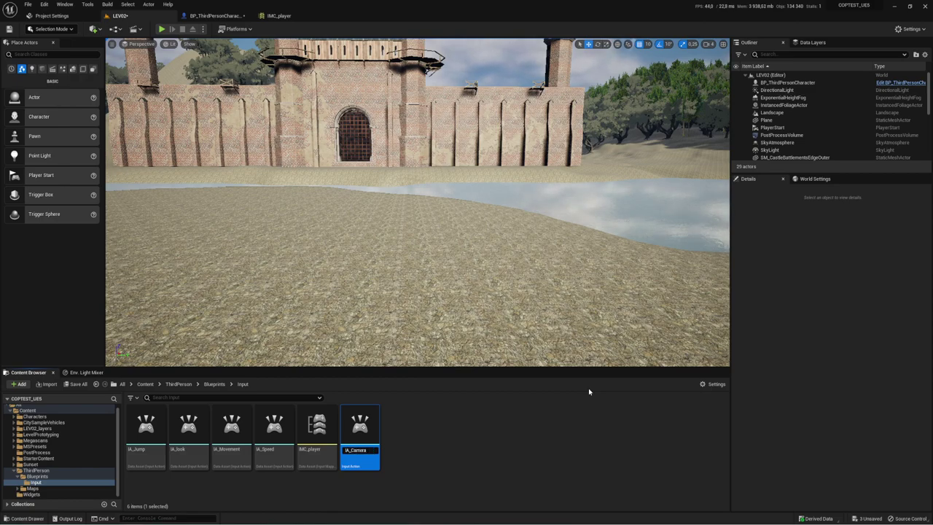
{"action": "key", "text": "Return"}
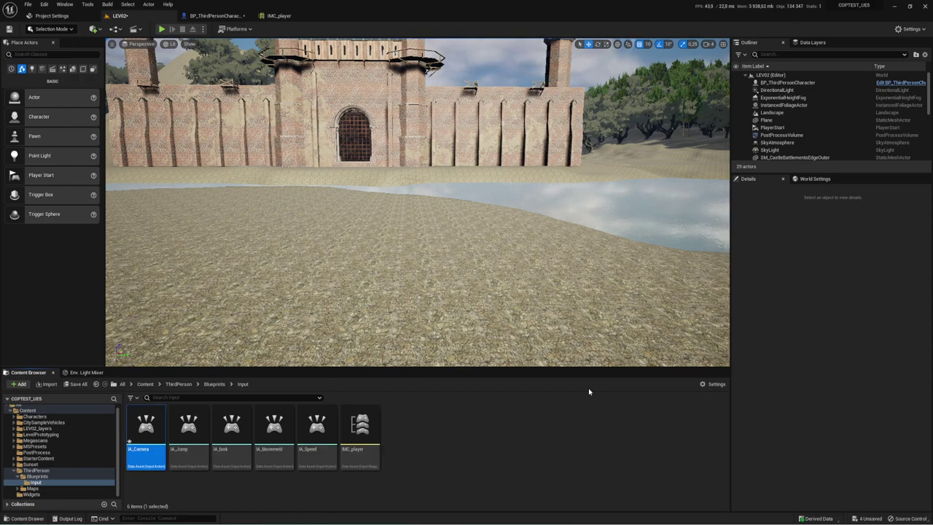
- Give IA_Camera the action description IA_Camera and save it
{"action": "double_click", "coordinate": [135, 433]}
{"action": "type", "text": "IA_Camera"}
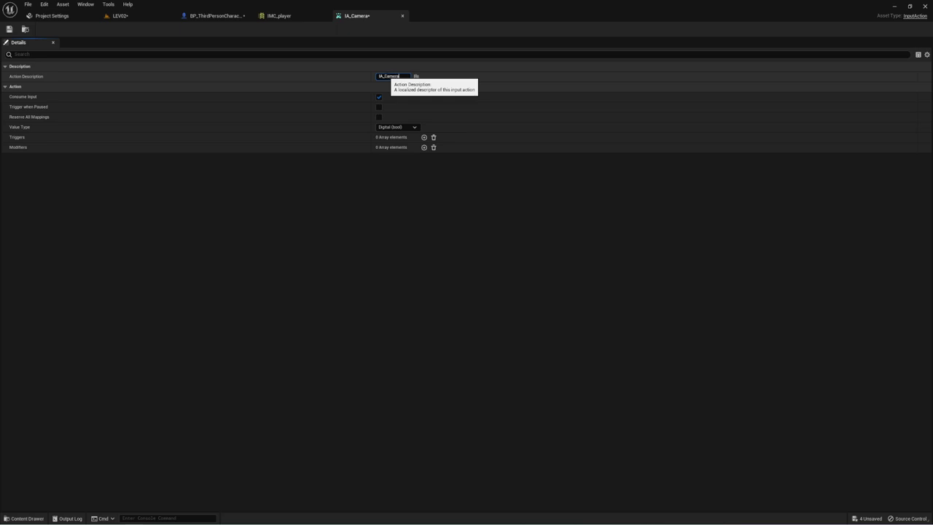
{"action": "key", "text": "ctrl+a"}
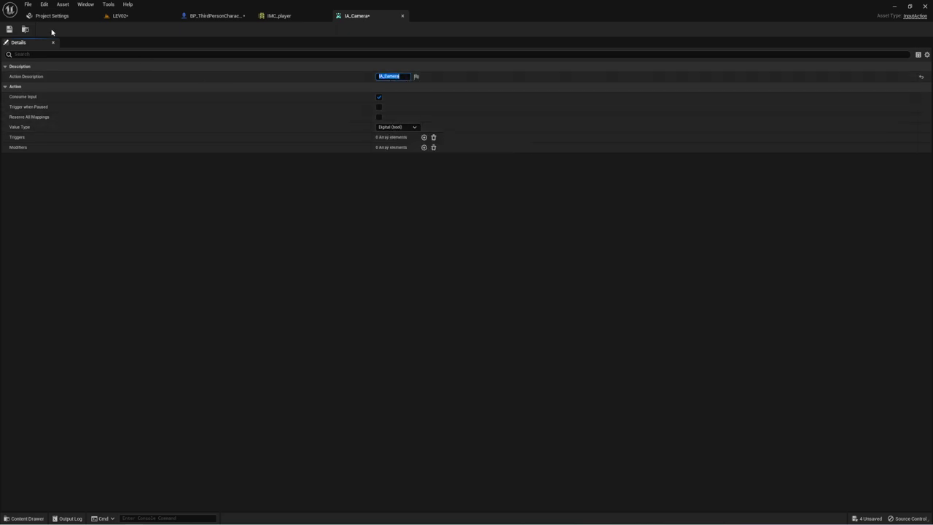
{"action": "left_click", "coordinate": [9, 29]}
- Add an IA_Camera mapping to IMC_player with V and Tab key bindings
{"action": "left_click", "coordinate": [296, 15]}
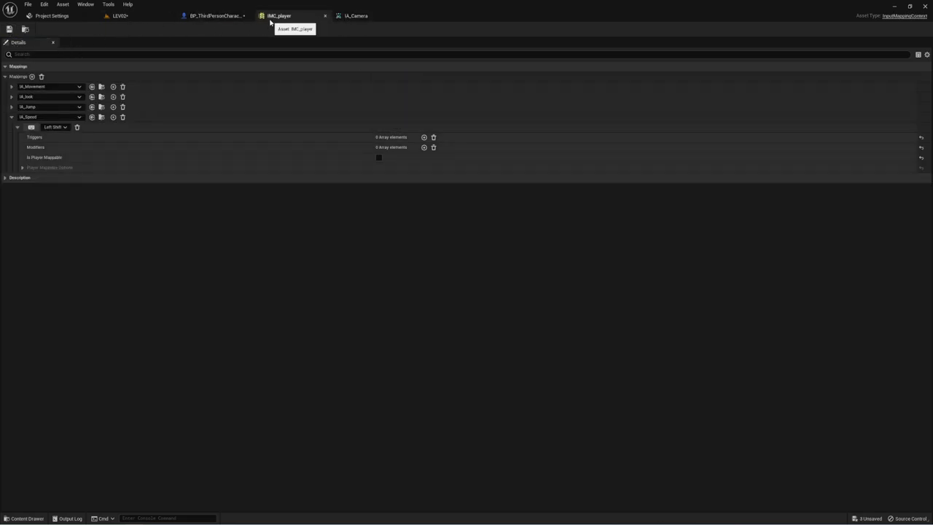
{"action": "left_click", "coordinate": [31, 77]}
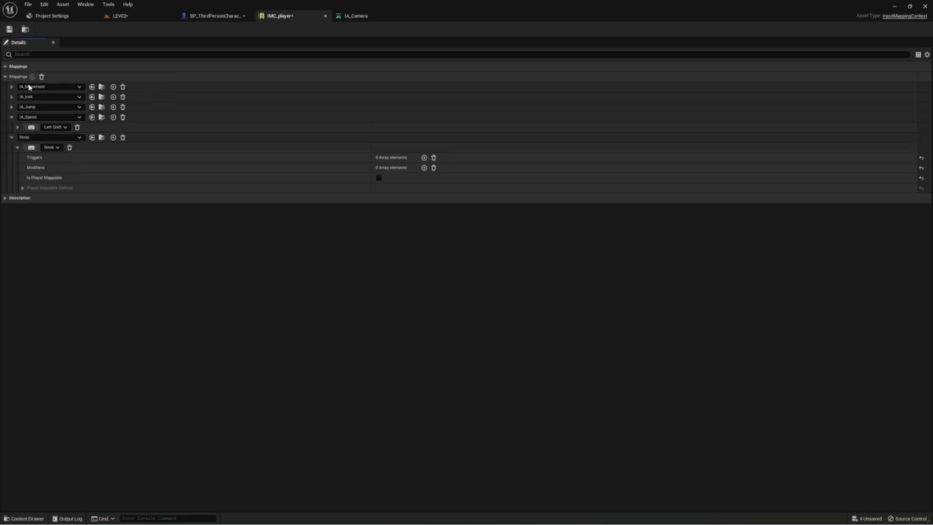
{"action": "left_click", "coordinate": [84, 137]}
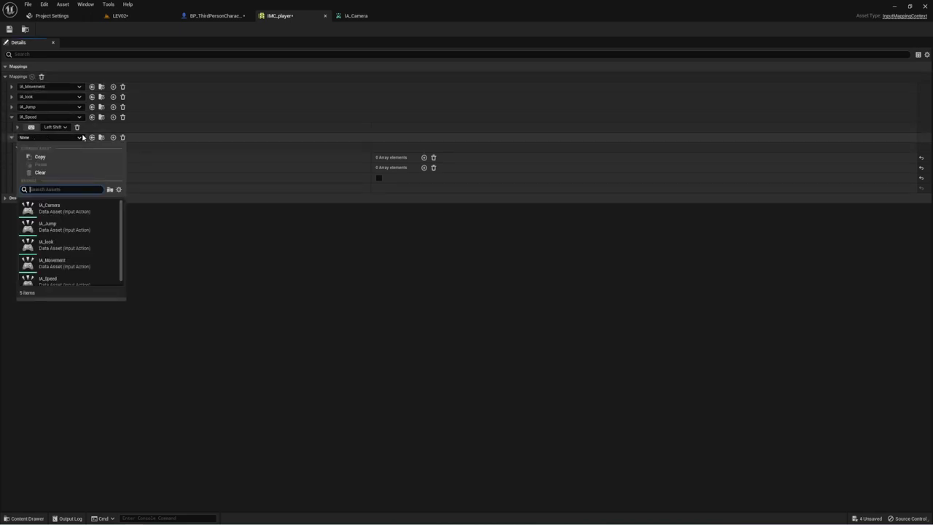
{"action": "left_click", "coordinate": [56, 206]}
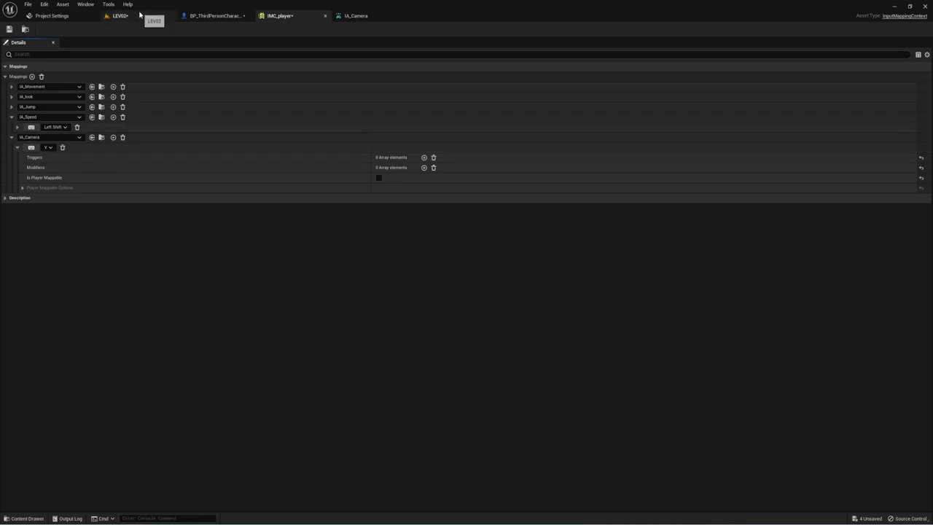
{"action": "left_click", "coordinate": [113, 137]}
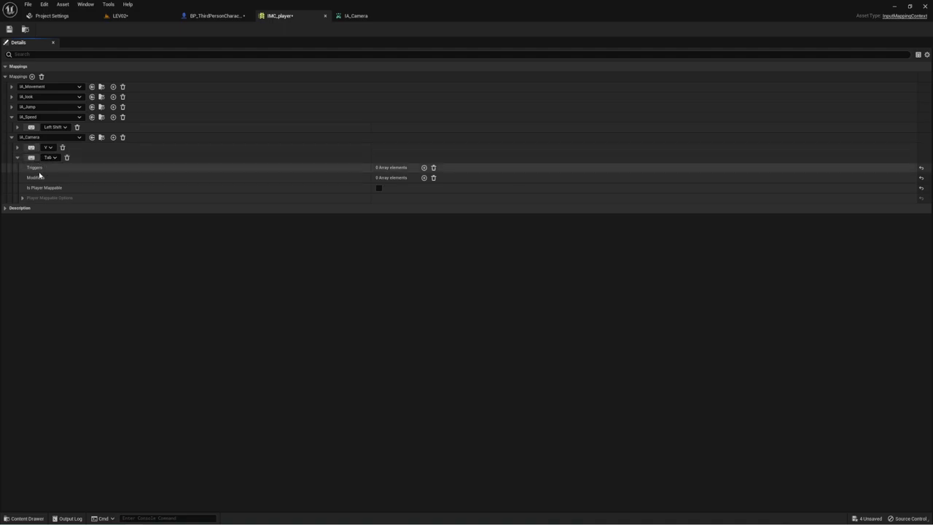
- Collapse the V, Tab and IA_Speed mapping rows and save IMC_player
{"action": "left_click", "coordinate": [18, 148]}
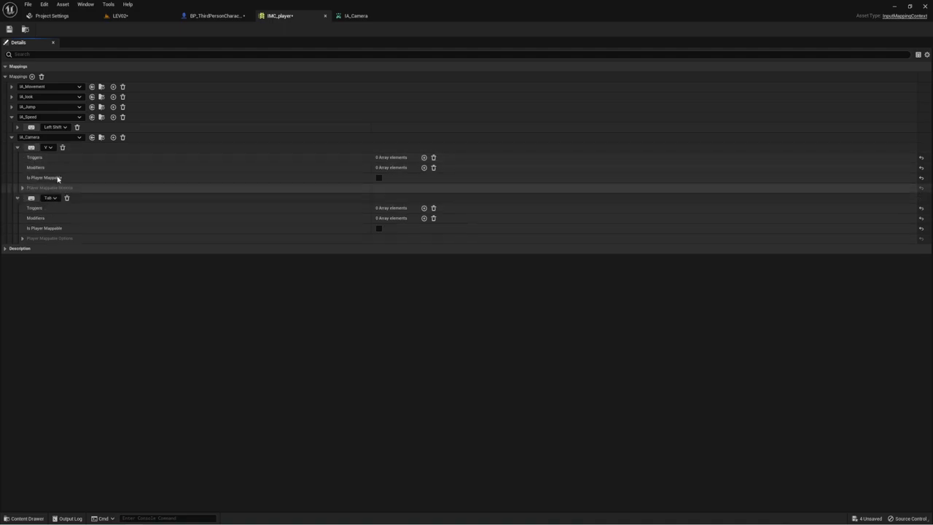
{"action": "left_click", "coordinate": [18, 198]}
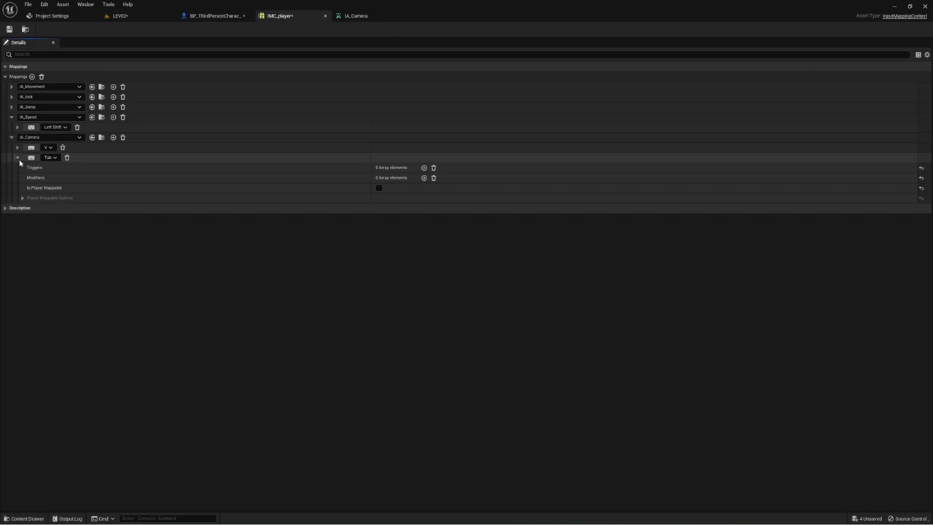
{"action": "left_click", "coordinate": [17, 148]}
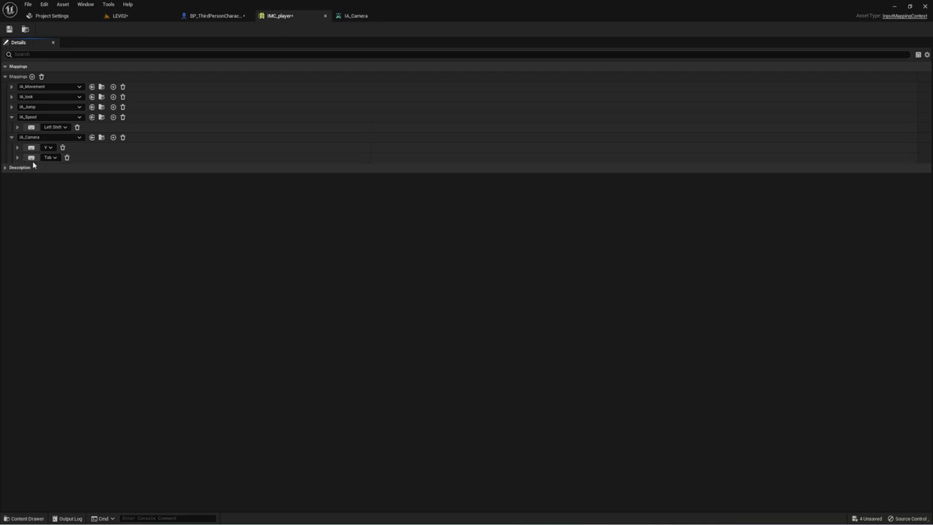
{"action": "left_click", "coordinate": [11, 116]}
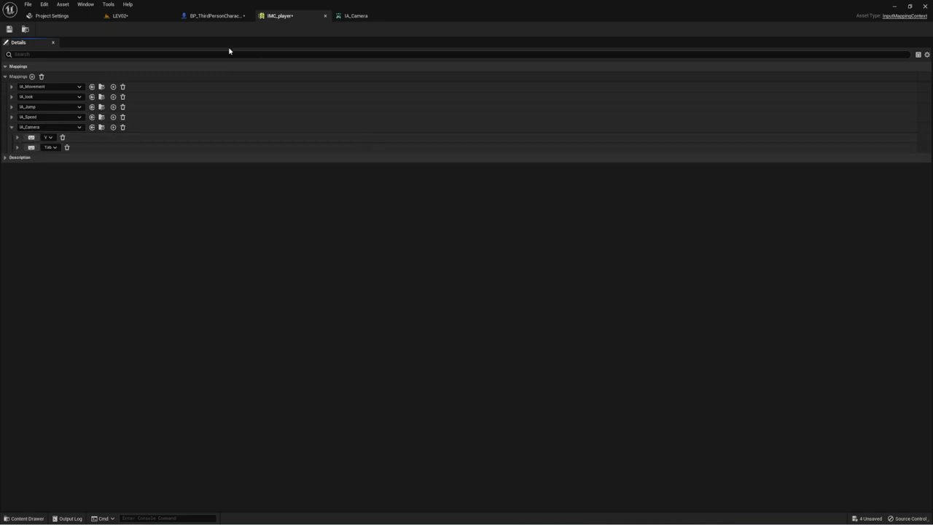
{"action": "left_click", "coordinate": [10, 29]}
{"action": "left_click", "coordinate": [216, 15]}
- Add an EnhancedInputAction IA_Camera event and connect its Triggered output to the Flip Flop
{"action": "mouse_move", "coordinate": [410, 245]}
{"action": "right_mouse_down"}
{"action": "mouse_move", "coordinate": [365, 254]}
{"action": "mouse_move", "coordinate": [293, 216]}
{"action": "right_mouse_up"}
{"action": "right_click", "coordinate": [291, 212]}
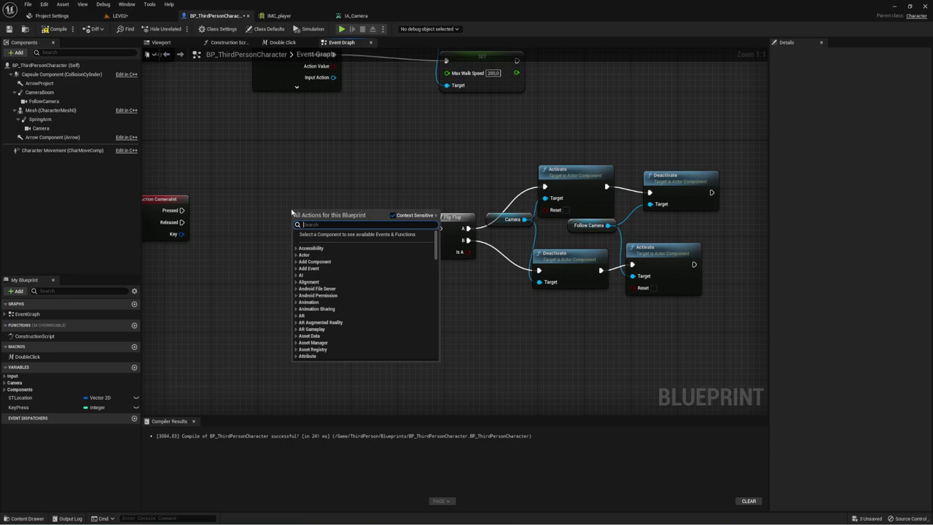
{"action": "type", "text": "IA_"}
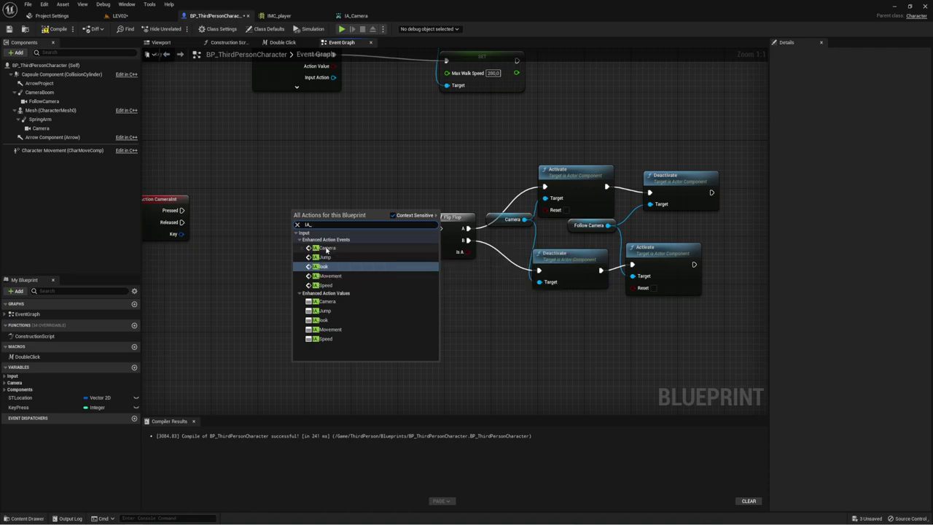
{"action": "left_click", "coordinate": [320, 250]}
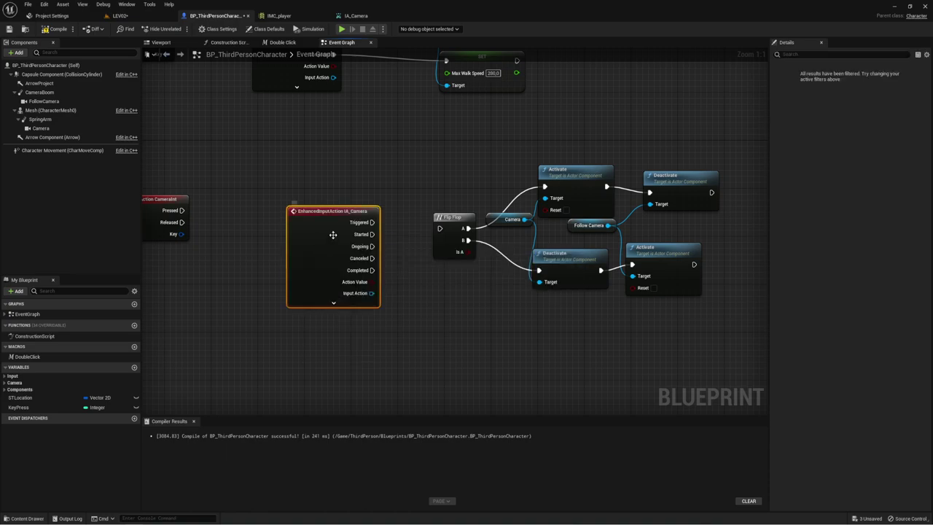
{"action": "mouse_move", "coordinate": [372, 198]}
{"action": "left_mouse_down"}
{"action": "mouse_move", "coordinate": [495, 196]}
{"action": "mouse_move", "coordinate": [440, 228]}
{"action": "left_mouse_up"}
- Move the Flip Flop and camera toggle nodes closer to the IA_Camera event and compile
{"action": "left_click_drag", "start_coordinate": [343, 189], "coordinate": [326, 200]}
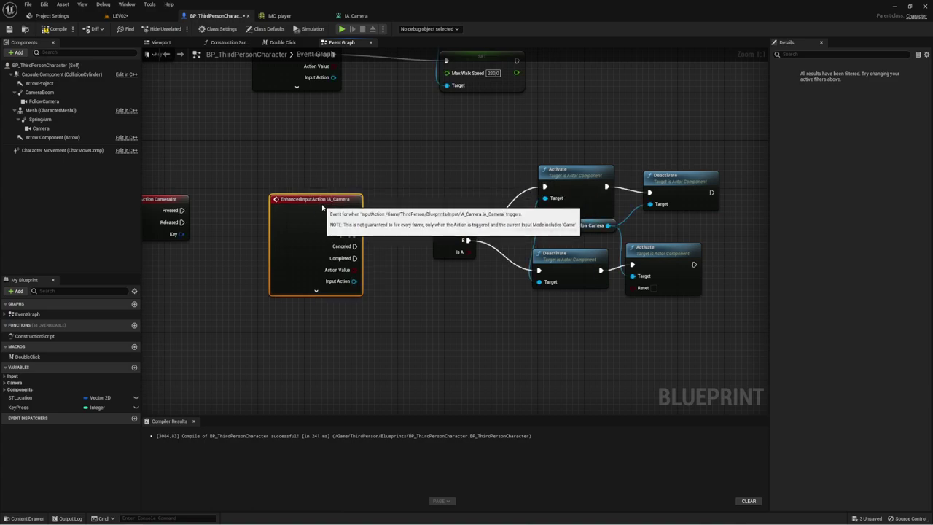
{"action": "right_click_drag", "start_coordinate": [410, 320], "coordinate": [394, 298]}
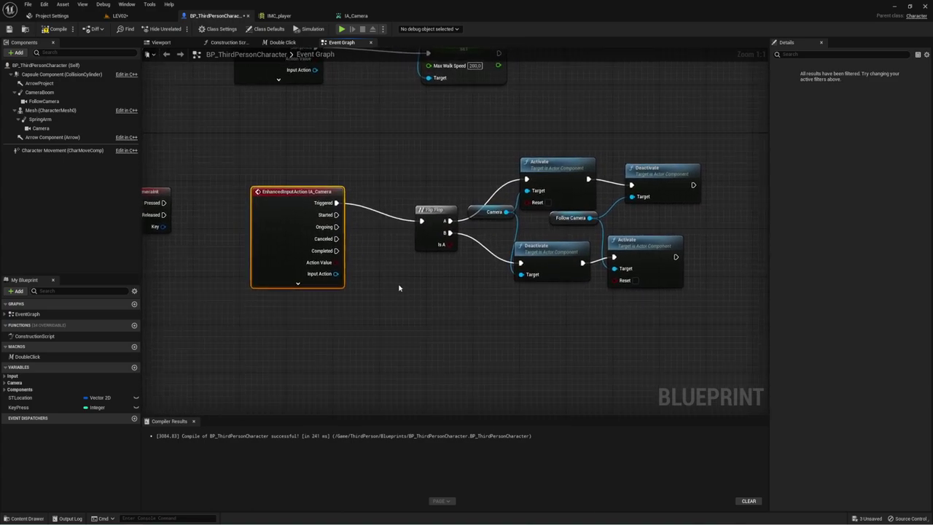
{"action": "left_click_drag", "start_coordinate": [401, 294], "coordinate": [719, 156]}
{"action": "left_click_drag", "start_coordinate": [435, 209], "coordinate": [412, 197]}
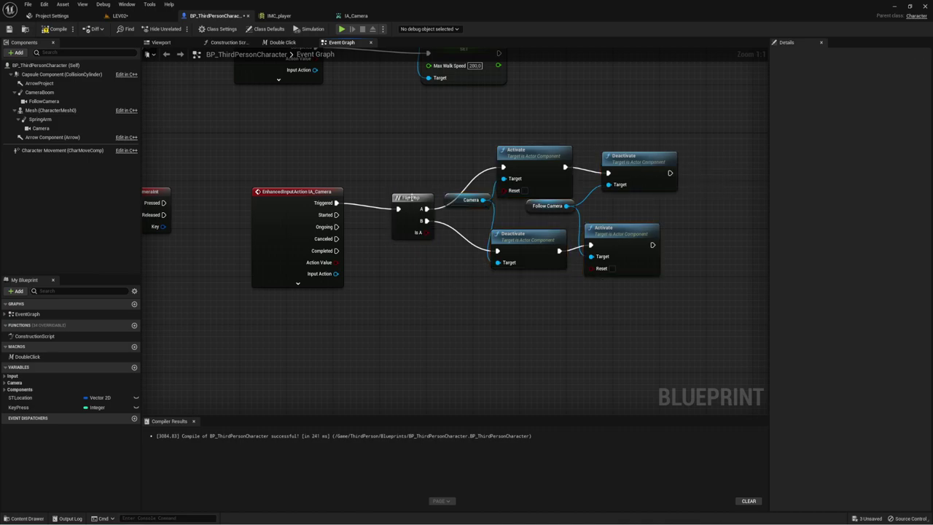
{"action": "left_click", "coordinate": [557, 334]}
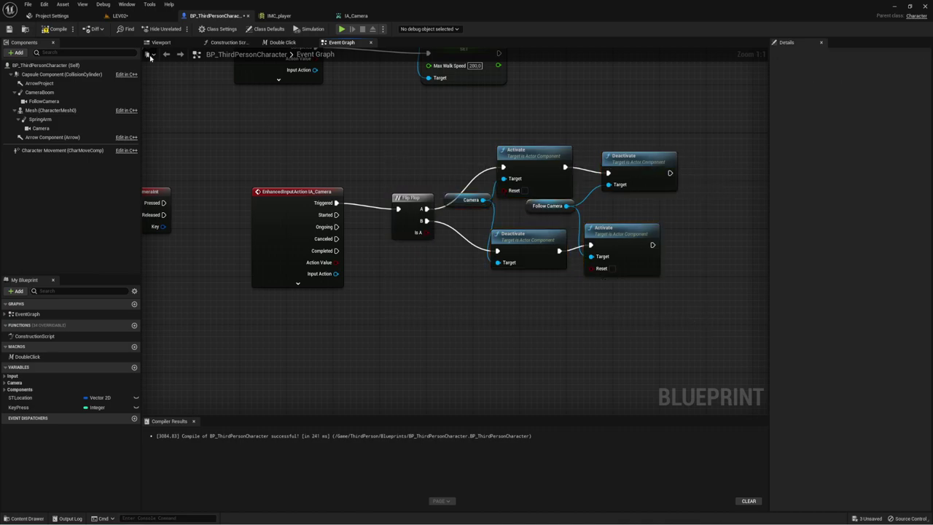
{"action": "left_click", "coordinate": [52, 31]}
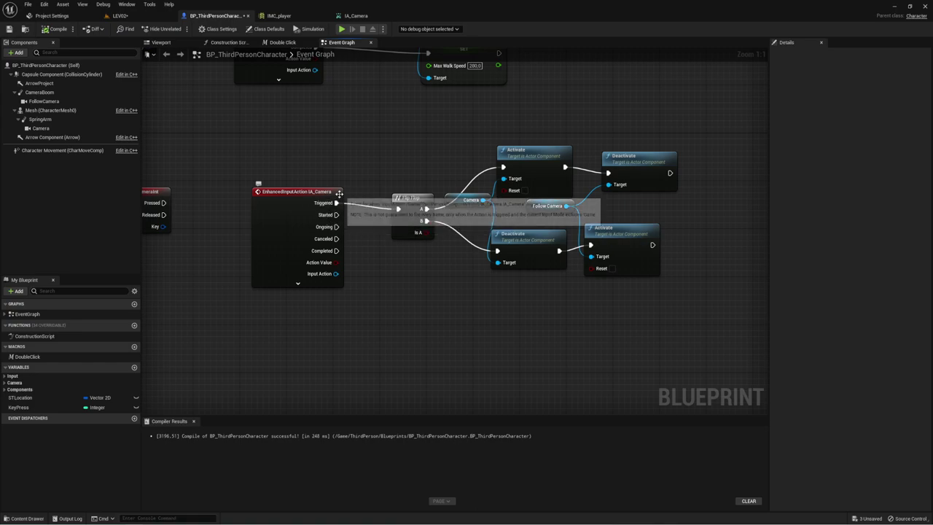
- Recompile and play-test, pressing V twice to toggle first and third person
{"action": "left_click", "coordinate": [56, 29]}
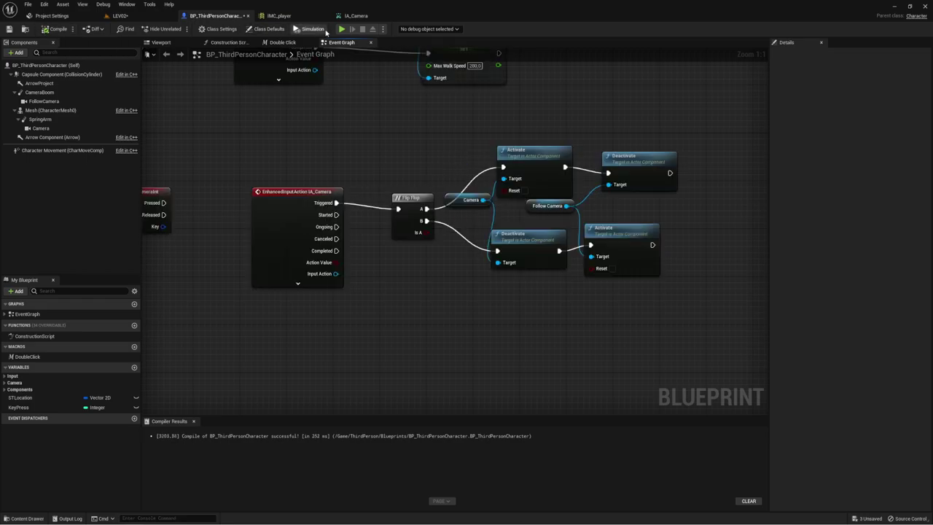
{"action": "left_click", "coordinate": [341, 30]}
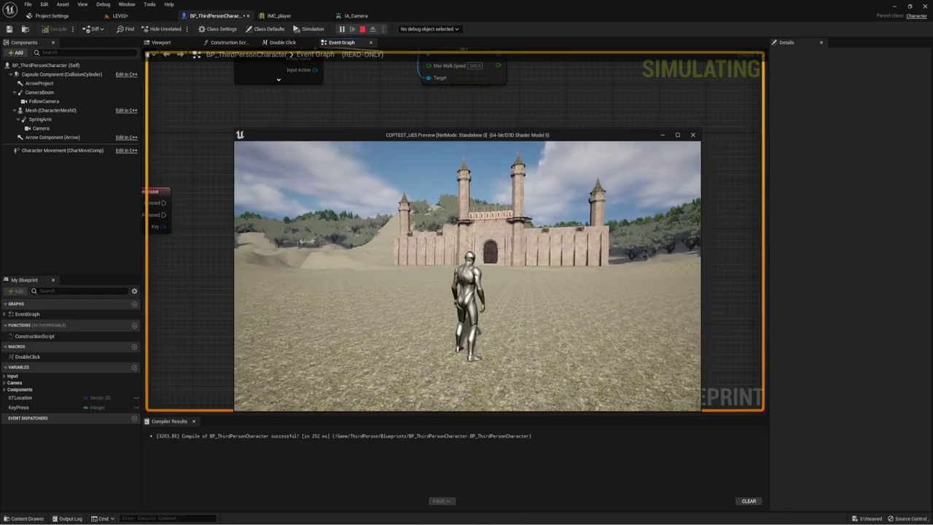
{"action": "key", "text": "v"}
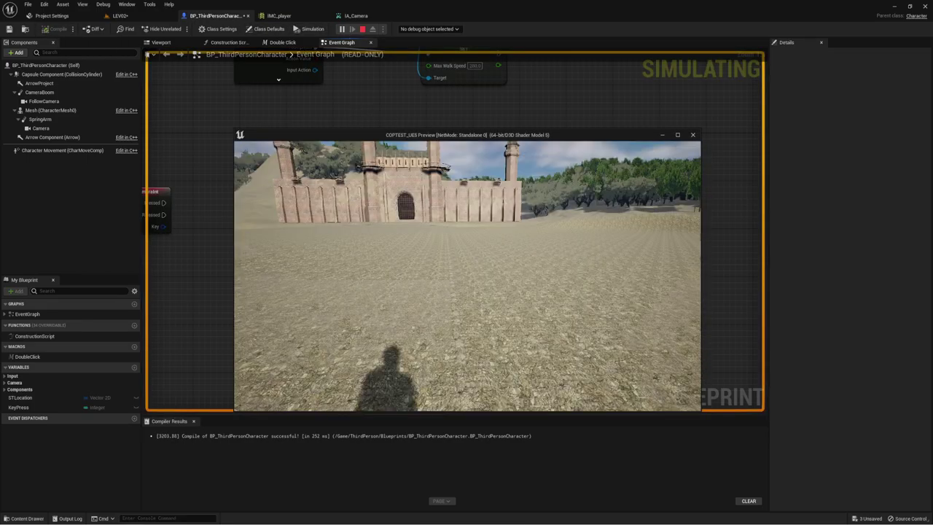
{"action": "key", "text": "v"}
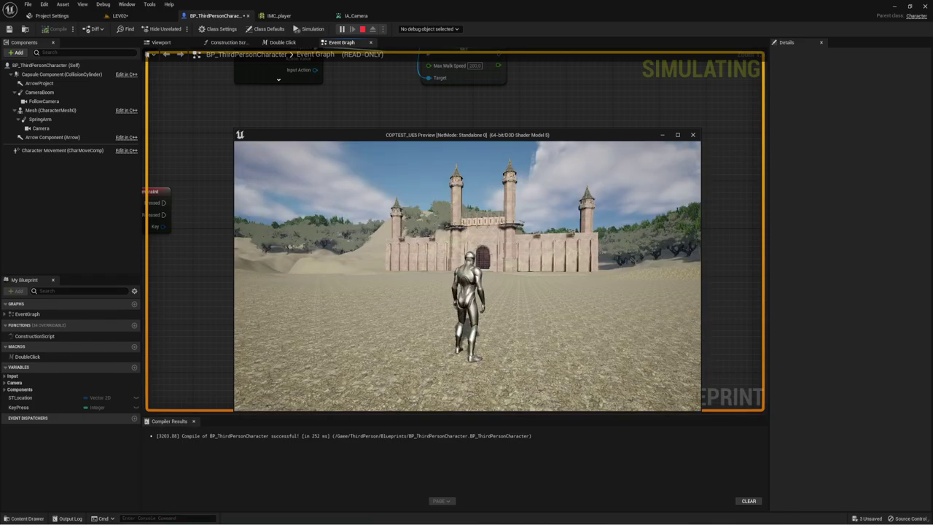
{"action": "key", "text": "Escape"}
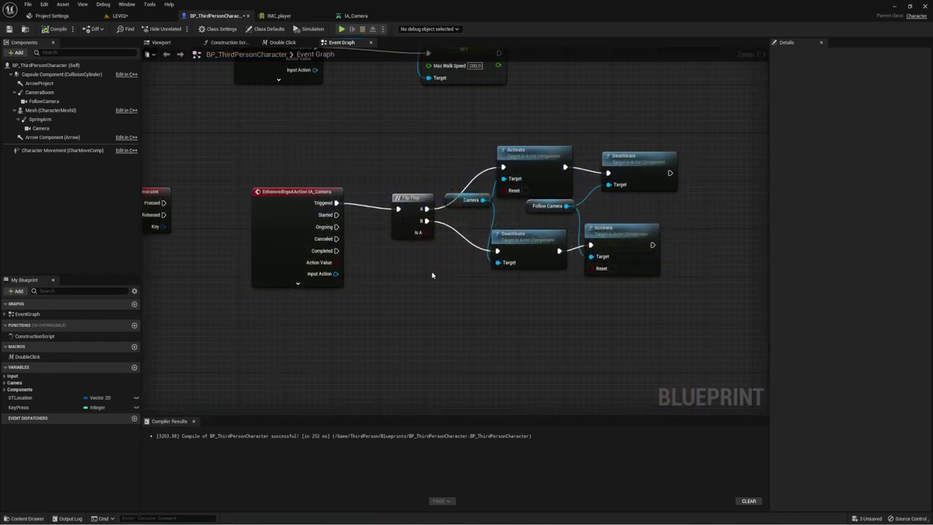
- Wire IA_Camera Started to Flip Flop A, recompile, and test the camera toggle in play
{"action": "left_click_drag", "start_coordinate": [336, 215], "coordinate": [393, 209]}
{"action": "left_click", "coordinate": [57, 30]}
{"action": "left_click", "coordinate": [343, 29]}
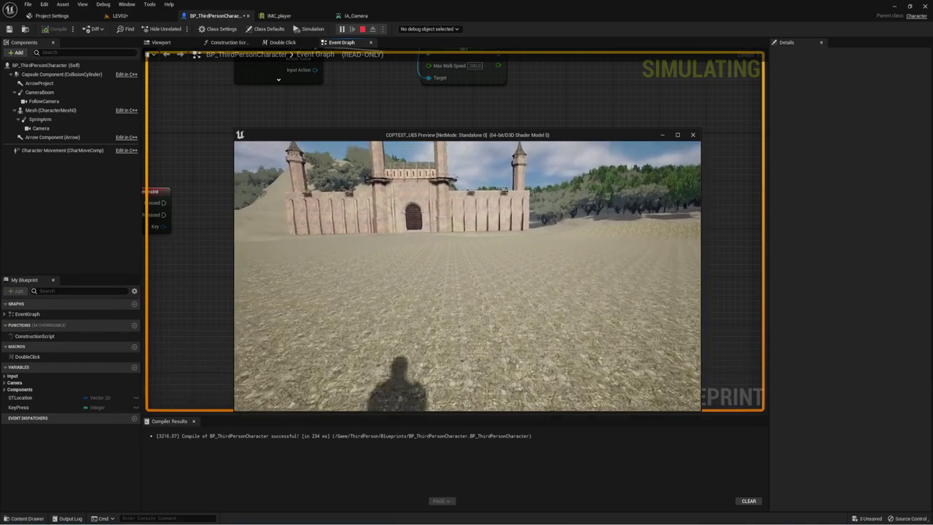
{"action": "key", "text": "w"}
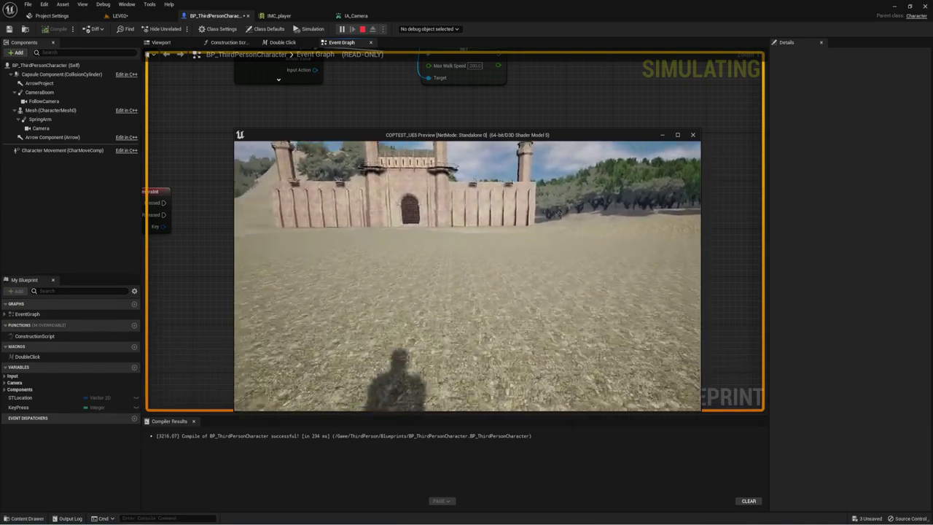
{"action": "key", "text": "w"}
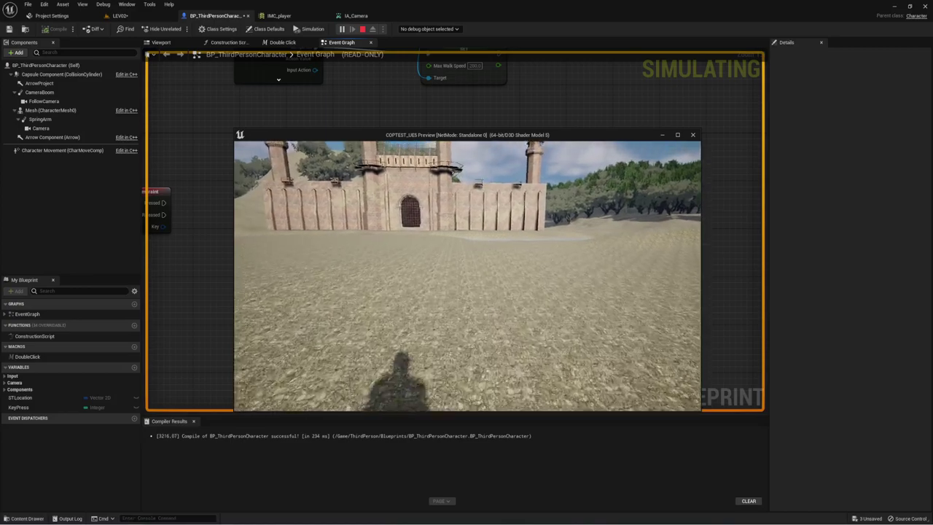
{"action": "key", "text": "w"}
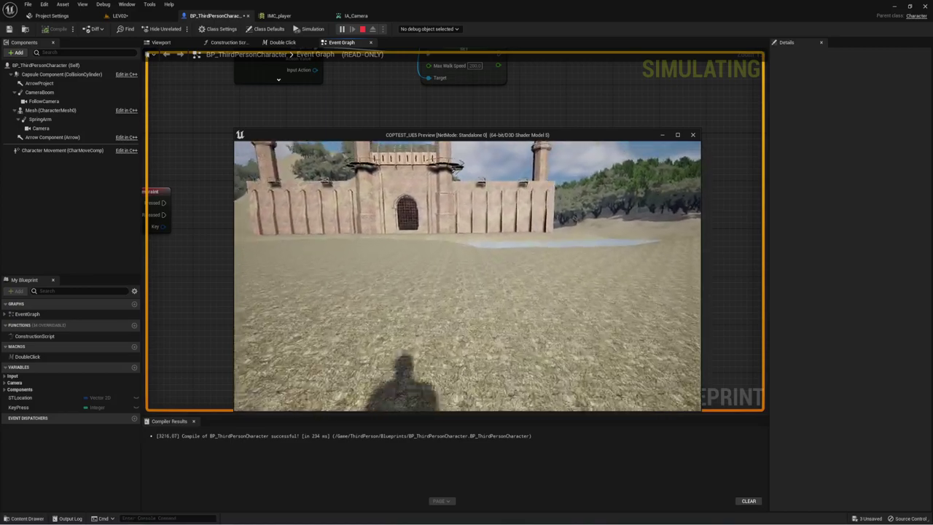
{"action": "key", "text": "w"}
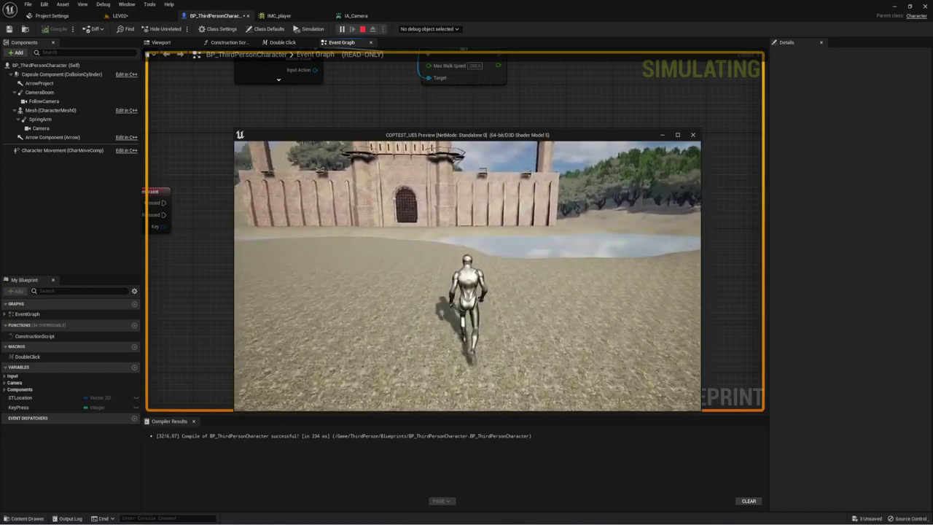
{"action": "key", "text": "Escape"}
- Review the IA_Speed and IA_Camera node groups, then recompile BP_ThirdPersonCharacter
{"action": "left_click_drag", "start_coordinate": [335, 202], "coordinate": [398, 209]}
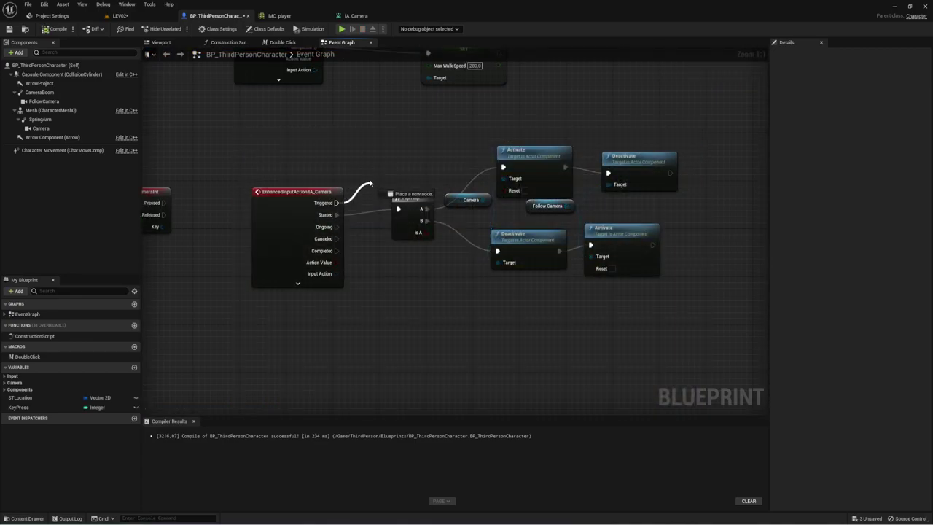
{"action": "right_click_drag", "start_coordinate": [364, 165], "coordinate": [363, 260]}
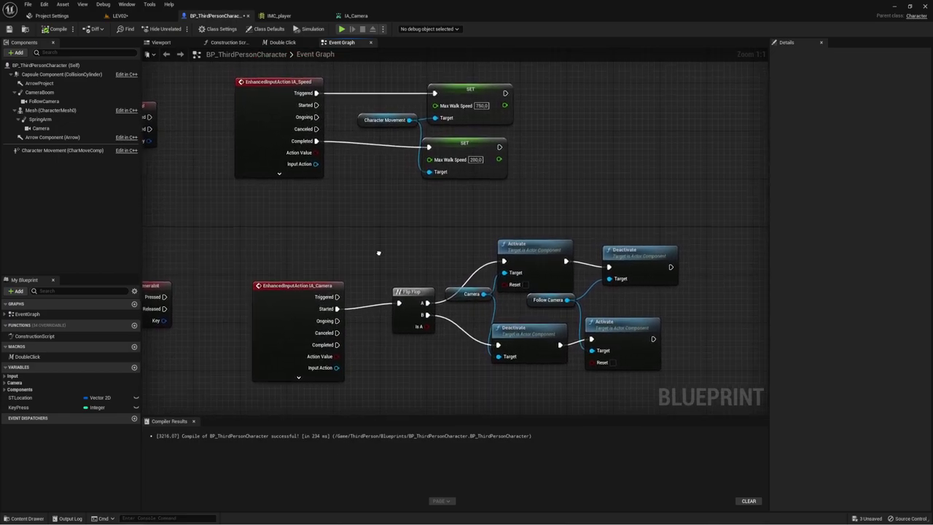
{"action": "right_click_drag", "start_coordinate": [377, 255], "coordinate": [373, 253]}
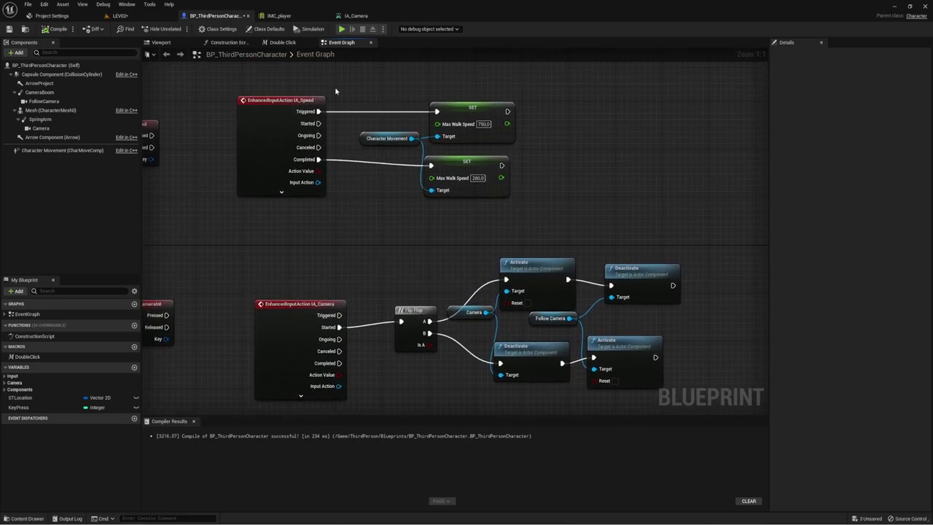
{"action": "left_click_drag", "start_coordinate": [336, 90], "coordinate": [413, 131]}
{"action": "mouse_move", "coordinate": [400, 88]}
{"action": "left_mouse_down"}
{"action": "mouse_move", "coordinate": [571, 104]}
{"action": "mouse_move", "coordinate": [562, 121]}
{"action": "left_mouse_up"}
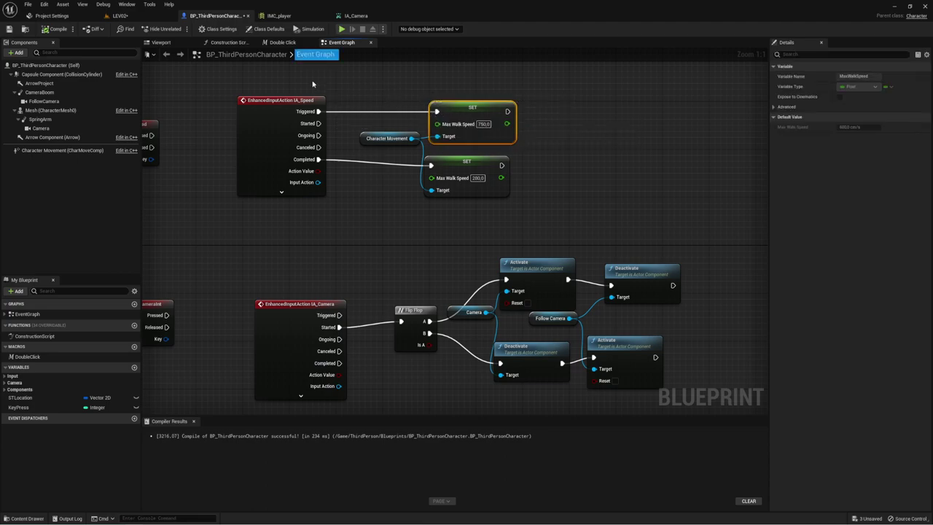
{"action": "right_click_drag", "start_coordinate": [377, 274], "coordinate": [364, 166]}
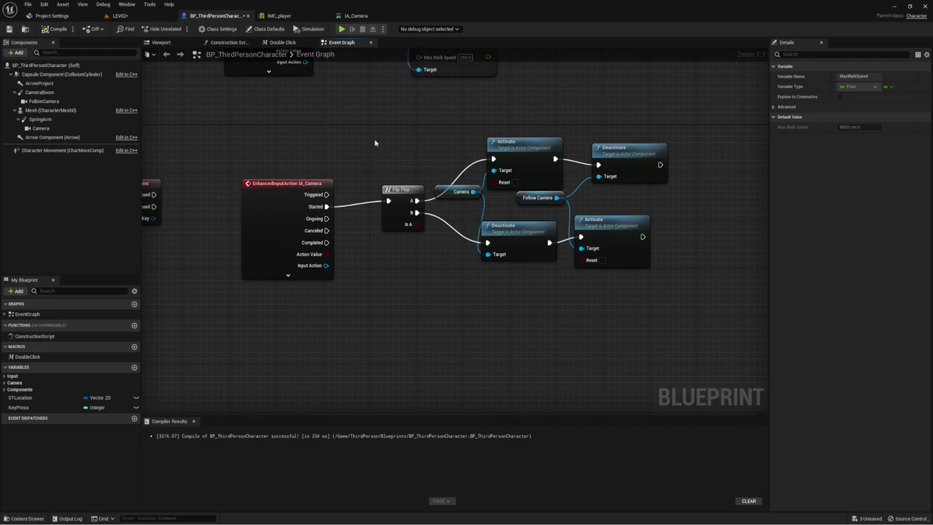
{"action": "left_click_drag", "start_coordinate": [380, 133], "coordinate": [669, 271]}
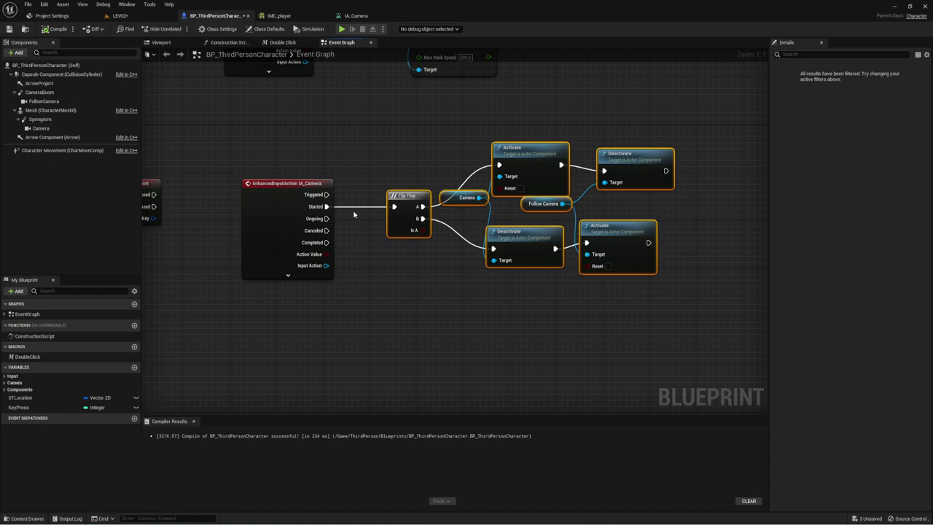
{"action": "left_click", "coordinate": [413, 256]}
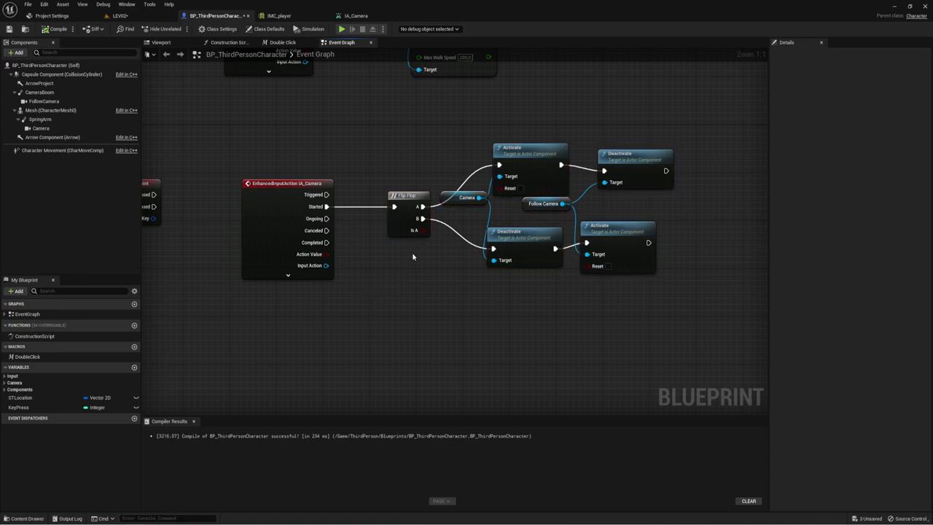
{"action": "left_click", "coordinate": [55, 29]}
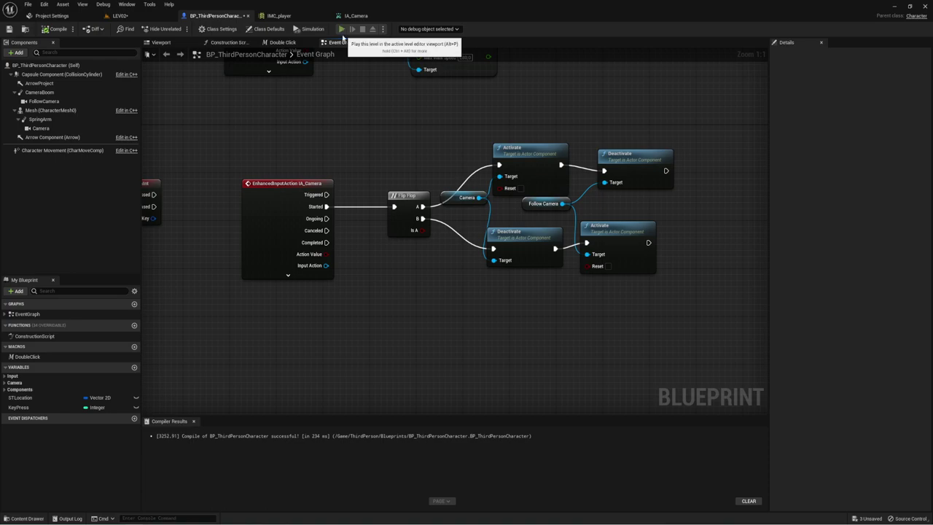
{"action": "left_click", "coordinate": [342, 29]}
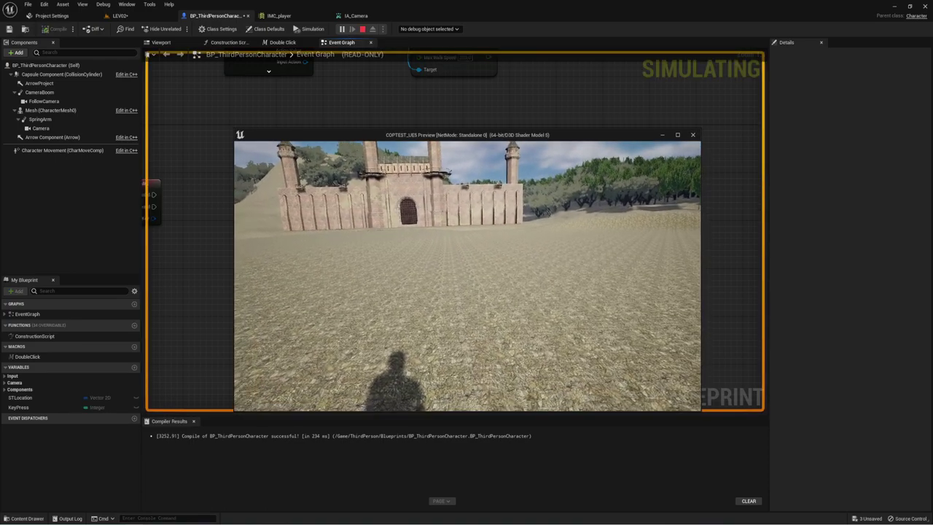
{"action": "key", "text": "c"}
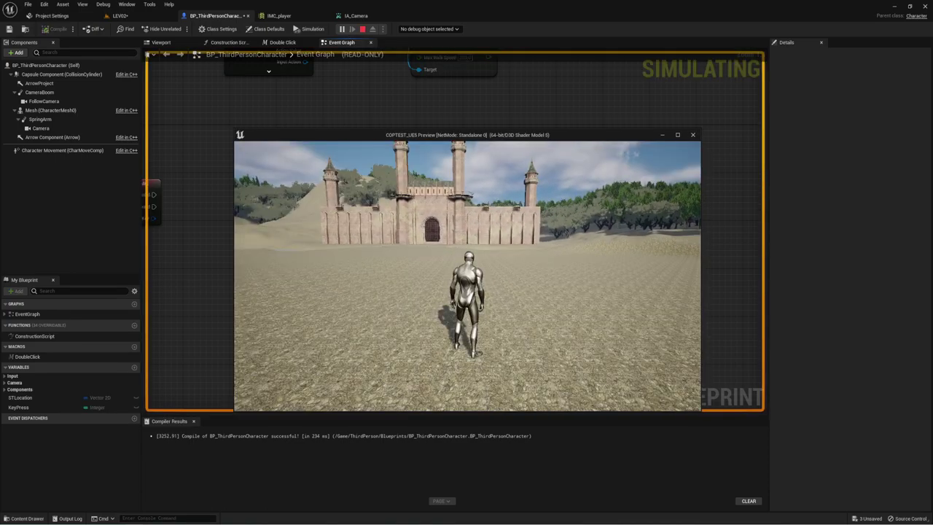
{"action": "key", "text": "c"}
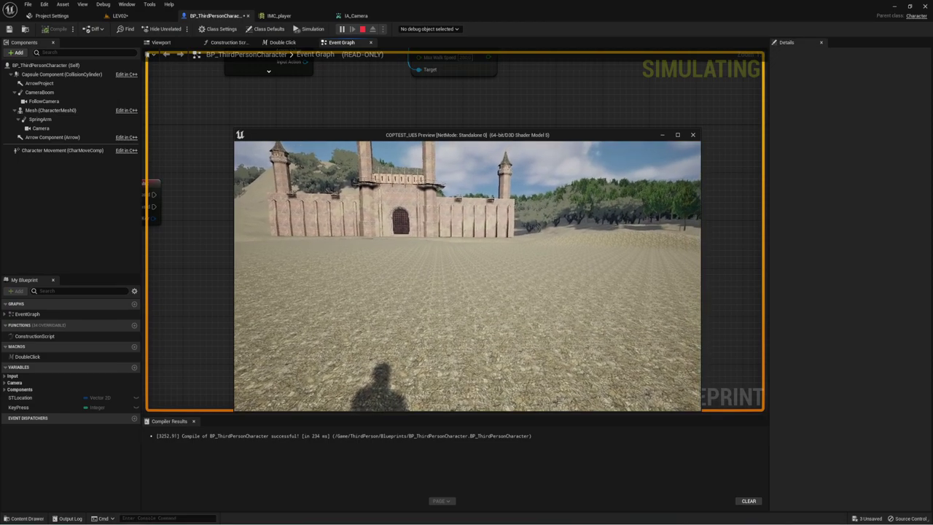
{"action": "key", "text": "c"}
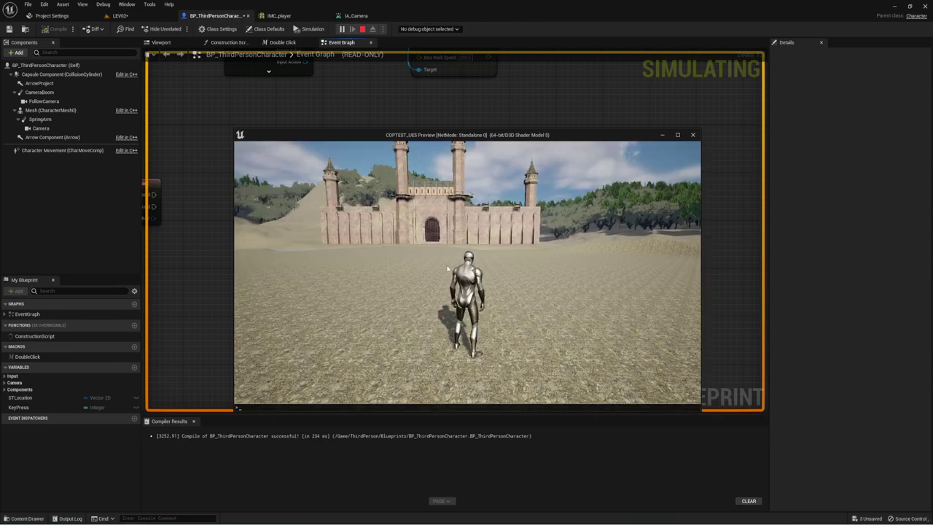
{"action": "key", "text": "Escape"}
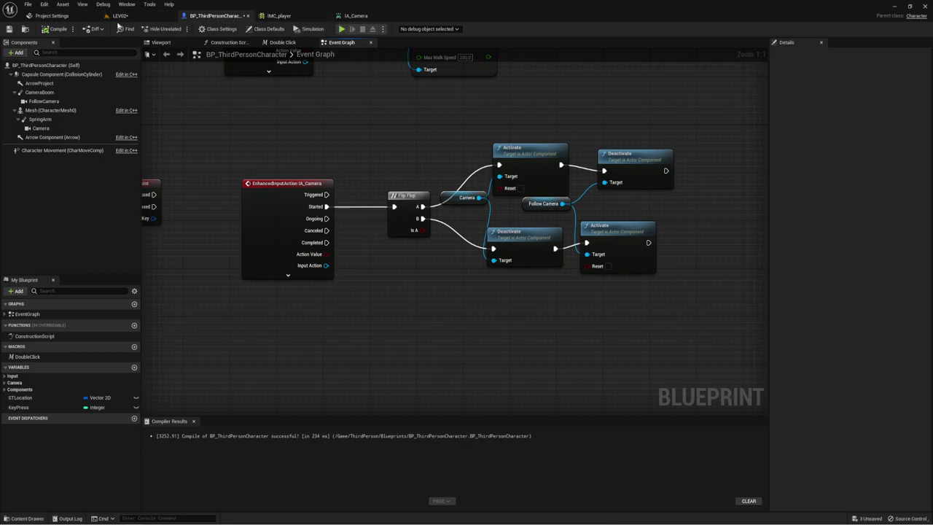
- Switch to the LEV02 level and look around the castle and water in the viewport
{"action": "left_click", "coordinate": [119, 15]}
{"action": "mouse_move", "coordinate": [396, 157]}
{"action": "right_mouse_down"}
{"action": "mouse_move", "coordinate": [437, 157]}
{"action": "mouse_move", "coordinate": [394, 167]}
{"action": "mouse_move", "coordinate": [413, 183]}
{"action": "right_mouse_up"}
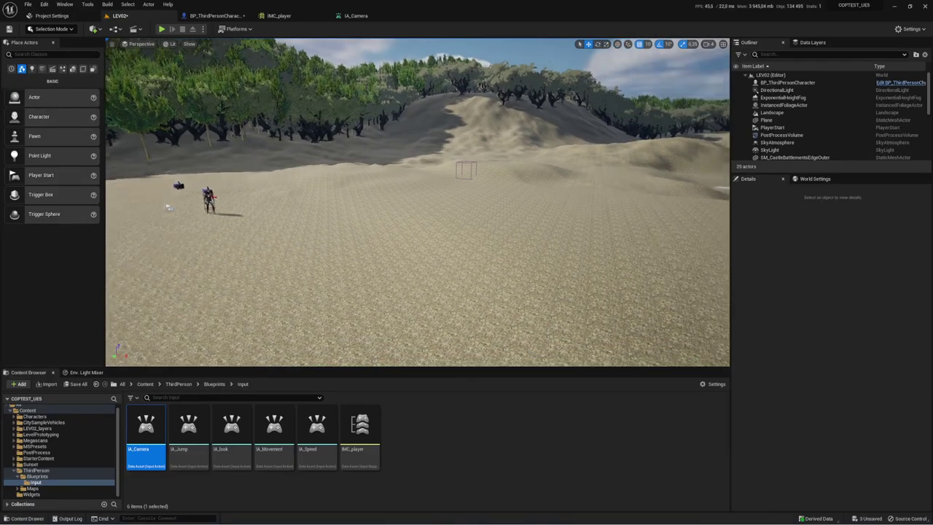